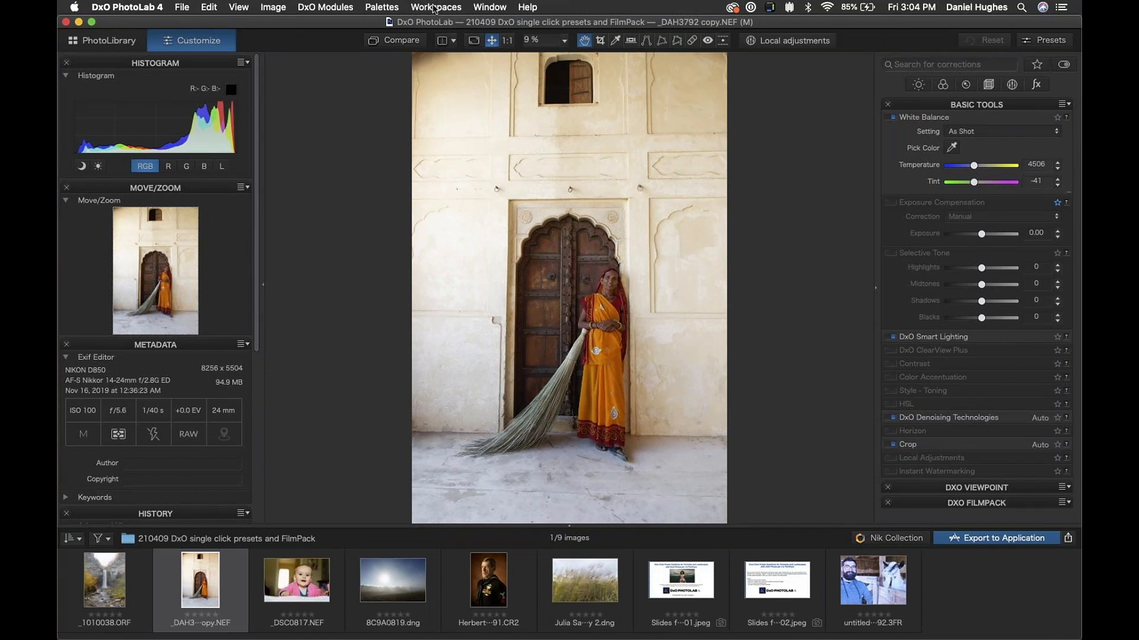
Step: Check the list of available workspaces and examine the Basic Tools palette, leaving it collapsed
mouse_move(427, 638)
click(422, 8)
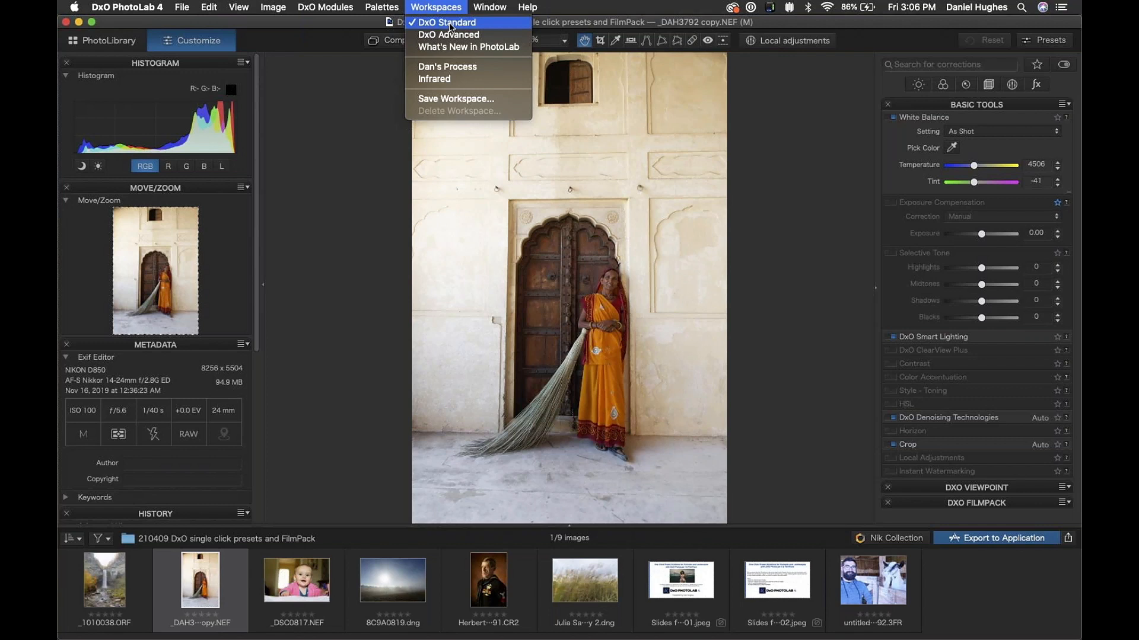
click(937, 109)
click(937, 109)
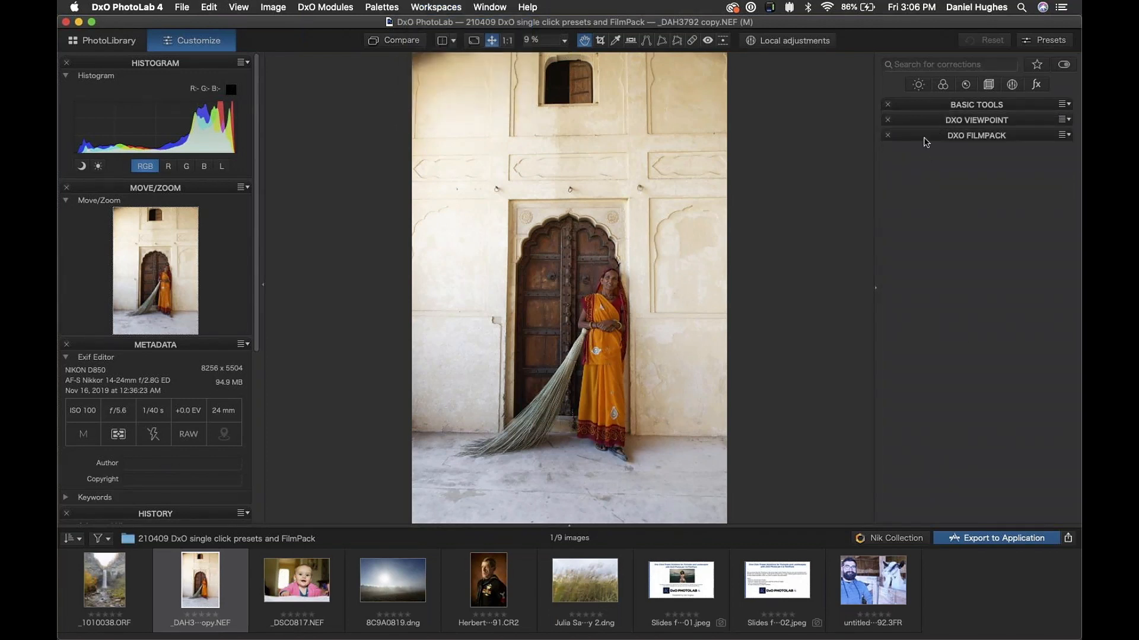
click(930, 106)
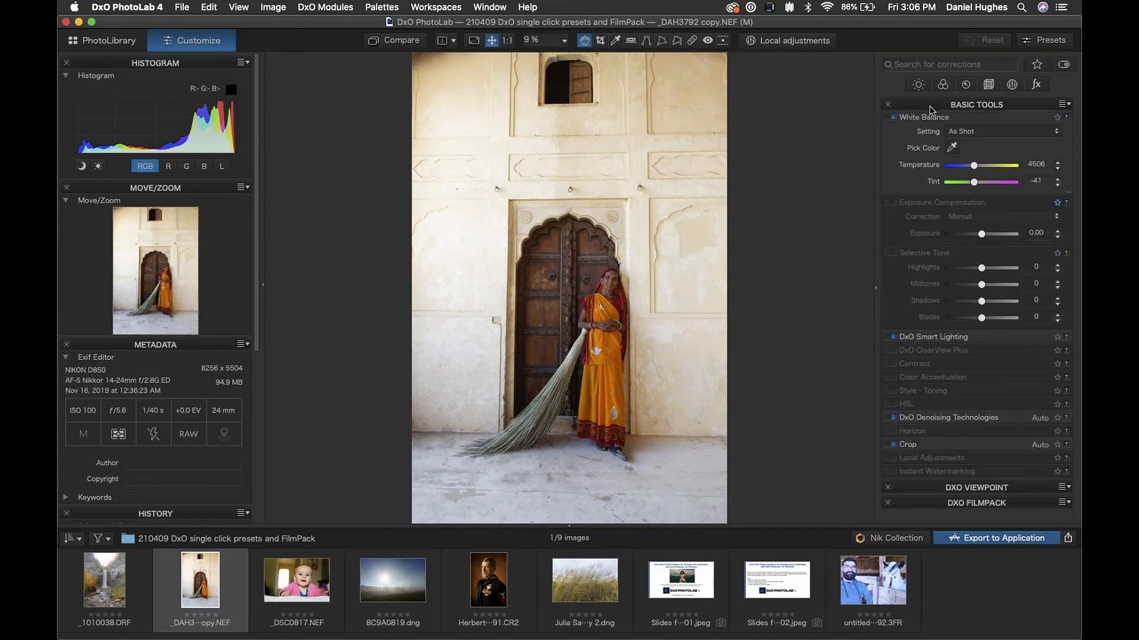
click(930, 105)
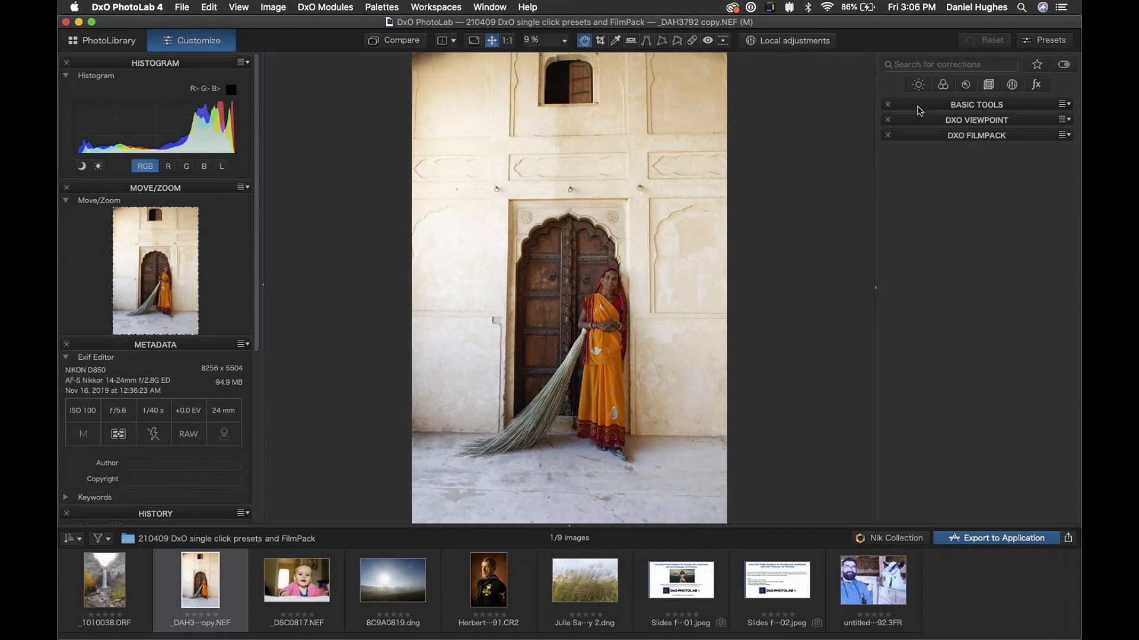
click(918, 107)
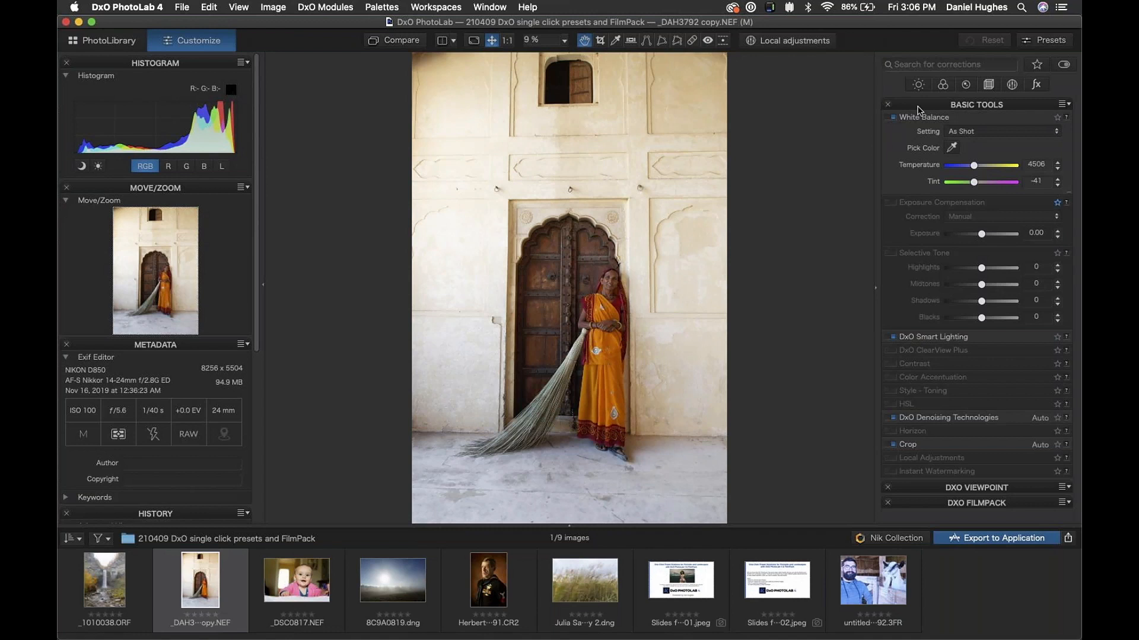
click(919, 106)
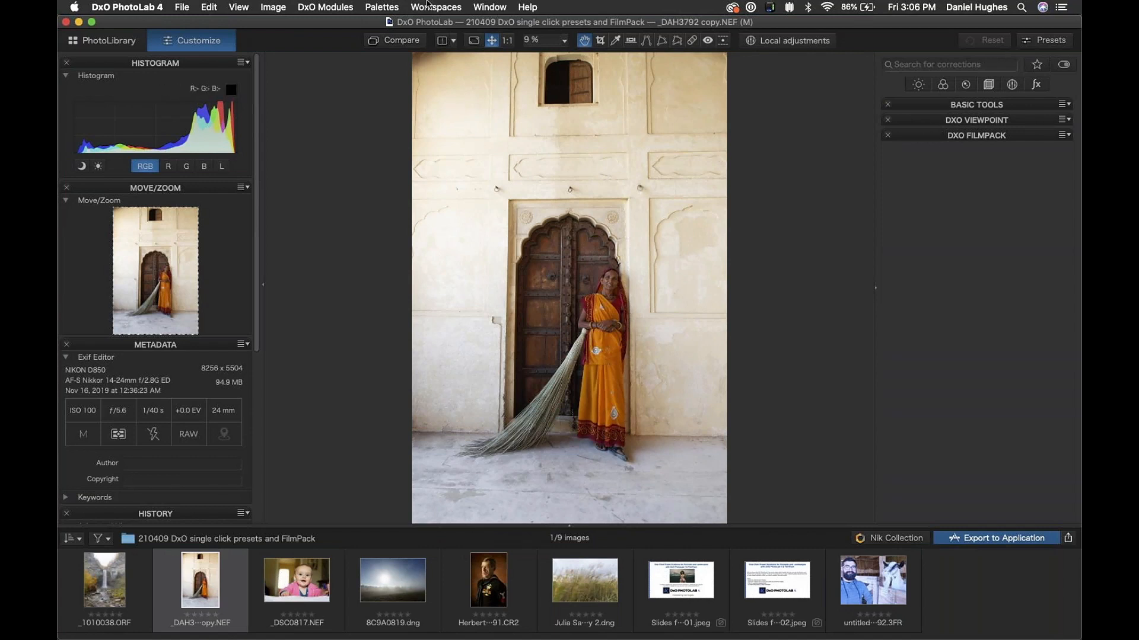
Step: Switch to the DxO Advanced workspace and collapse all correction palettes from Light through DxO FilmPack
click(427, 5)
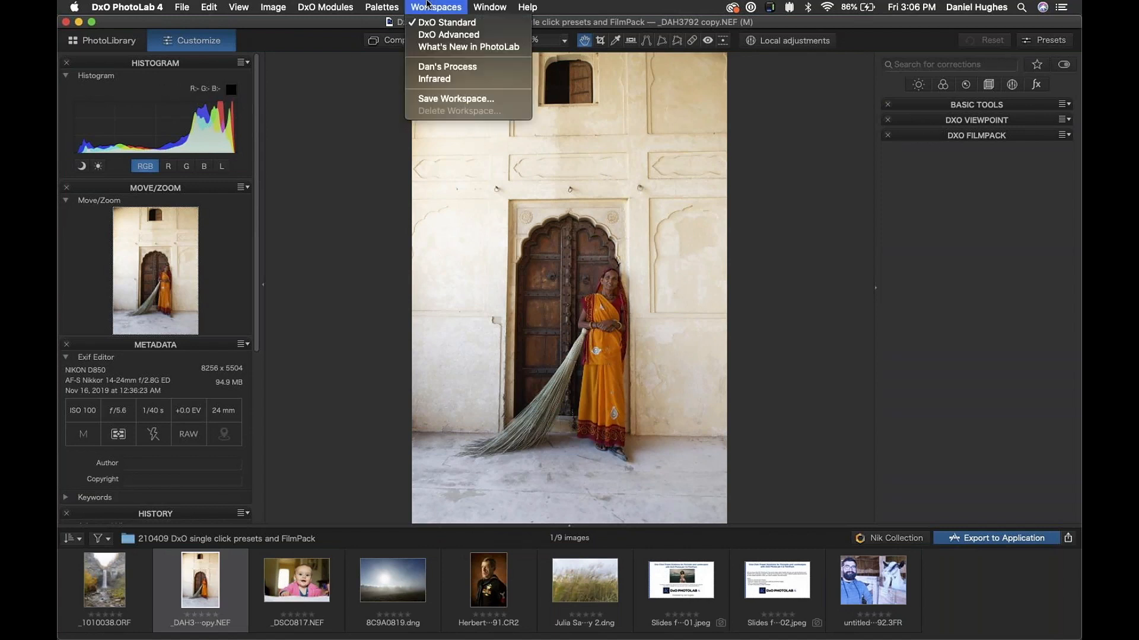
click(416, 36)
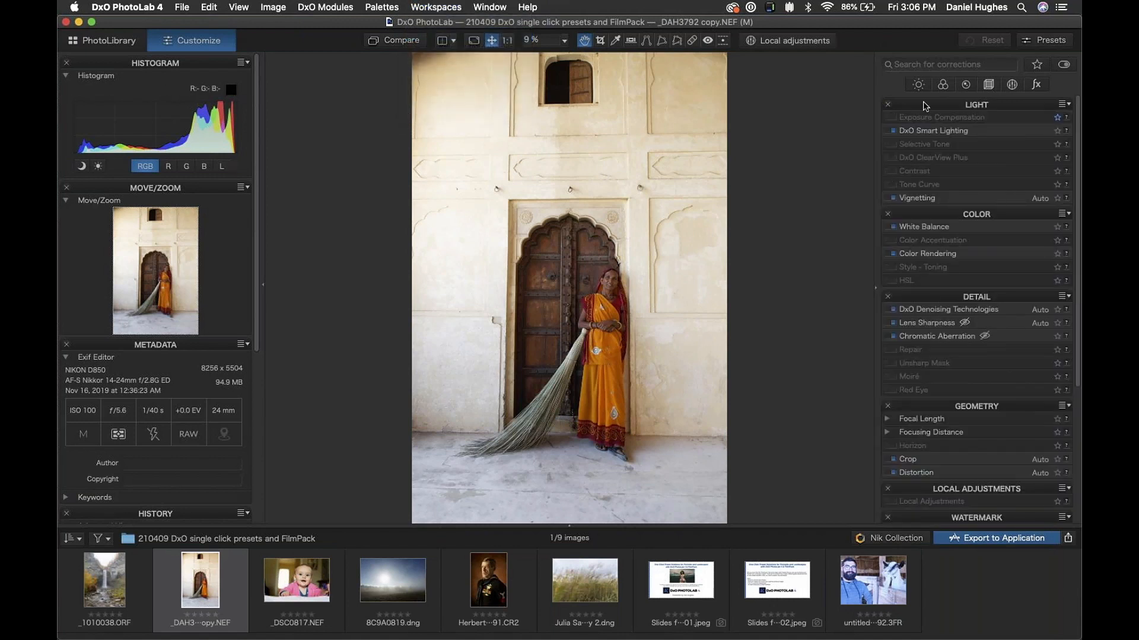
click(922, 105)
click(923, 120)
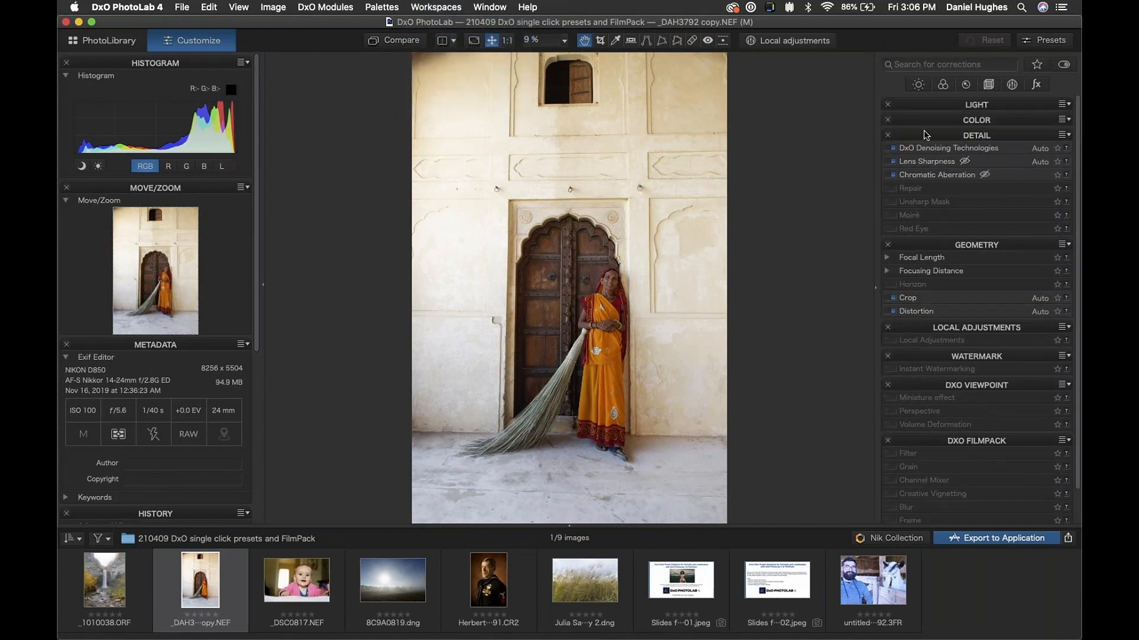
click(923, 136)
click(922, 152)
click(917, 168)
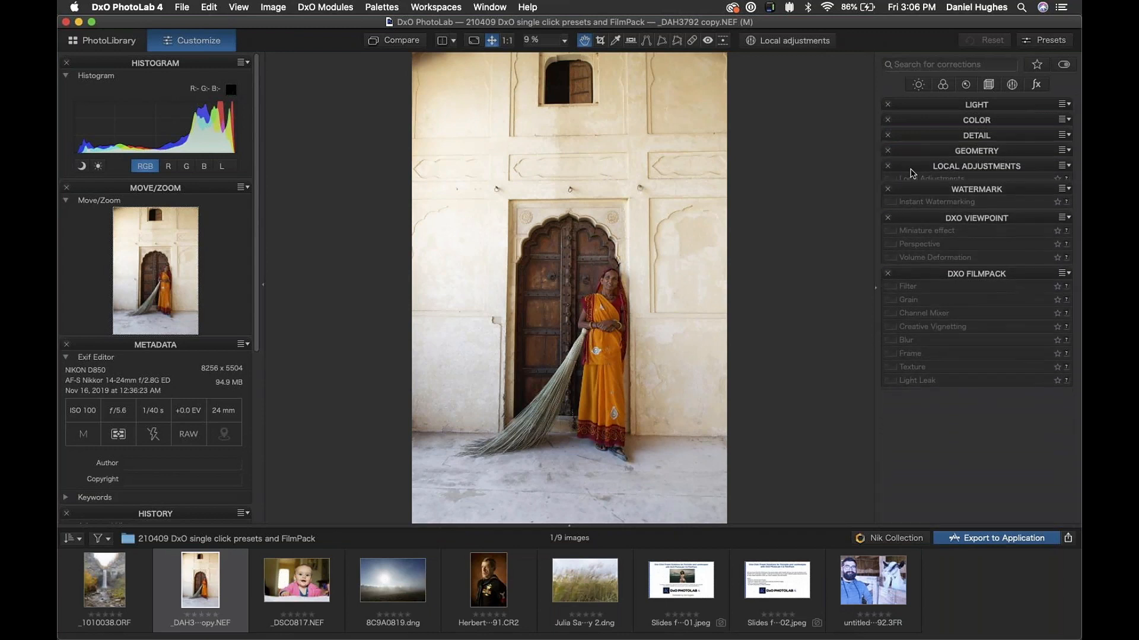
click(911, 184)
click(913, 198)
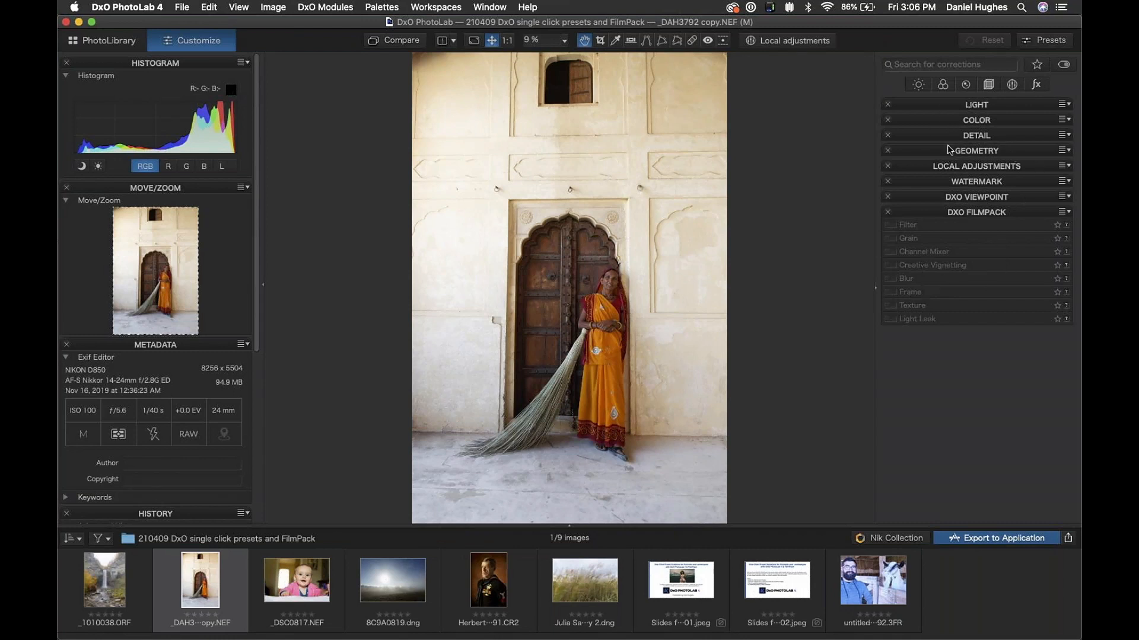
click(939, 214)
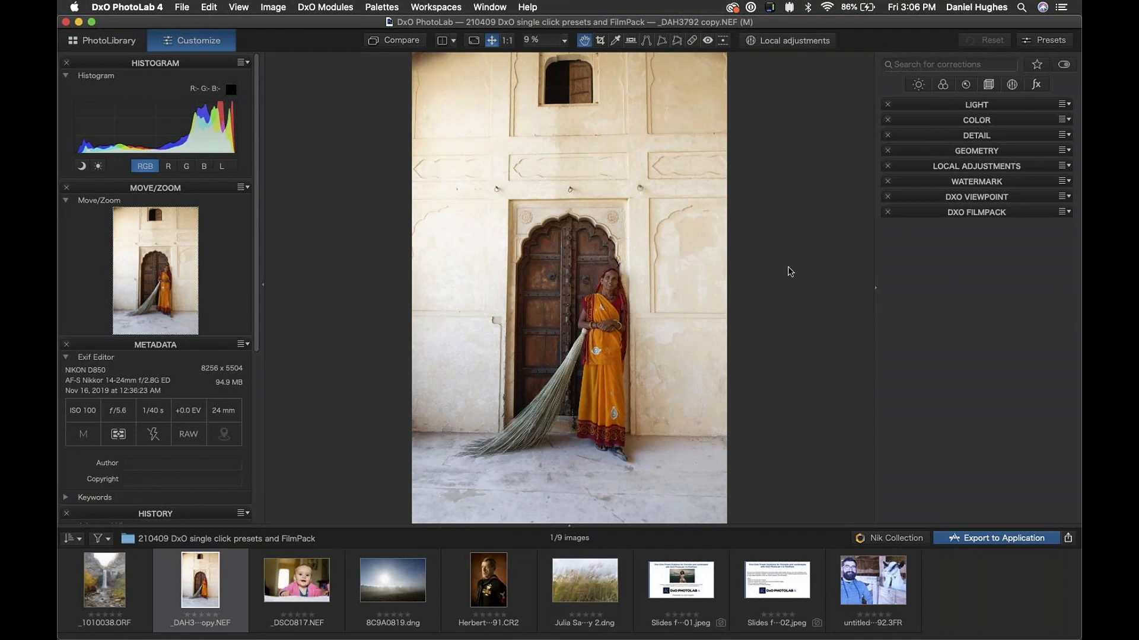
Step: Switch back to the DxO Standard workspace and collapse its Basic Tools palette
click(436, 6)
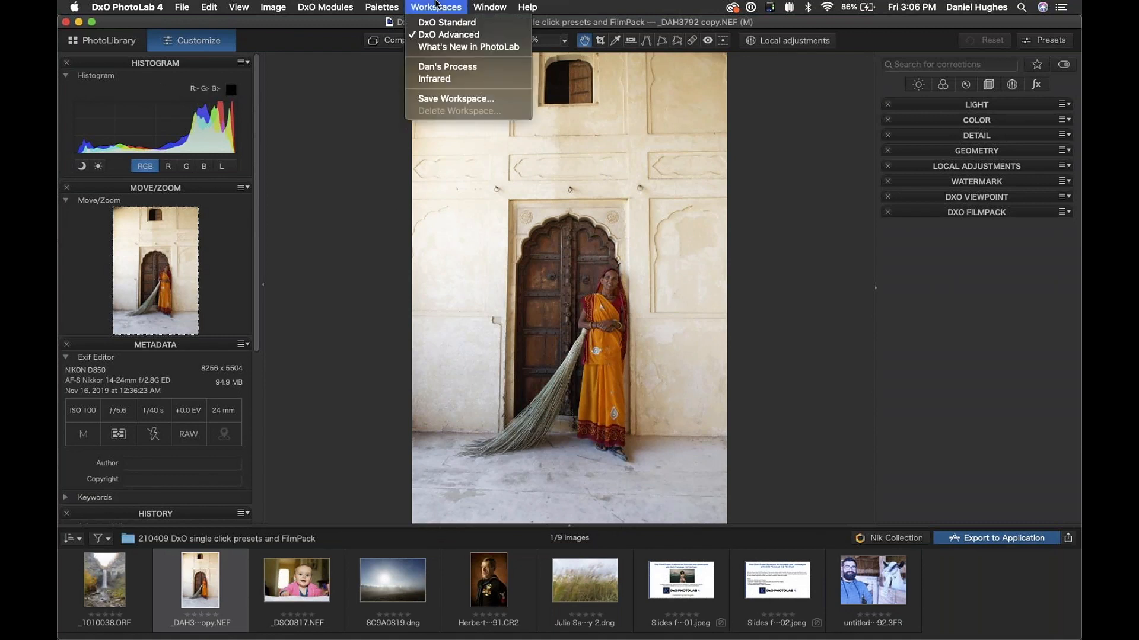
click(415, 25)
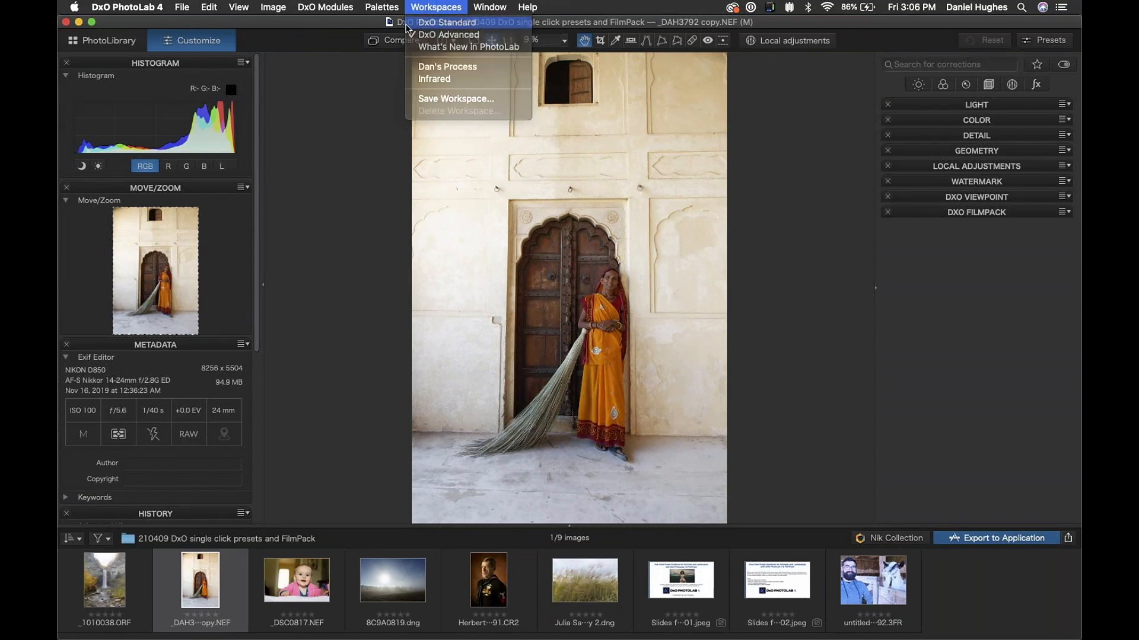
click(446, 7)
click(446, 6)
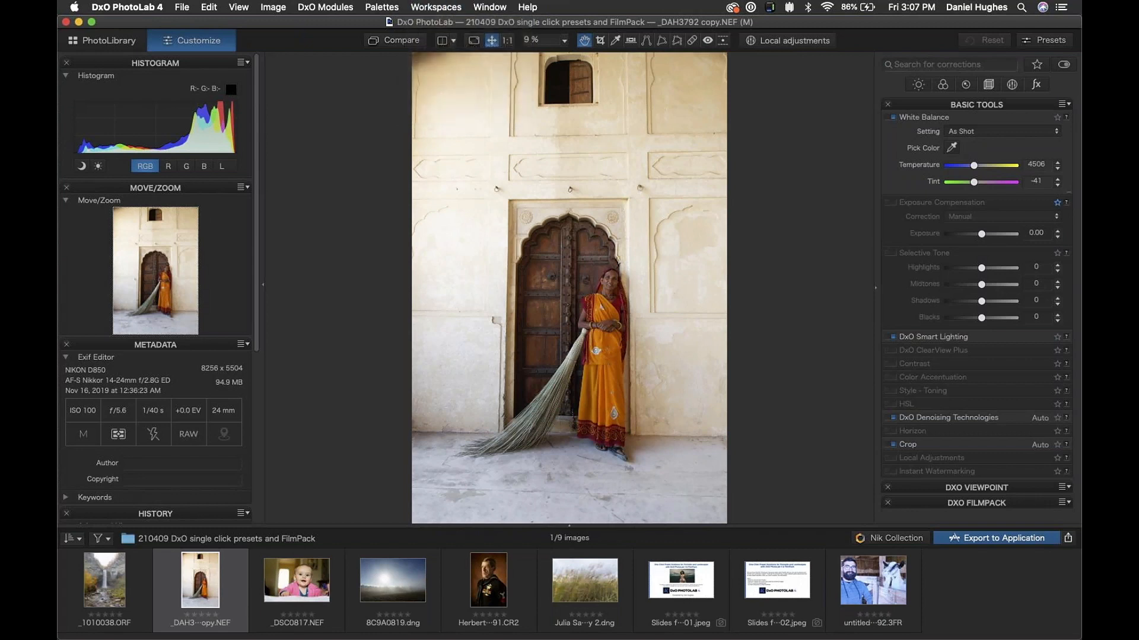
click(934, 105)
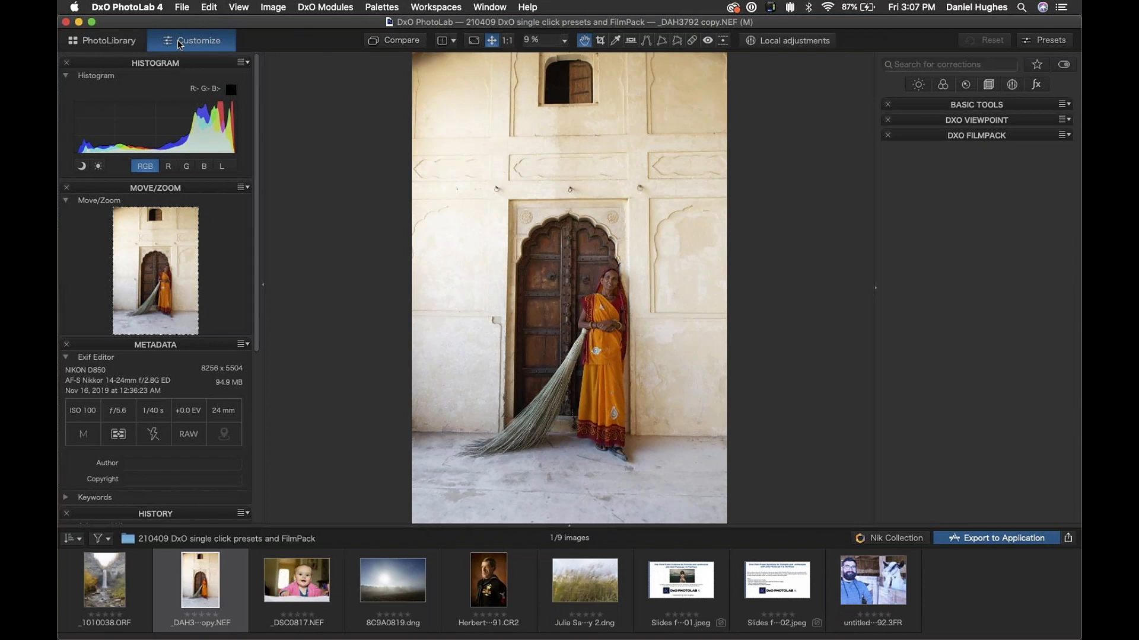
Step: Look over the folder's image thumbnails in PhotoLibrary and return to the Customize view
click(109, 41)
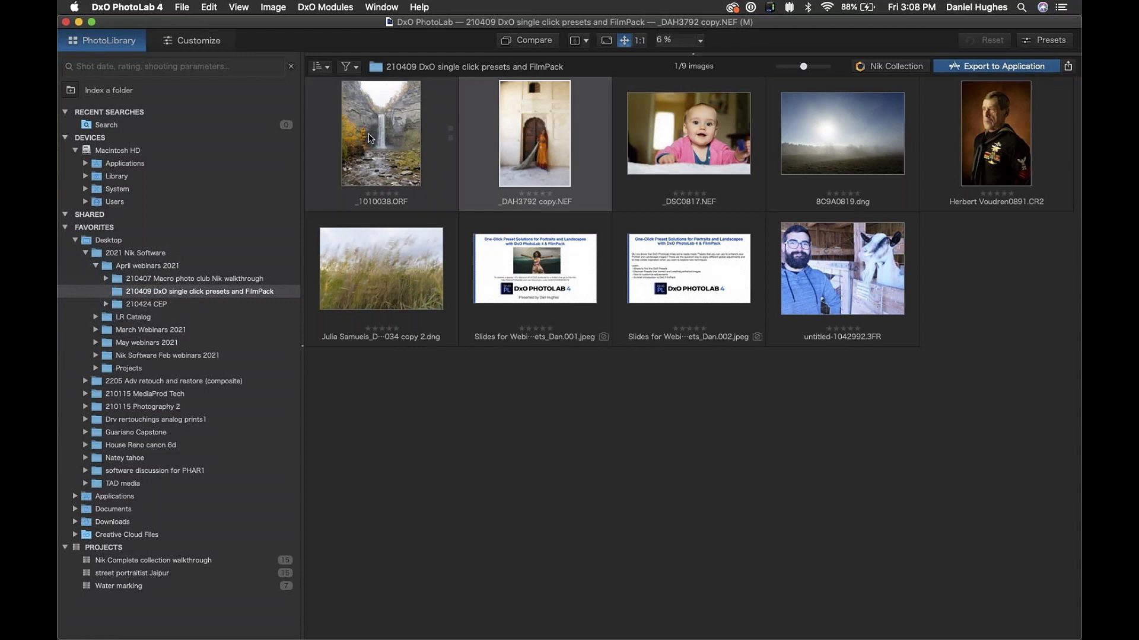
mouse_move(369, 139)
click(194, 40)
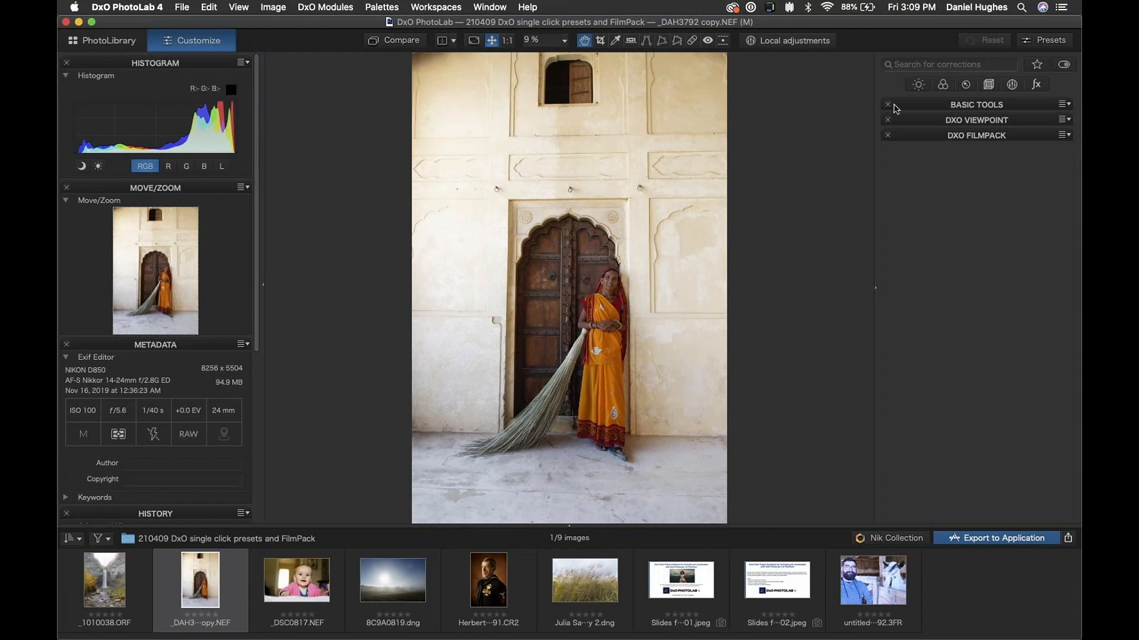
Step: Open the presets and view the 1 - Portrait and Landscape category, leaving it collapsed
click(1032, 42)
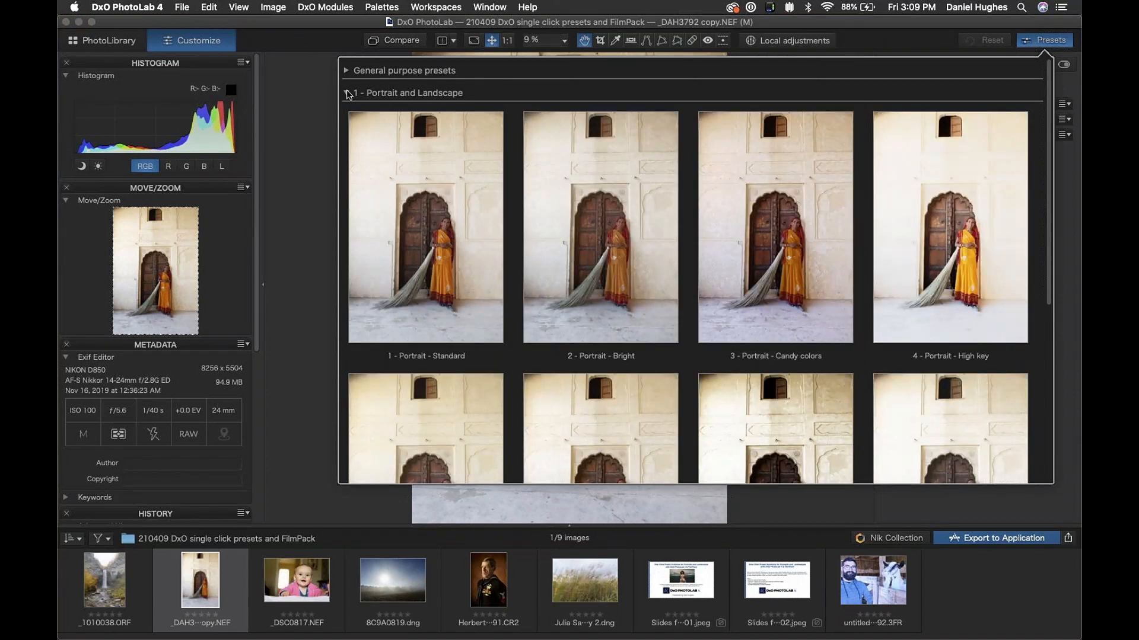
click(347, 94)
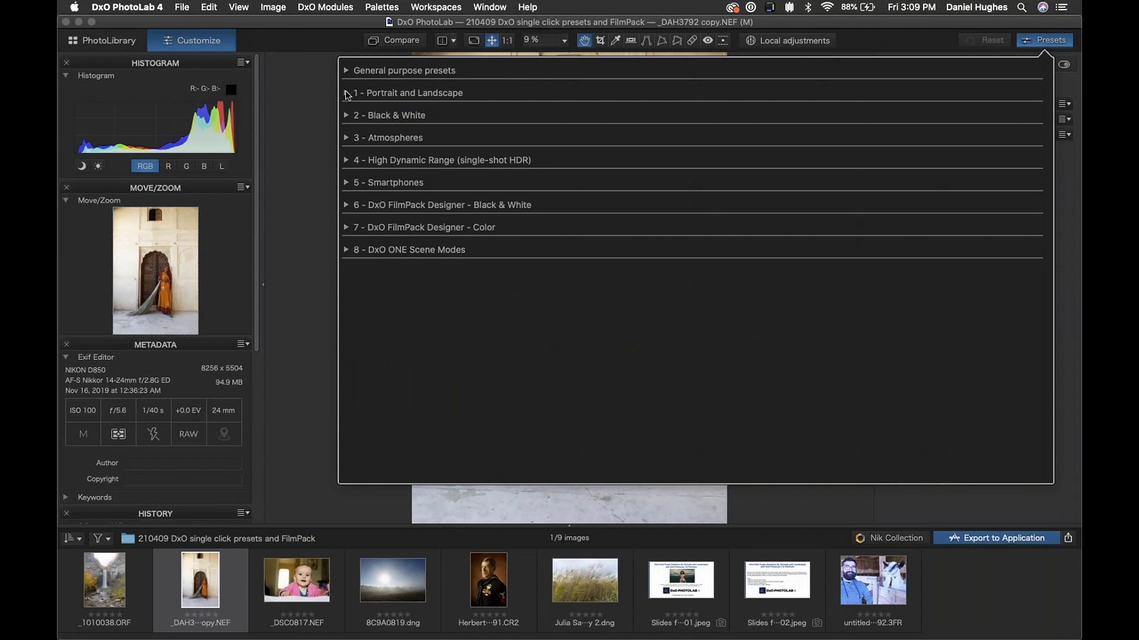
click(347, 93)
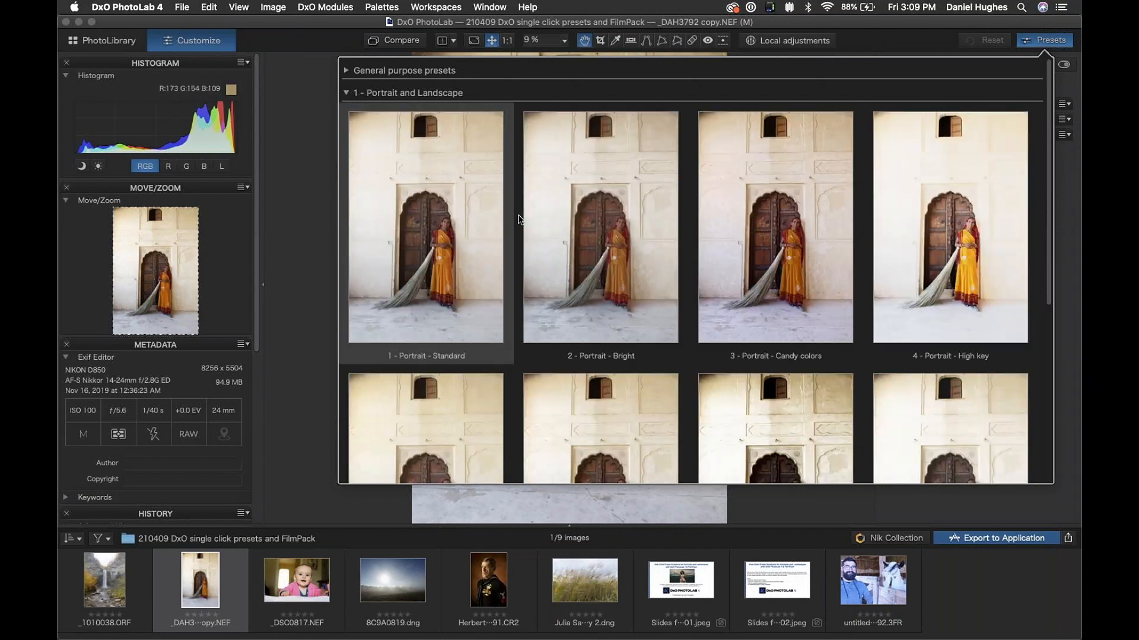
click(346, 95)
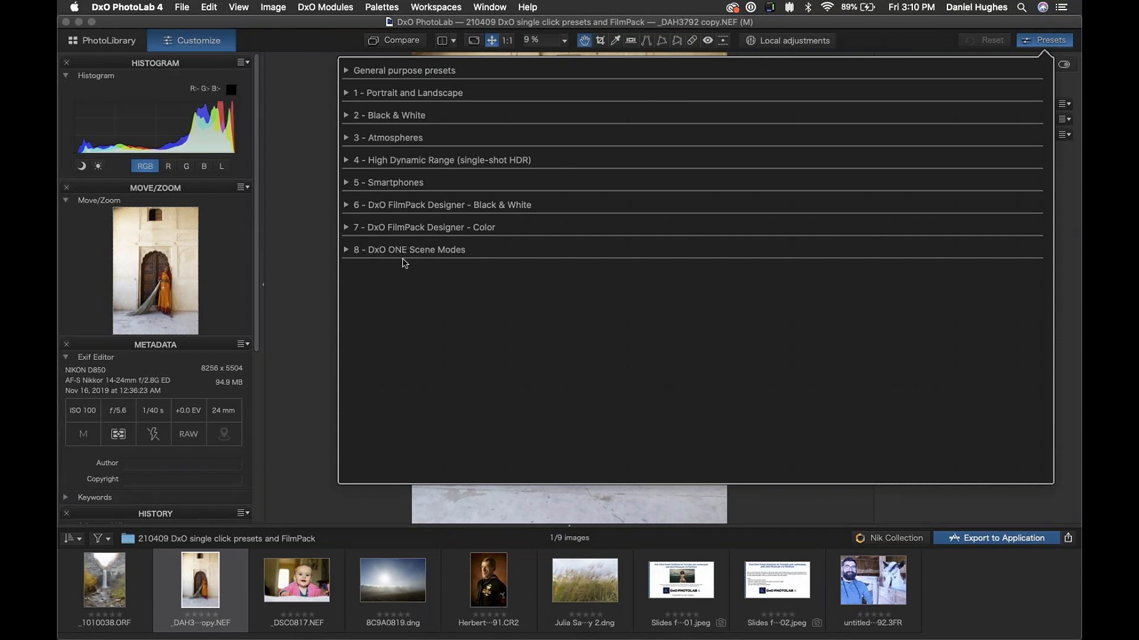
Step: Browse the general purpose presets and apply 4 - Black & White to the doorway portrait
click(346, 70)
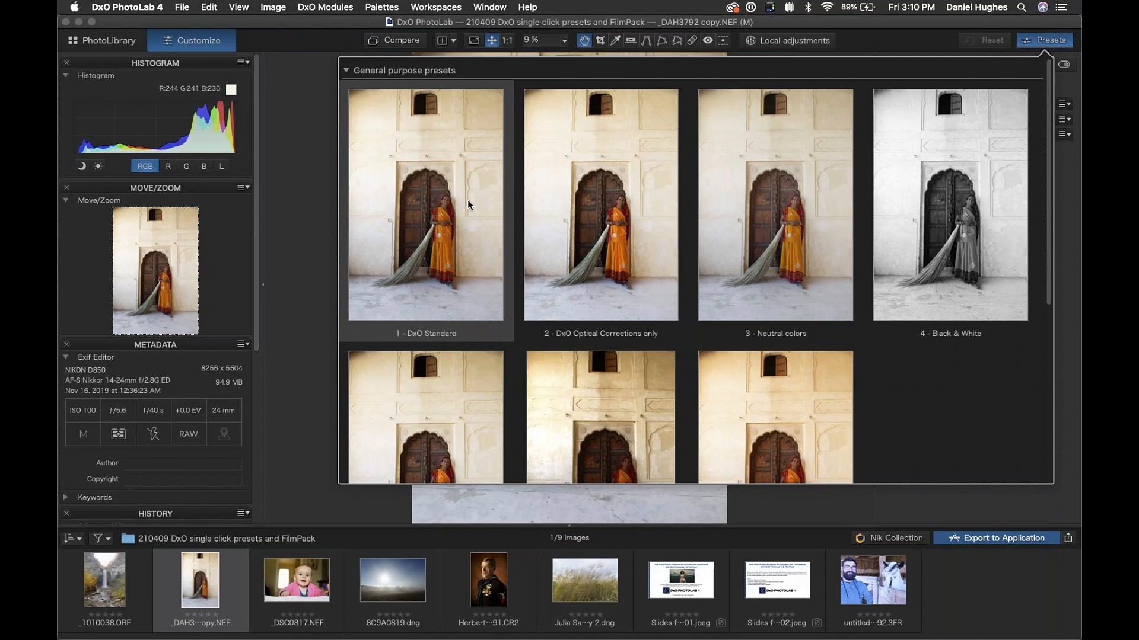
scroll(468, 205, down, 5)
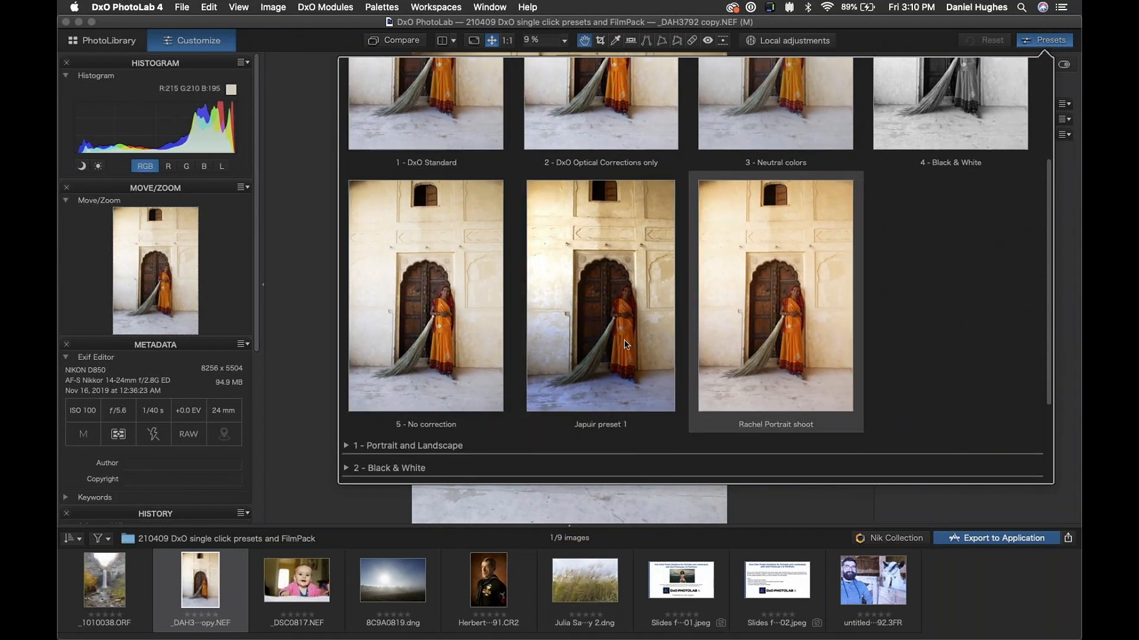
scroll(793, 346, up, 1)
scroll(794, 347, up, 5)
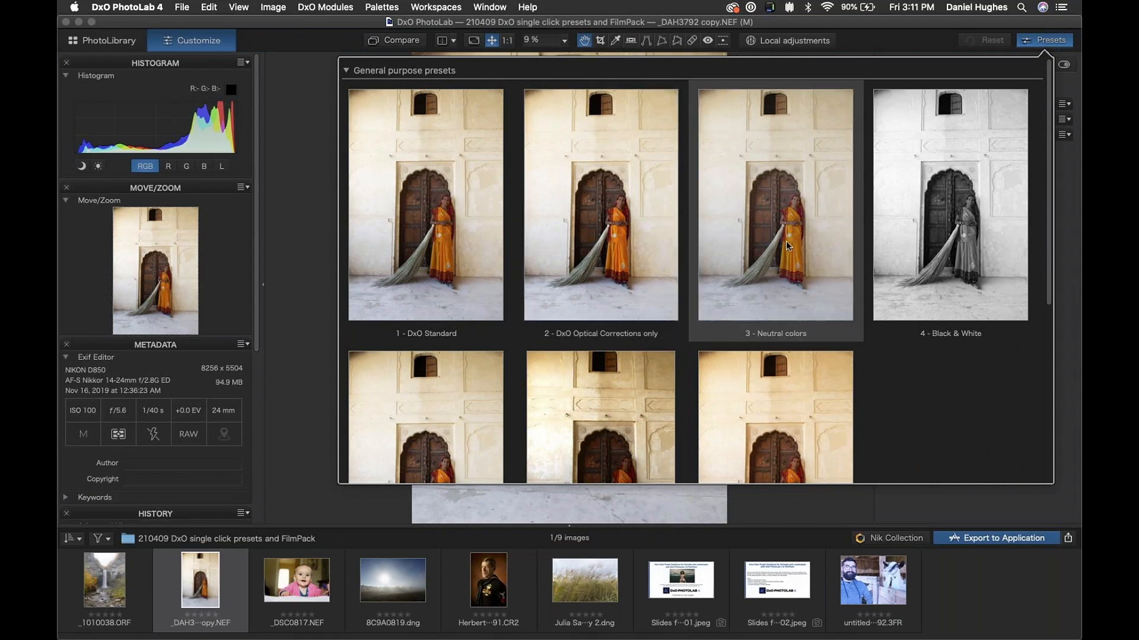
scroll(964, 244, down, 1)
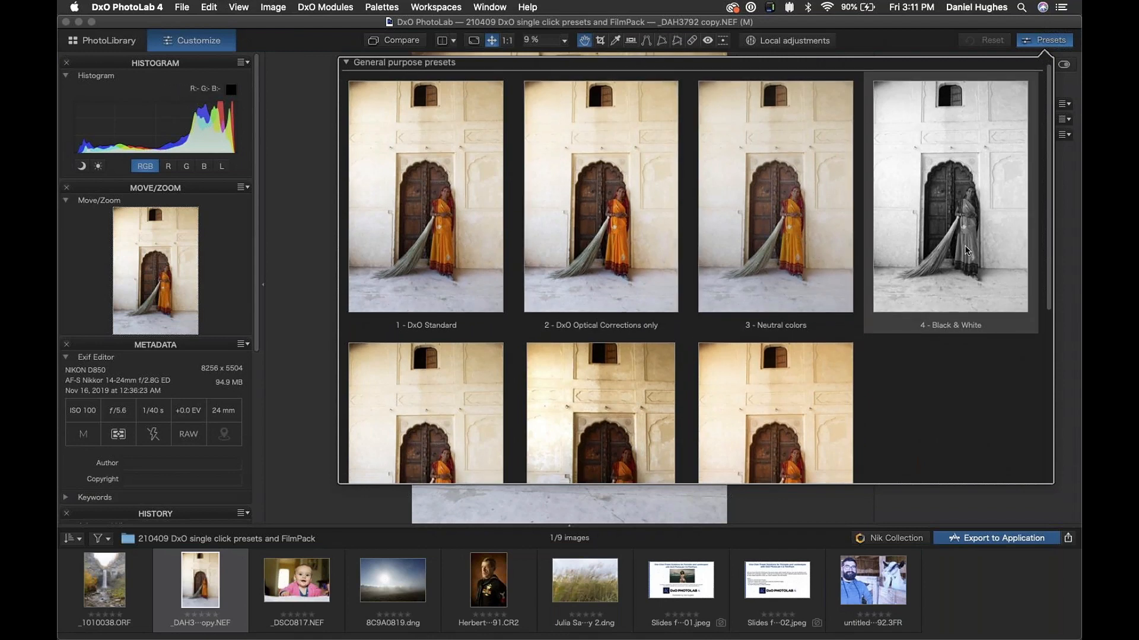
click(931, 243)
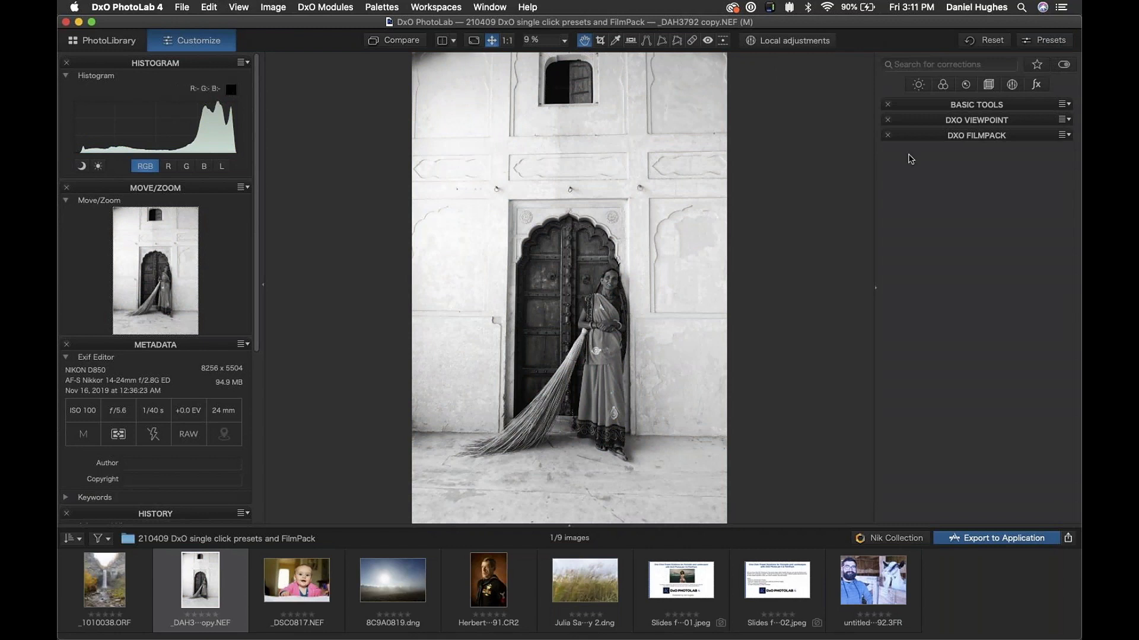
Step: Expand the Basic Tools palette and apply the general purpose preset 2 - DxO Optical Corrections only
click(935, 107)
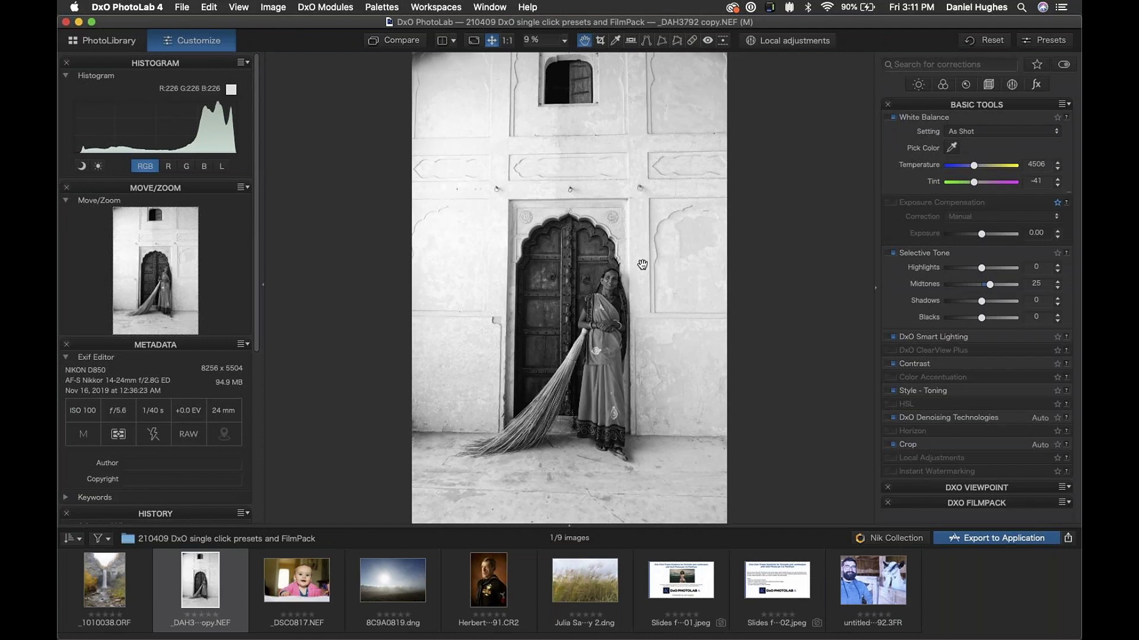
click(1042, 43)
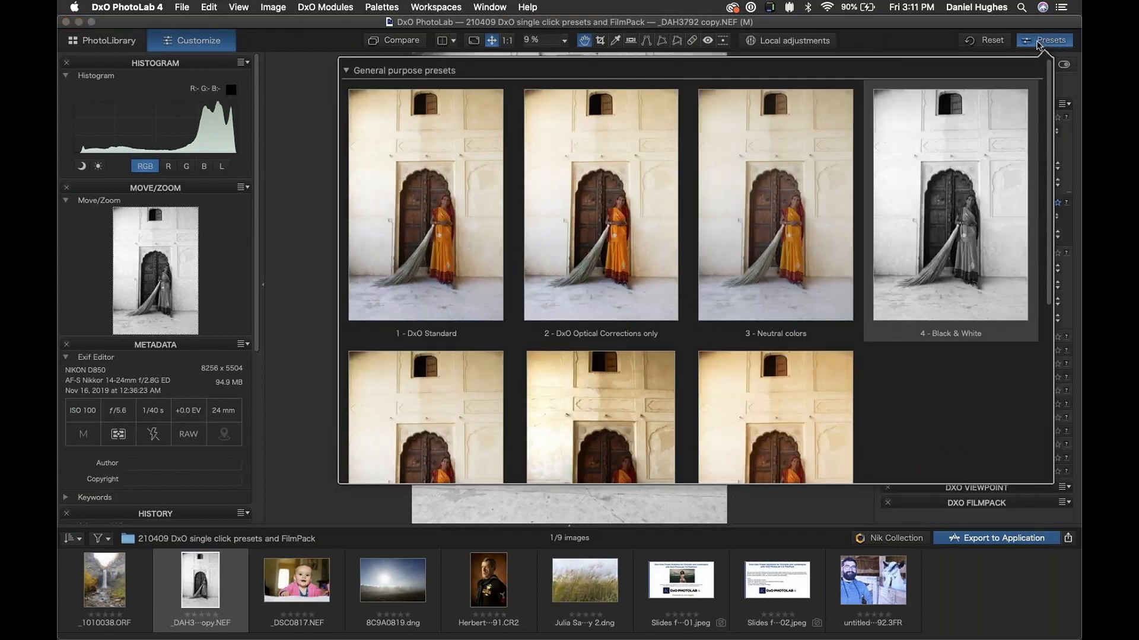
click(584, 243)
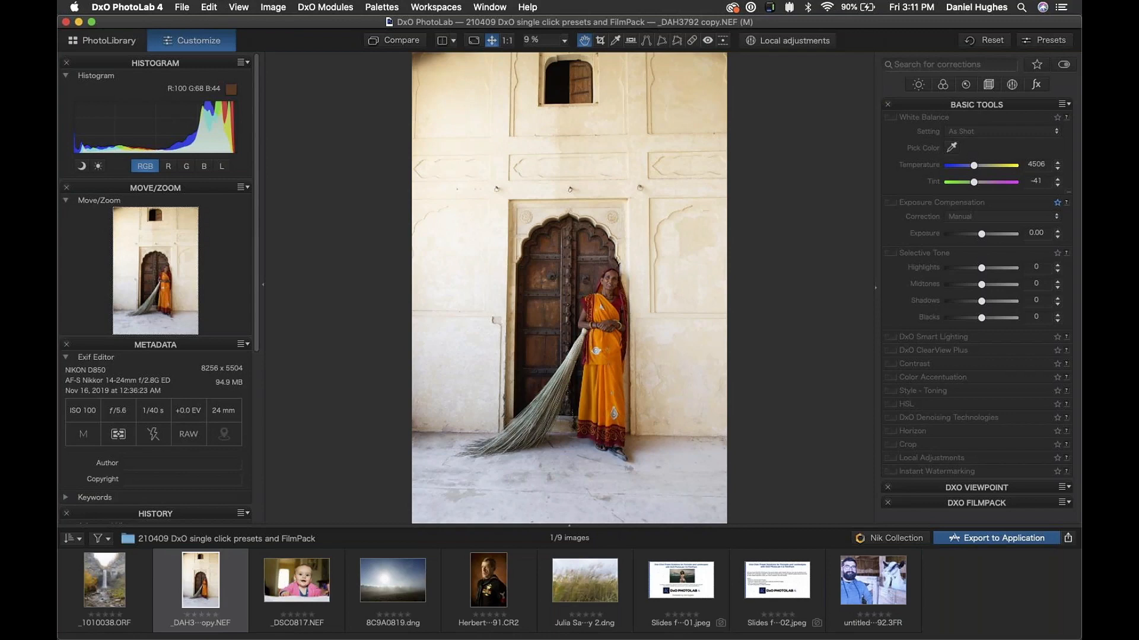
Step: Apply the general purpose preset 1 - DxO Standard to the doorway portrait
click(1046, 41)
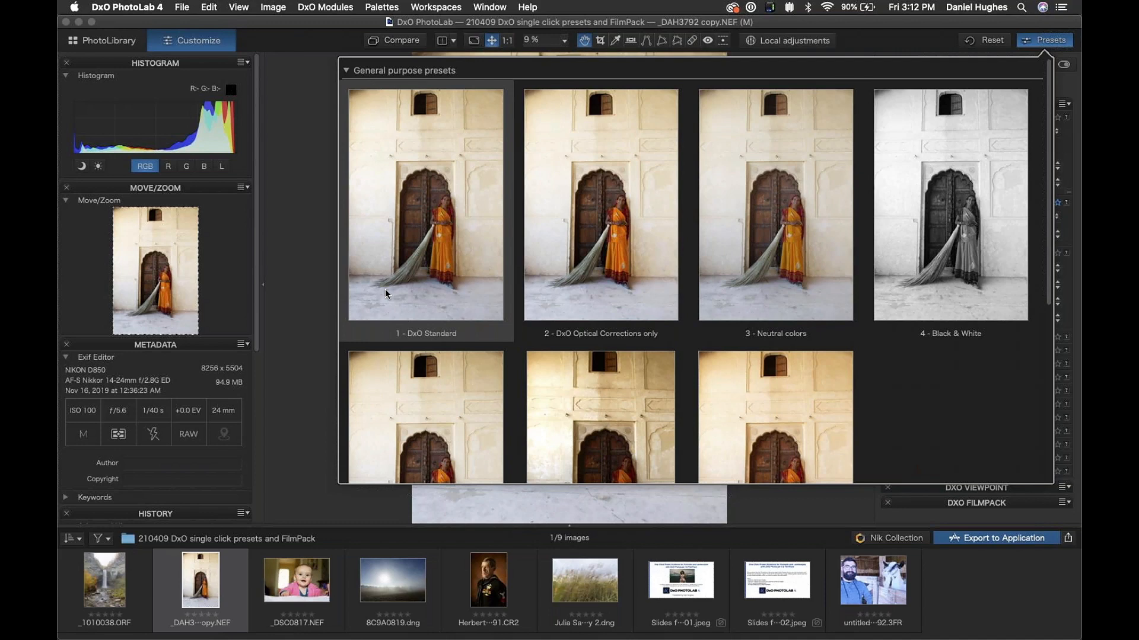
click(446, 217)
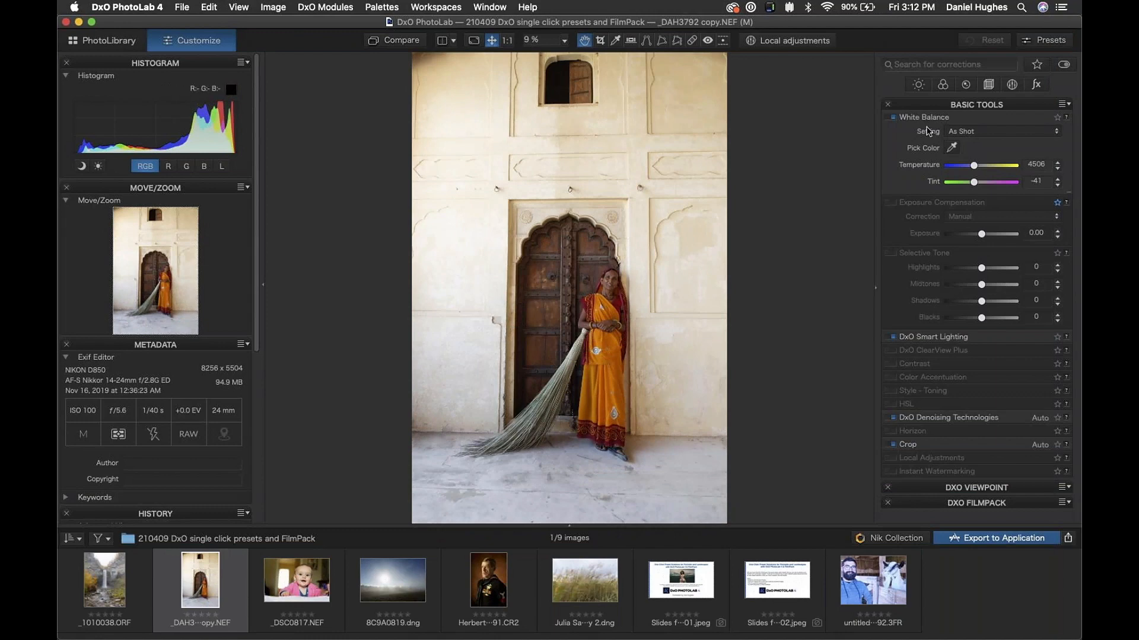
click(1051, 42)
click(433, 222)
Step: Reopen the presets and look through the general purpose presets and the category list below them
click(1045, 41)
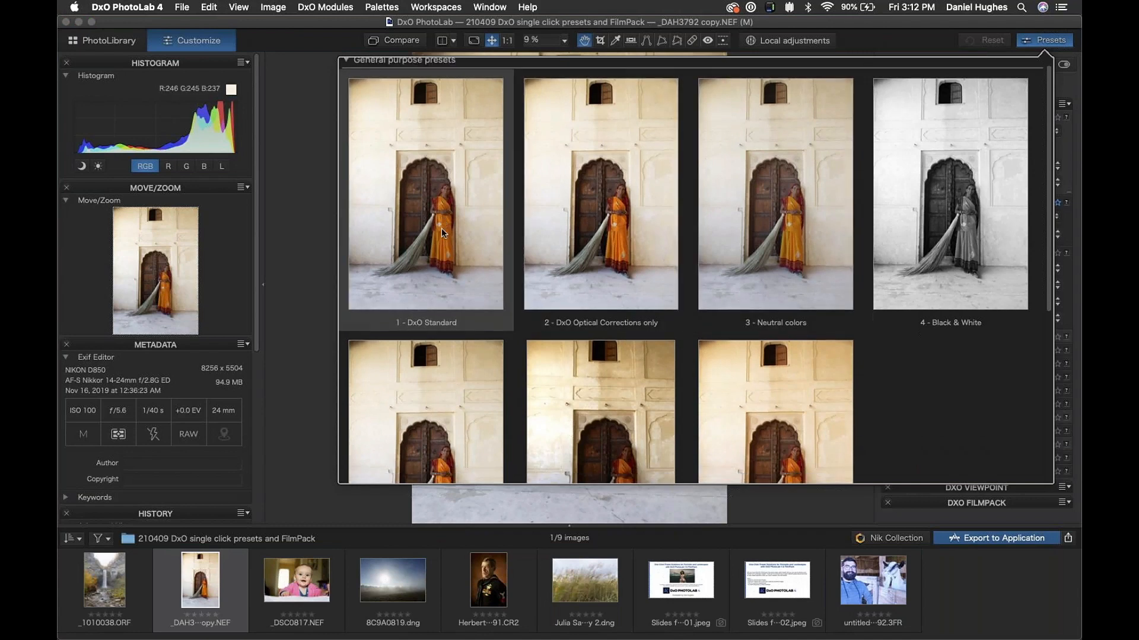
scroll(441, 229, down, 3)
scroll(441, 228, down, 4)
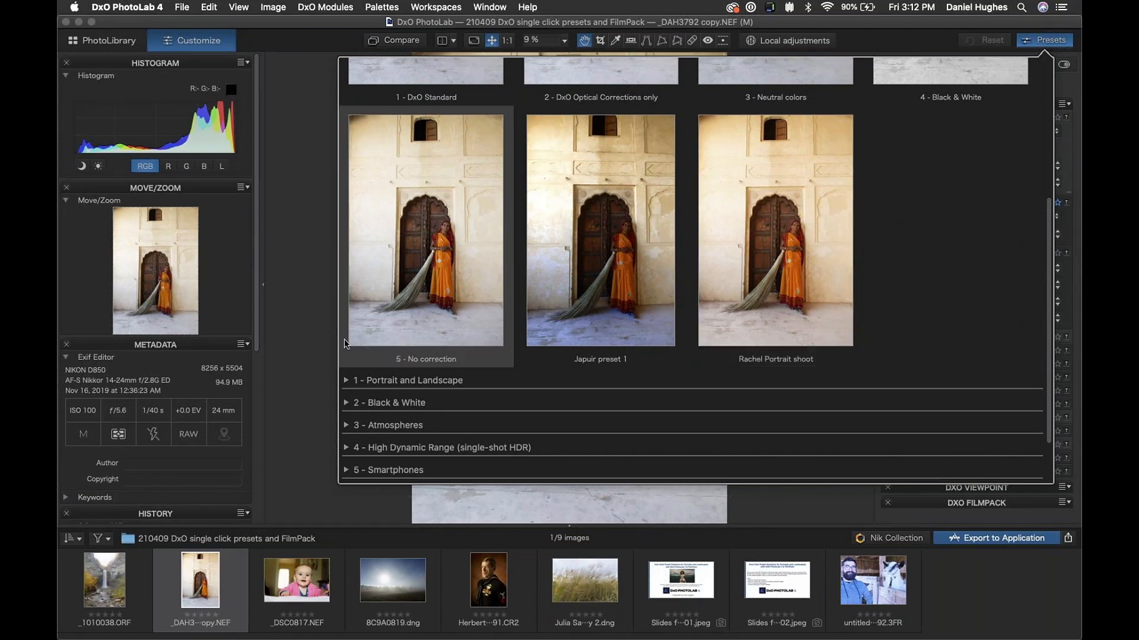
scroll(423, 185, up, 5)
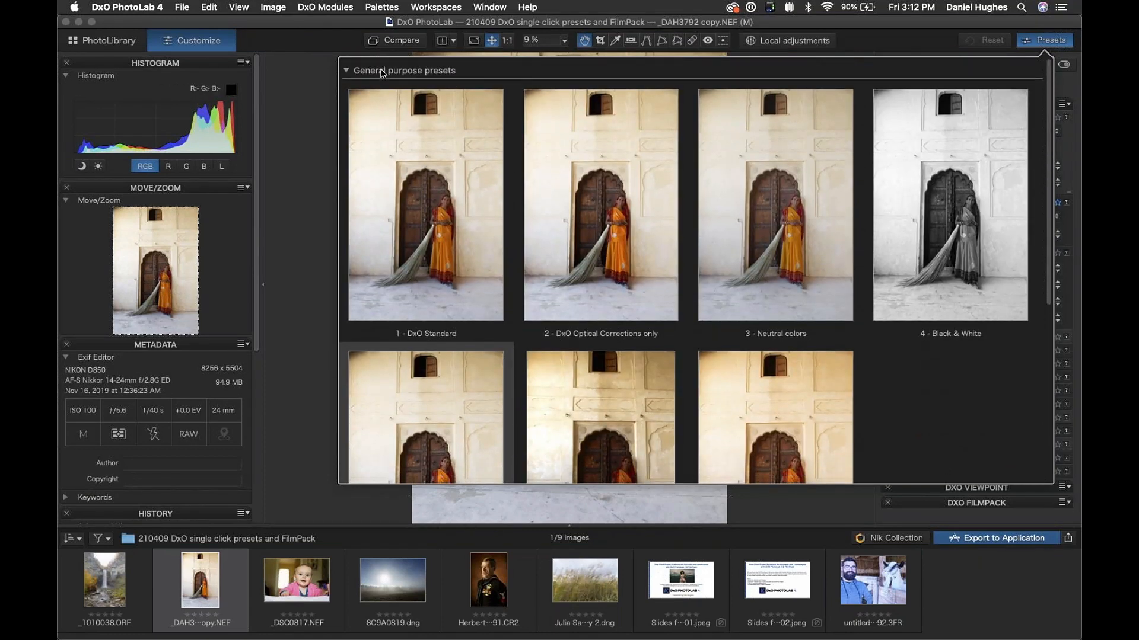
Step: Browse the 1 - Portrait and Landscape presets and apply 3 - Portrait - Candy colors to the doorway portrait
click(381, 71)
click(380, 95)
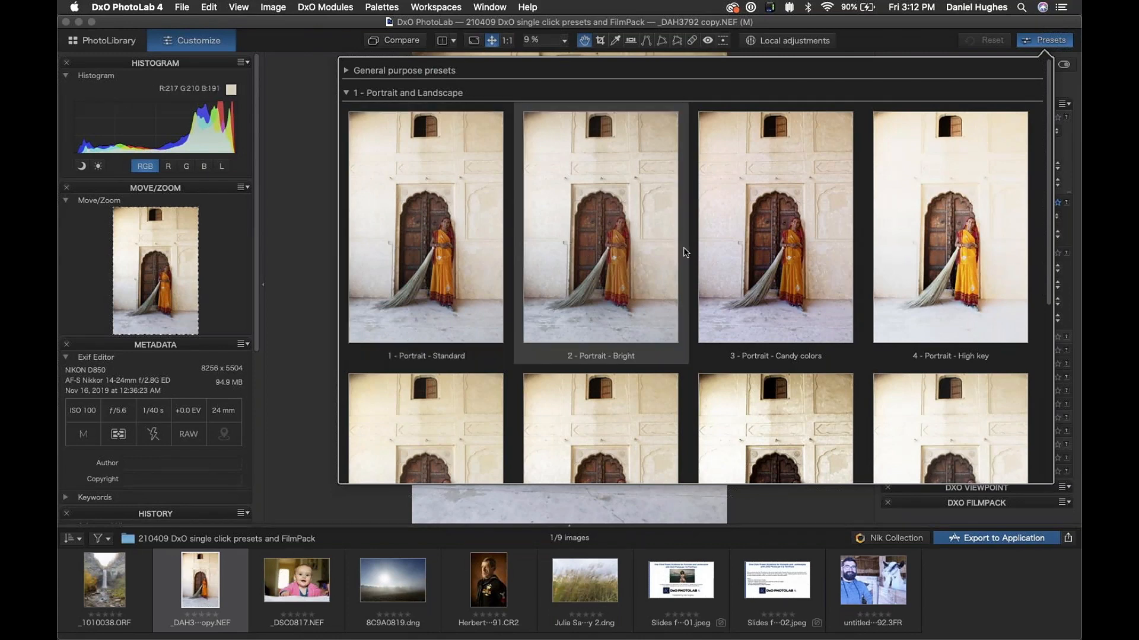
scroll(682, 252, down, 2)
scroll(685, 252, down, 1)
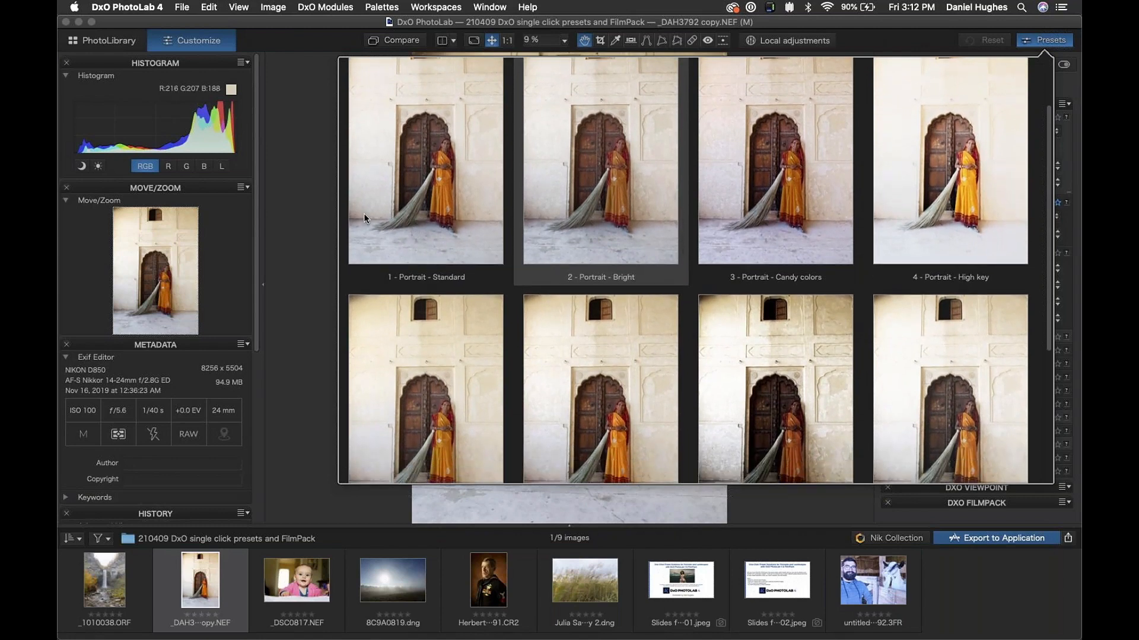
scroll(428, 203, down, 1)
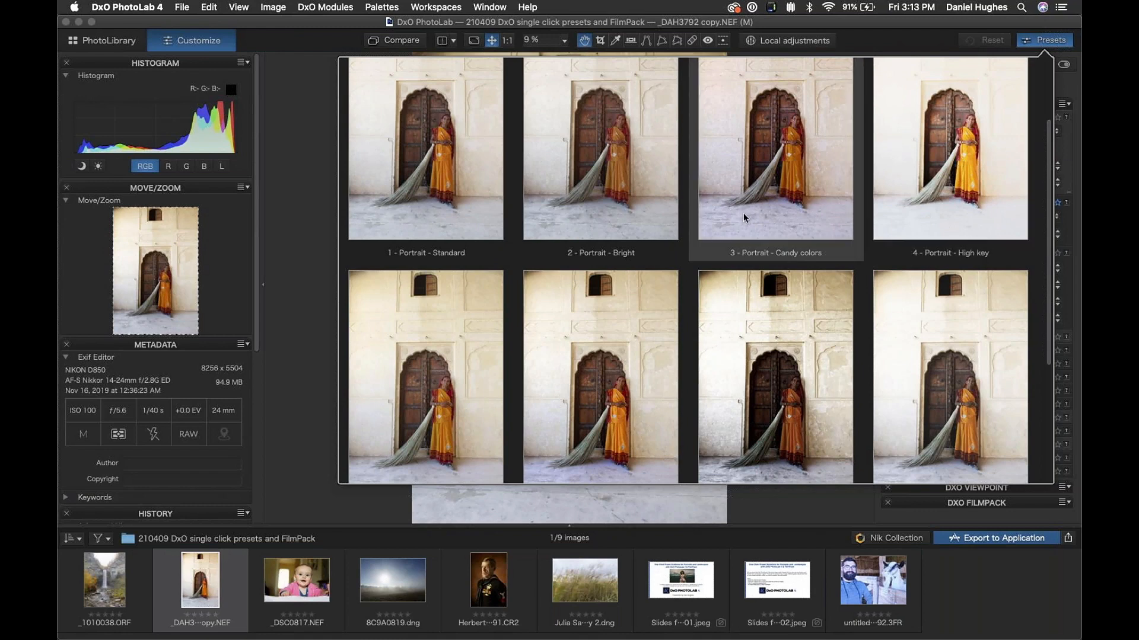
scroll(795, 320, down, 2)
scroll(795, 322, down, 1)
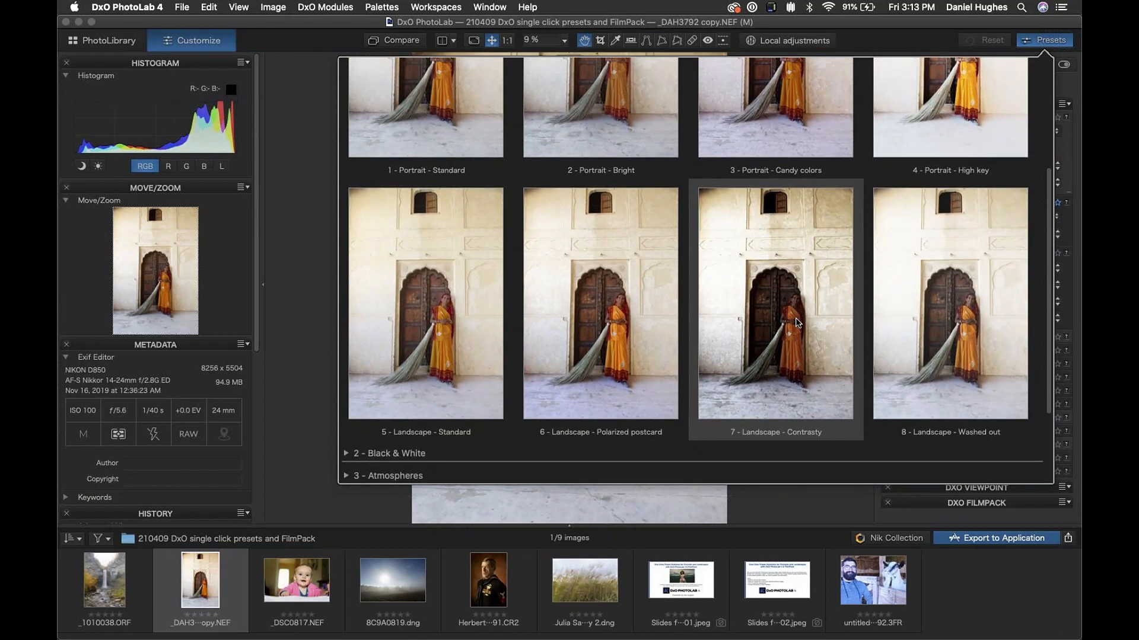
scroll(797, 323, up, 5)
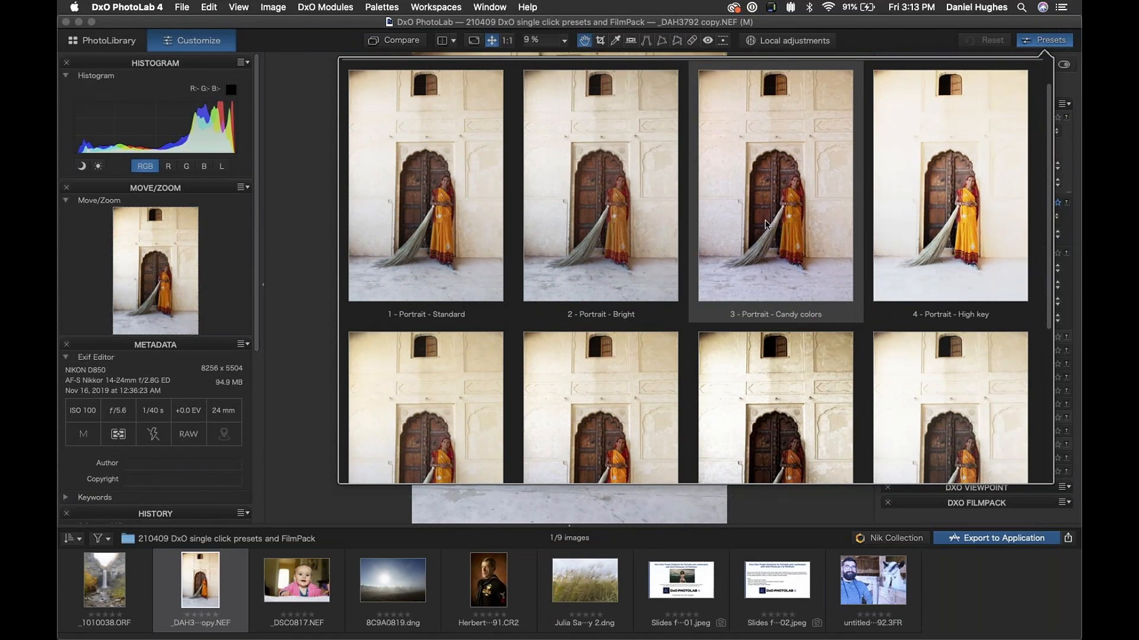
click(761, 226)
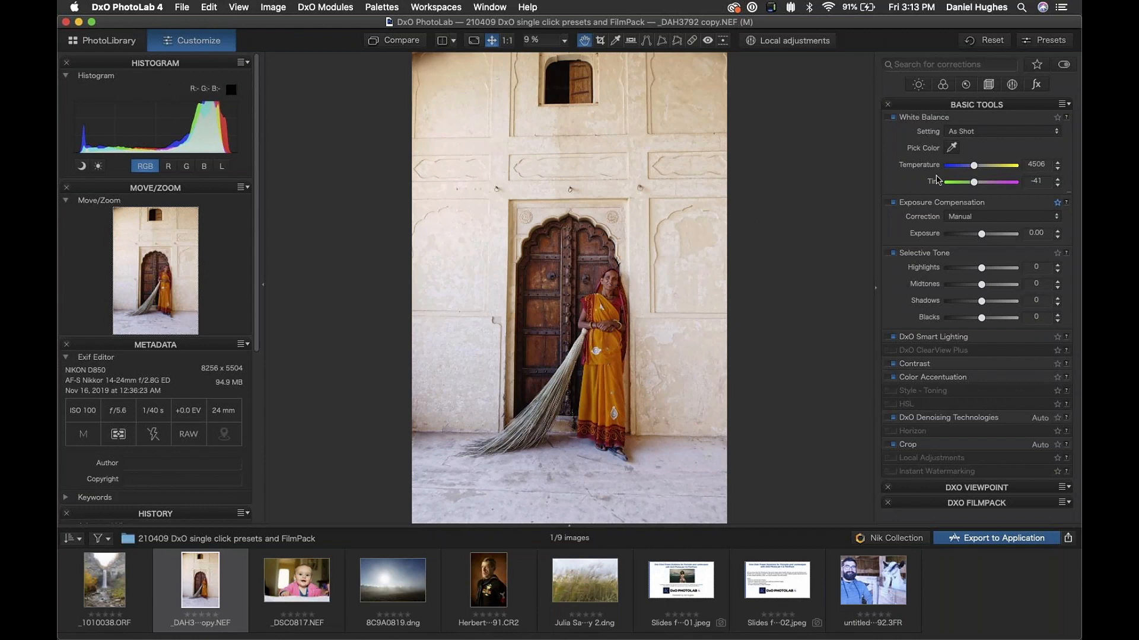
Step: Show only the active corrections and collapse the Selective Tone, Contrast and Vignetting sections
click(1065, 65)
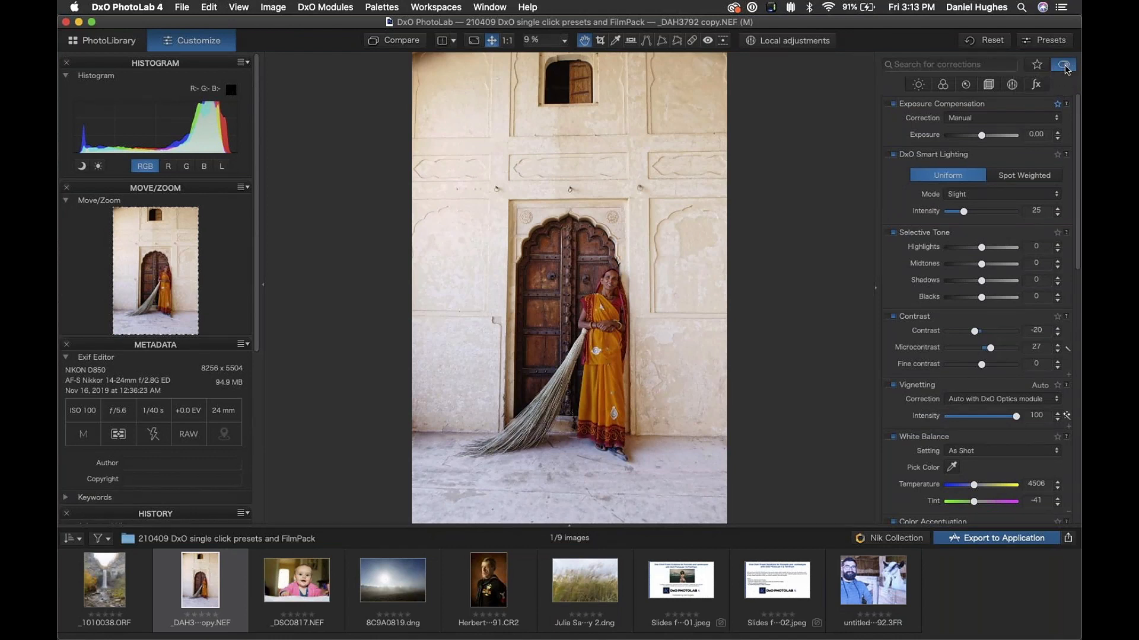
click(1064, 65)
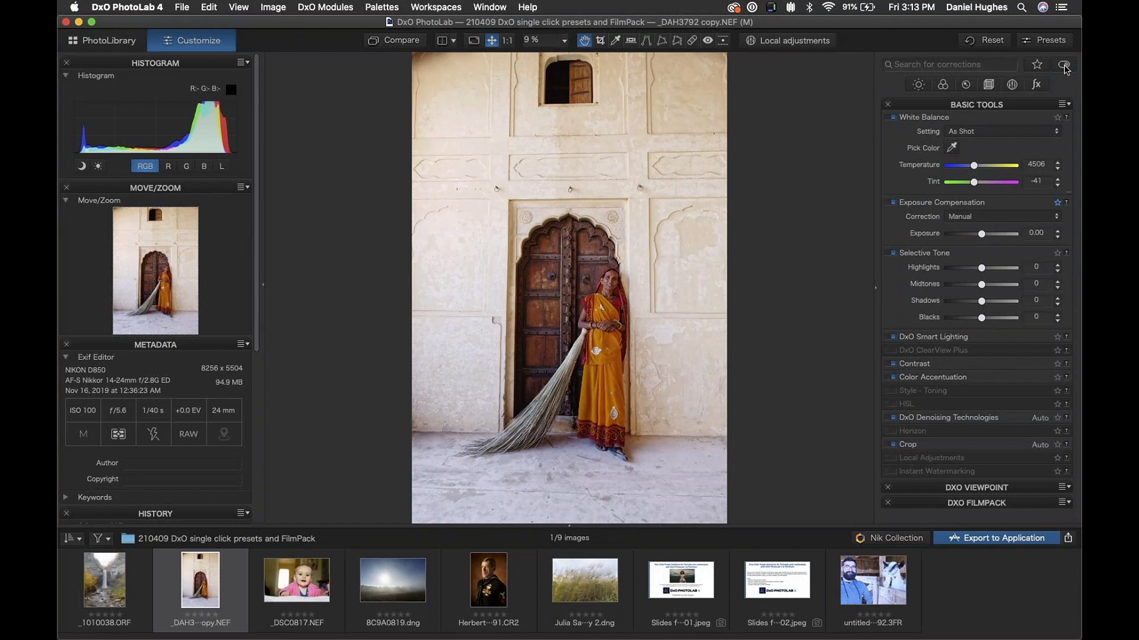
click(1065, 66)
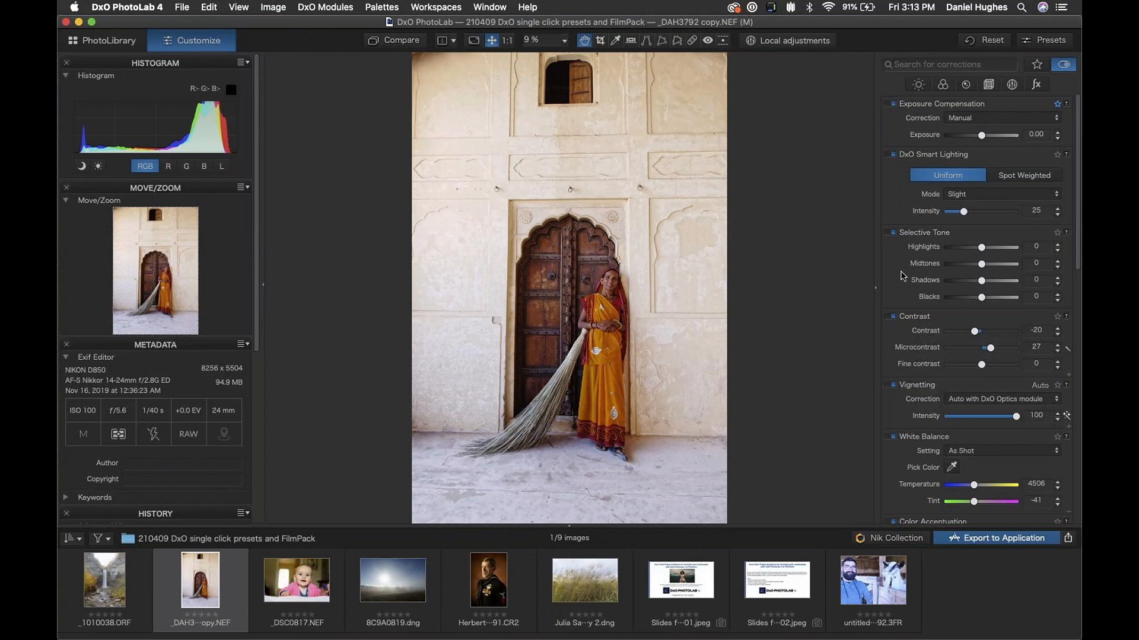
click(914, 232)
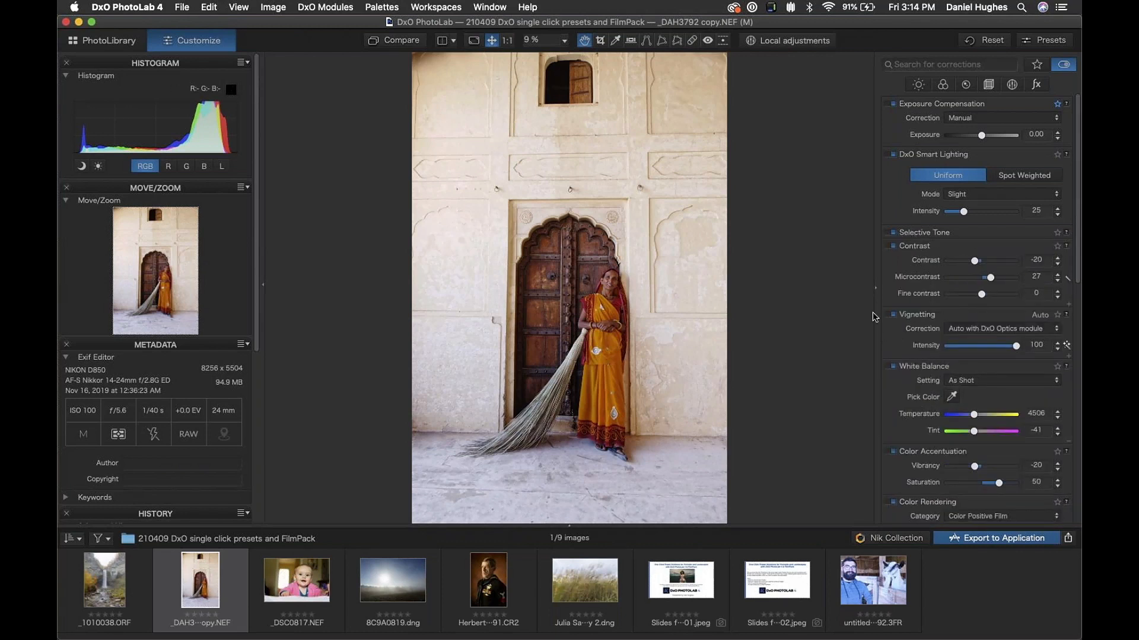
click(922, 246)
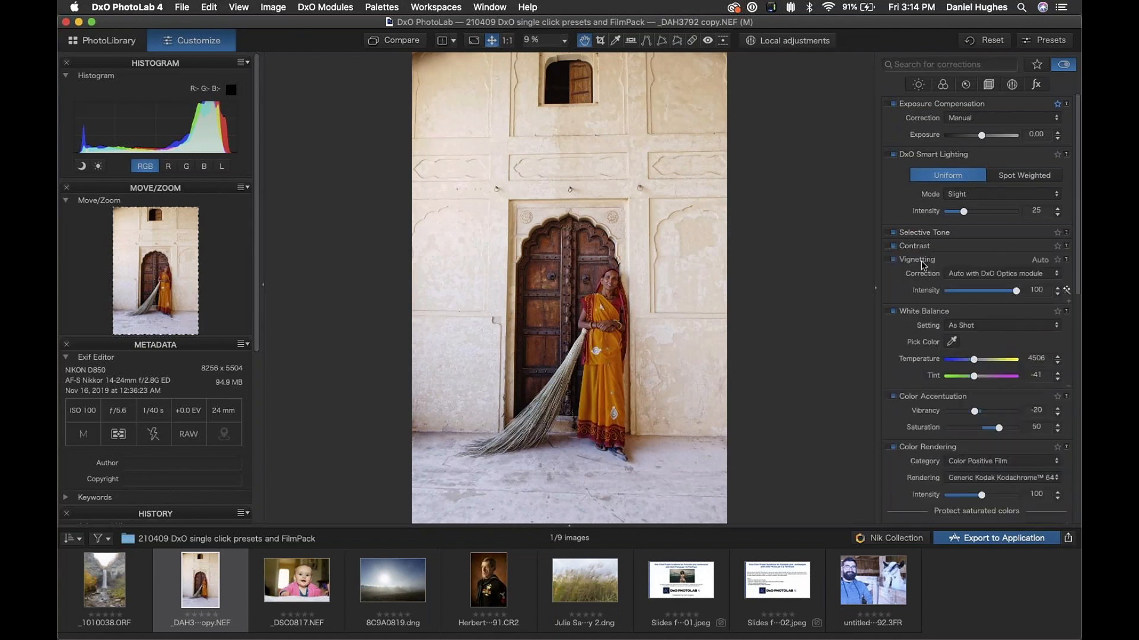
click(922, 261)
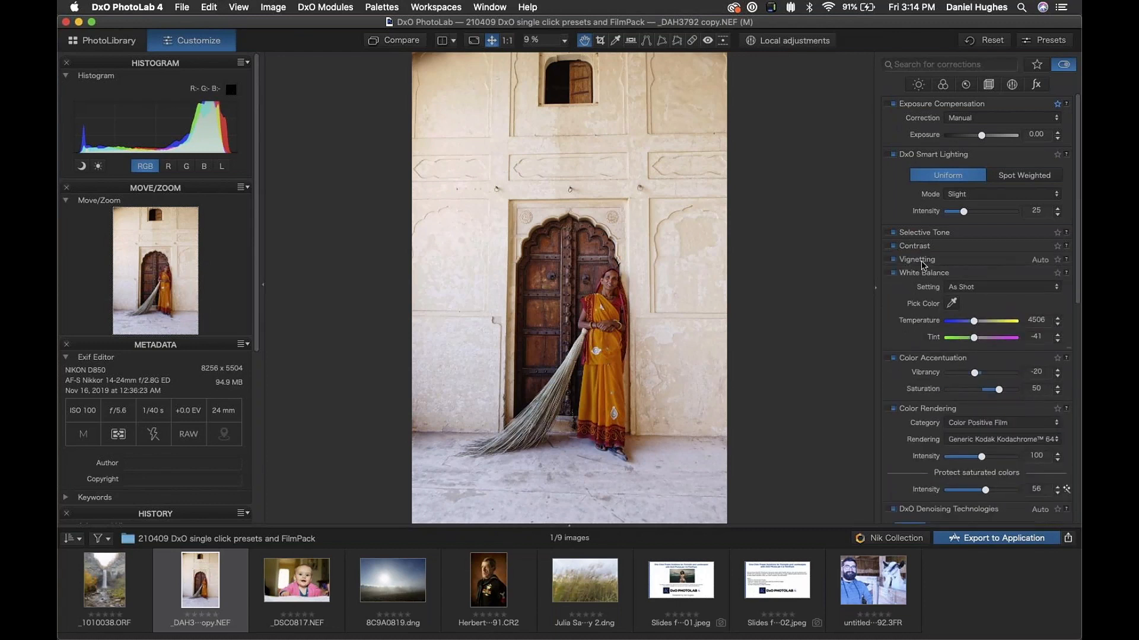
Step: Apply the preset 7 - Landscape - Contrasty to the doorway portrait
click(1033, 43)
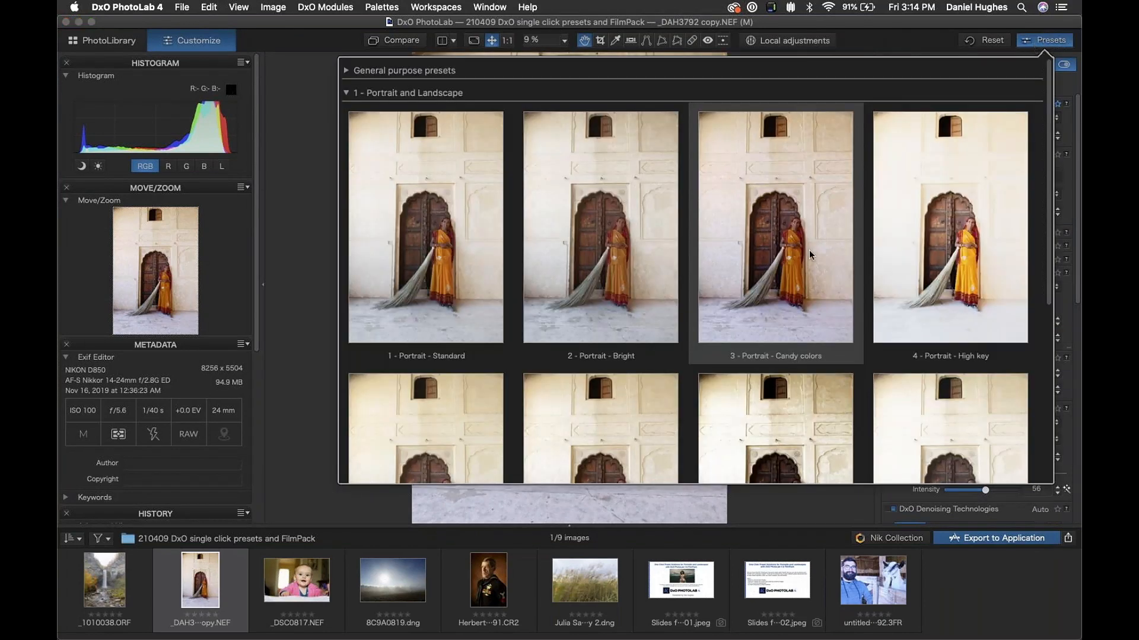
scroll(766, 325, down, 2)
scroll(766, 326, down, 3)
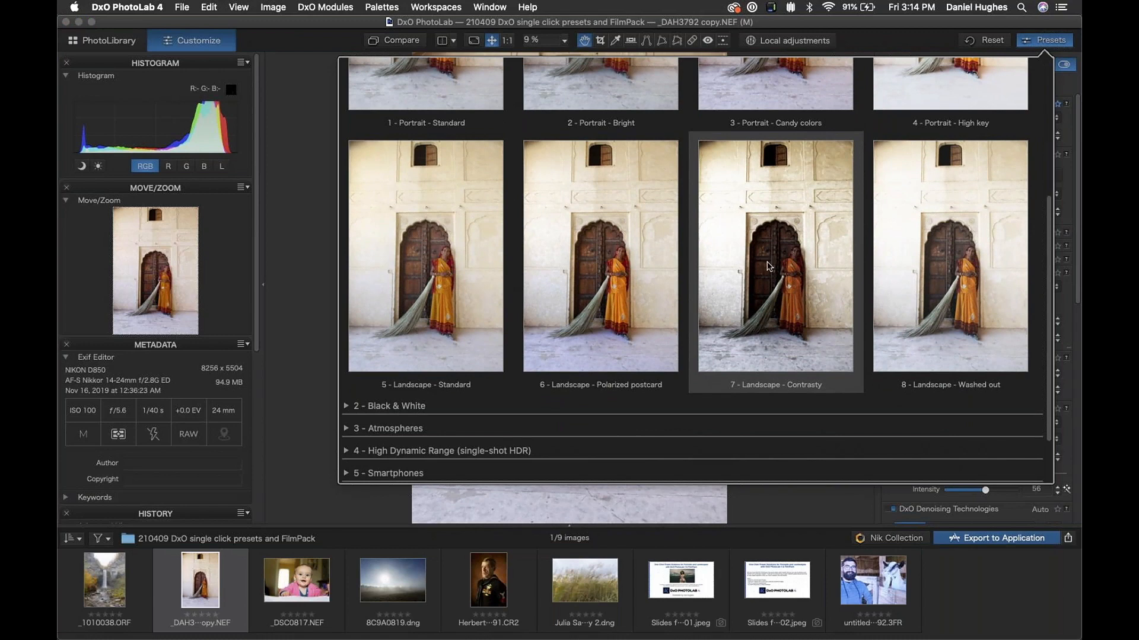
click(769, 266)
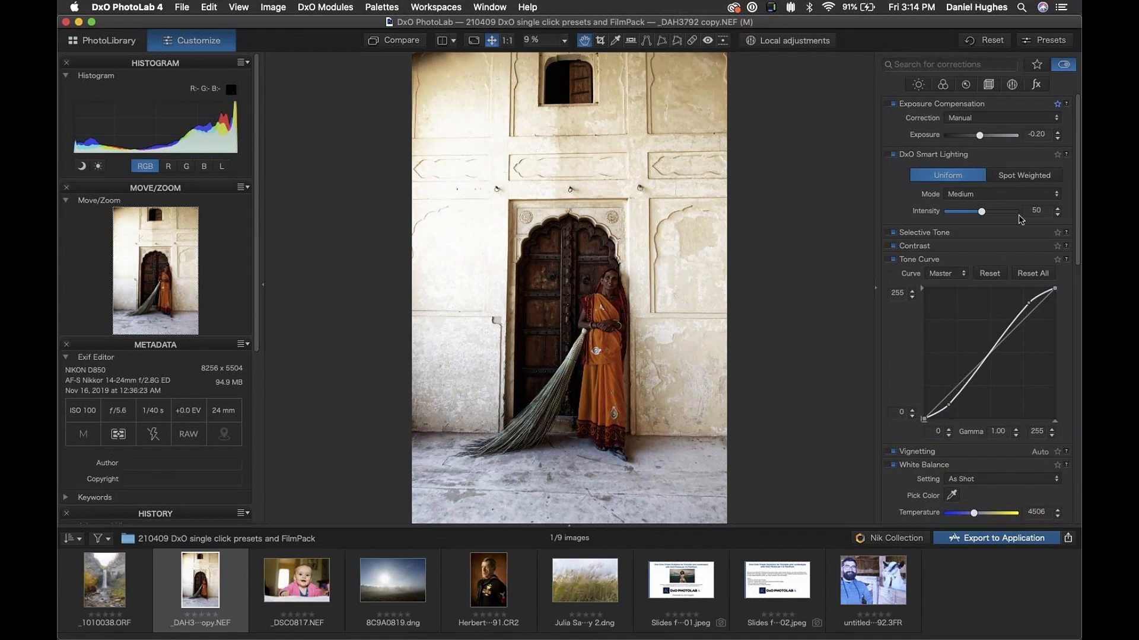
Step: Compare the Basic Tools with the active corrections view and examine every correction the contrasty landscape preset uses
click(1065, 67)
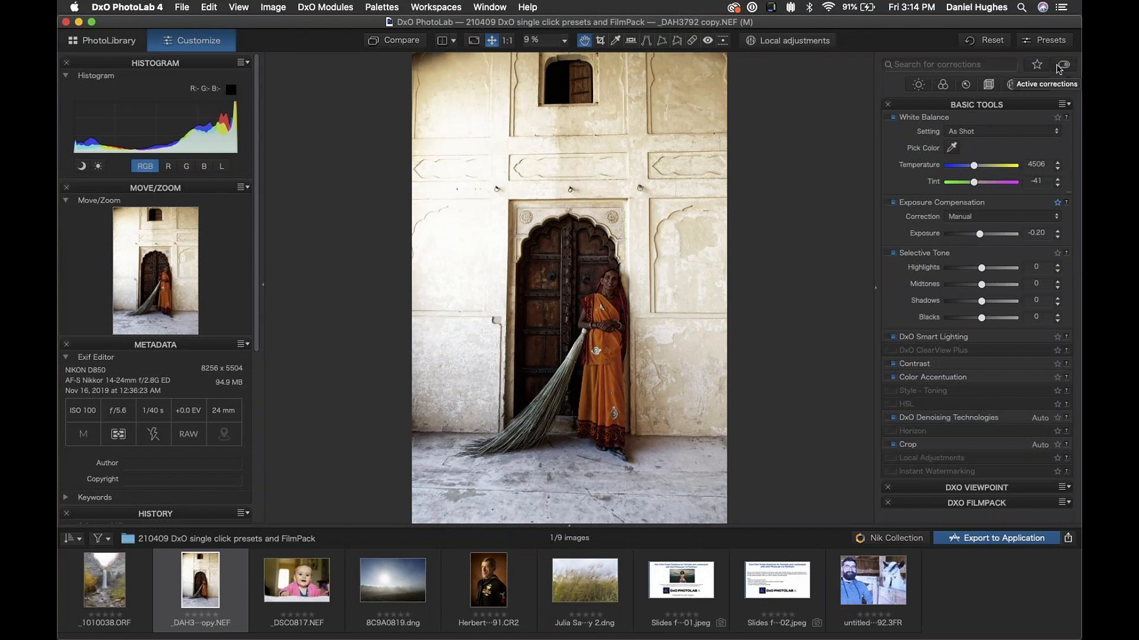
click(1060, 67)
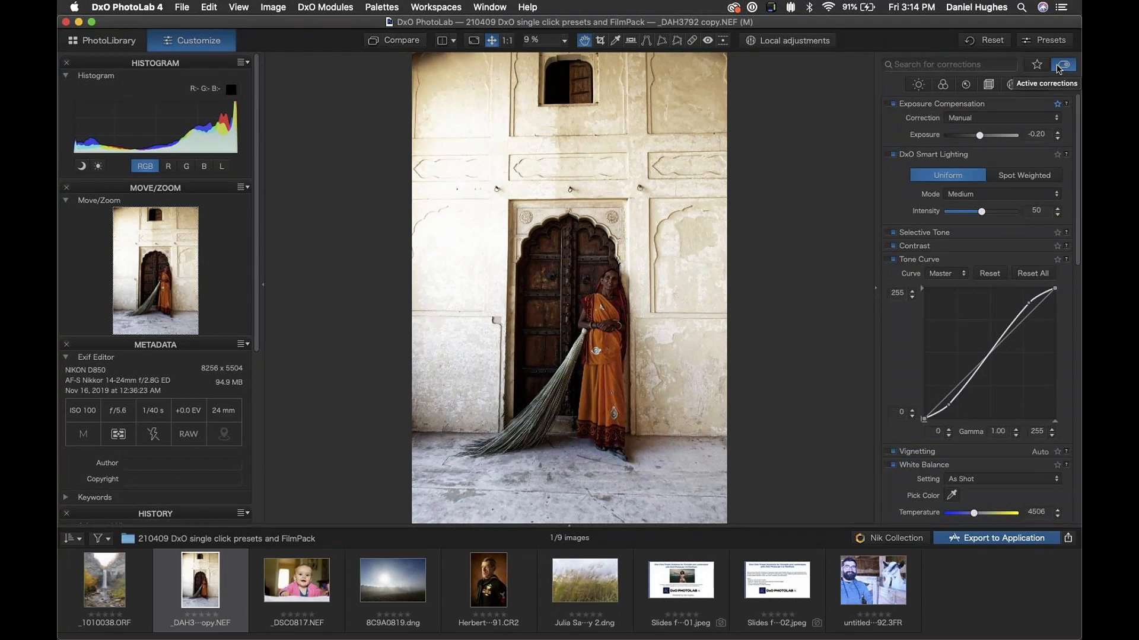
scroll(992, 396, down, 3)
scroll(992, 395, down, 8)
scroll(991, 395, down, 3)
scroll(991, 396, up, 5)
scroll(991, 396, up, 8)
scroll(992, 396, up, 4)
Step: Replace the contrasty landscape look with the preset 3 - Portrait - Candy colors
click(1045, 43)
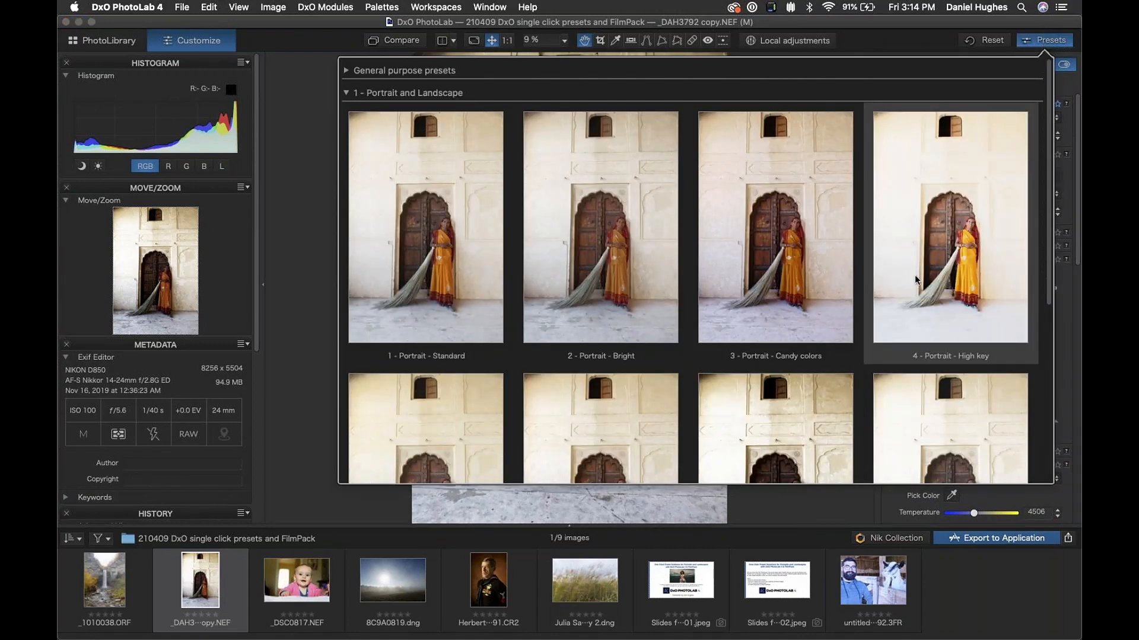
scroll(922, 326, down, 5)
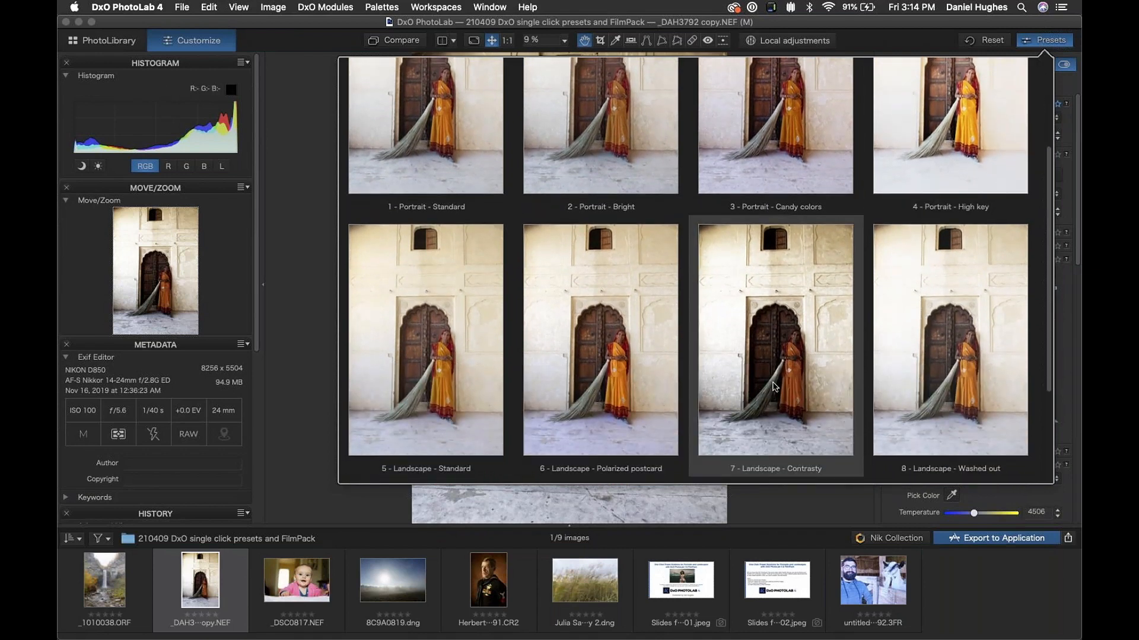
scroll(774, 387, up, 5)
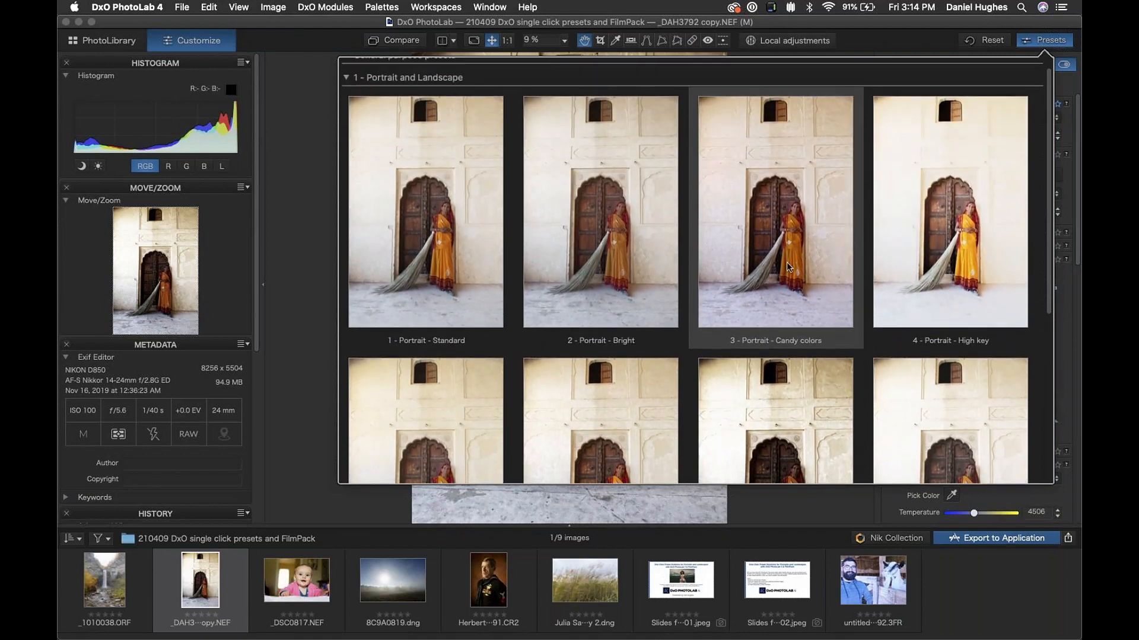
click(789, 267)
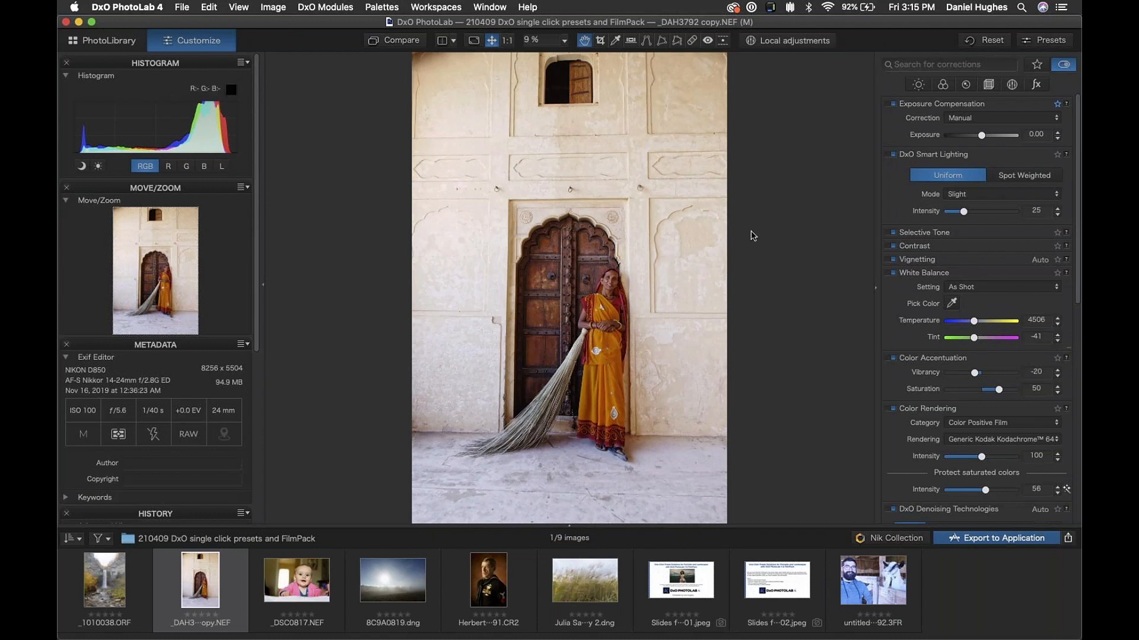
Step: Collapse Exposure Compensation, DxO Smart Lighting, White Balance, Color Accentuation, Color Rendering, DxO Denoising Technologies, Lens Sharpness and Chromatic Aberration in the active corrections
click(929, 105)
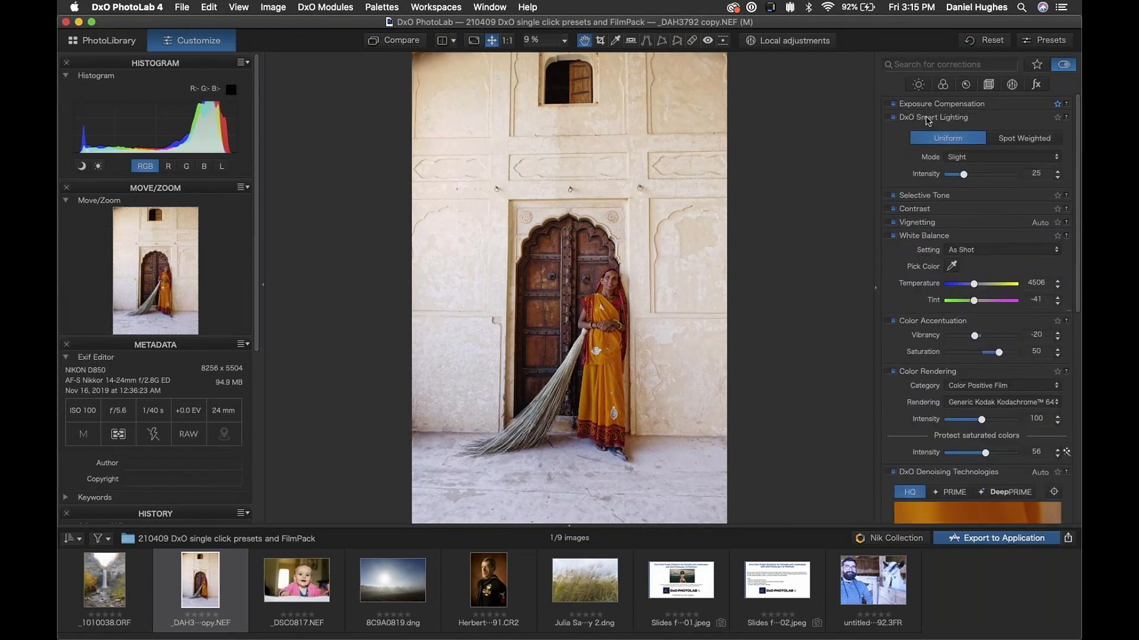
click(929, 119)
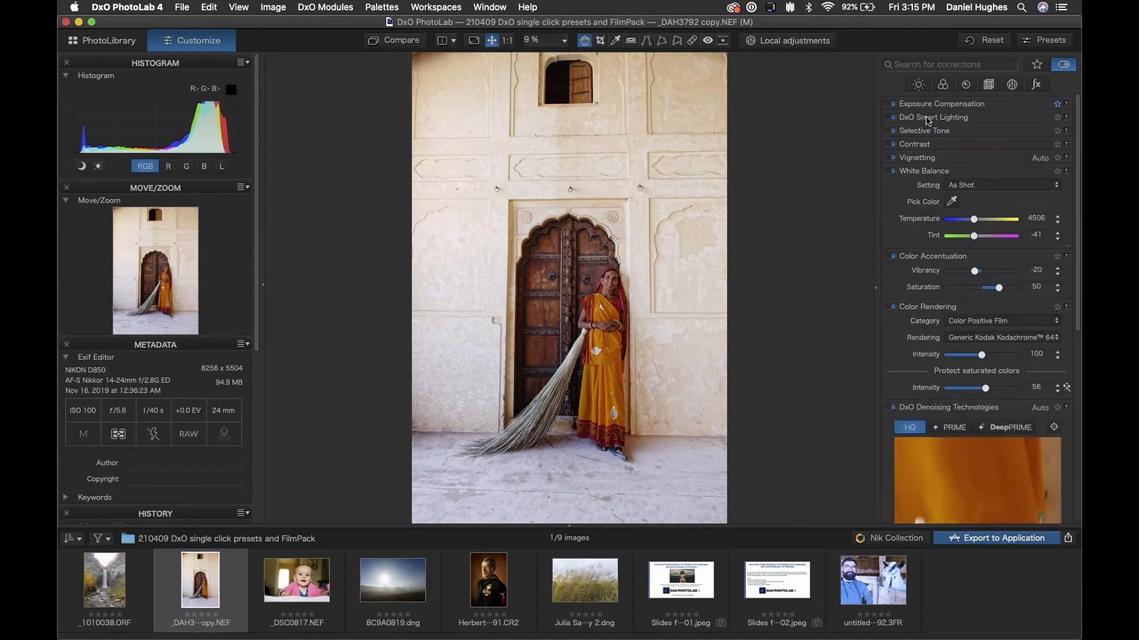
click(915, 170)
click(916, 184)
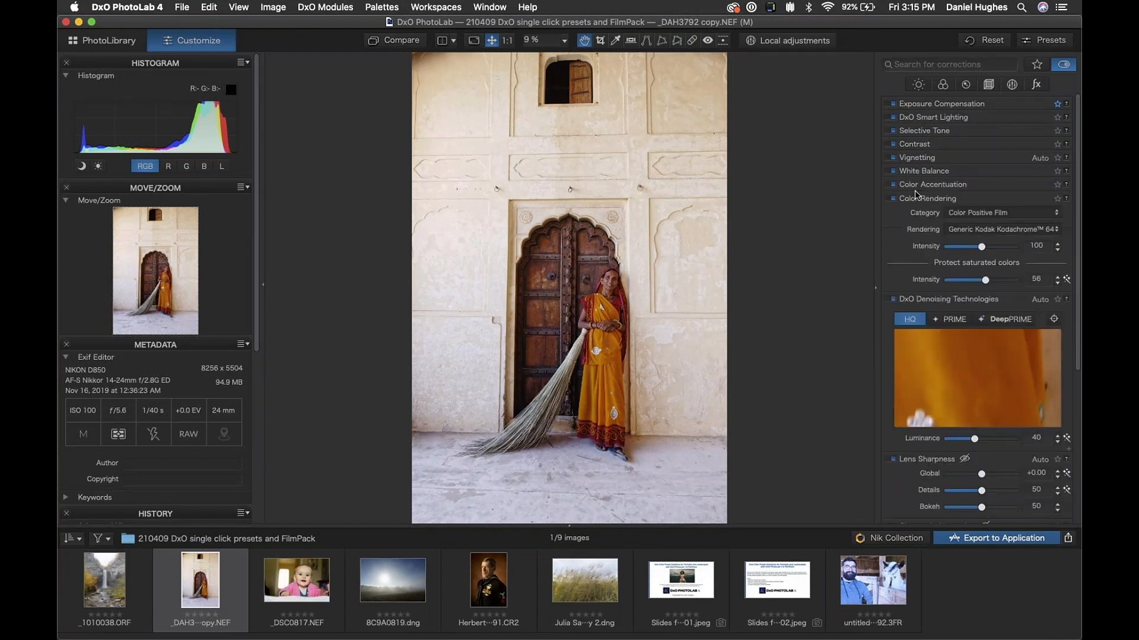
click(913, 197)
click(916, 211)
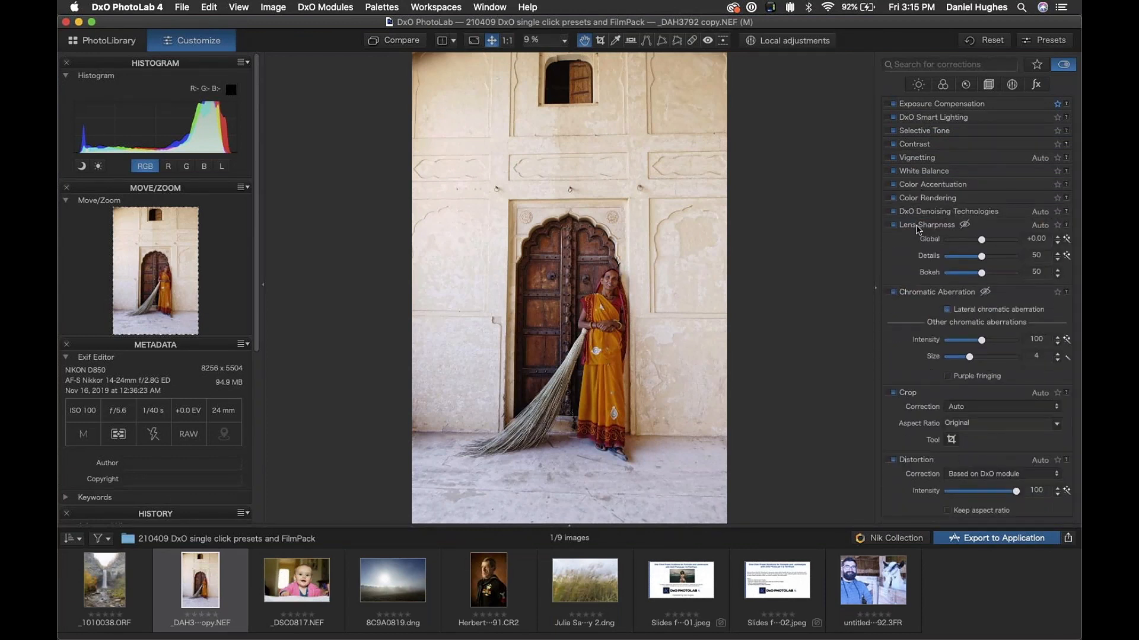
click(917, 228)
click(917, 238)
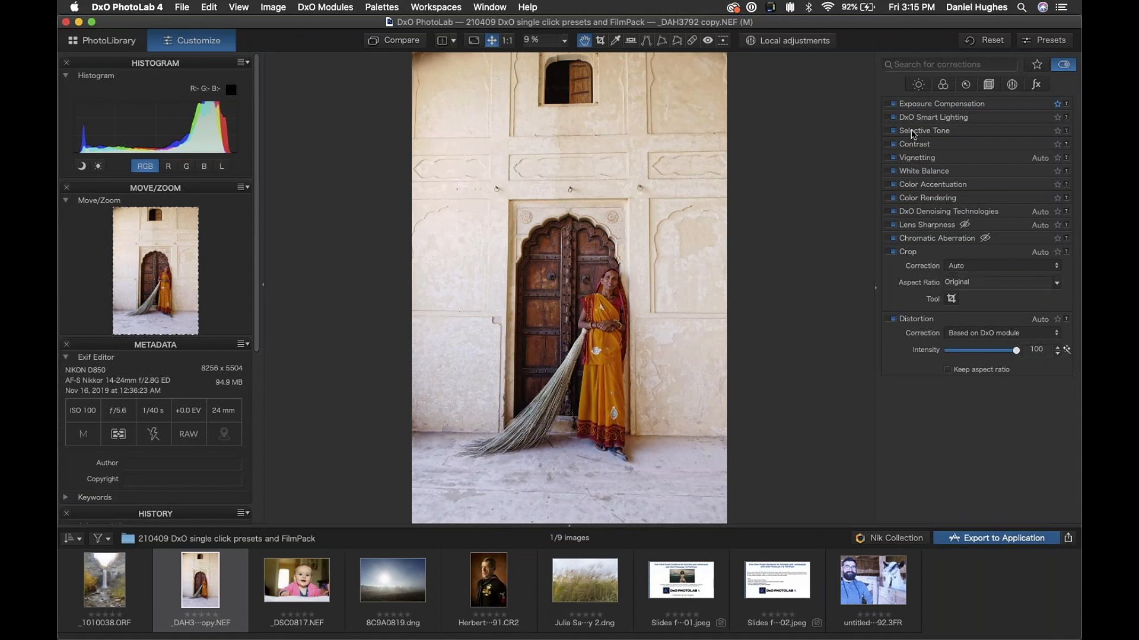
Step: Expand Color Accentuation to examine its Vibrancy and Saturation settings, and collapse it again
click(936, 188)
click(994, 186)
click(974, 186)
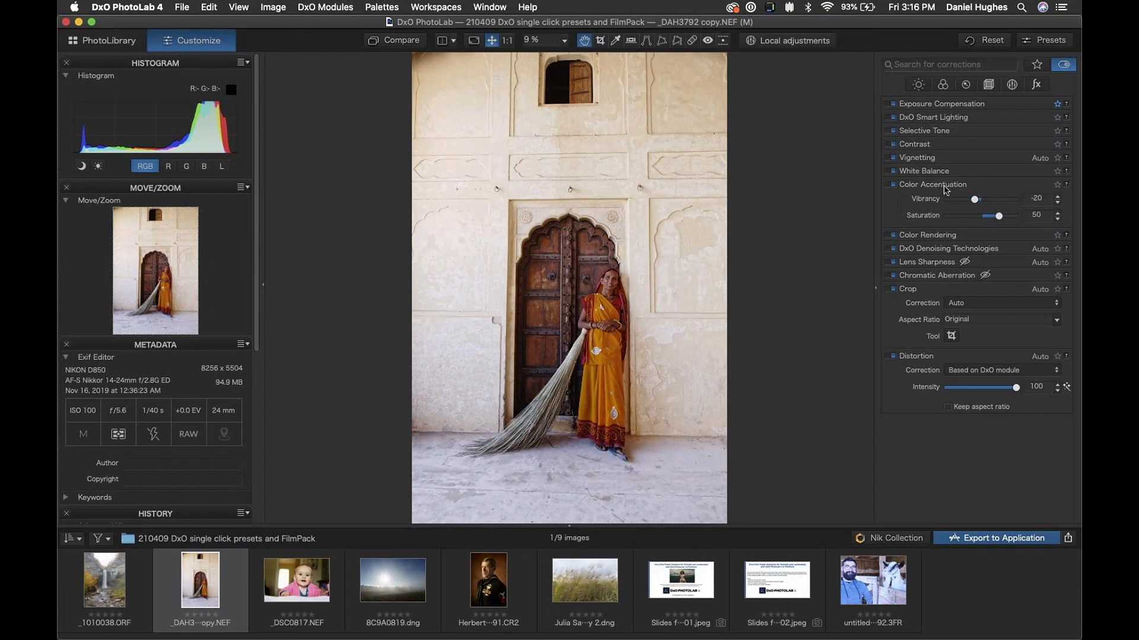
click(981, 186)
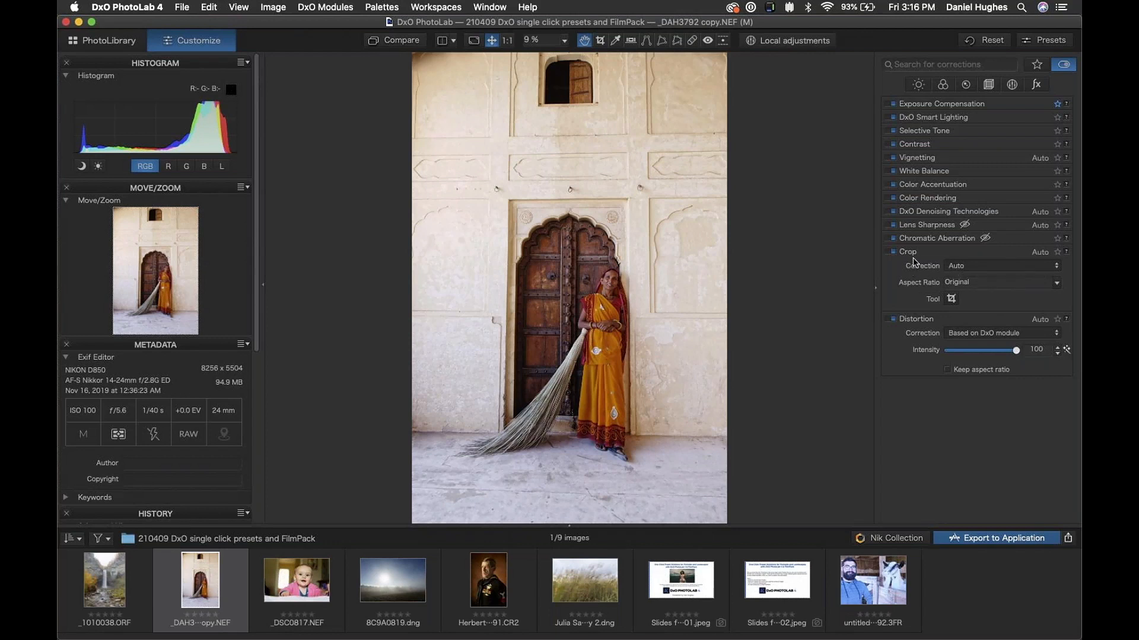
Step: Set the crop correction to Manual with the Original aspect ratio
click(992, 268)
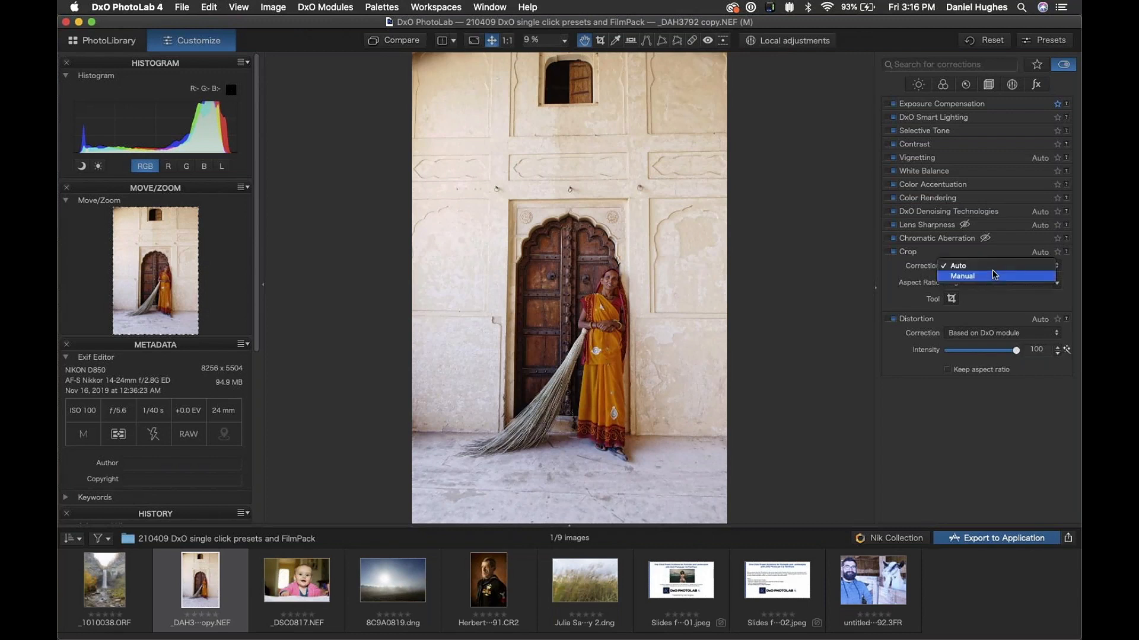
click(959, 278)
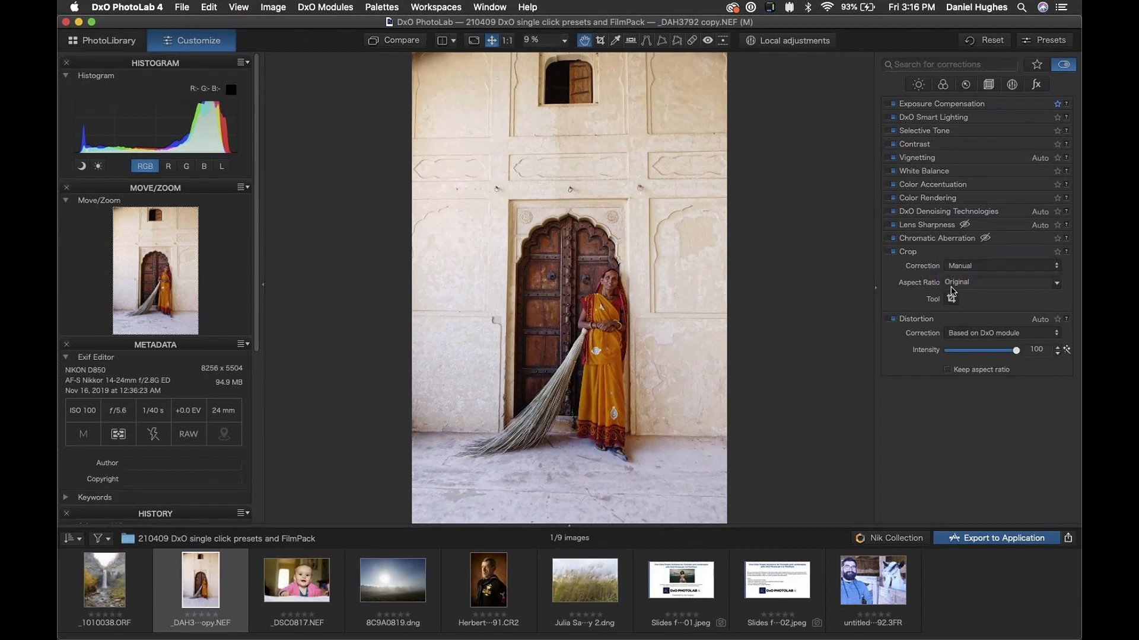
click(1056, 285)
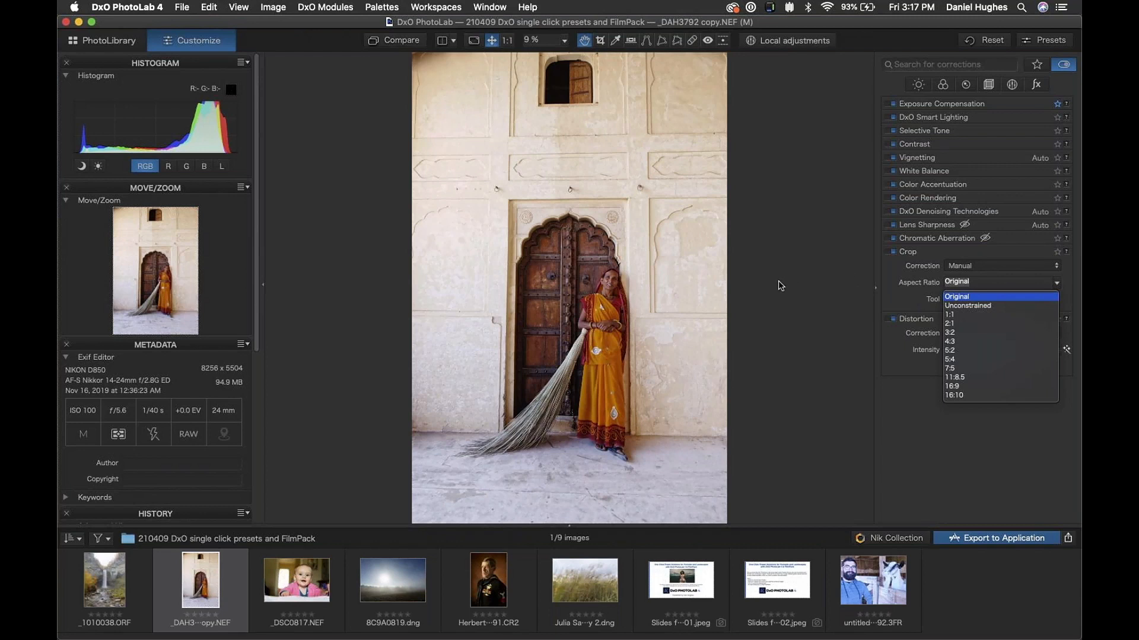
click(958, 298)
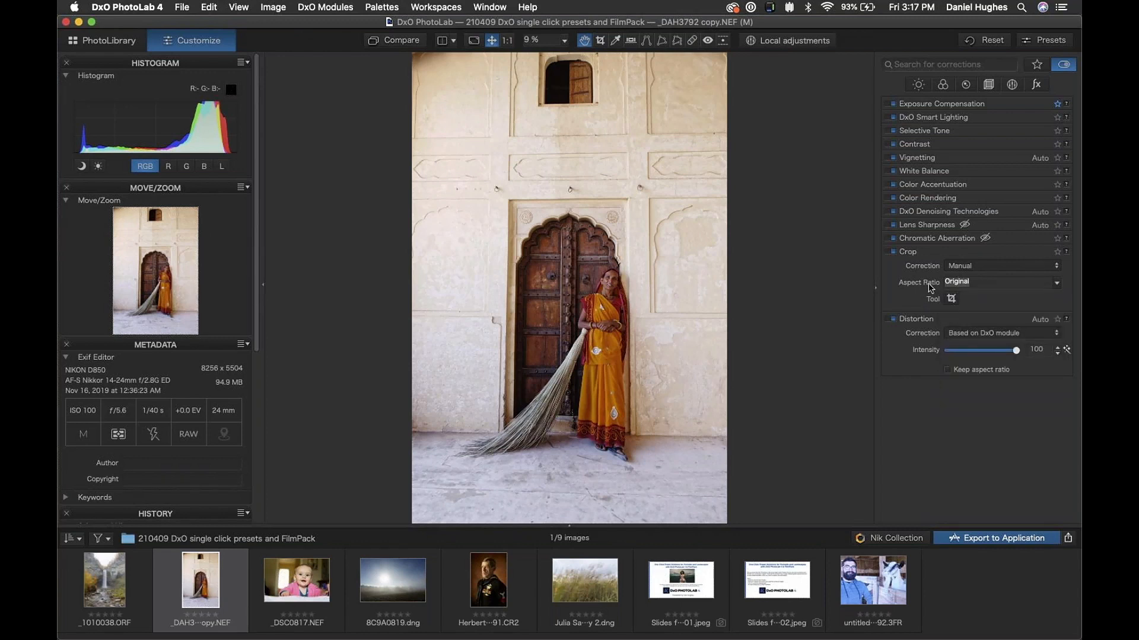
Step: Crop the portrait at its original aspect ratio to about 6414 x 4276 px around the doorway and woman
click(951, 300)
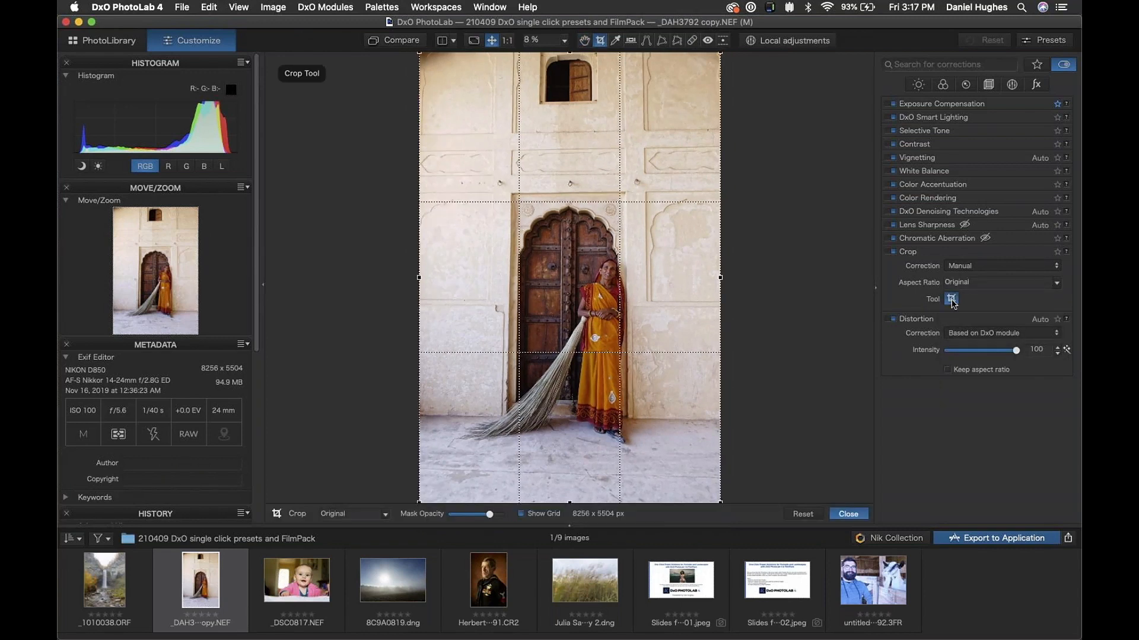
drag(717, 53, 640, 143)
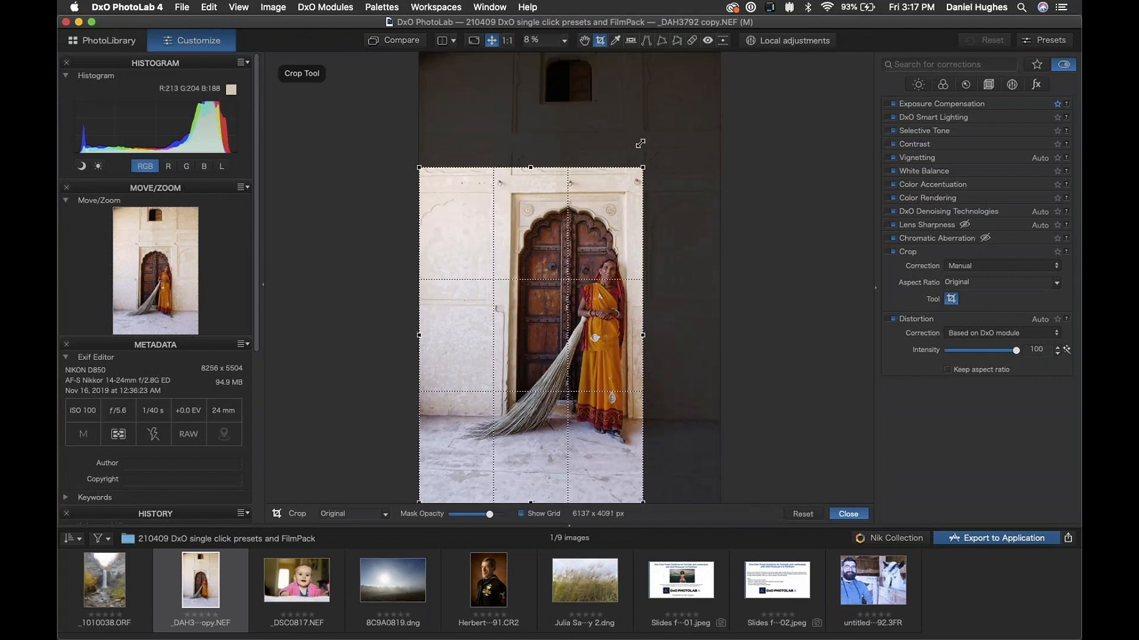
drag(567, 321, 599, 300)
drag(674, 150, 694, 135)
drag(646, 216, 646, 219)
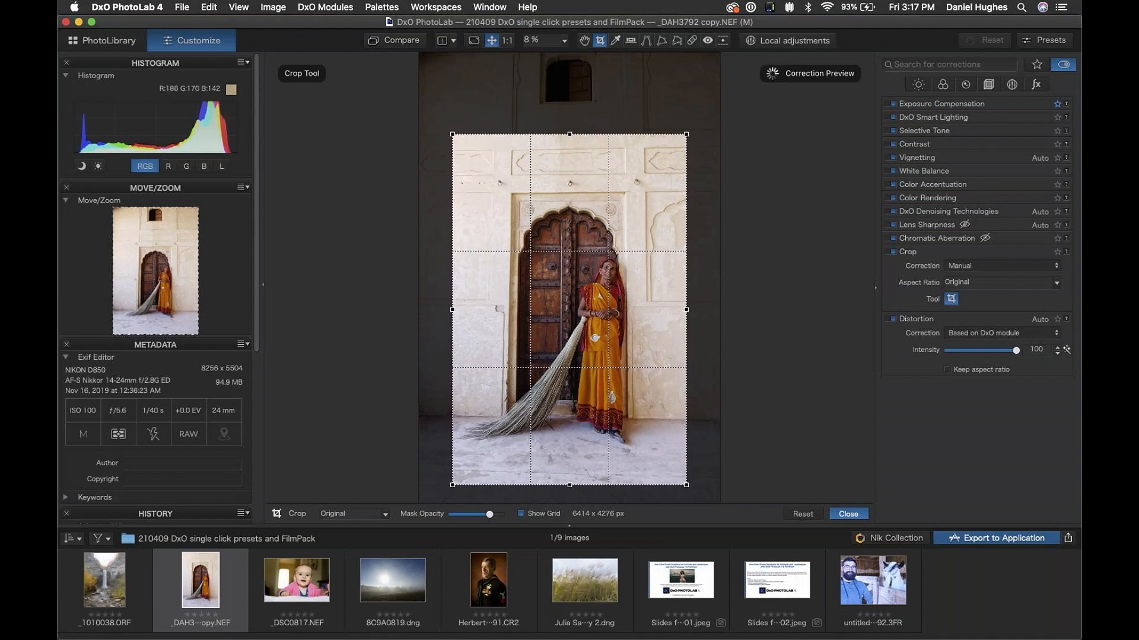
drag(629, 392, 630, 391)
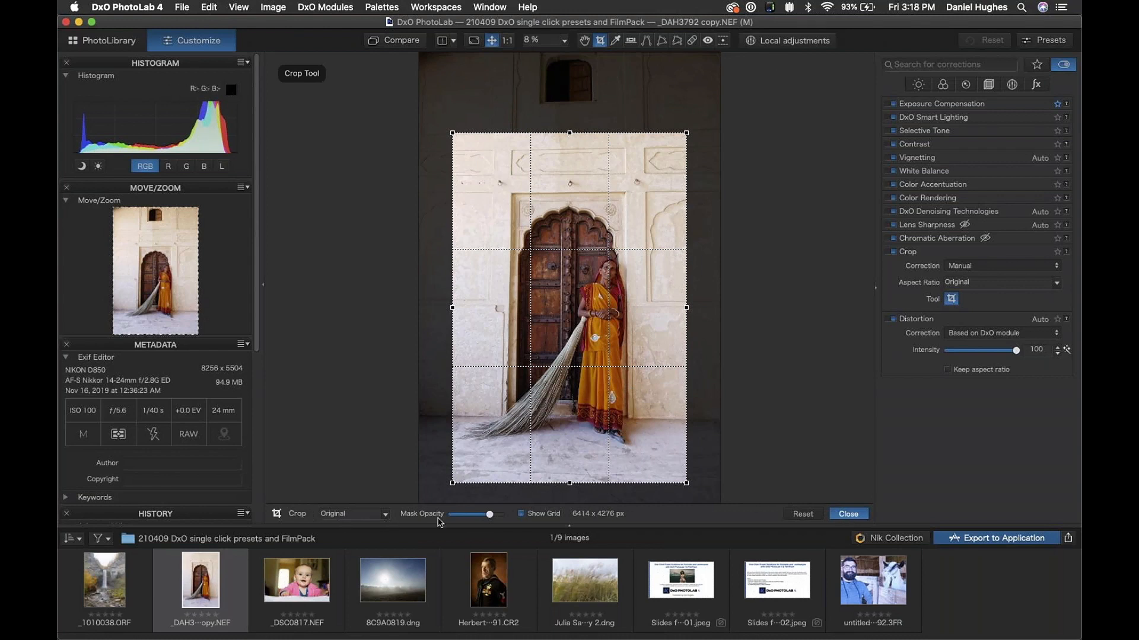
click(847, 514)
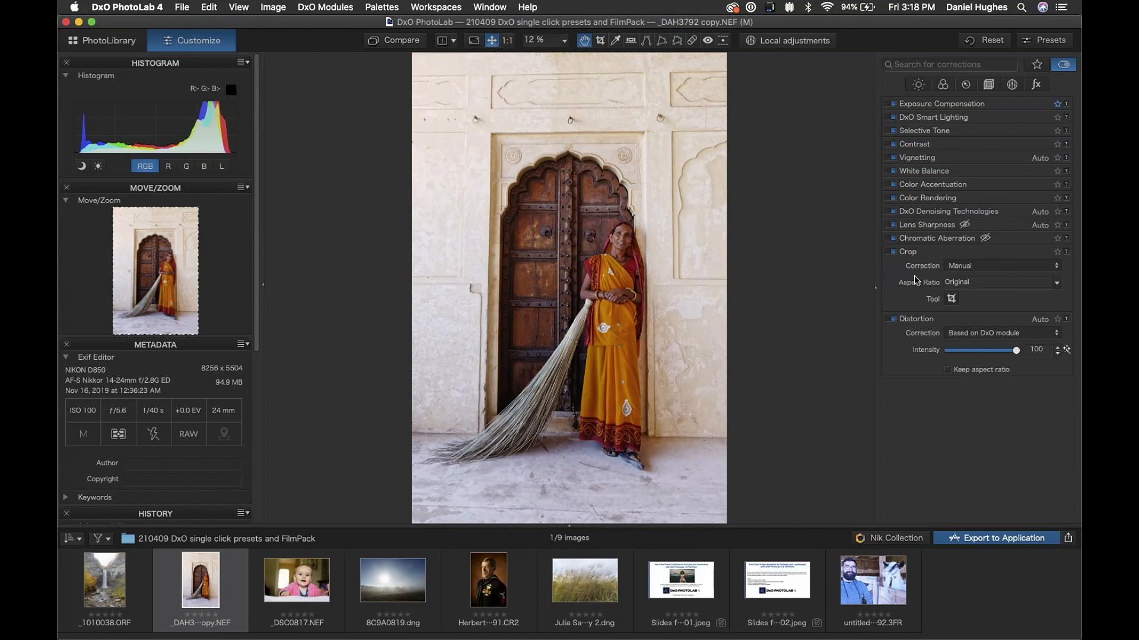
Step: Switch the Vignetting correction to Manual, compare intensities of 55, 0 and 100, and set it to 0
click(918, 162)
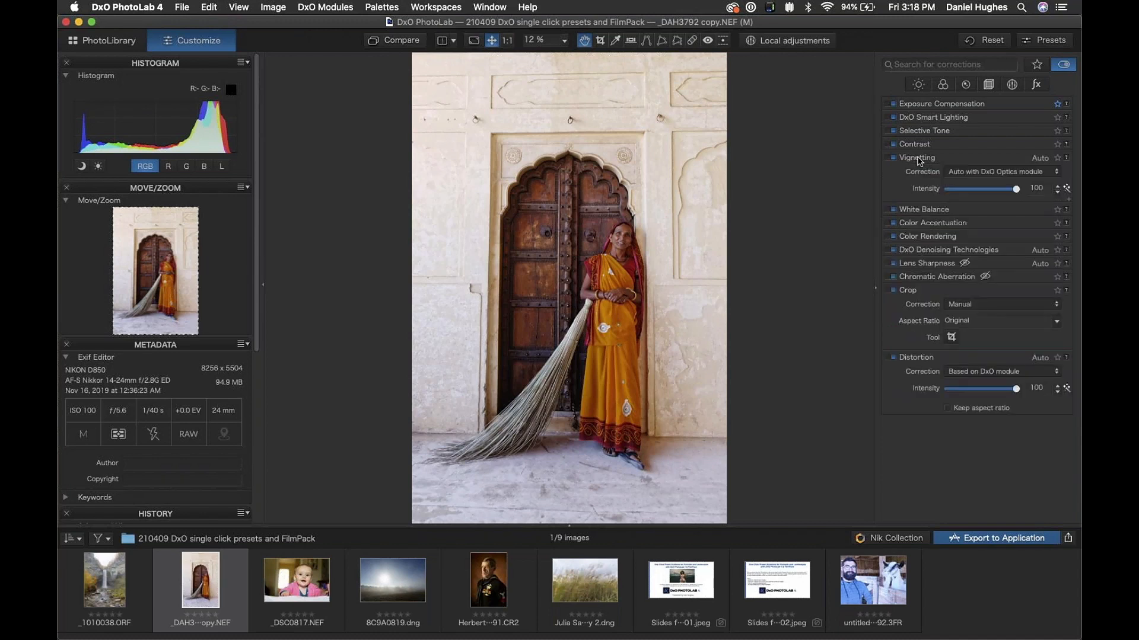
click(1053, 175)
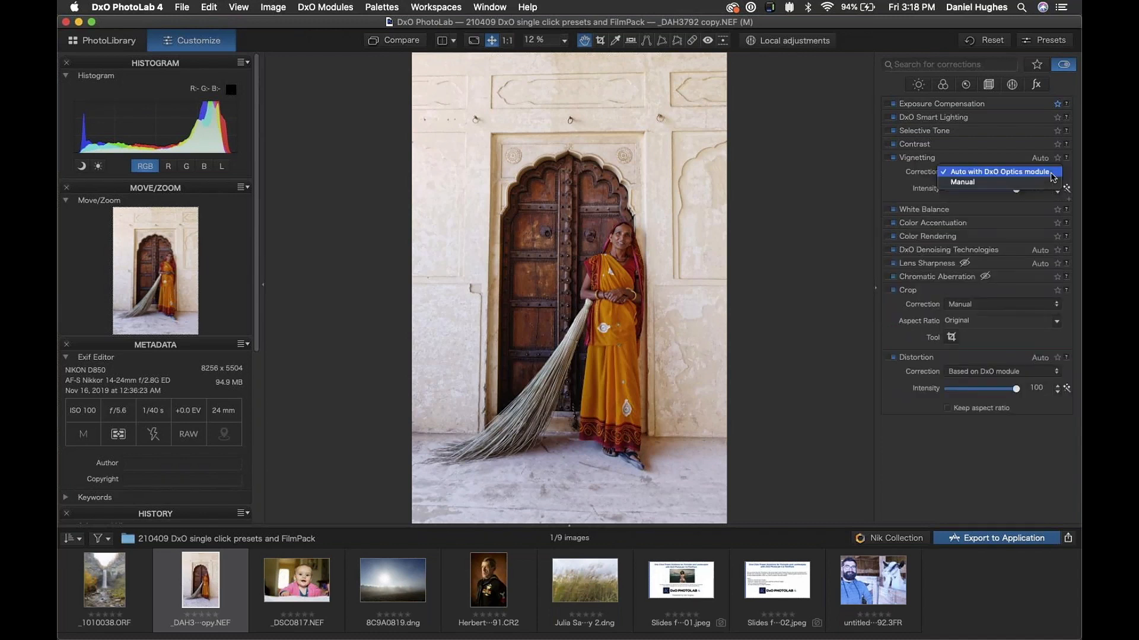
click(957, 183)
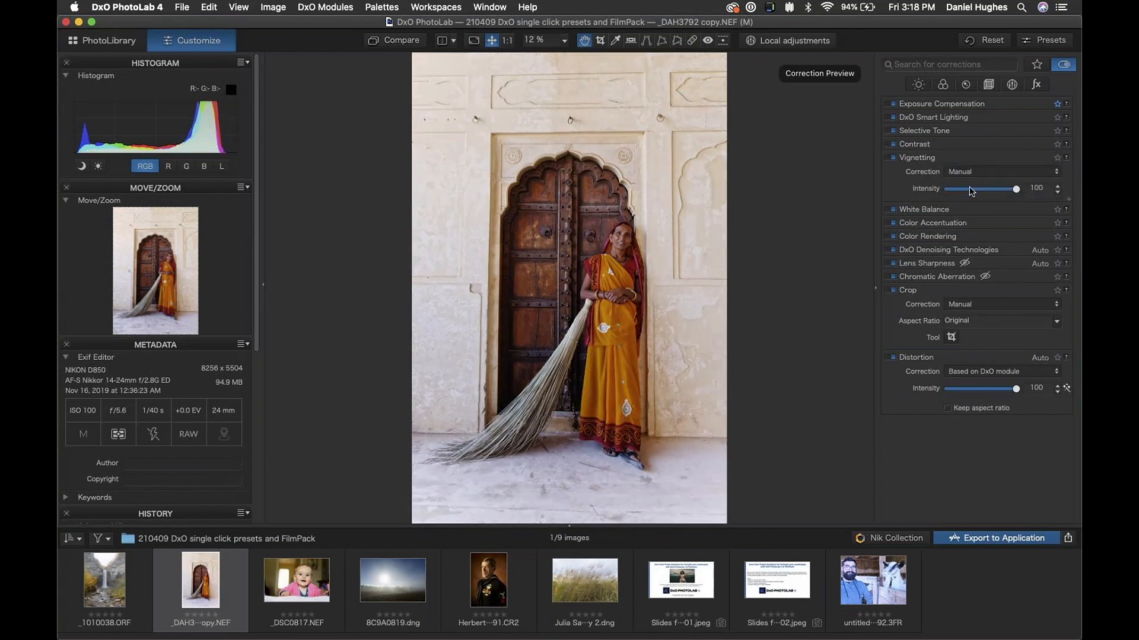
drag(1017, 190, 987, 190)
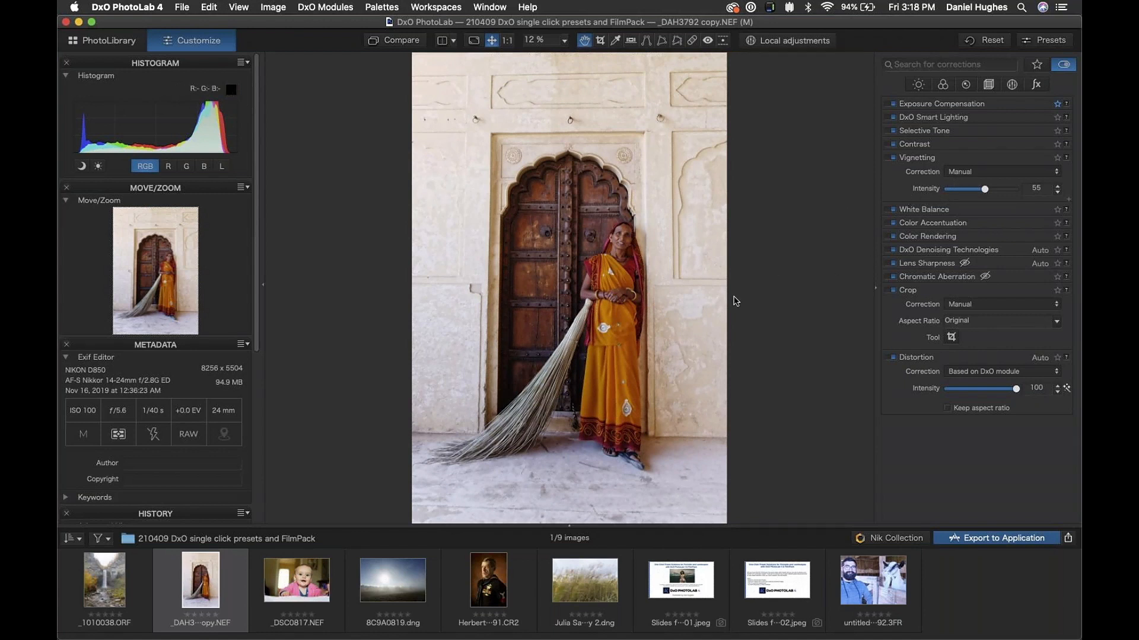
drag(985, 189, 898, 193)
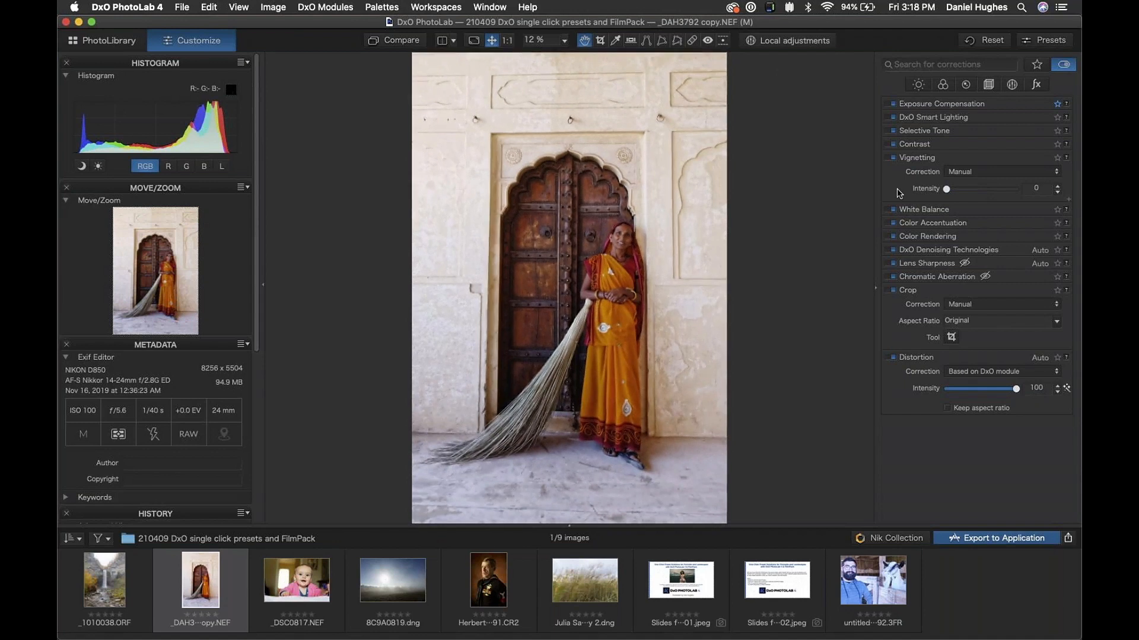
drag(947, 193, 1033, 200)
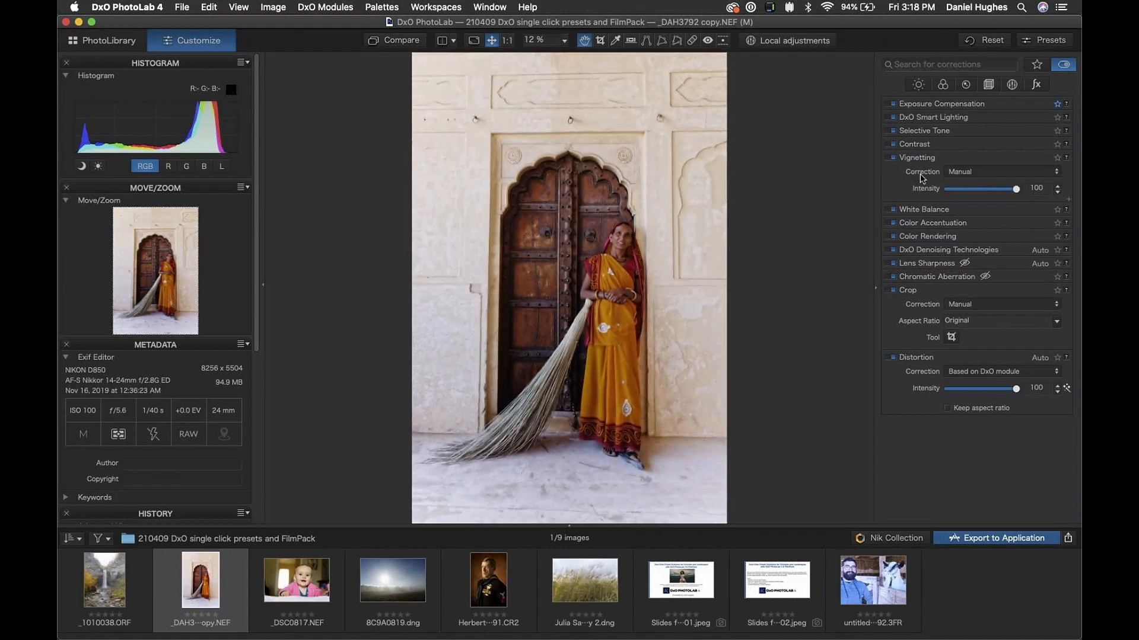
drag(1017, 195, 913, 202)
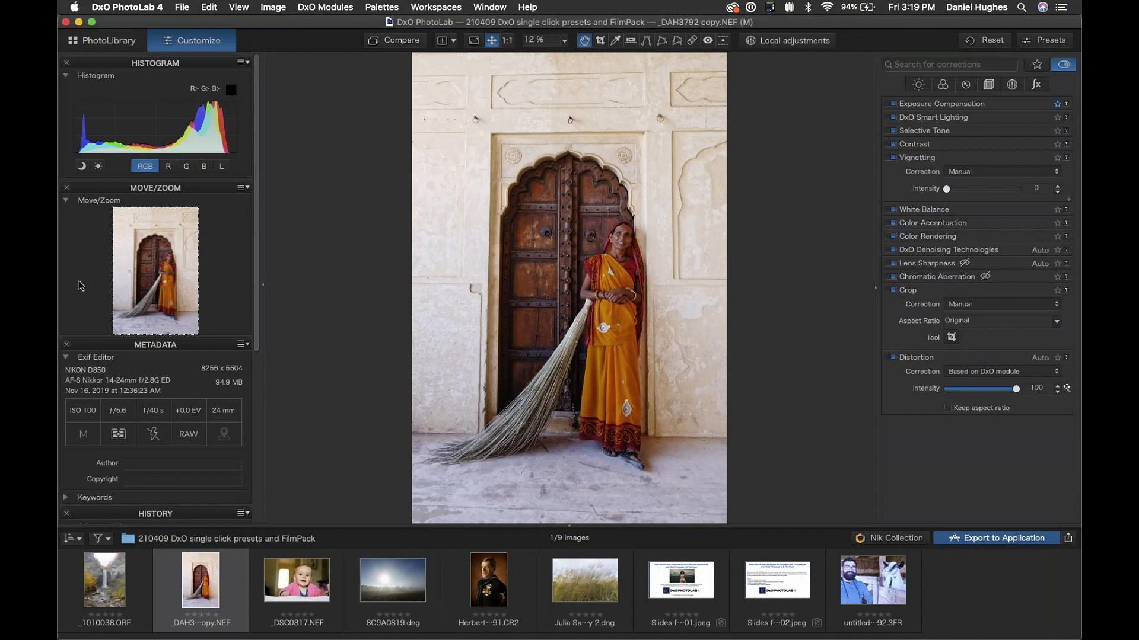
Step: Collapse the History, Metadata, Move/Zoom and Histogram palettes
scroll(81, 286, down, 8)
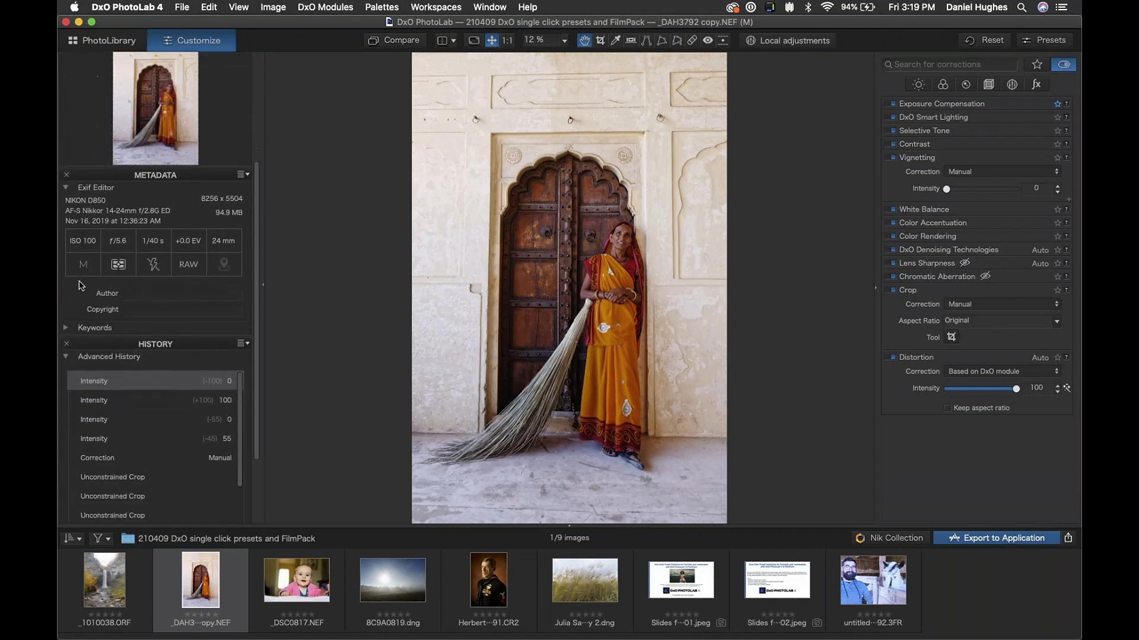
scroll(81, 286, down, 4)
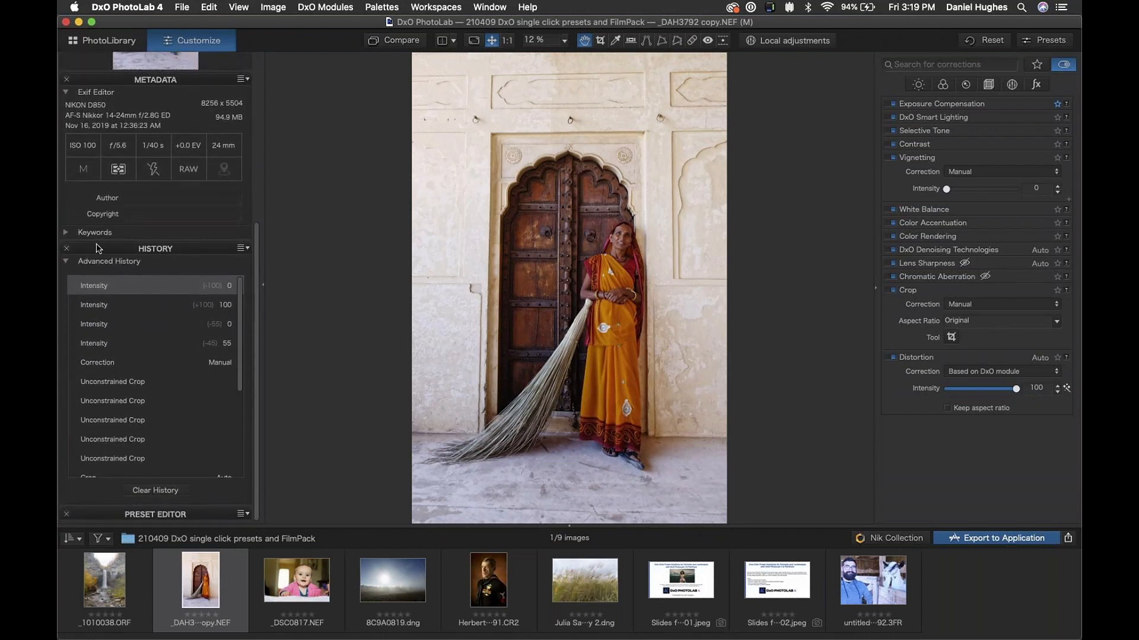
click(102, 250)
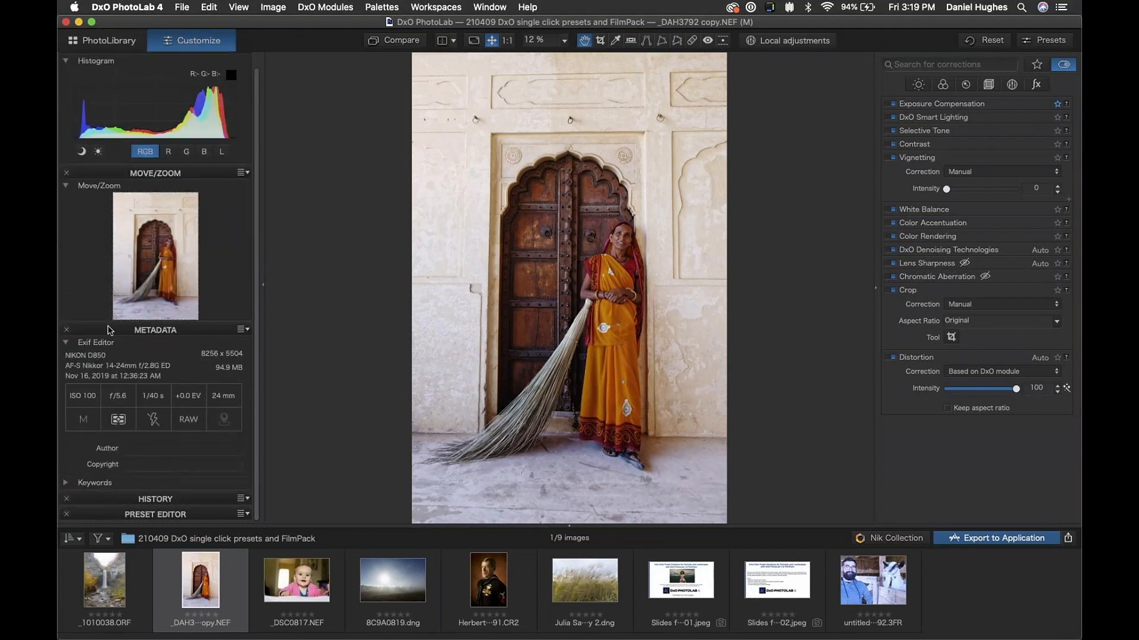
click(109, 330)
click(116, 192)
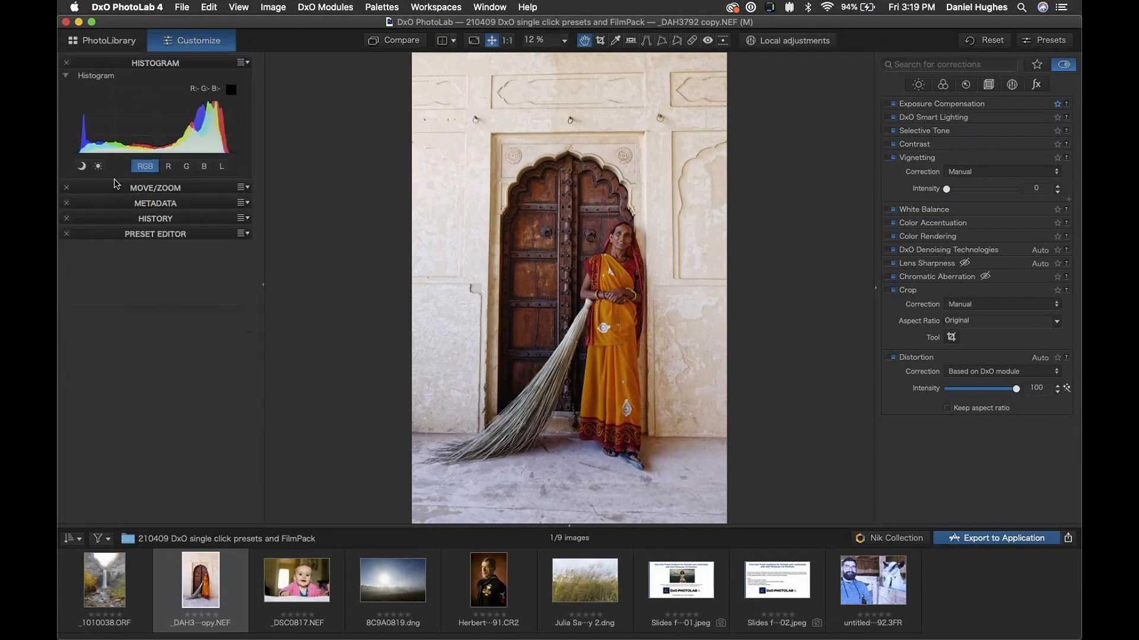
click(120, 68)
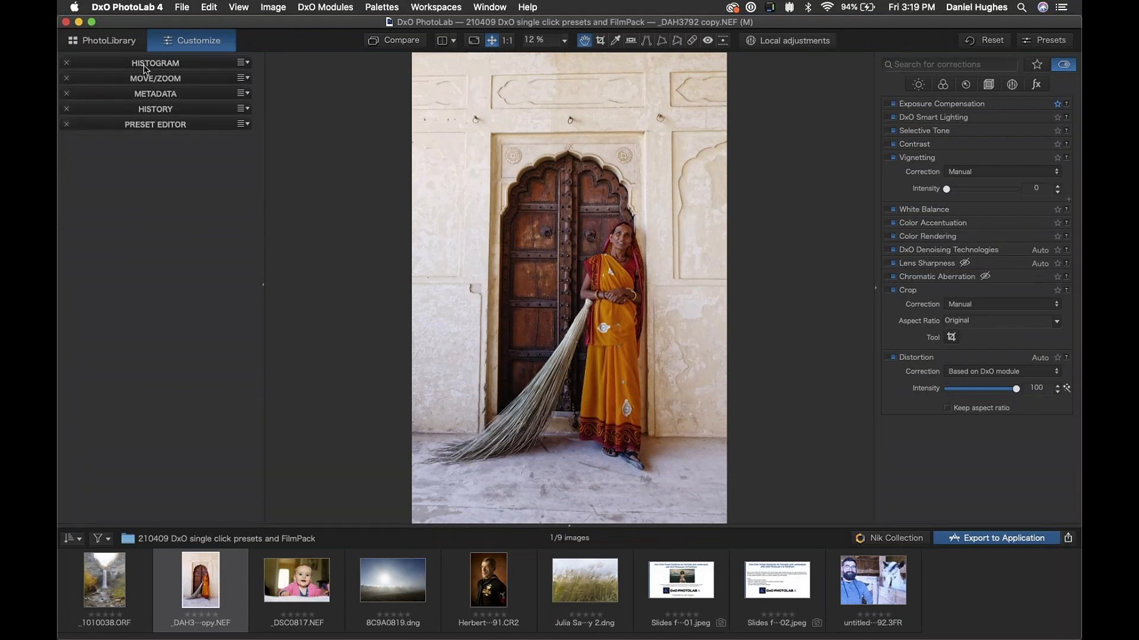
Step: Expand the Preset Editor and compare its 1 - Portrait and Landscape folder with the preset thumbnail gallery
click(106, 125)
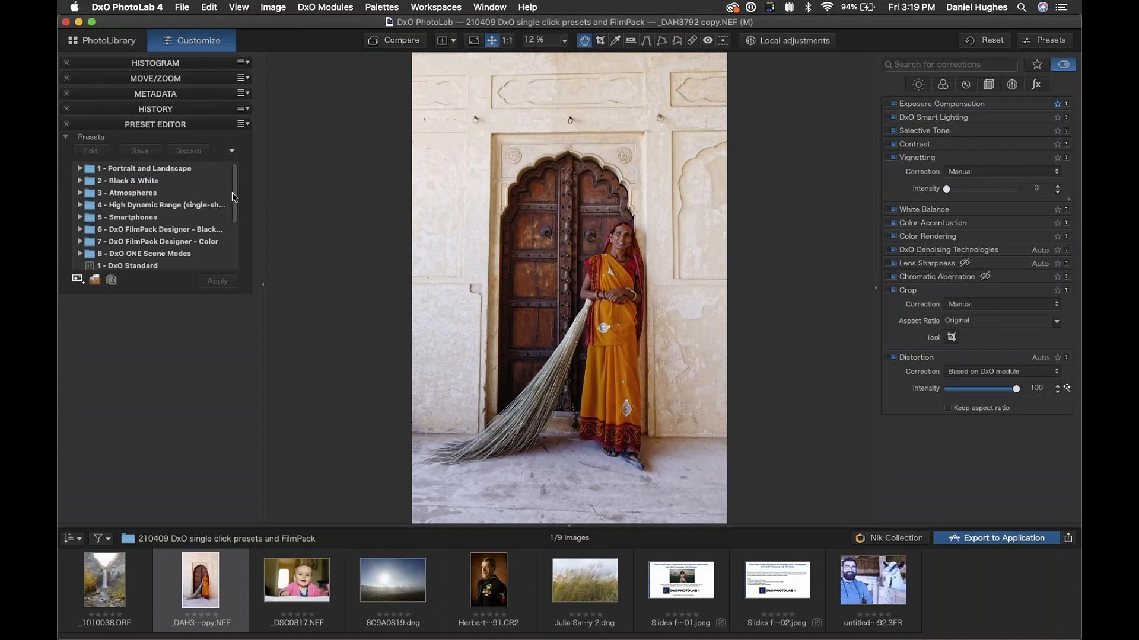
scroll(237, 190, down, 5)
scroll(236, 190, up, 5)
click(80, 169)
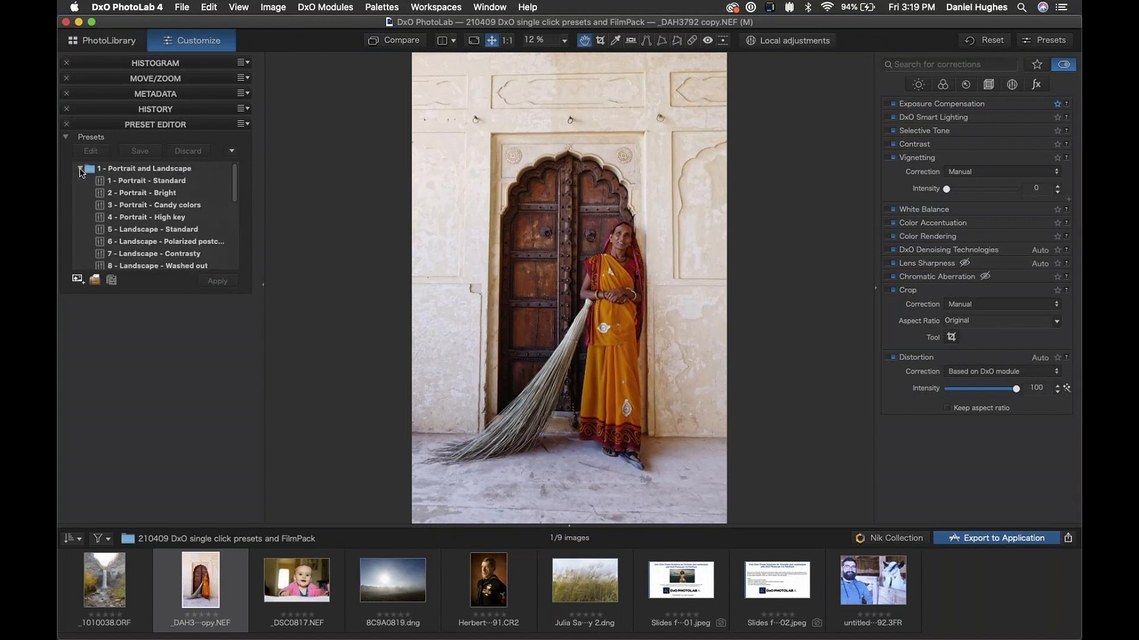
click(80, 169)
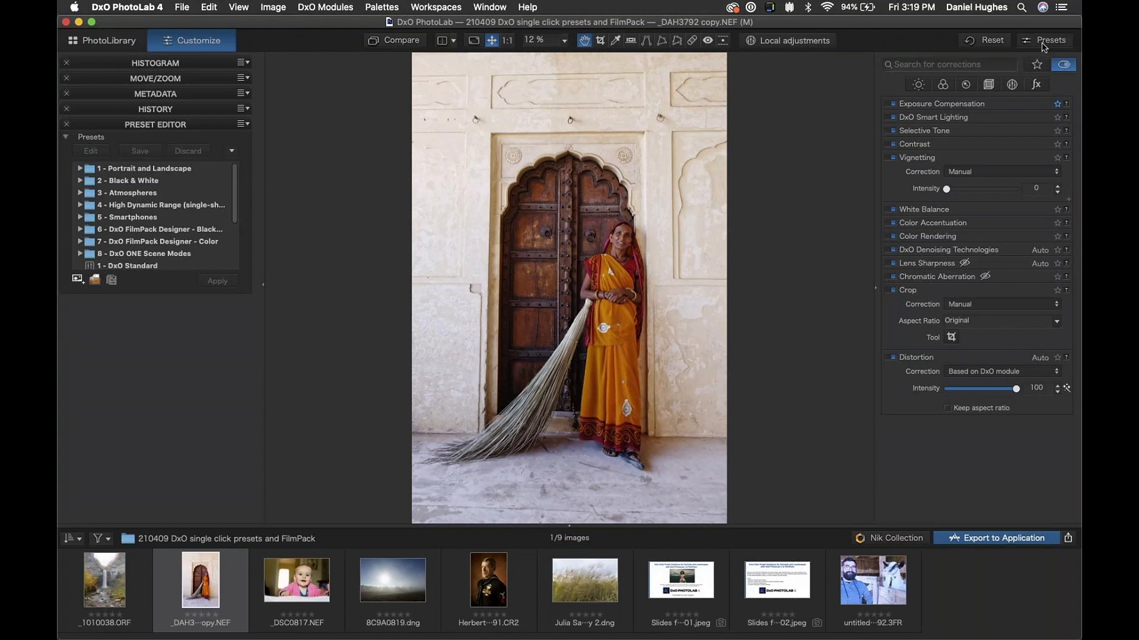
click(1044, 42)
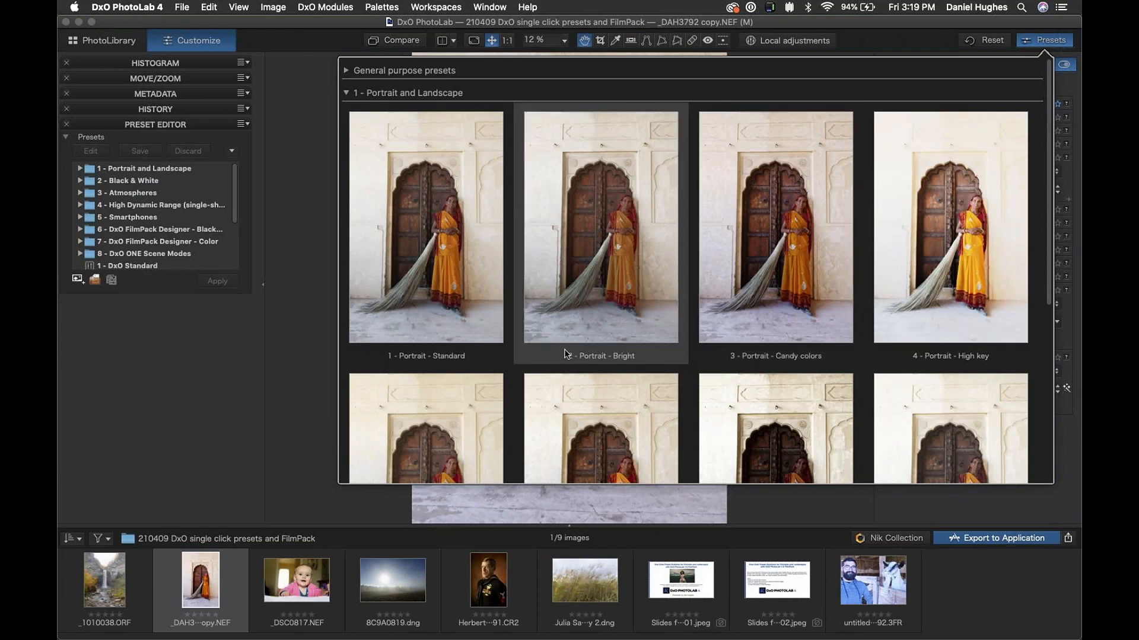
click(1041, 37)
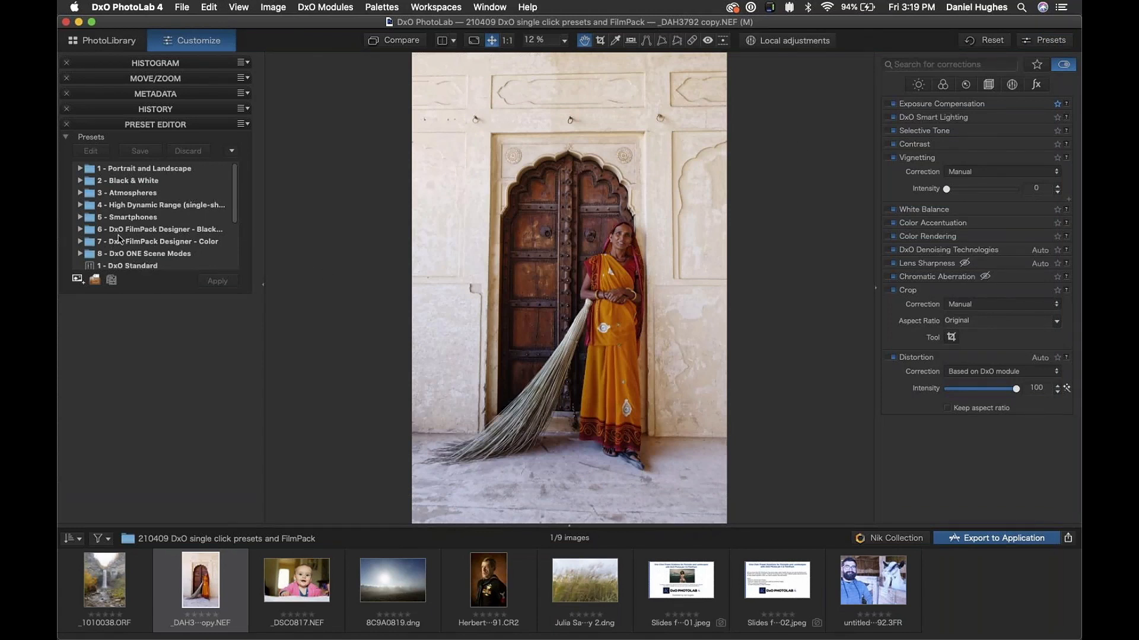
Step: Examine the presets listed in the 1 - Portrait and Landscape folder, and collapse the folder again
click(79, 169)
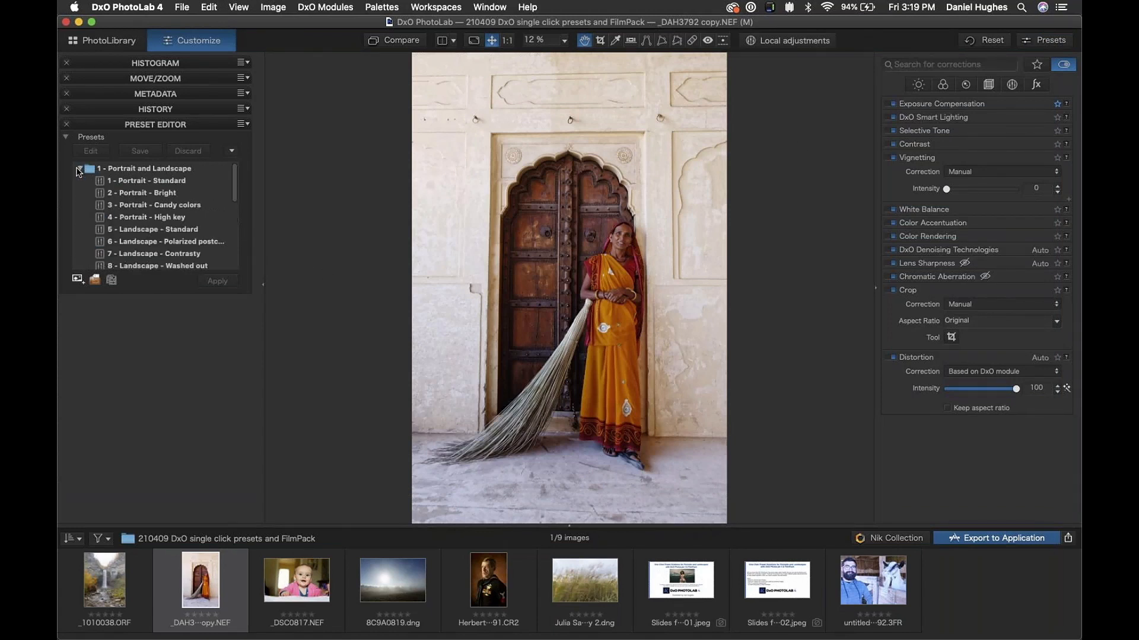
scroll(102, 197, down, 2)
scroll(102, 196, up, 1)
mouse_move(236, 188)
mouse_down()
mouse_move(235, 266)
mouse_move(235, 170)
mouse_up()
scroll(129, 236, down, 1)
scroll(128, 236, down, 1)
scroll(86, 192, up, 2)
click(80, 169)
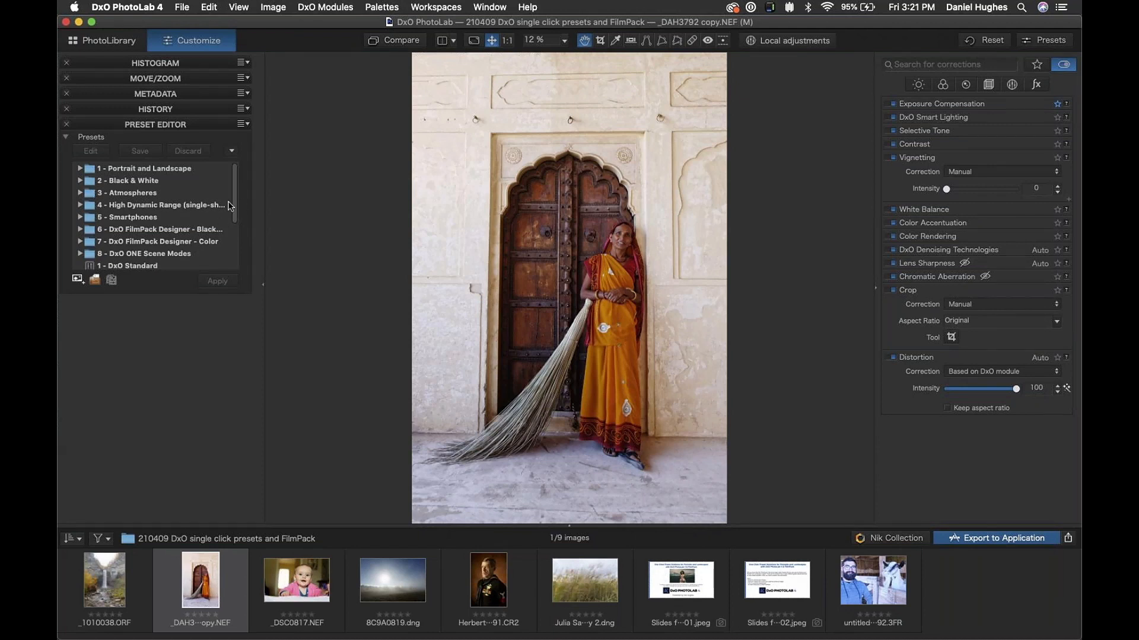
Step: Create a custom preset group named with the author's first name followed by "Made"
drag(235, 204, 236, 267)
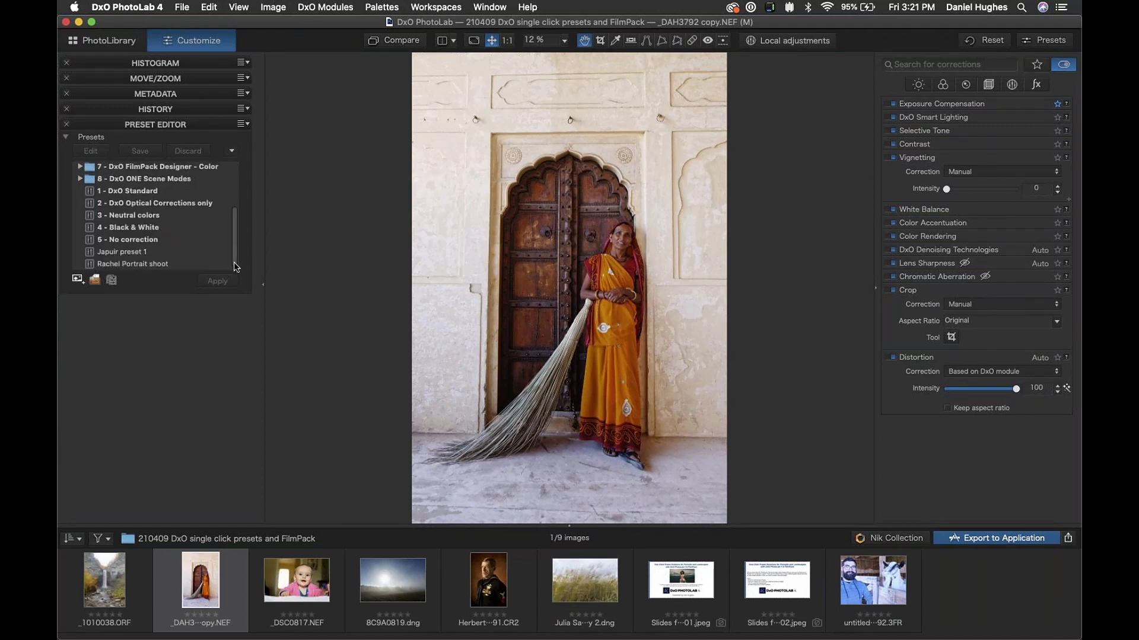
click(95, 281)
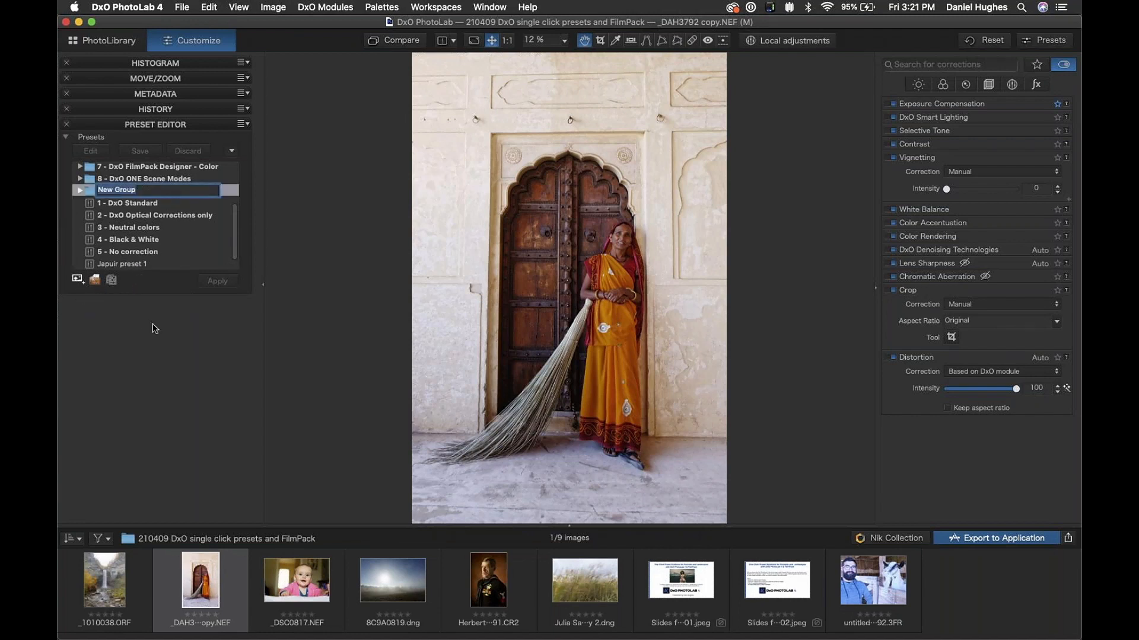
text(Dan Made)
key(Return)
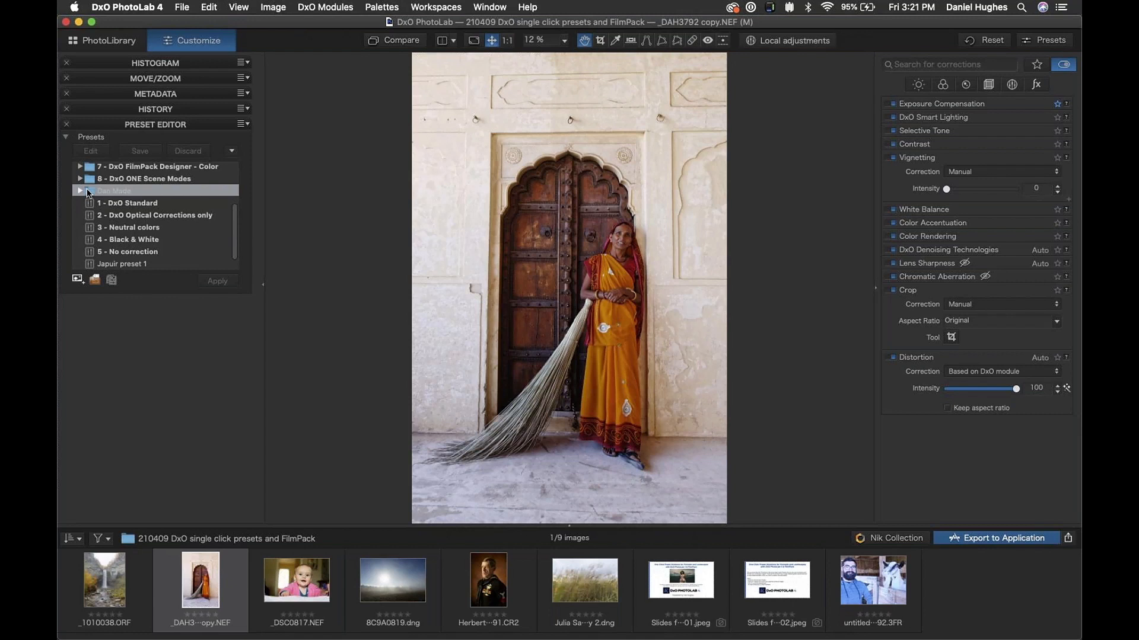
Step: Create a new preset in the custom group and name it with the author's first name followed by "candy color"
scroll(86, 195, up, 2)
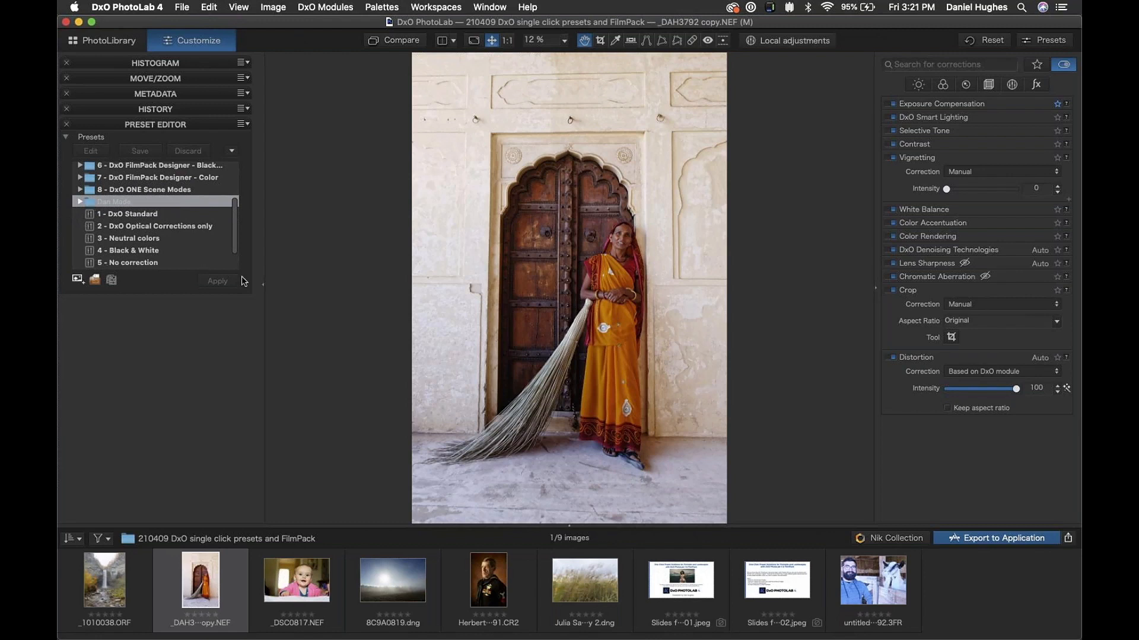
click(77, 280)
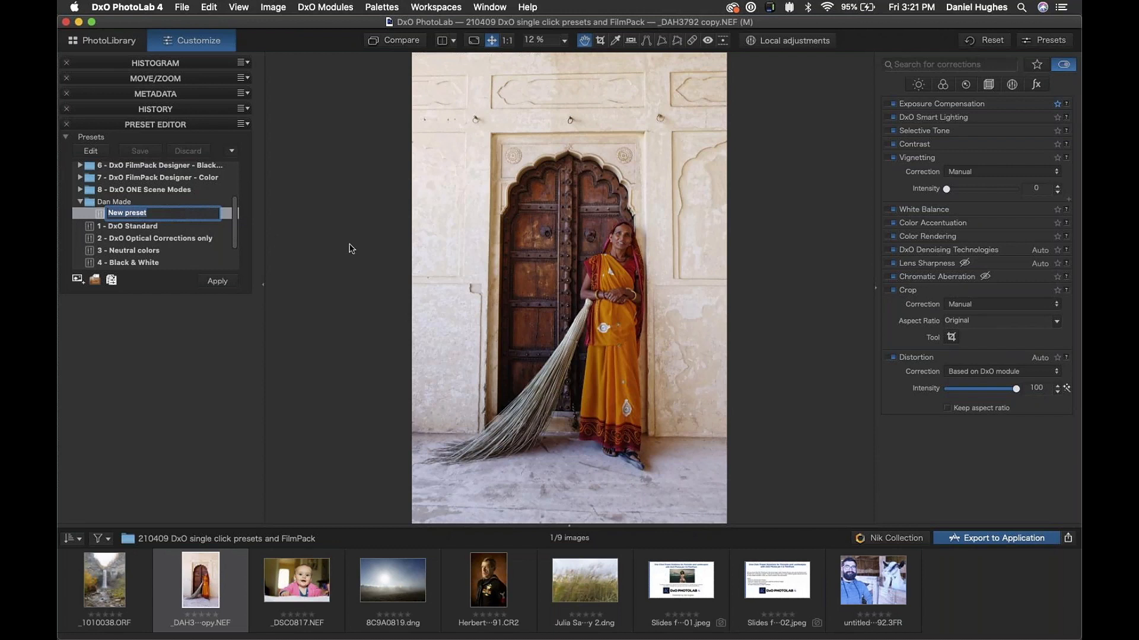
text(Candy Color with)
right_click(103, 215)
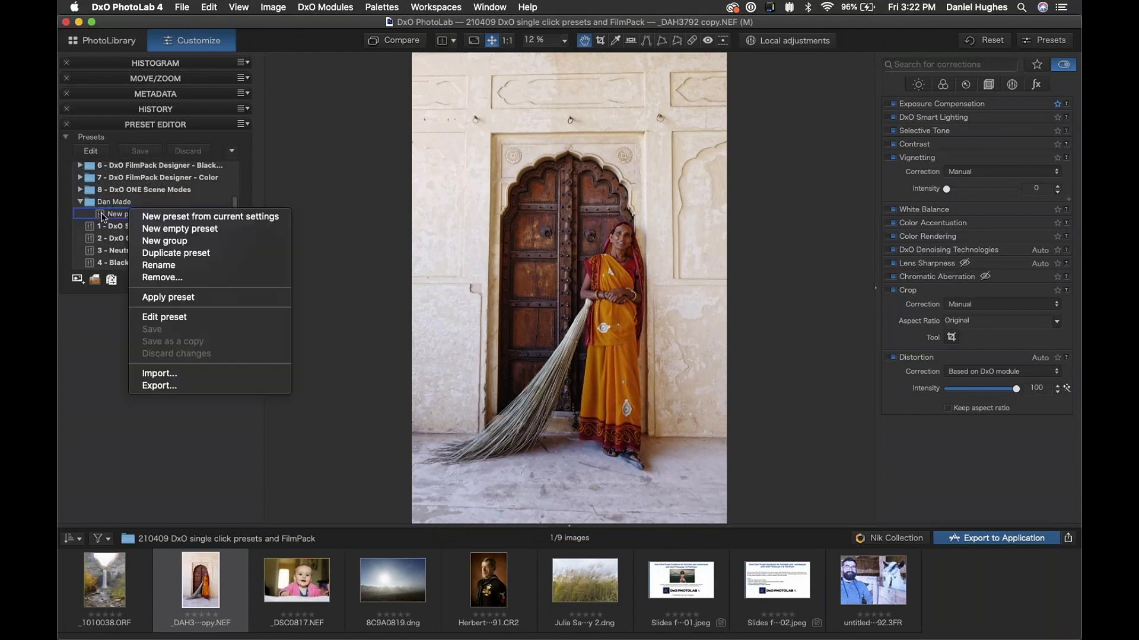
click(104, 215)
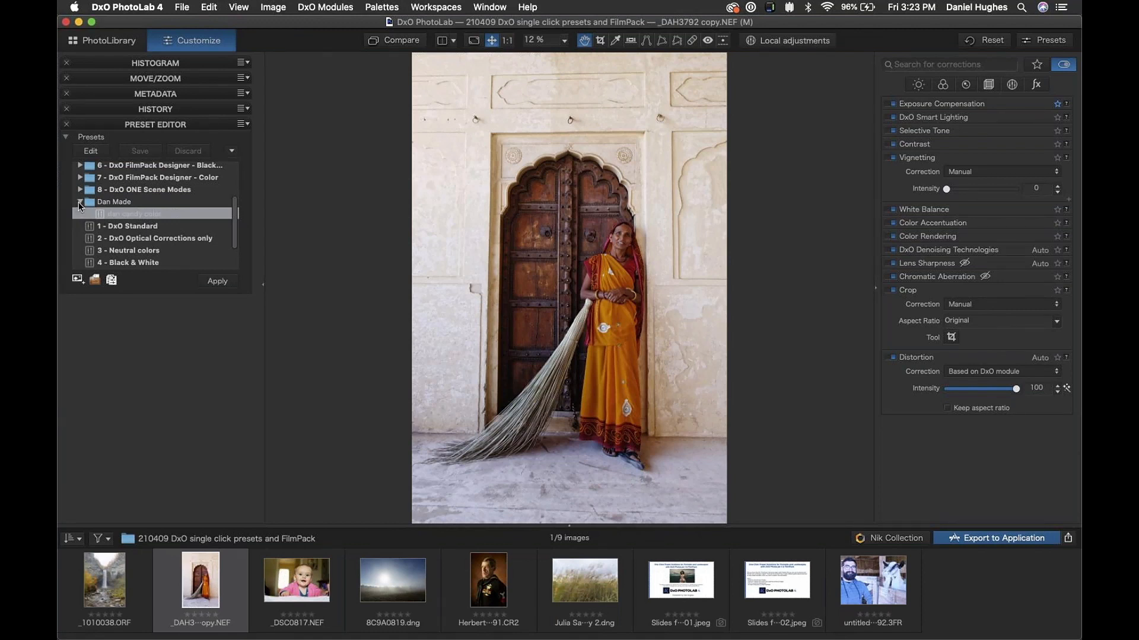
Step: Move the loose Japuir preset 1 and portrait shoot presets into the custom preset group, and collapse the group
scroll(90, 209, down, 3)
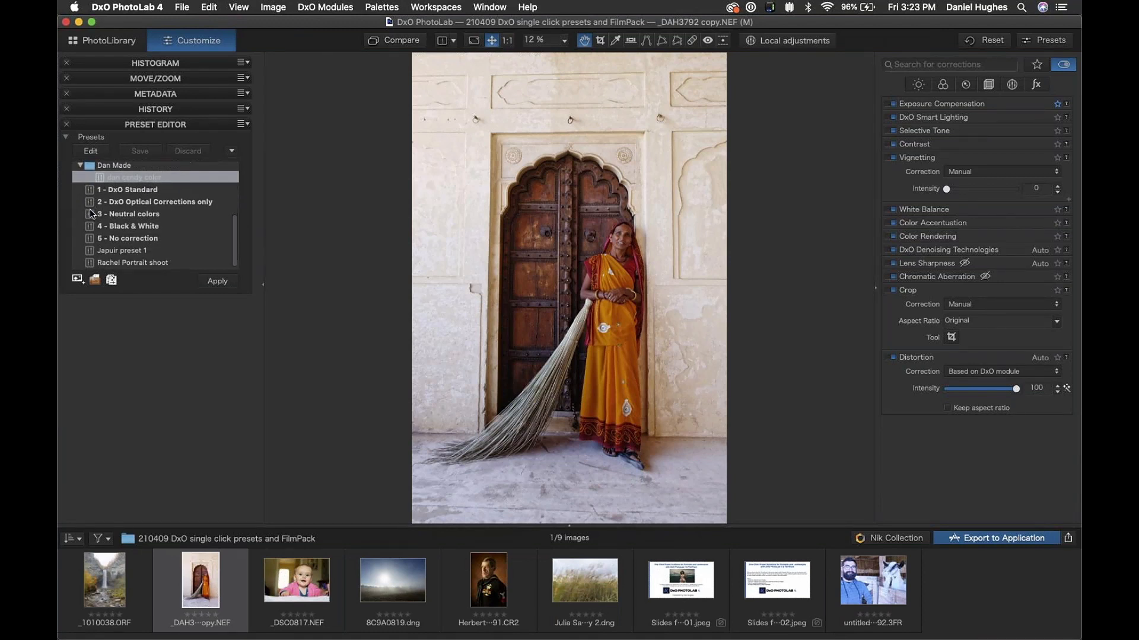
click(102, 262)
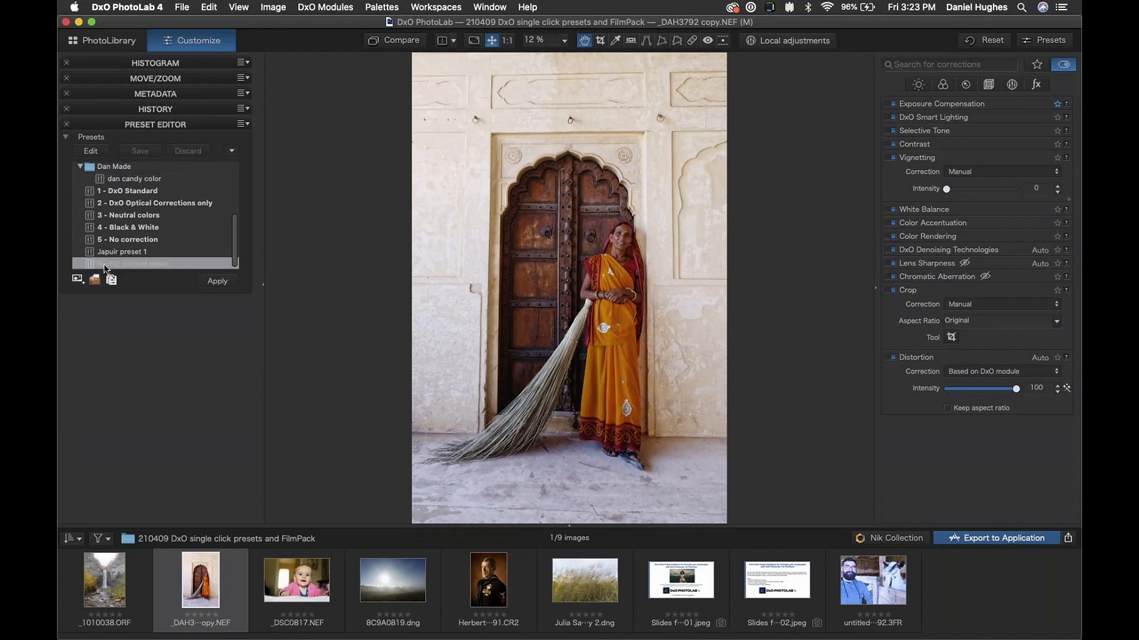
drag(103, 256, 93, 173)
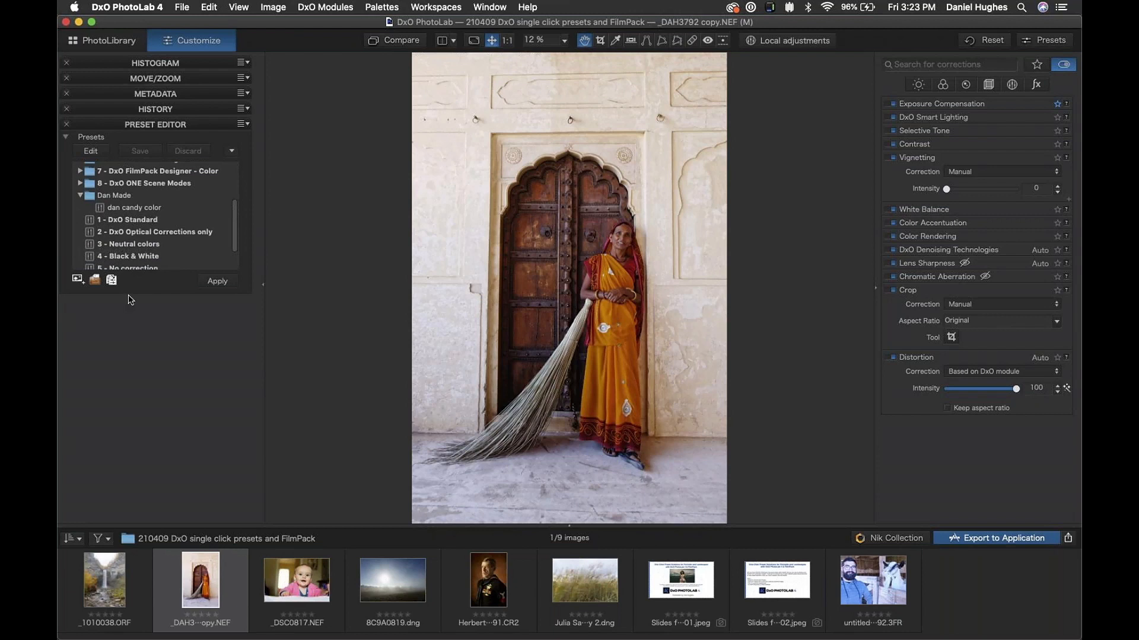
scroll(106, 261, up, 5)
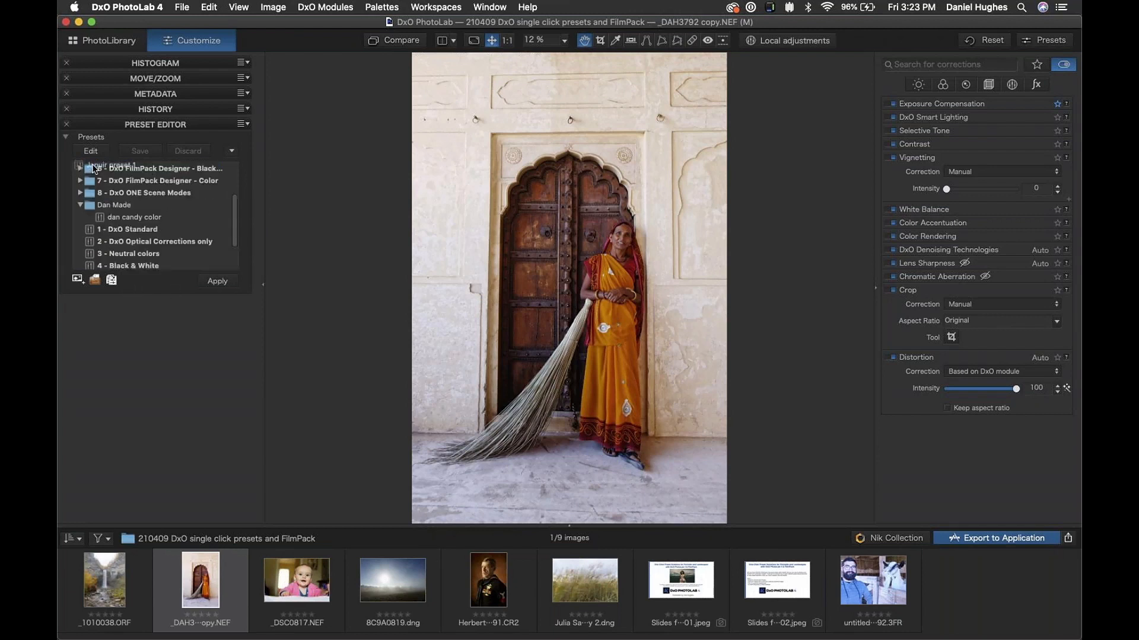
scroll(113, 270, down, 5)
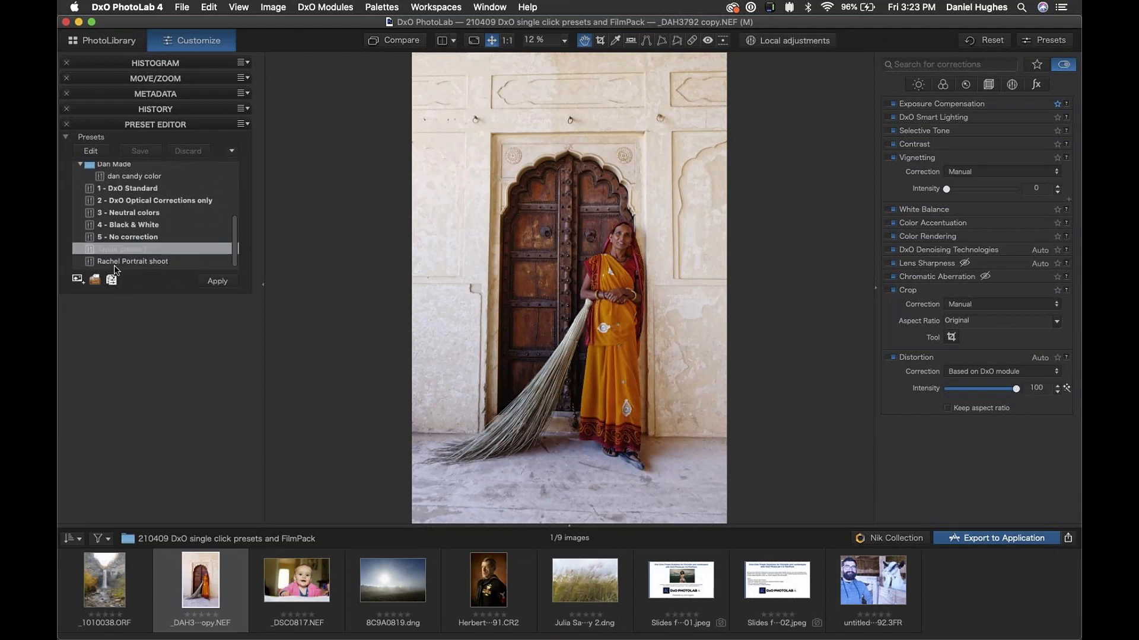
right_click(88, 249)
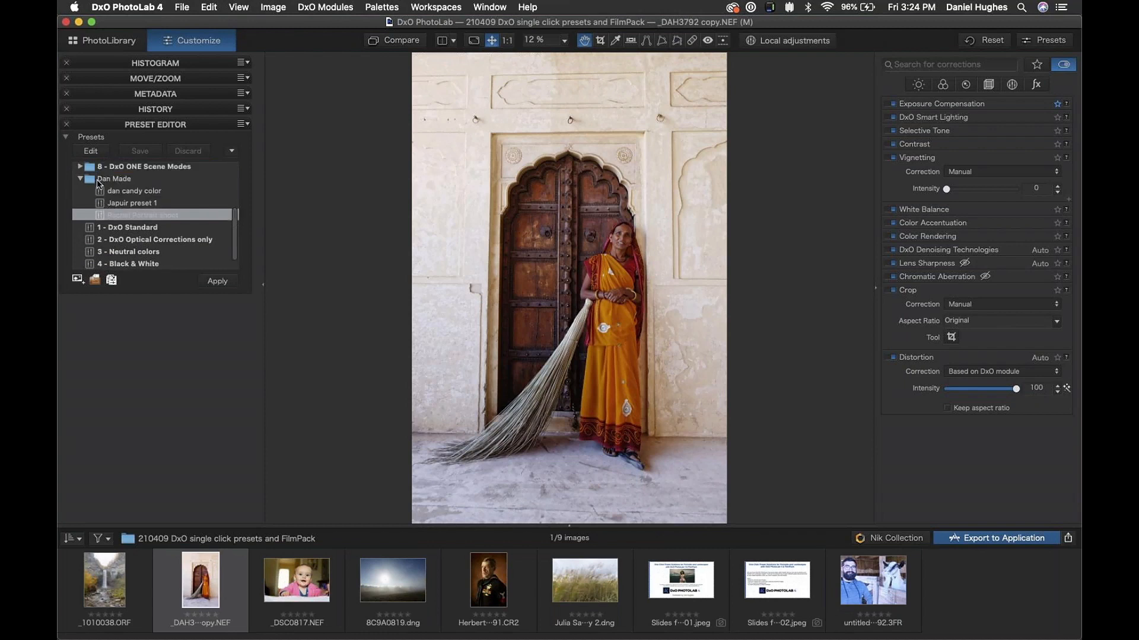
click(97, 179)
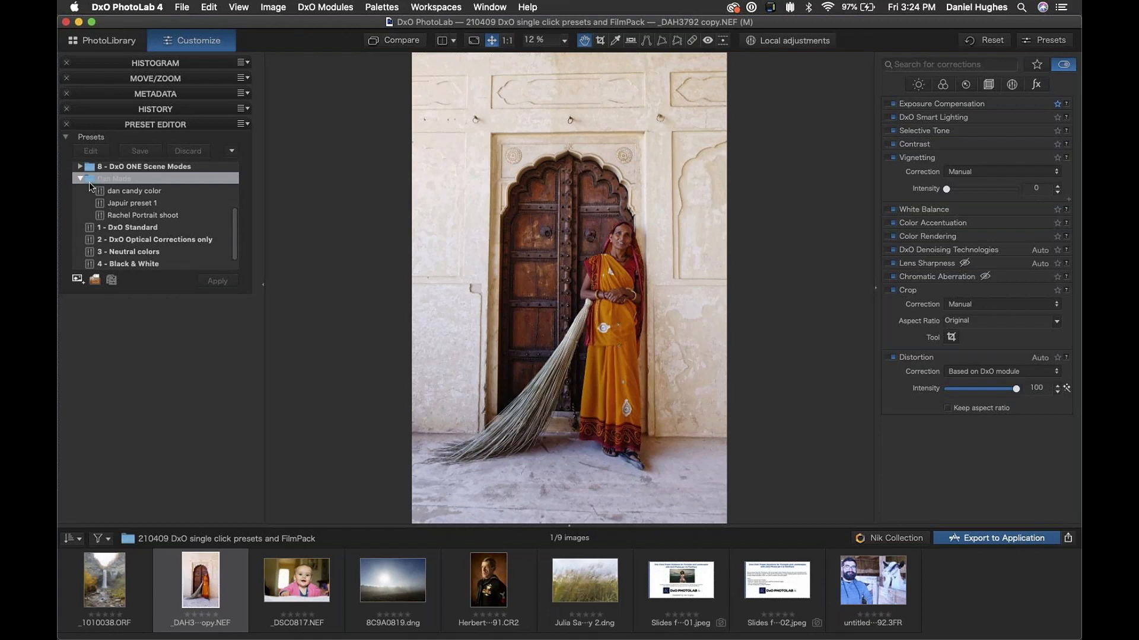
click(80, 178)
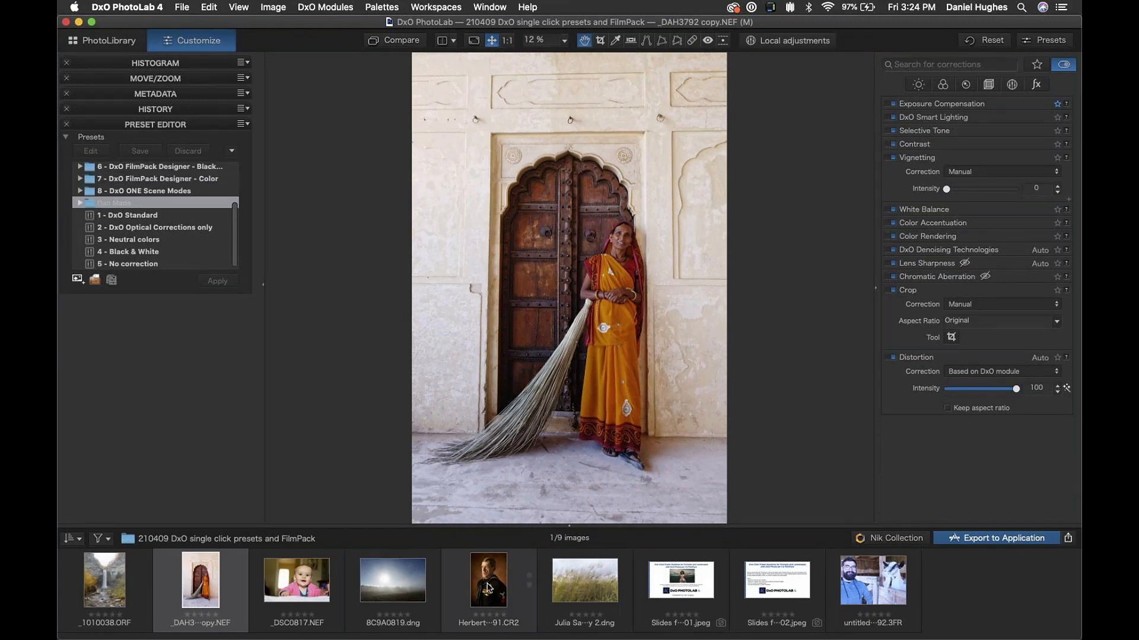
Step: Open the CR2 portrait of the man in navy uniform and apply the 1 - Portrait - Standard preset
click(487, 588)
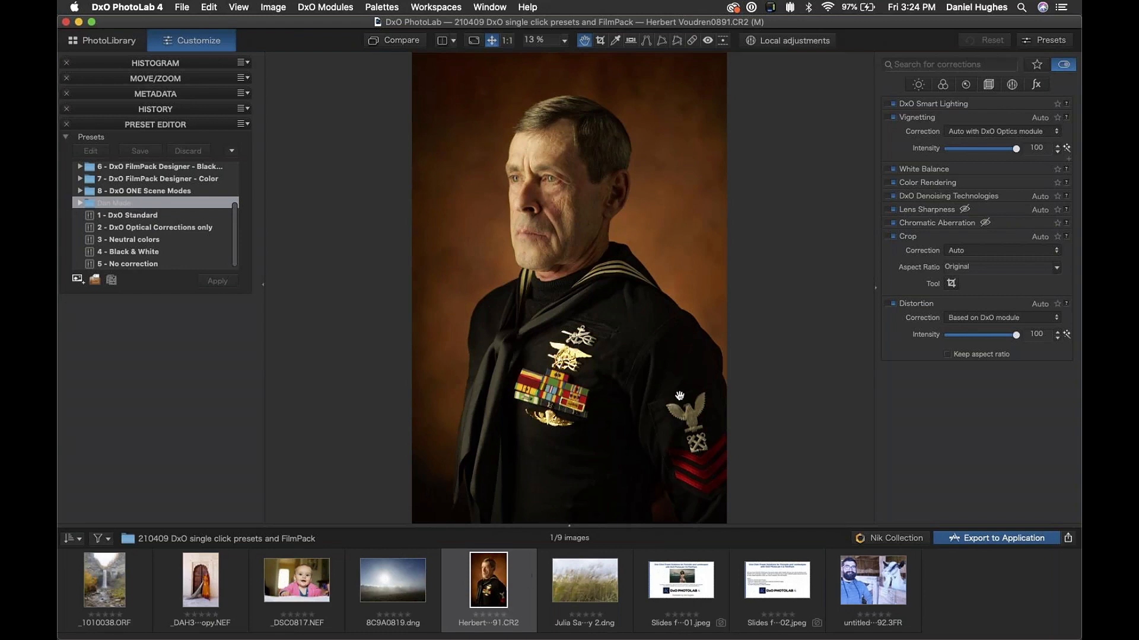
click(1047, 40)
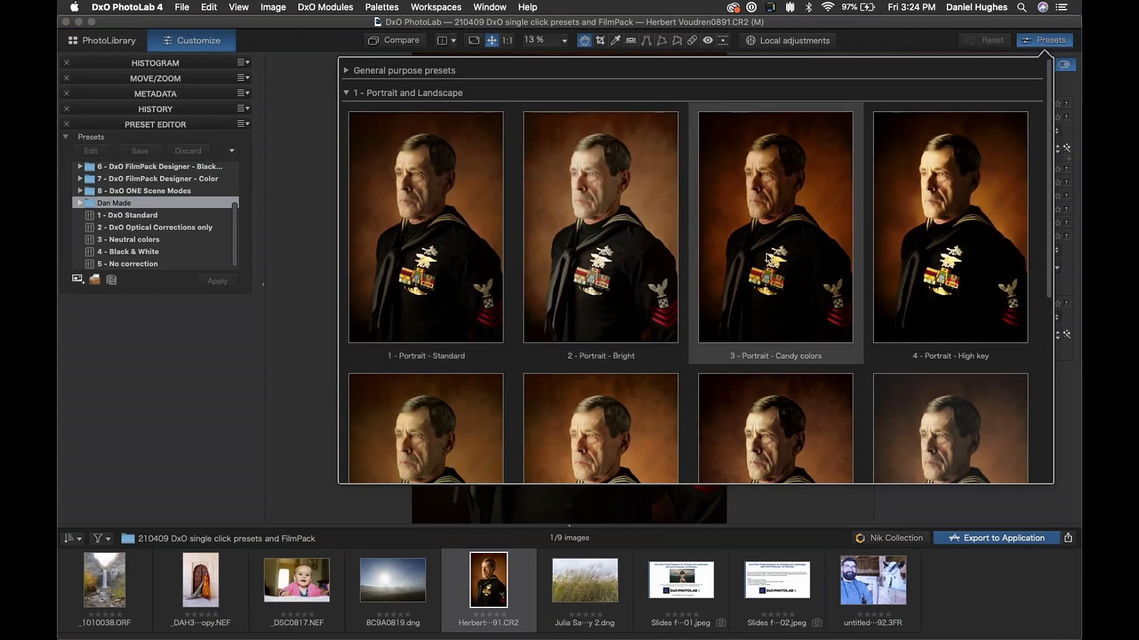
scroll(767, 257, down, 5)
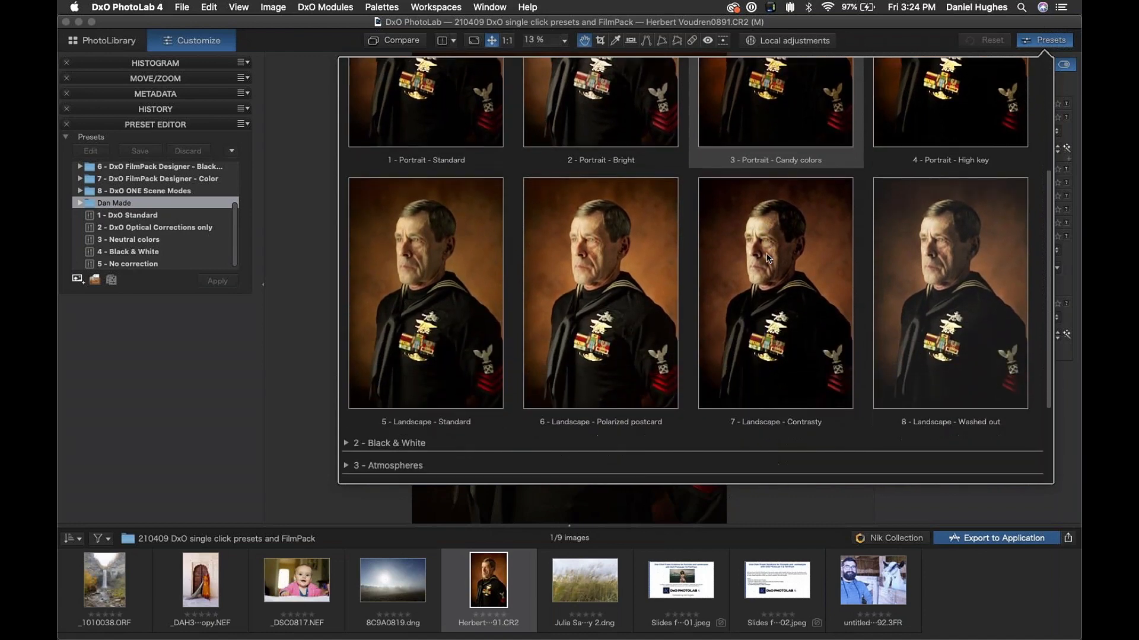
scroll(767, 258, down, 1)
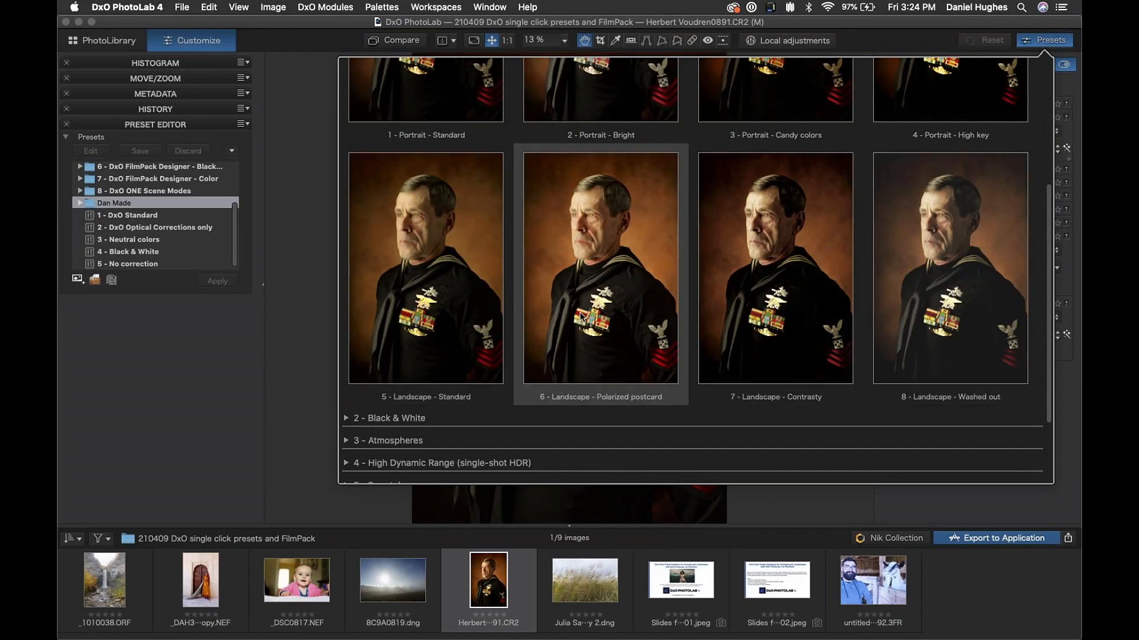
scroll(580, 316, up, 5)
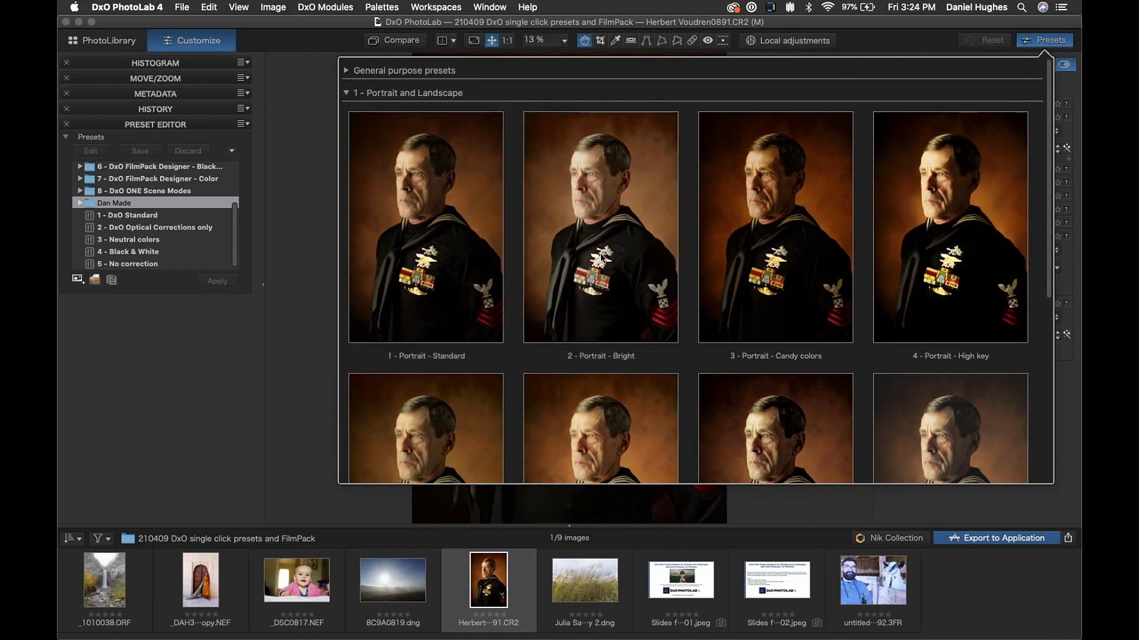
click(423, 238)
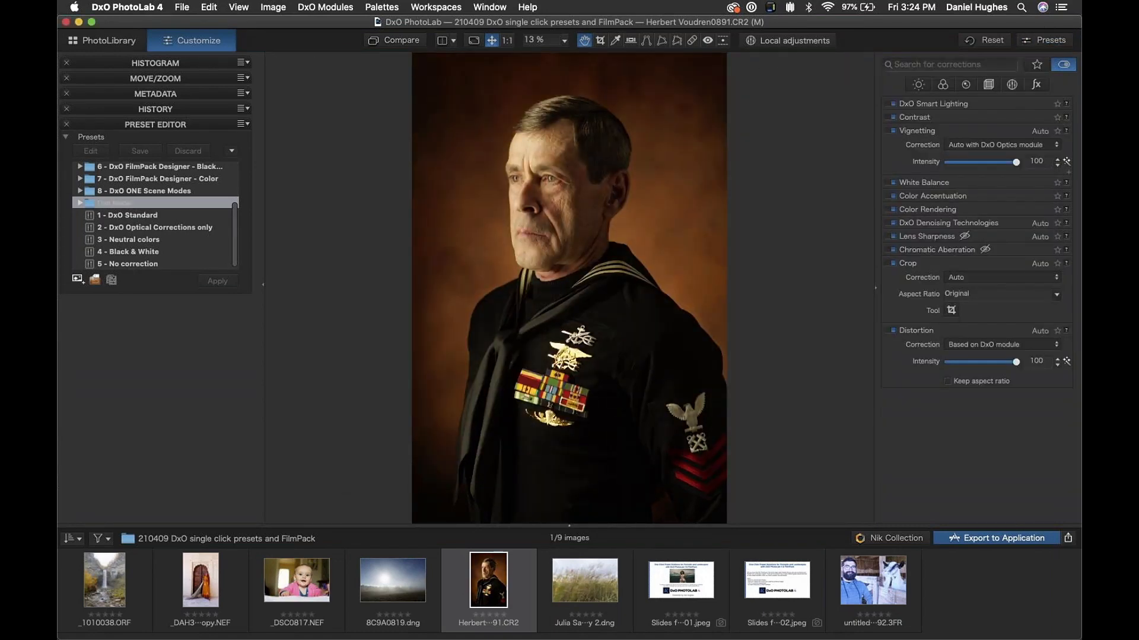
Step: Compare the portrait's default preset state with its 1 - Portrait - Standard state using the edit history
click(174, 113)
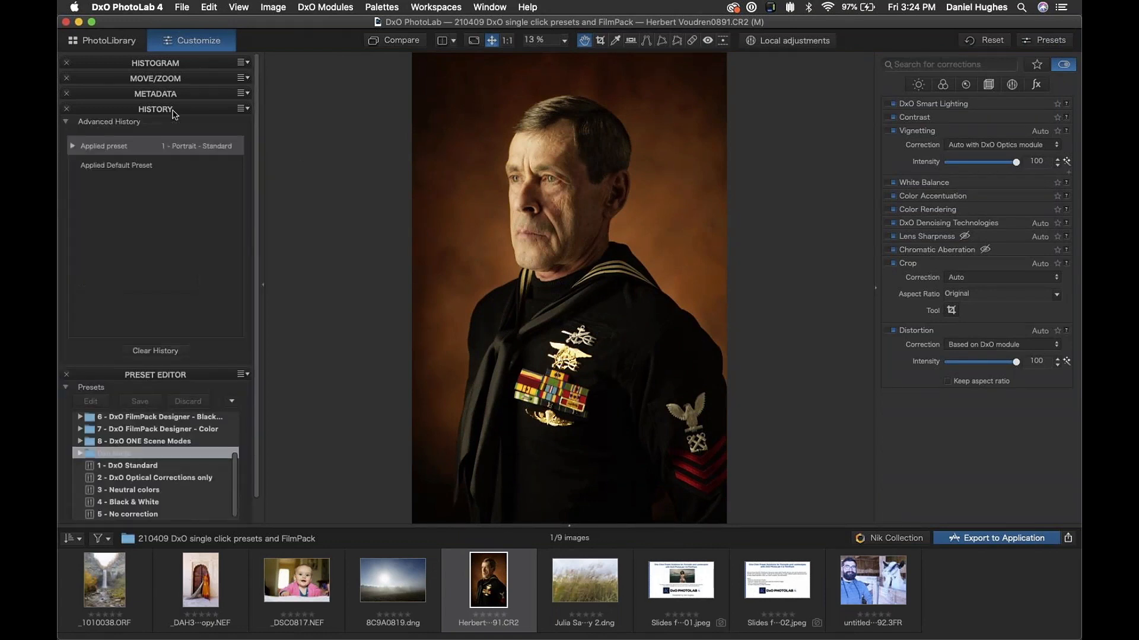
click(125, 169)
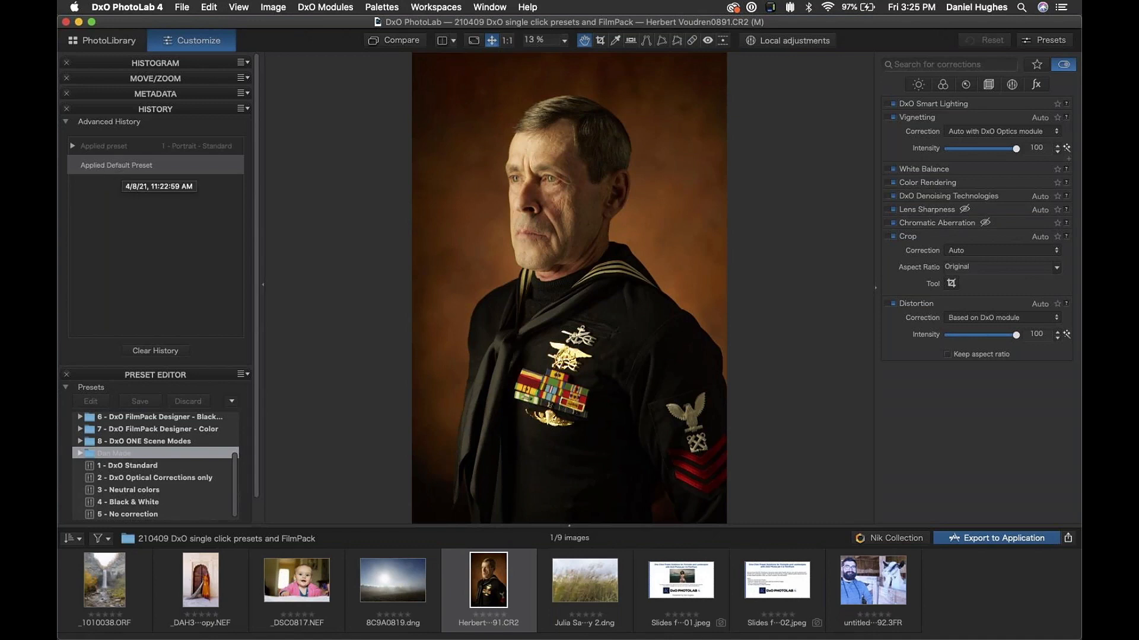
click(94, 151)
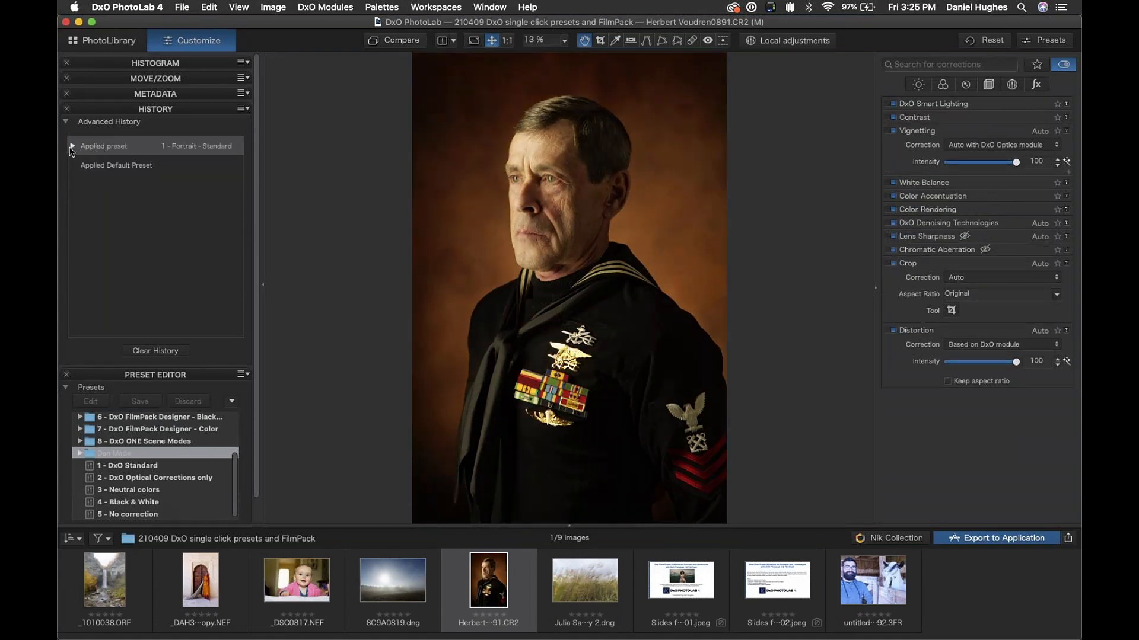
Step: Examine the individual corrections that the 1 - Portrait - Standard preset made in the history entry, and collapse the entry
click(71, 147)
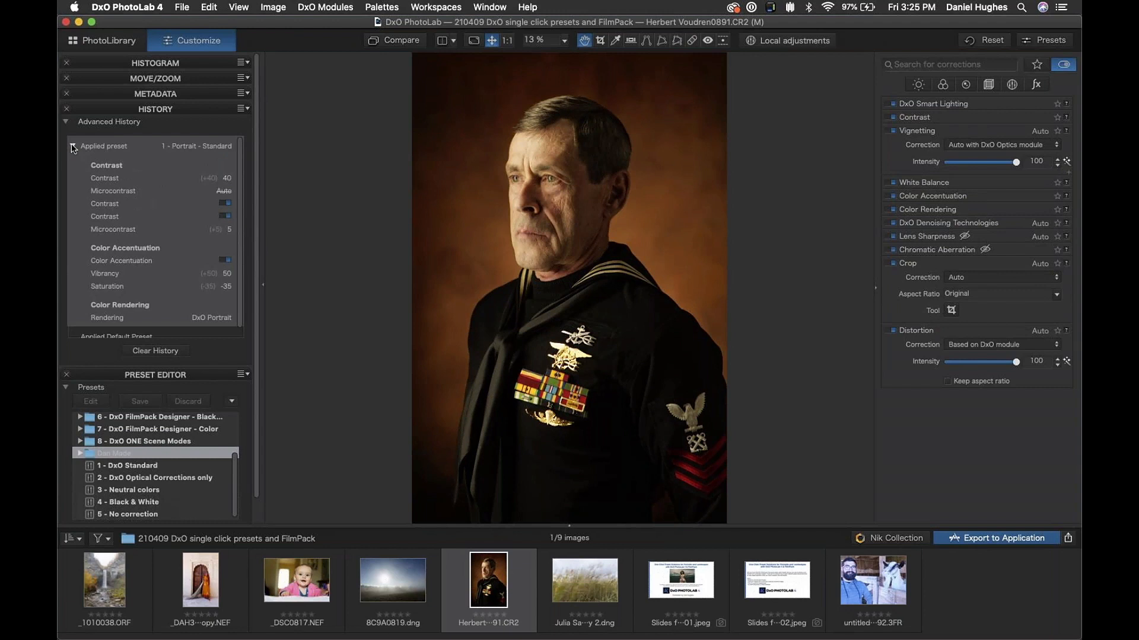
click(72, 147)
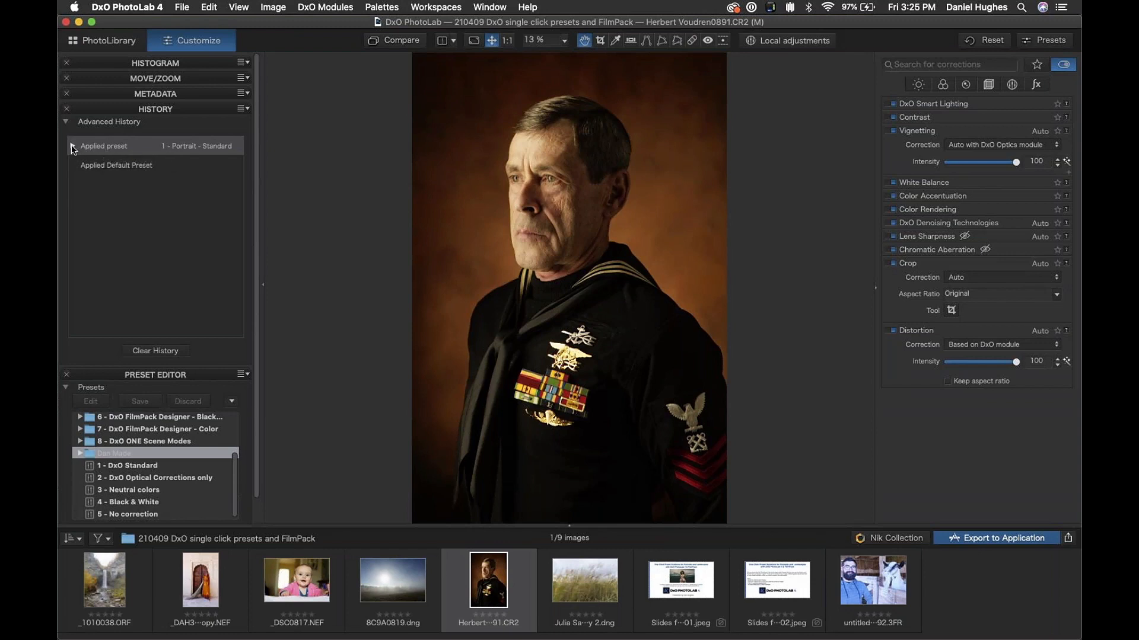
click(72, 147)
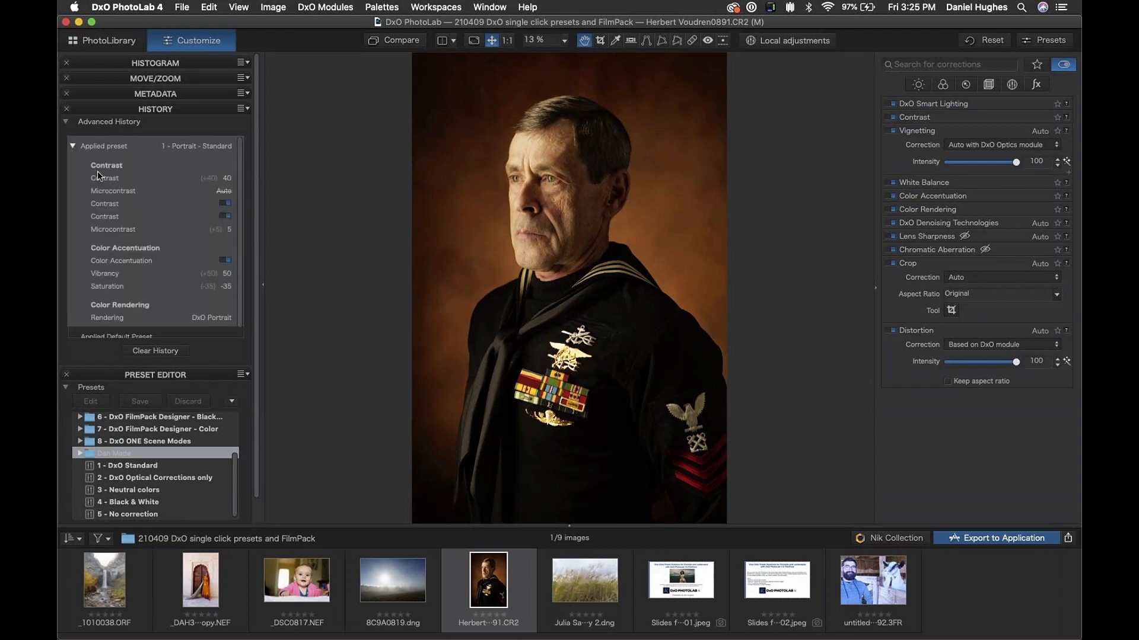
scroll(104, 226, down, 1)
scroll(104, 226, down, 1)
scroll(104, 226, up, 2)
scroll(182, 278, down, 2)
scroll(182, 275, up, 2)
click(71, 146)
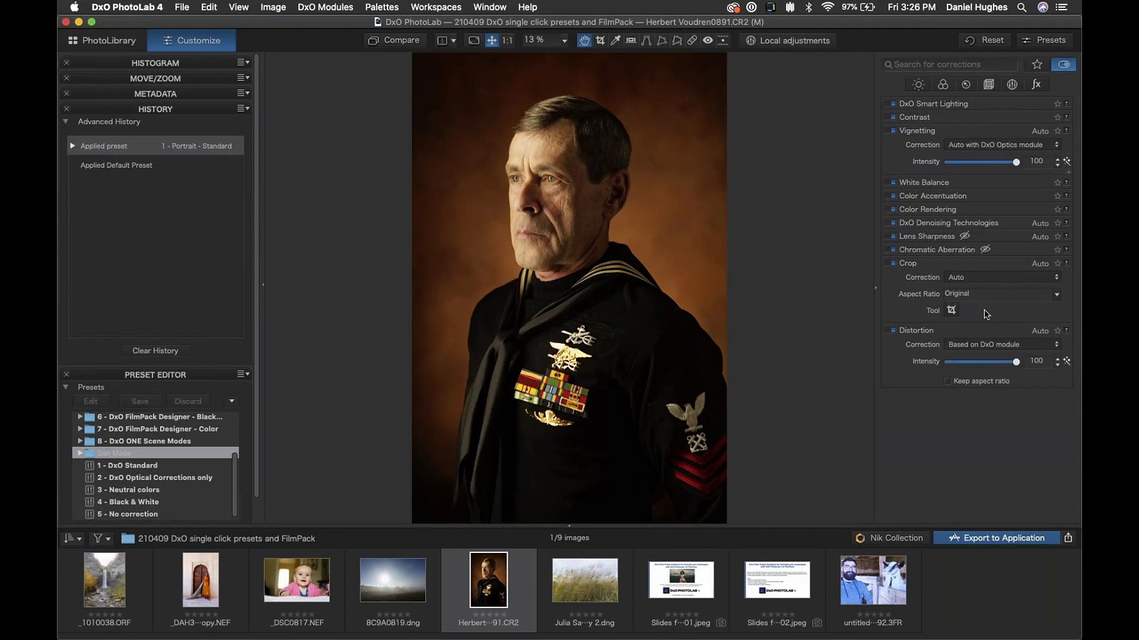
Step: Expand the Contrast and DxO Smart Lighting corrections, and set the Smart Lighting intensity to 5
click(916, 119)
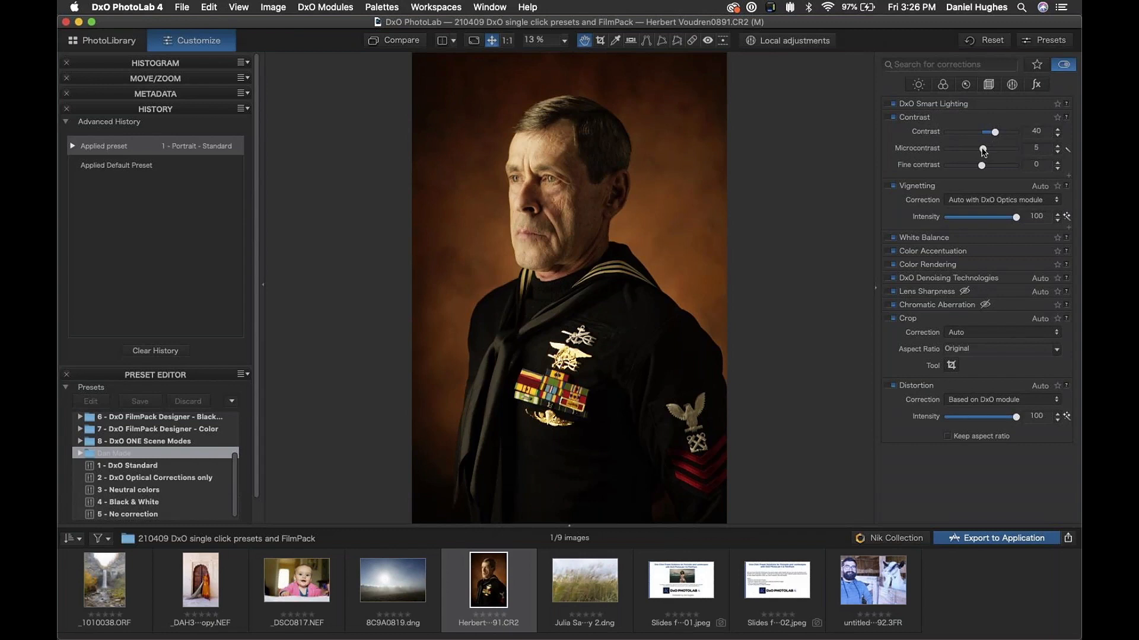
click(931, 106)
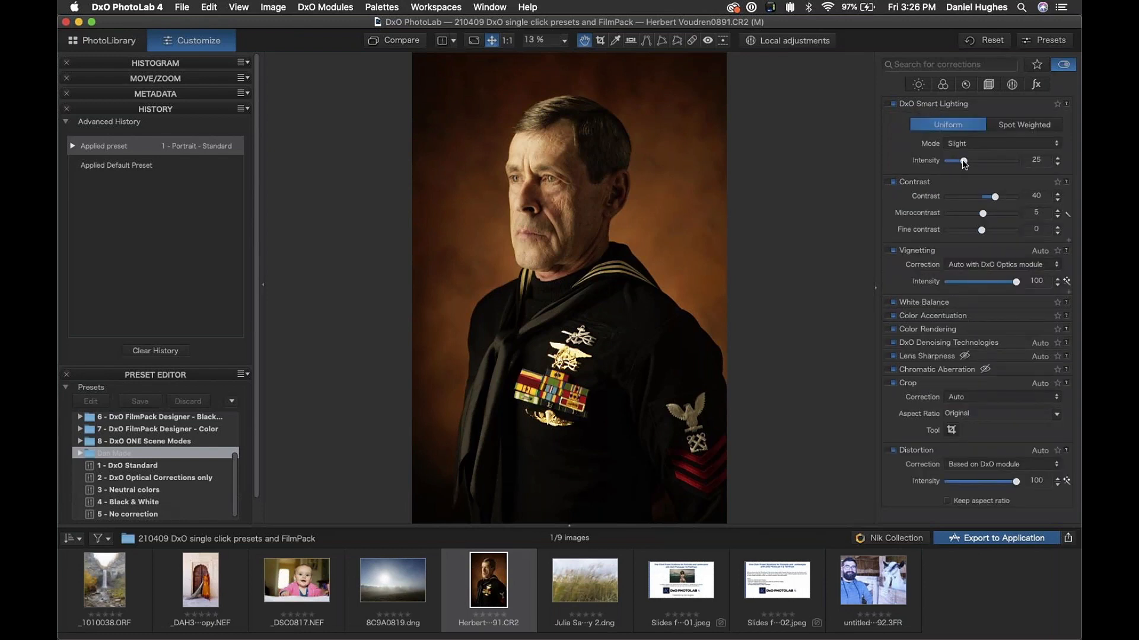
drag(963, 162, 953, 164)
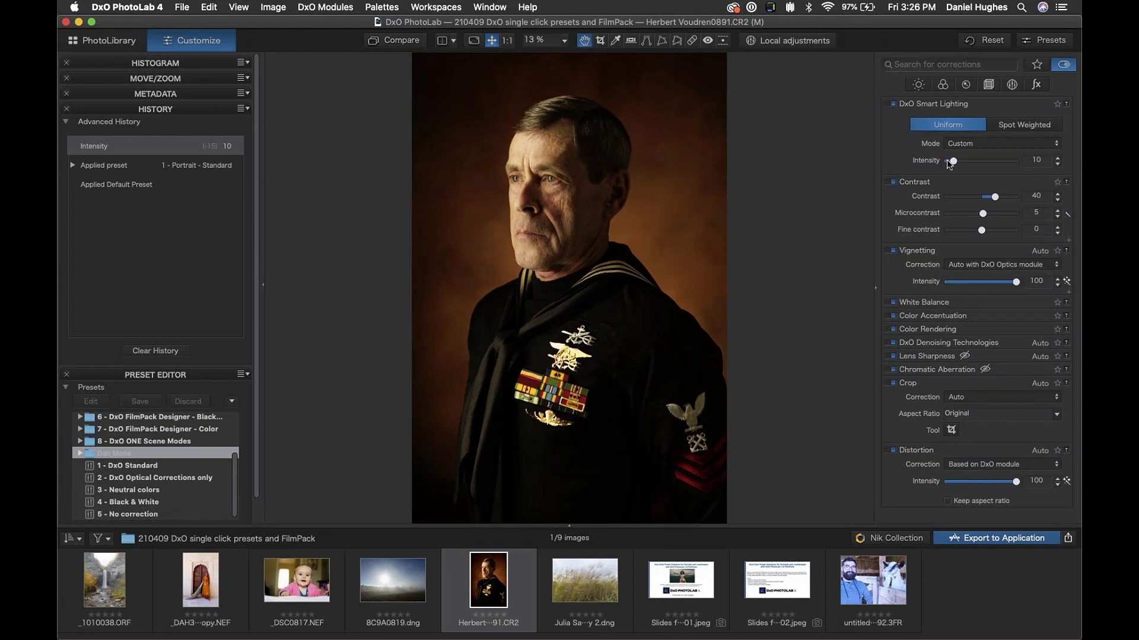
drag(954, 161, 934, 168)
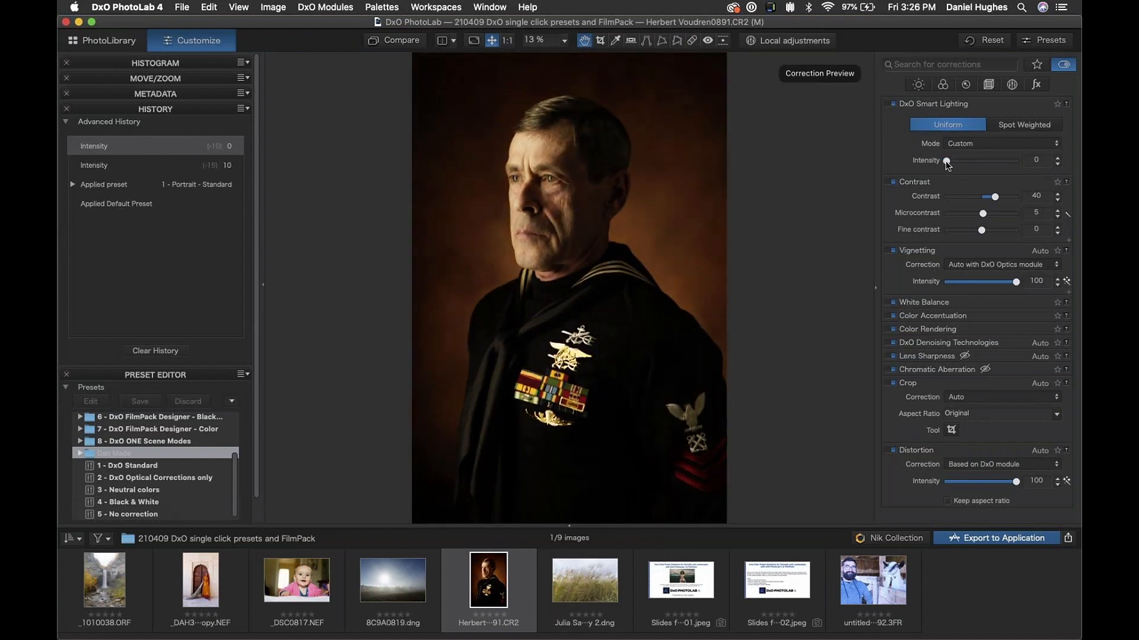
drag(947, 165, 950, 164)
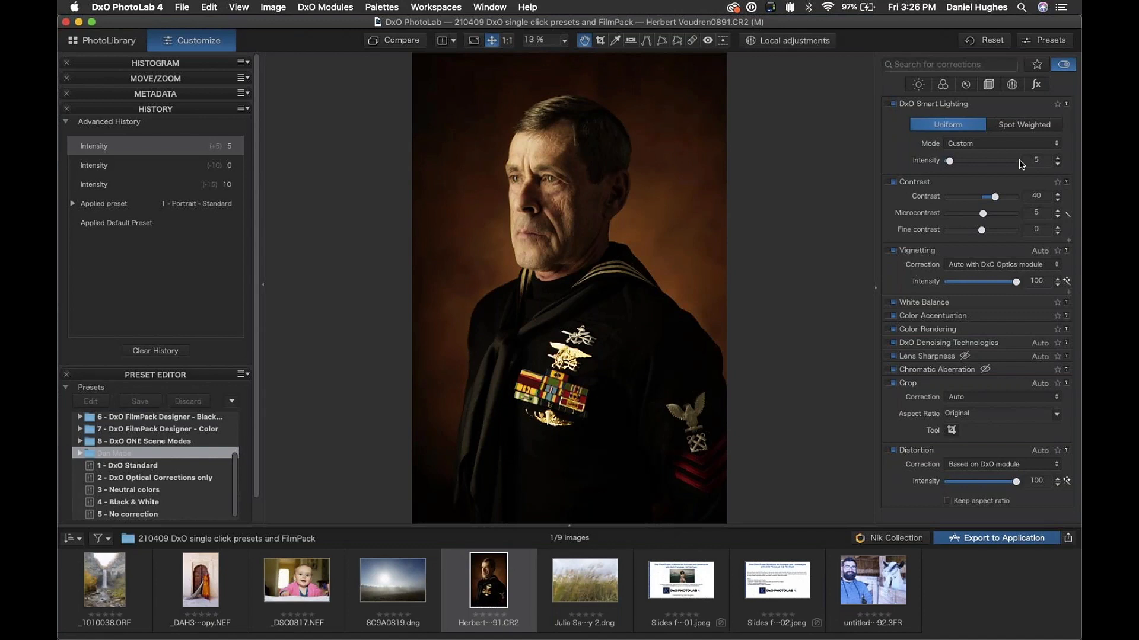
Step: Show all corrections instead of only active ones, enable Selective Tone with Highlights at -35, and set the White Balance temperature to 5806 K
click(1064, 65)
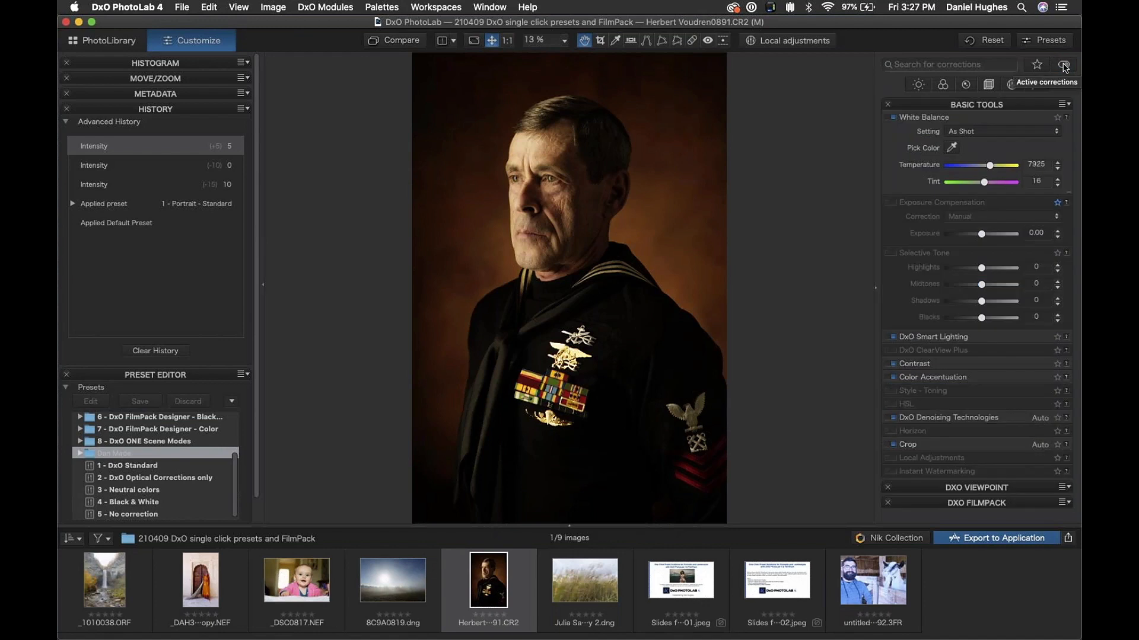
click(912, 105)
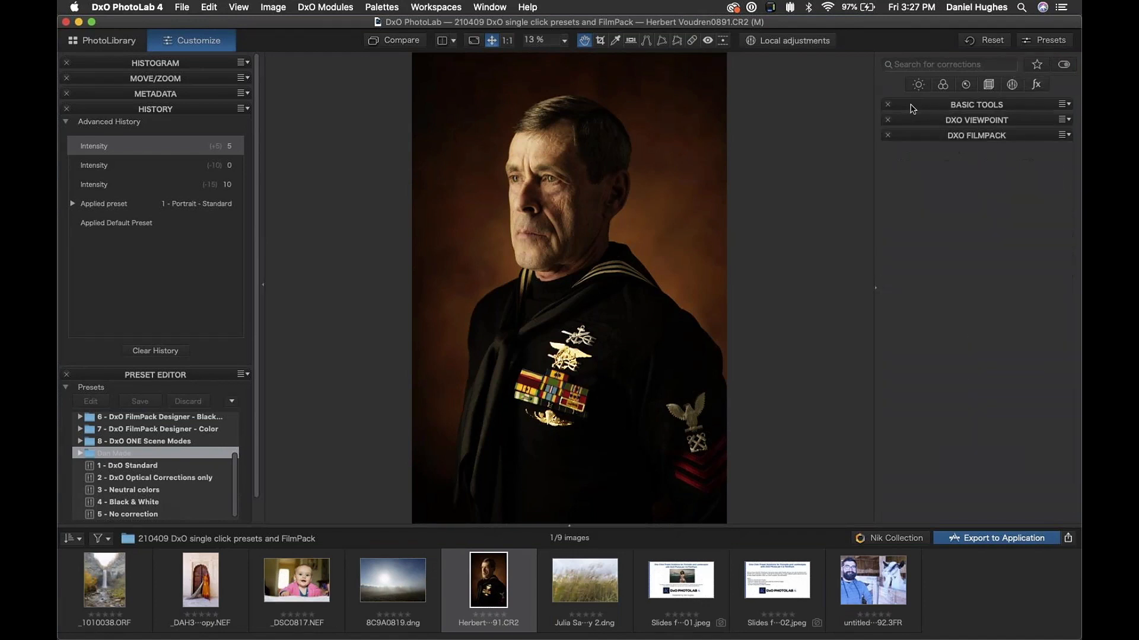
click(912, 107)
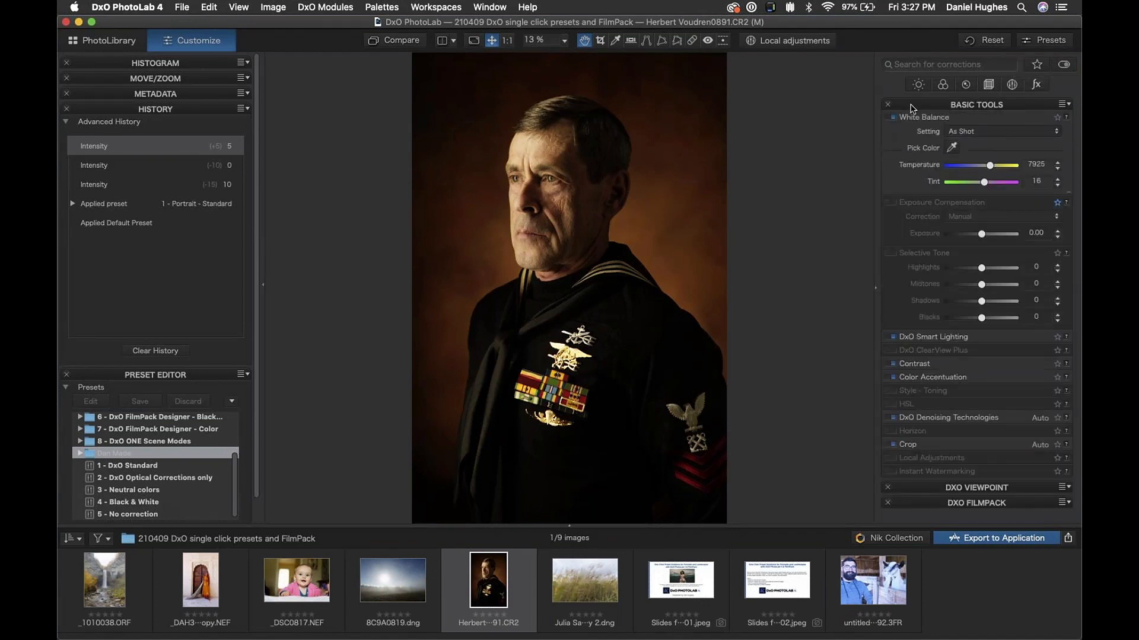
click(893, 254)
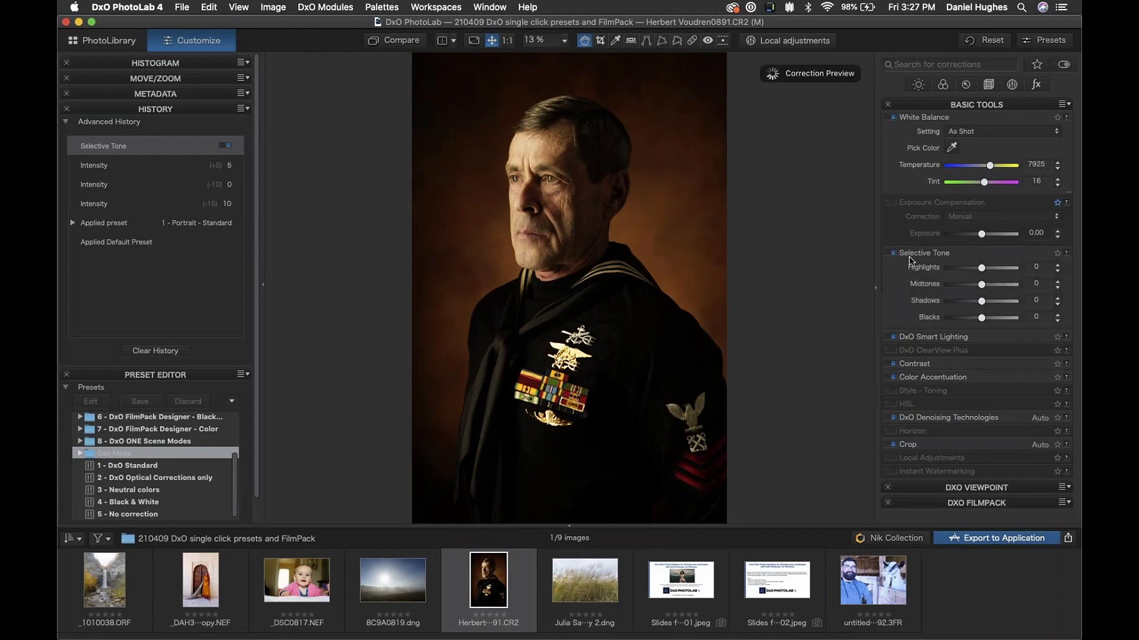
drag(984, 270, 972, 271)
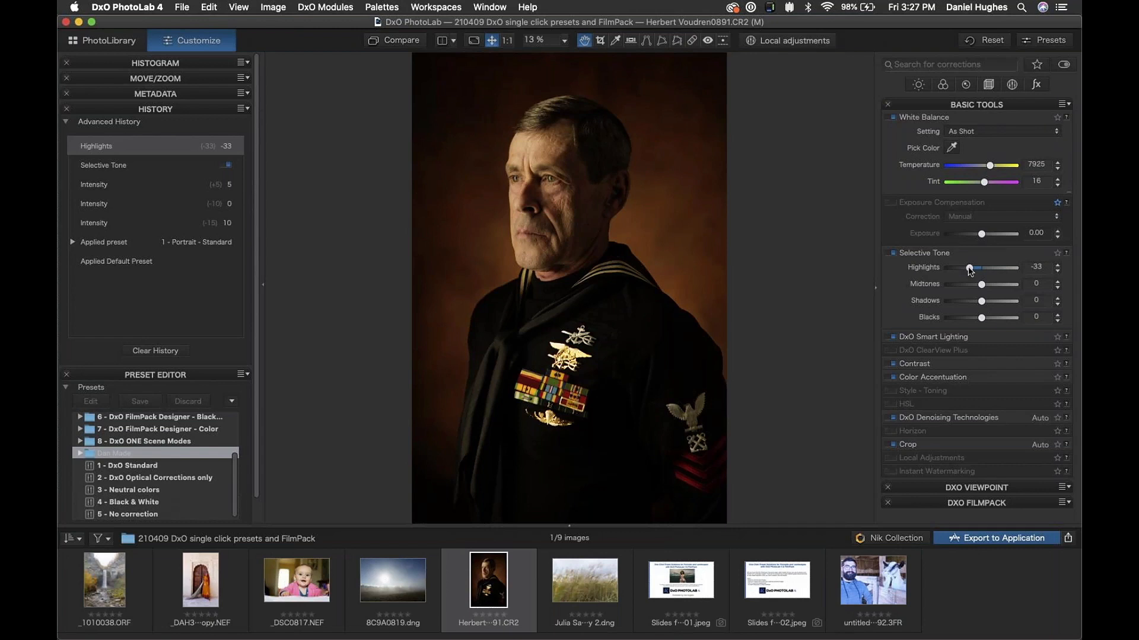
double_click(970, 270)
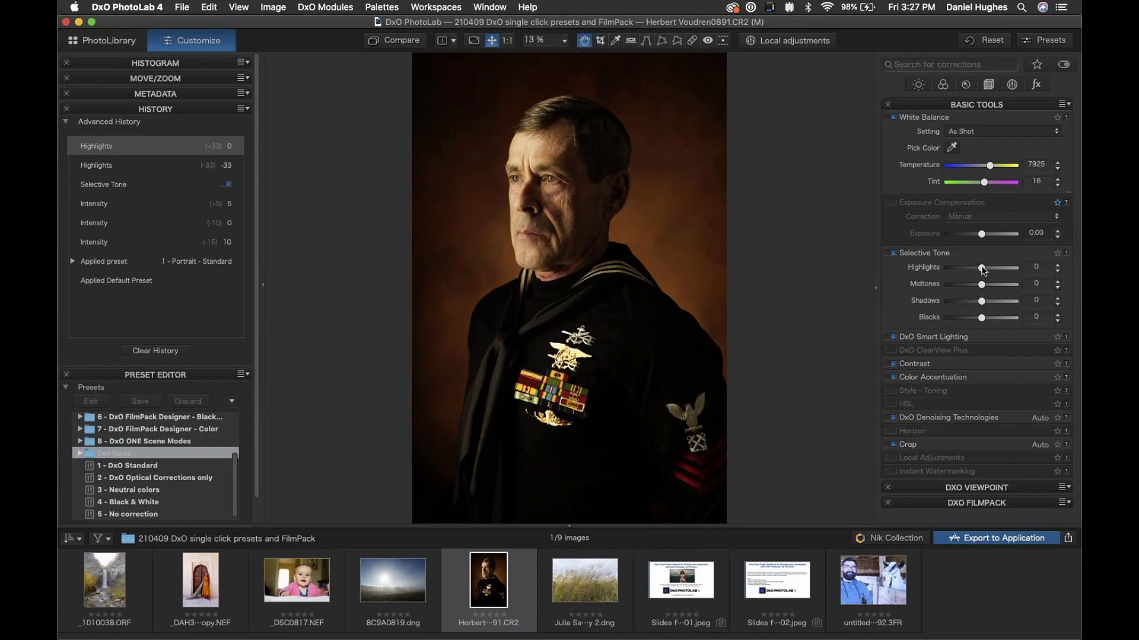
drag(984, 270, 970, 271)
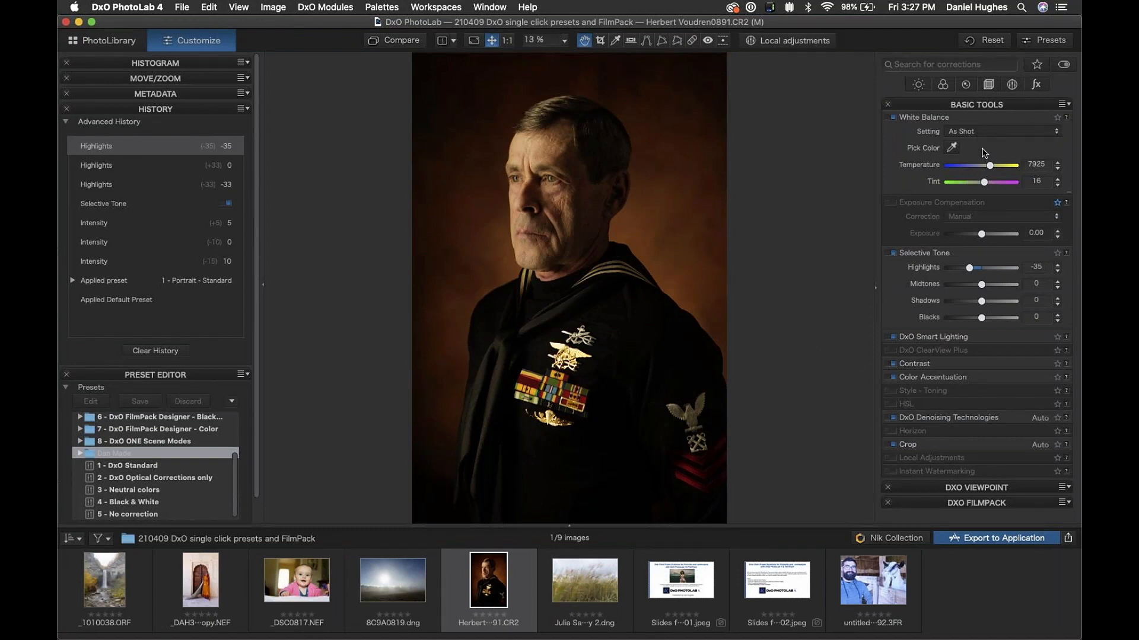
drag(992, 170, 987, 169)
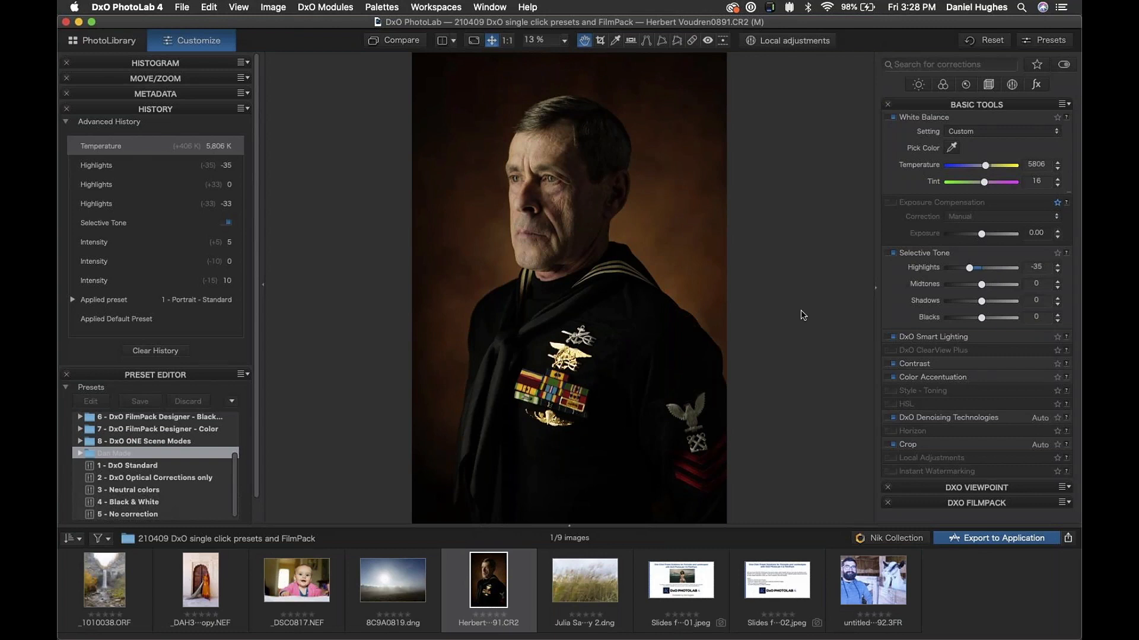
Step: Open the photo of the bearded man with the goat, and set its White Balance to Daylight
click(859, 582)
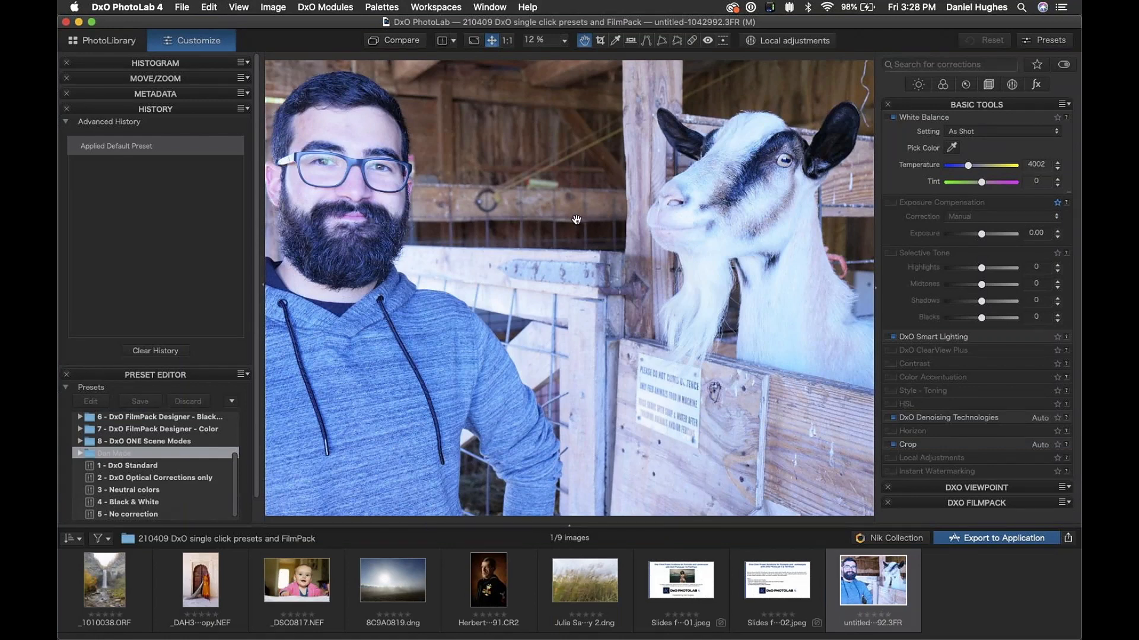
click(996, 134)
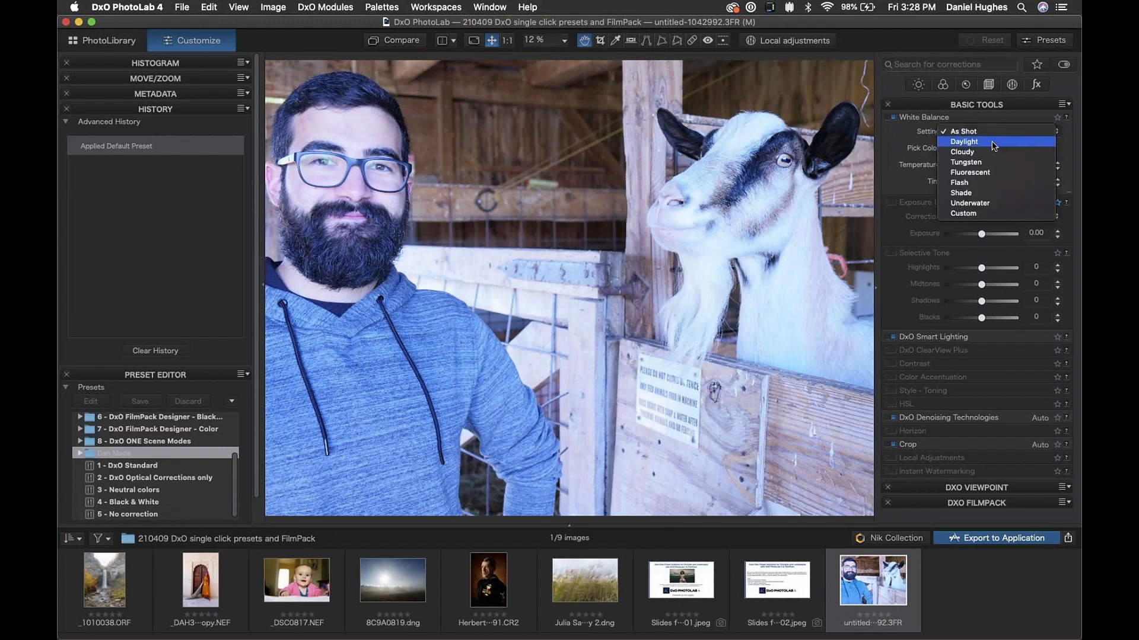
click(994, 143)
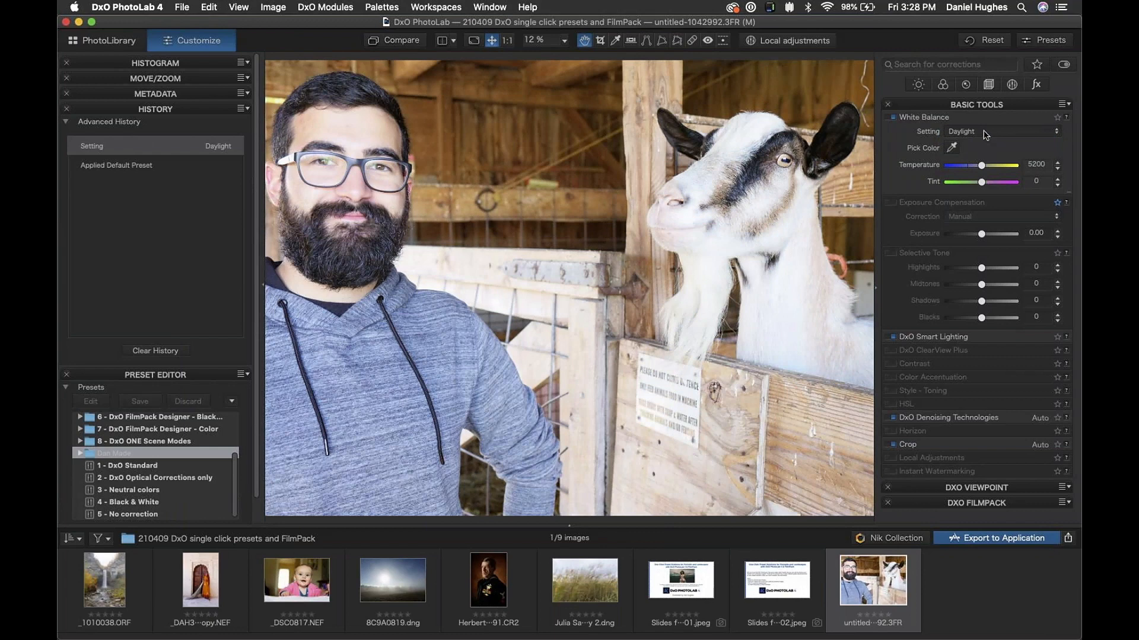
click(989, 132)
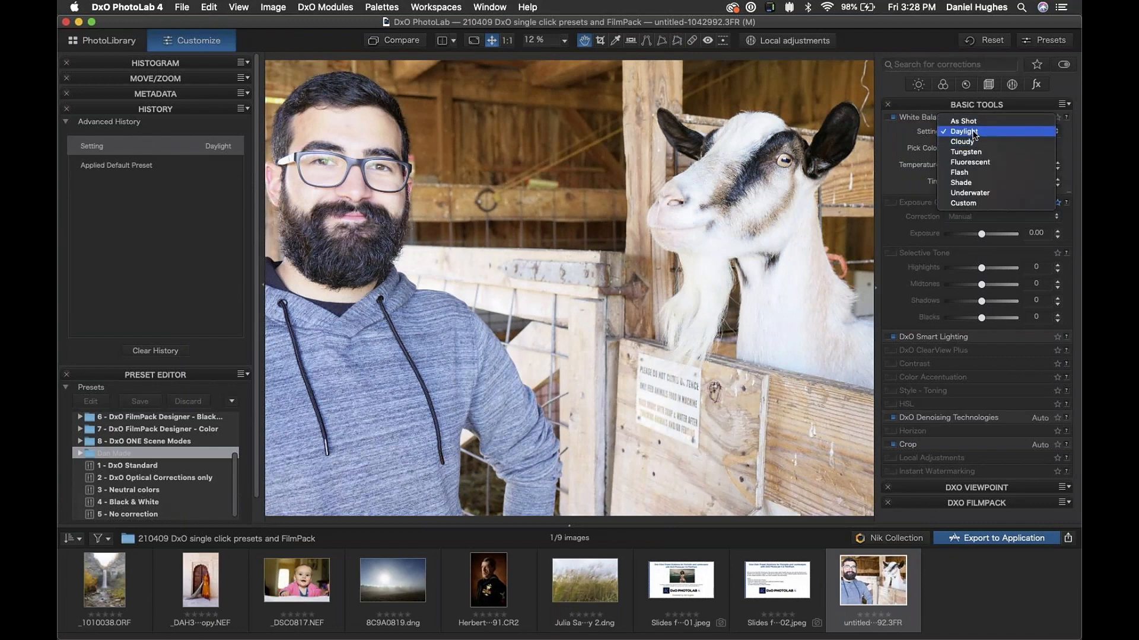
click(973, 132)
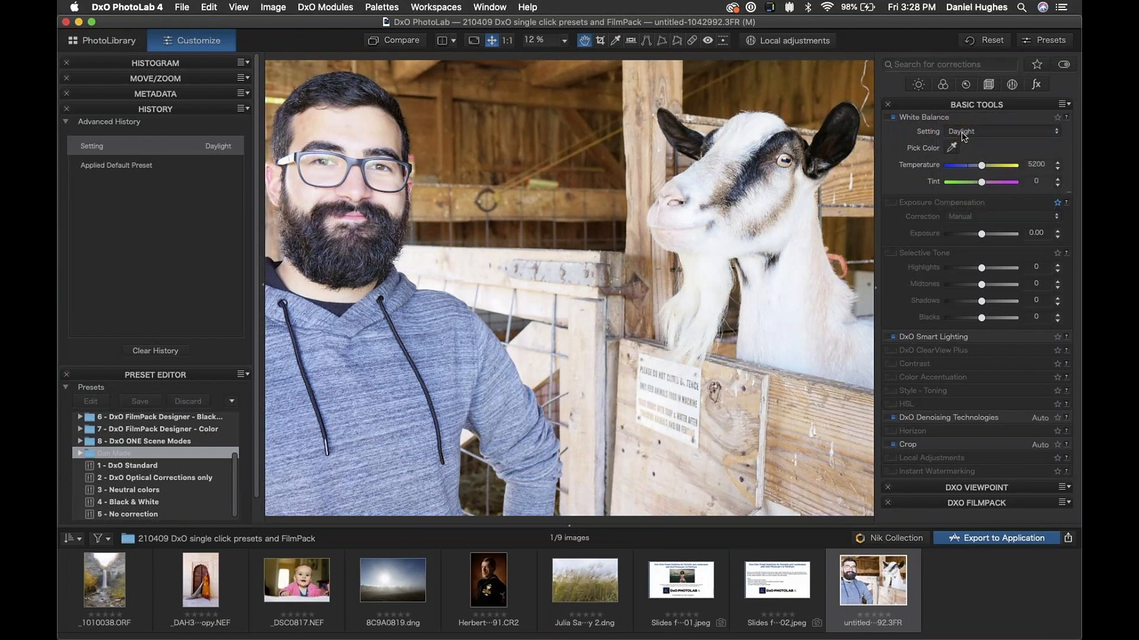
click(963, 137)
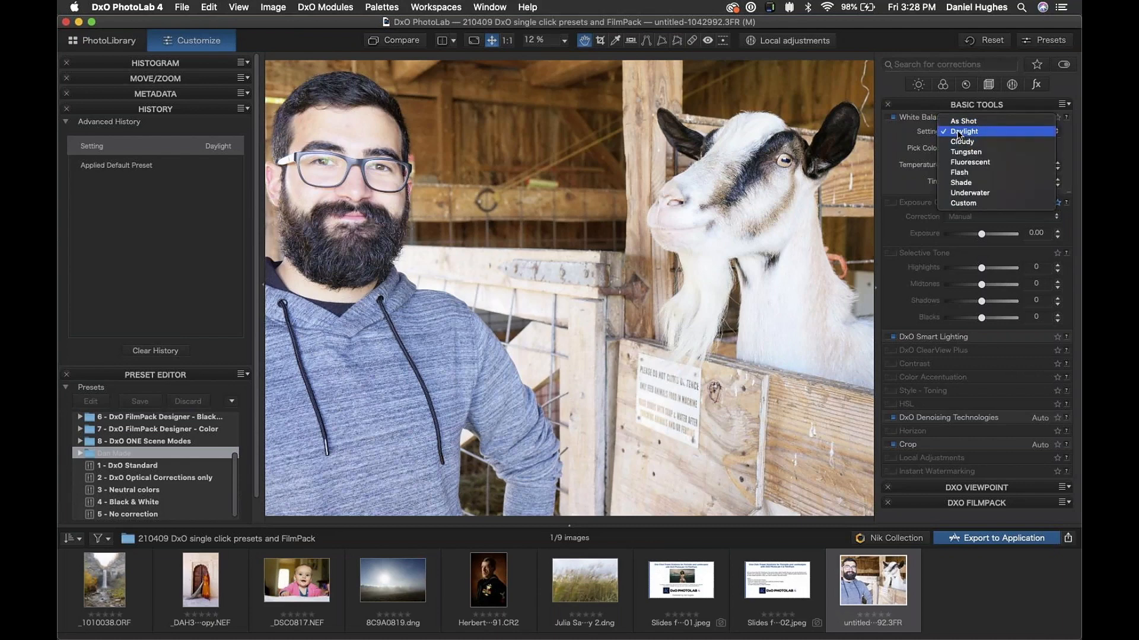
click(960, 133)
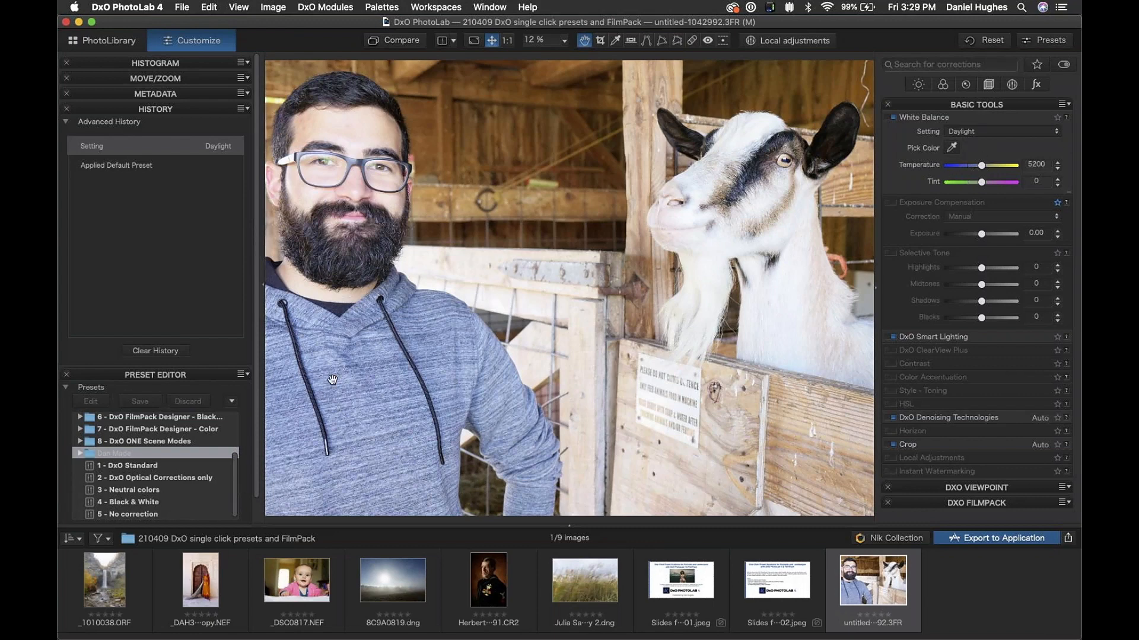
Step: Collapse the edit history and create a preset from the current settings, named daylight color balance
scroll(234, 462, down, 3)
click(178, 111)
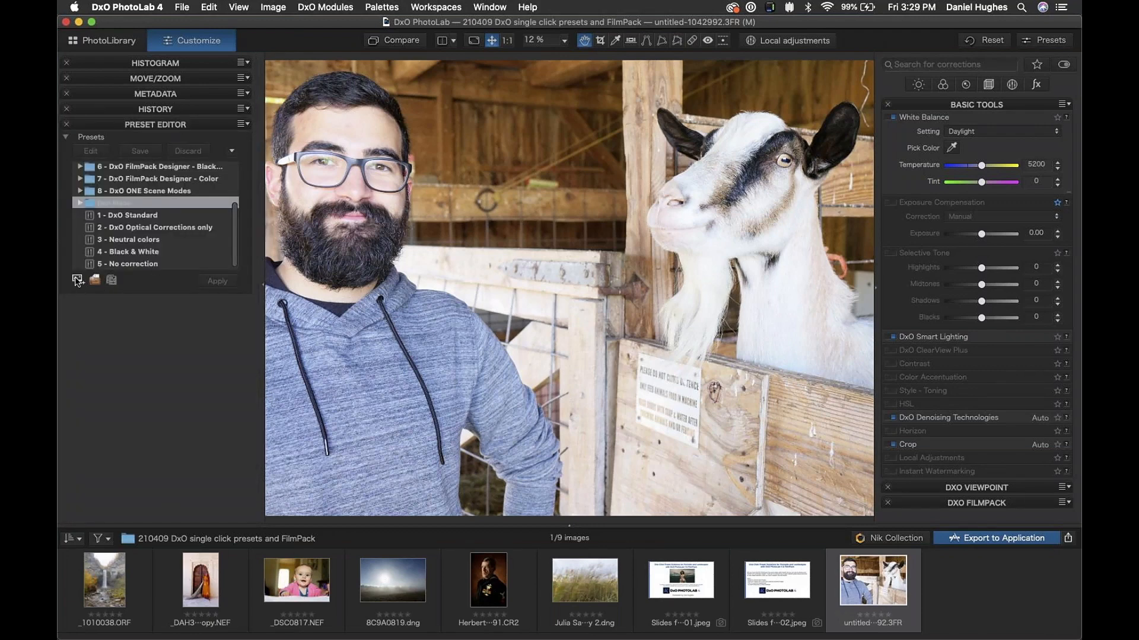
click(94, 228)
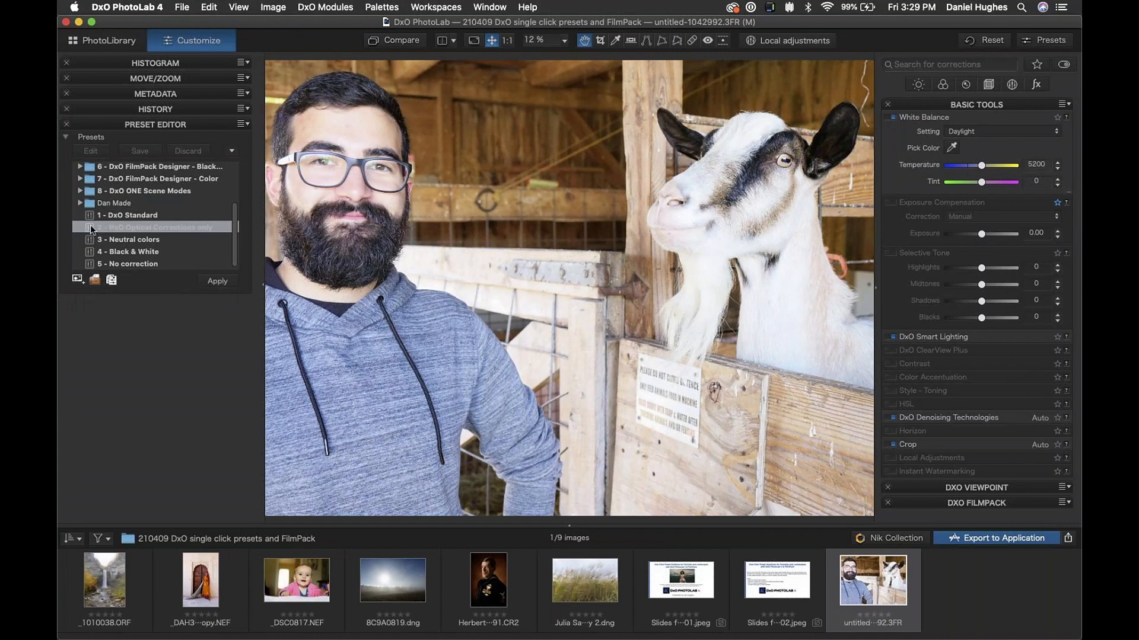
click(78, 280)
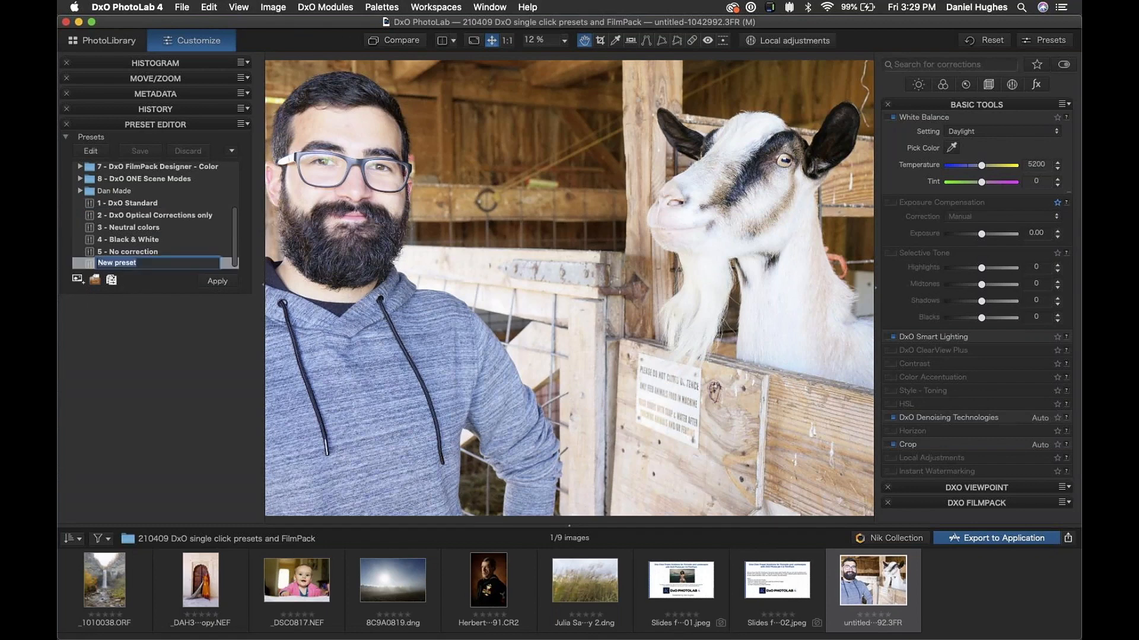
text(dayl)
text(ight color balance)
key(Return)
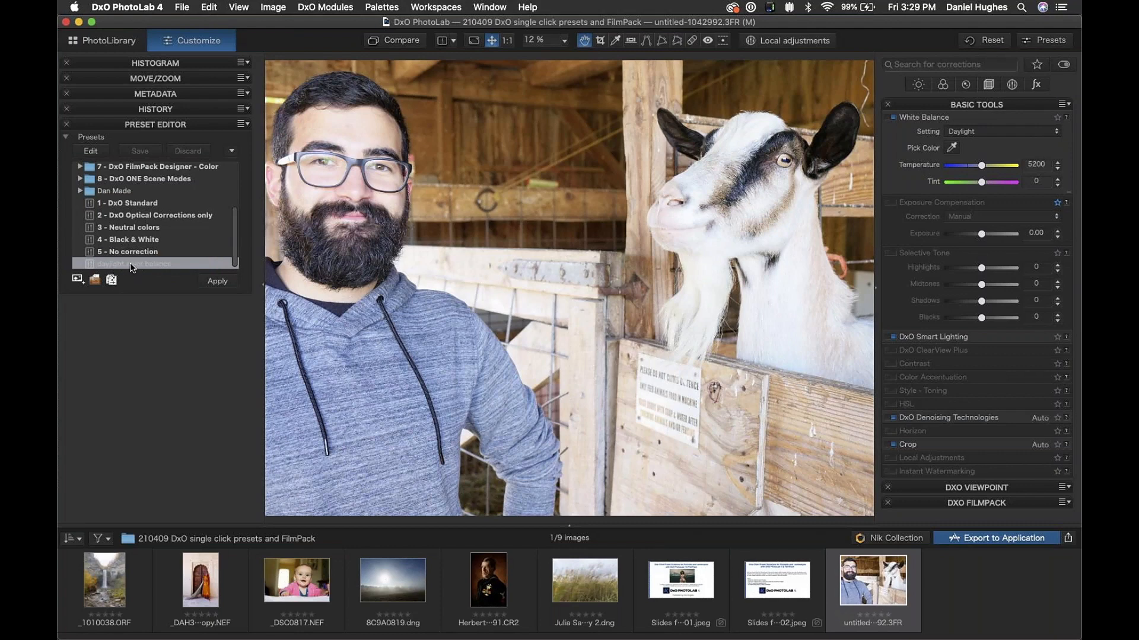
Step: Switch to the photo library and select all the images in the folder
click(110, 39)
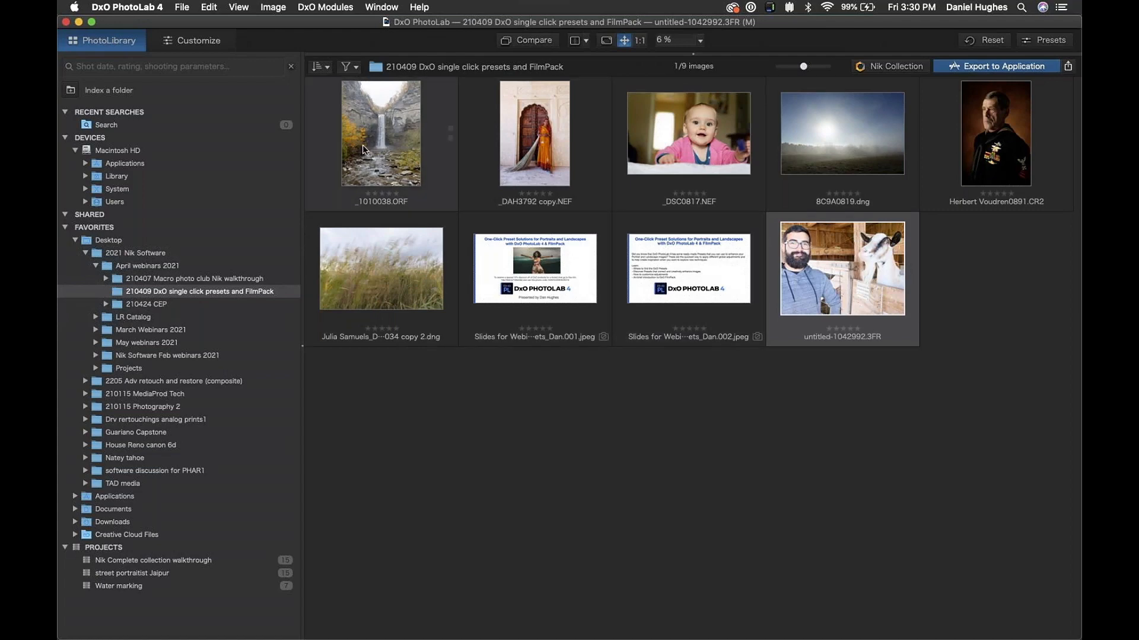
click(394, 123)
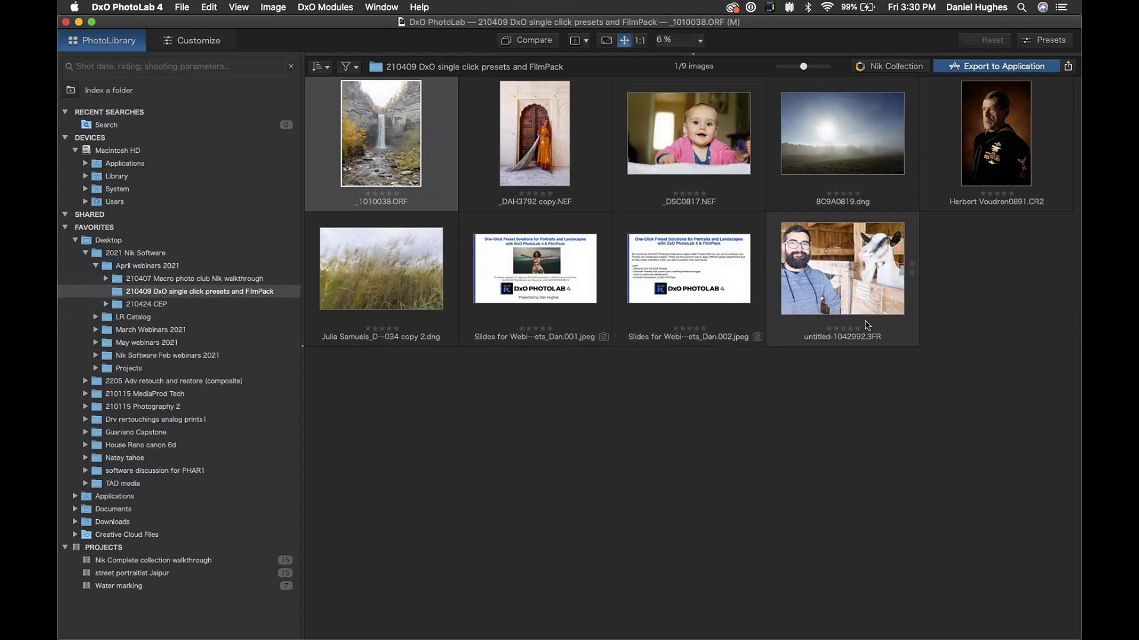
key(super+a)
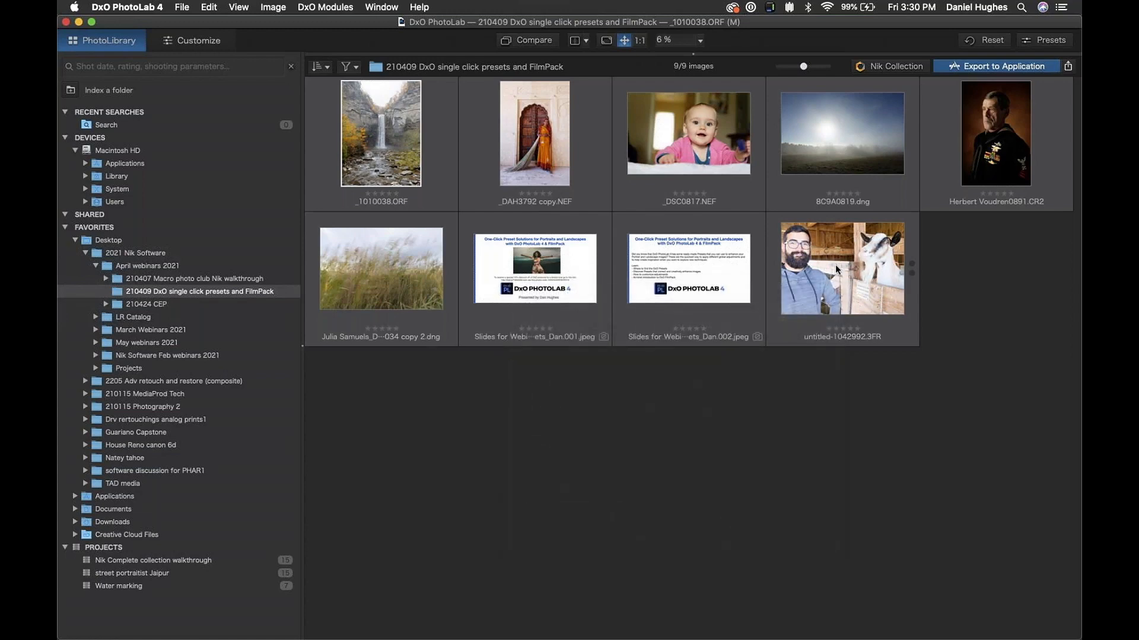
mouse_move(862, 276)
click(880, 413)
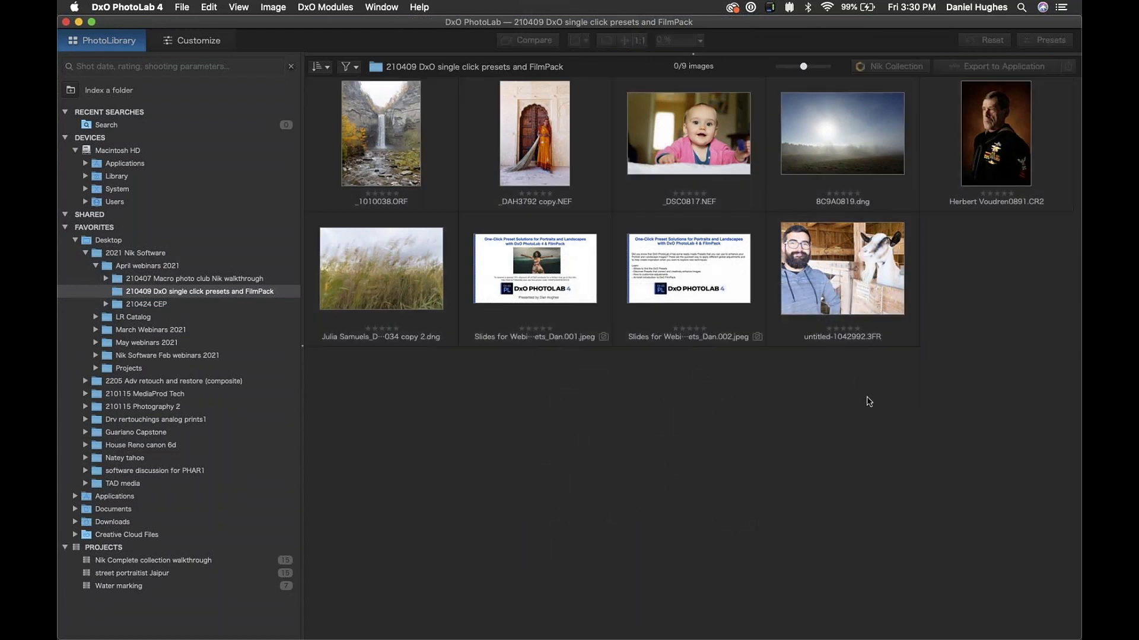
key(super+a)
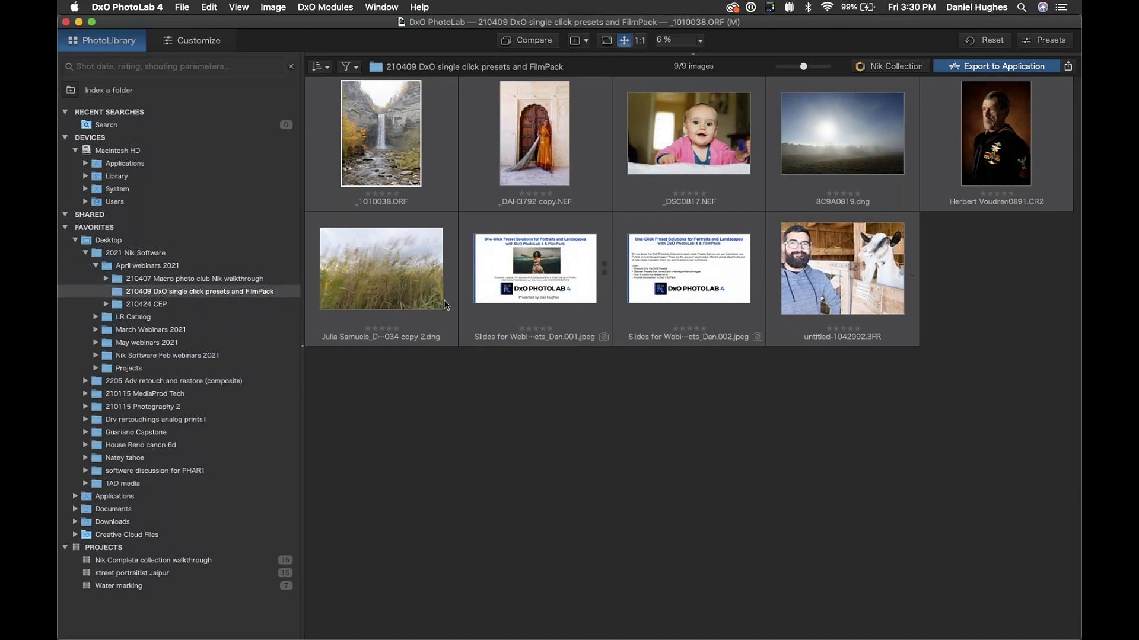
Step: Apply the daylight color balance preset from the General purpose presets to all selected images
click(1042, 42)
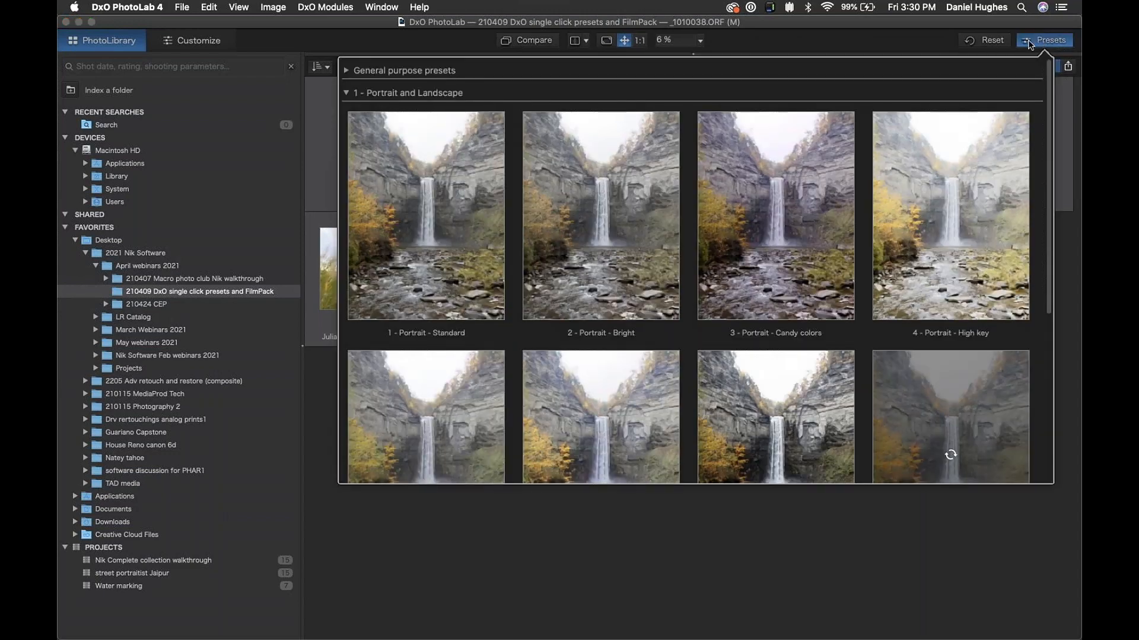
click(385, 74)
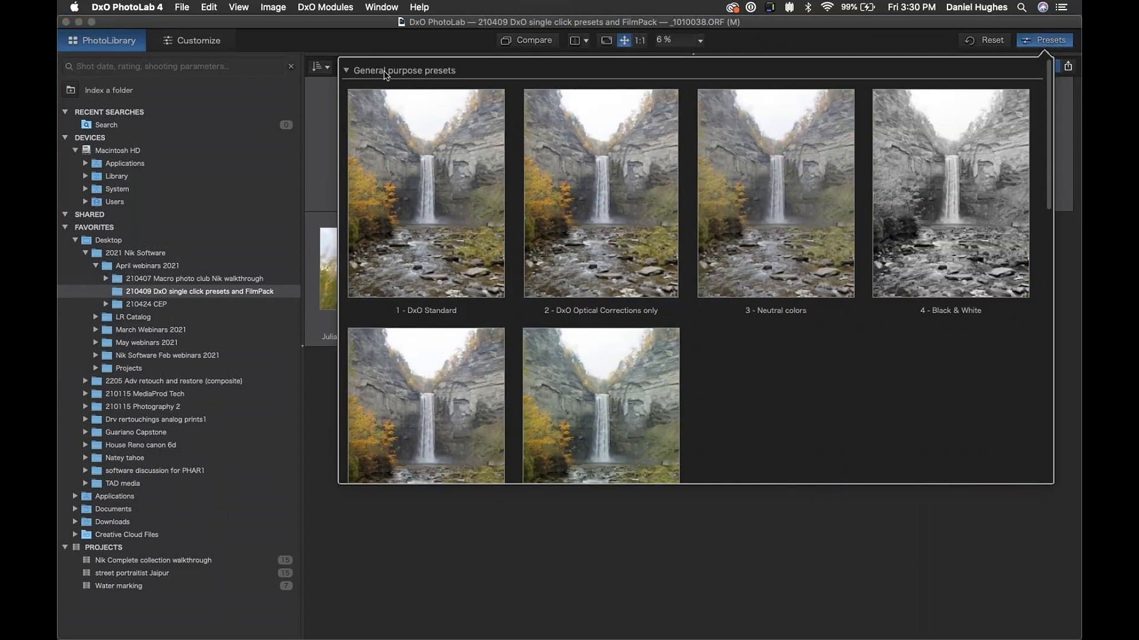
scroll(752, 403, down, 8)
scroll(752, 406, up, 8)
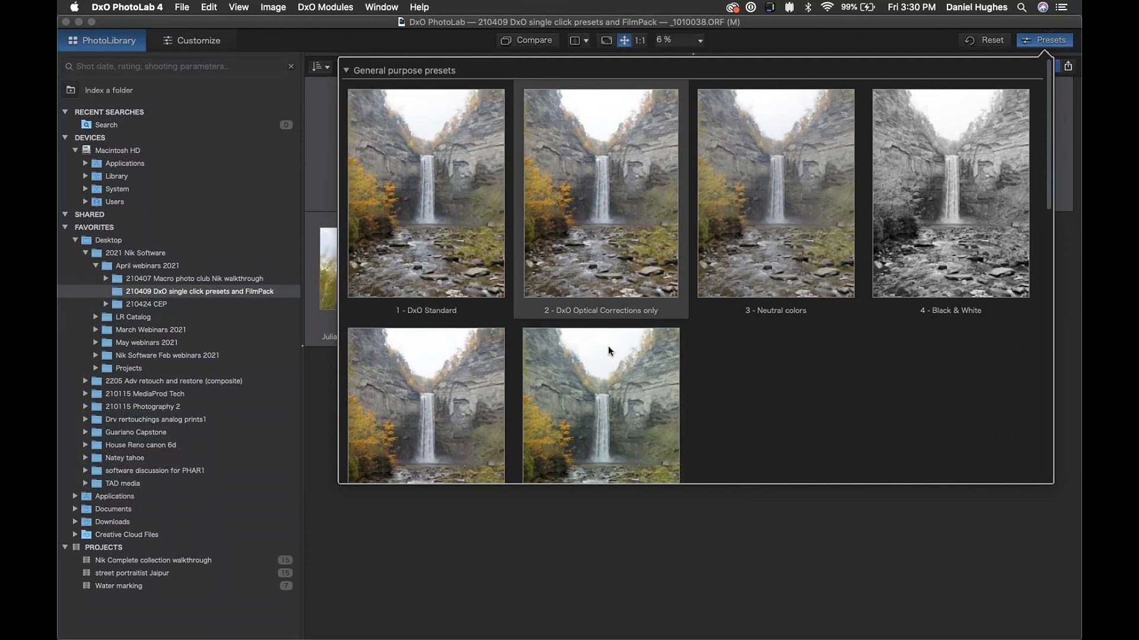
scroll(616, 363, down, 2)
scroll(617, 366, down, 2)
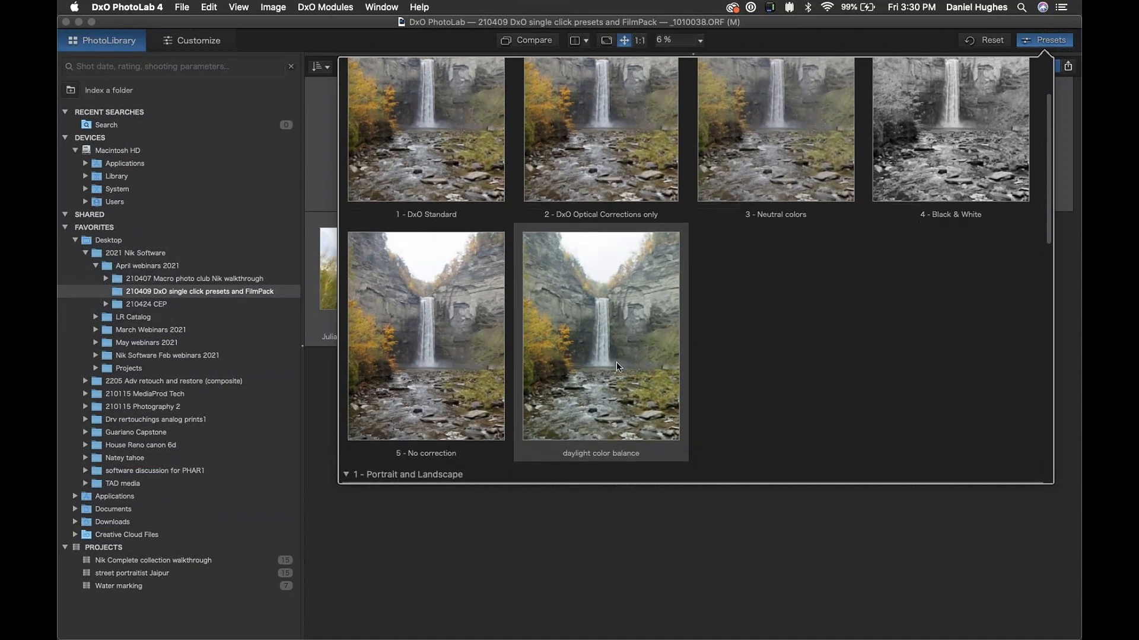
click(603, 327)
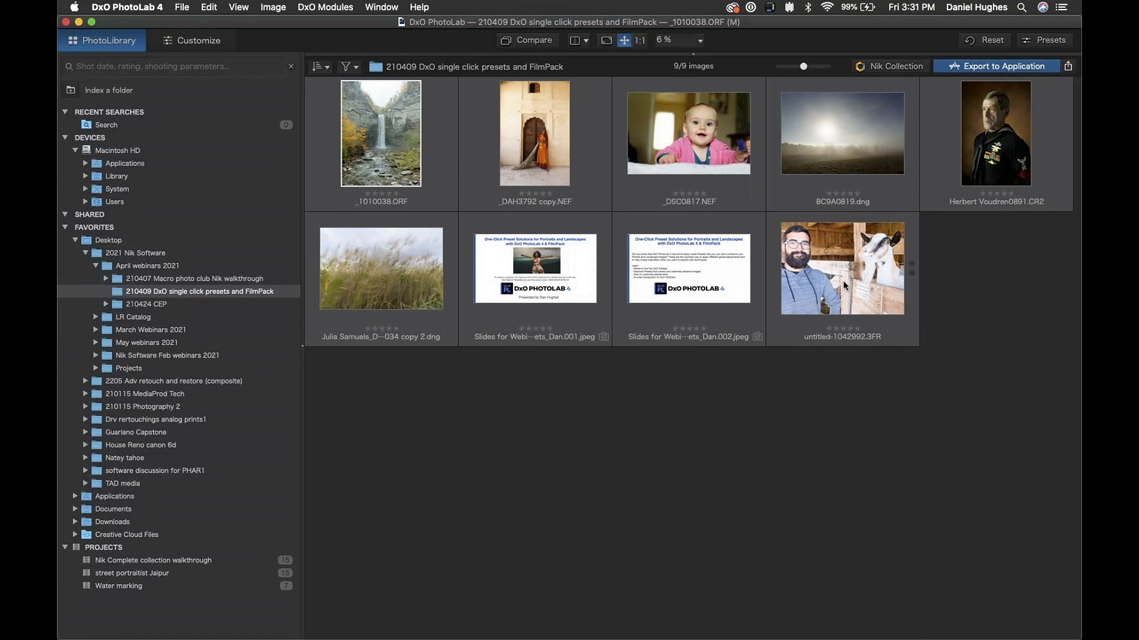
mouse_move(844, 282)
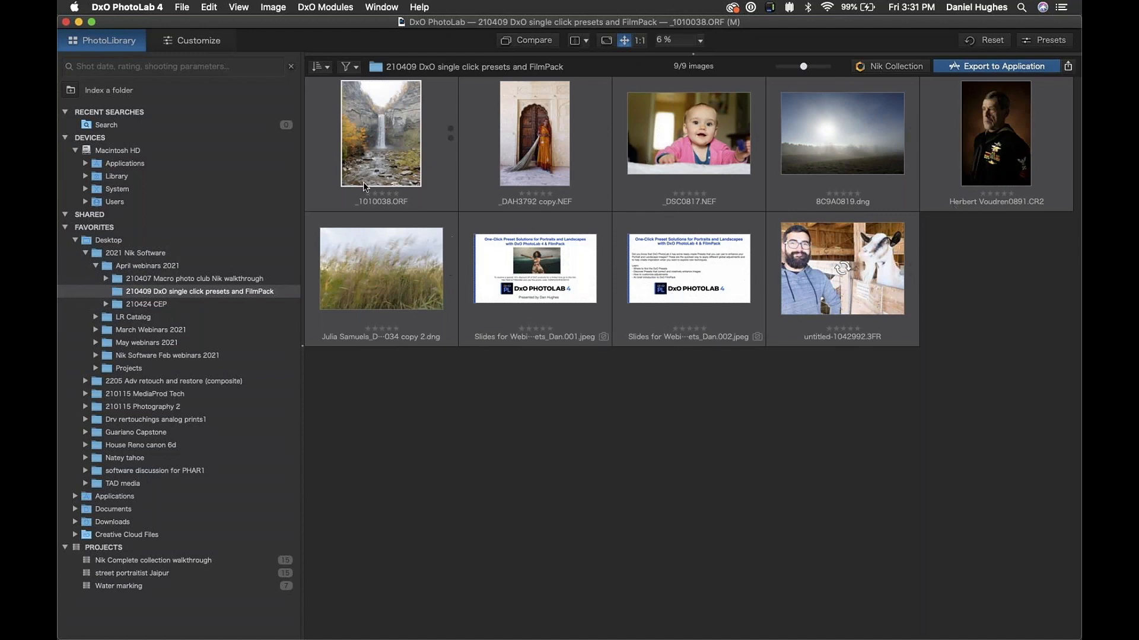
Step: Return to customizing with the waterfall photo _1010038.ORF, and delete the daylight color balance preset
click(382, 148)
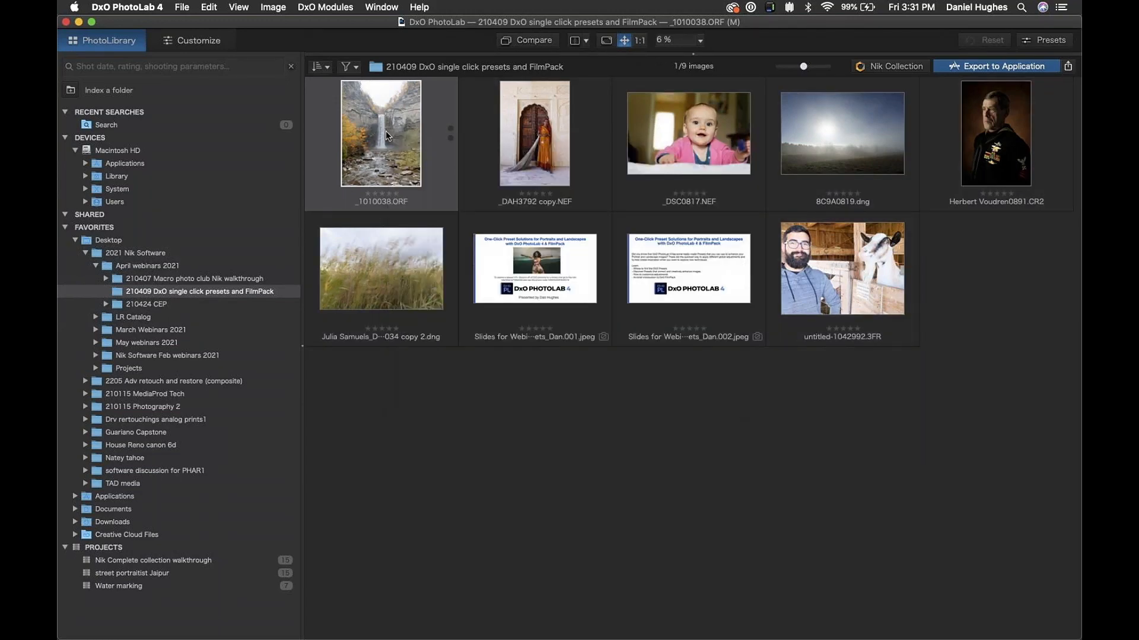
click(187, 42)
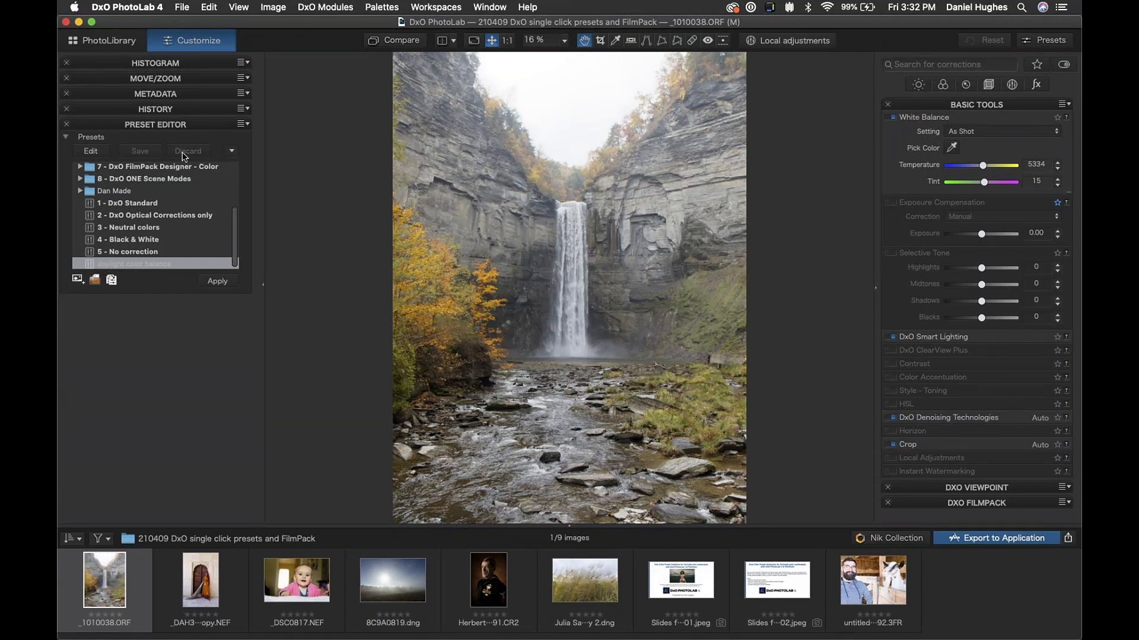
click(91, 151)
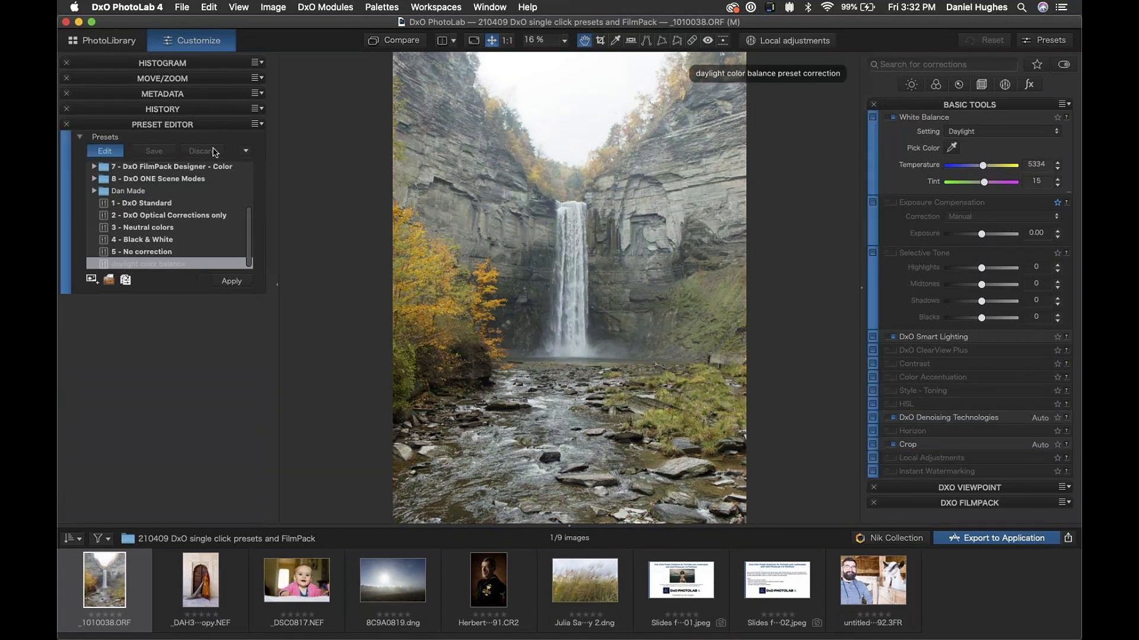
click(107, 153)
right_click(131, 267)
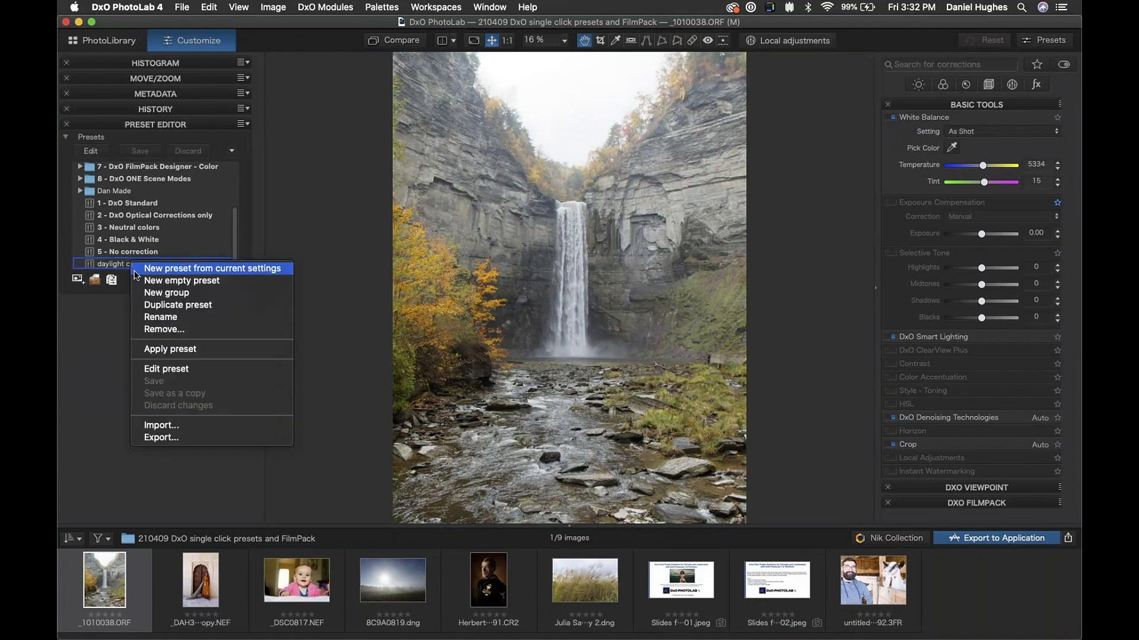
click(168, 330)
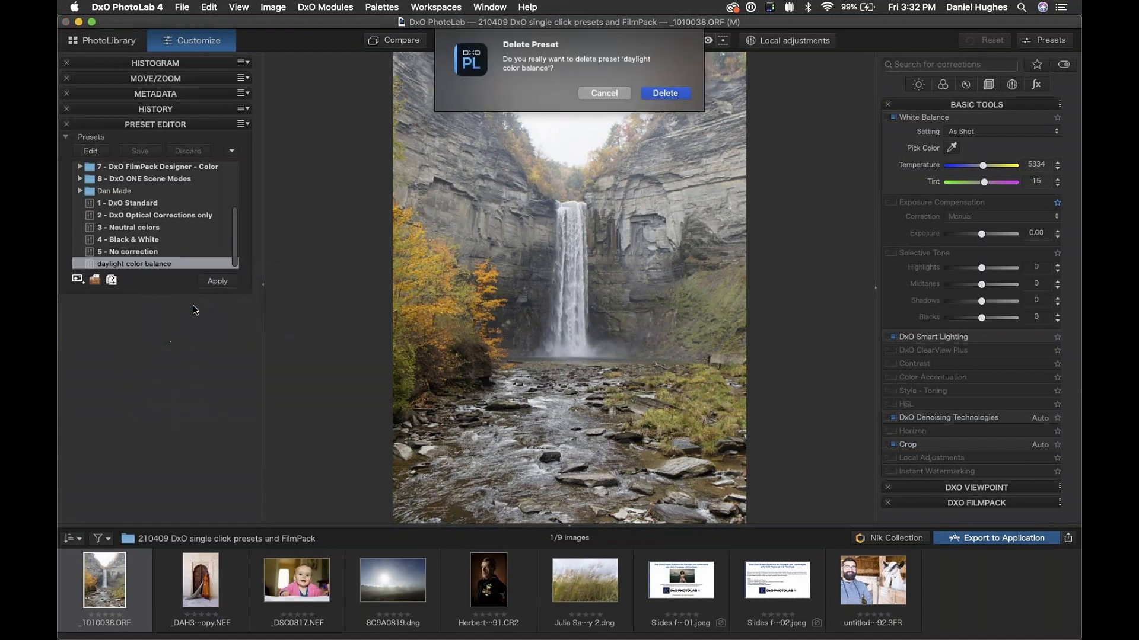
click(665, 93)
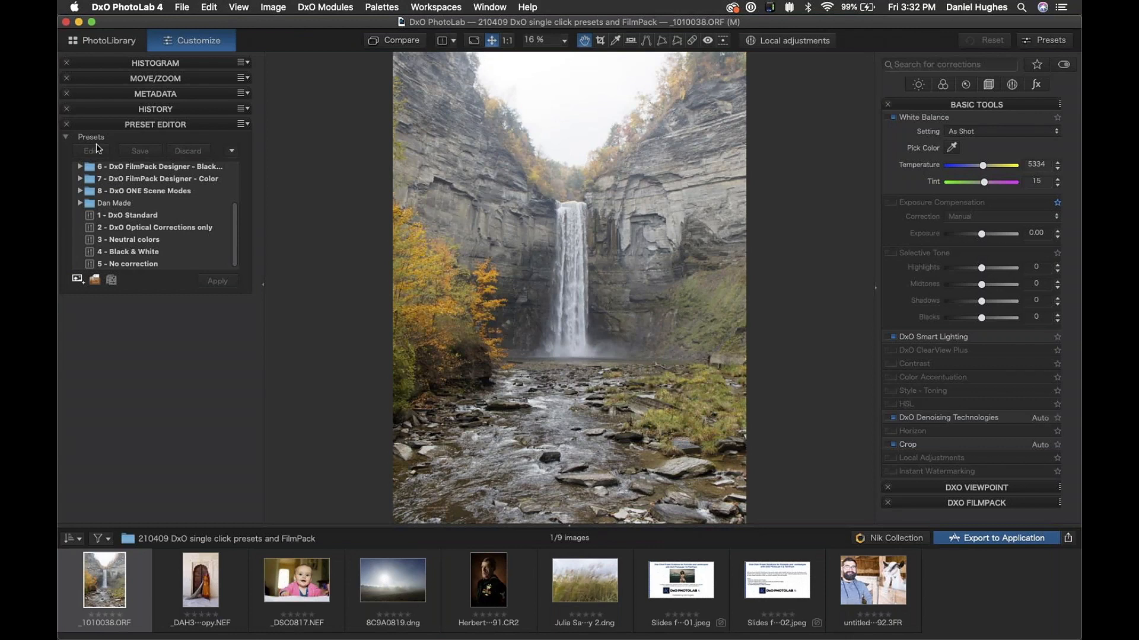
click(232, 152)
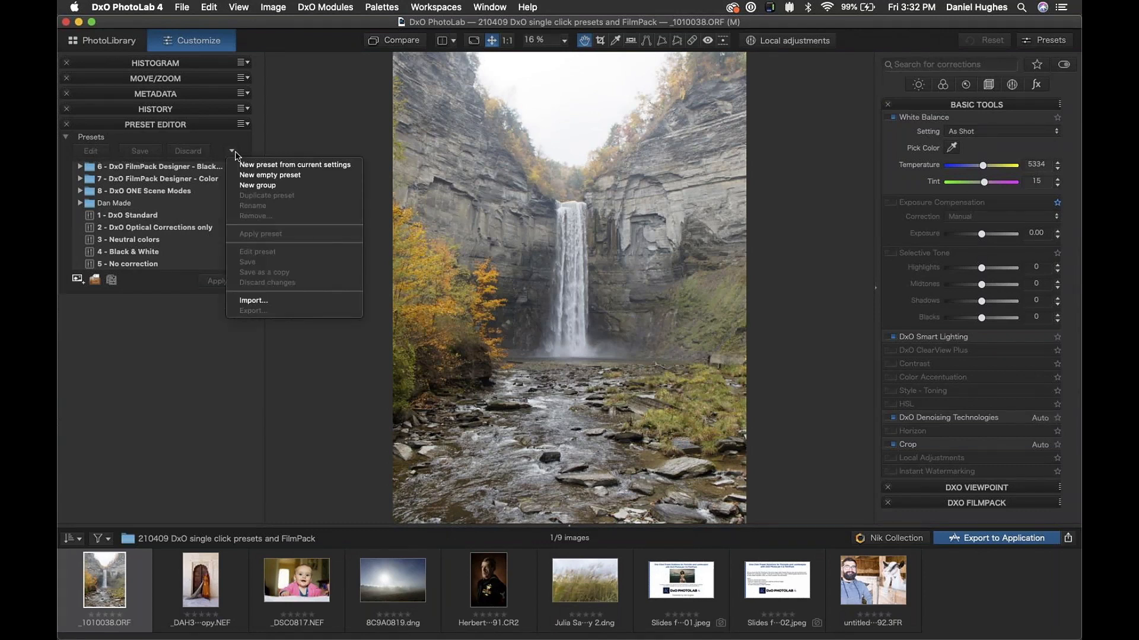
click(241, 143)
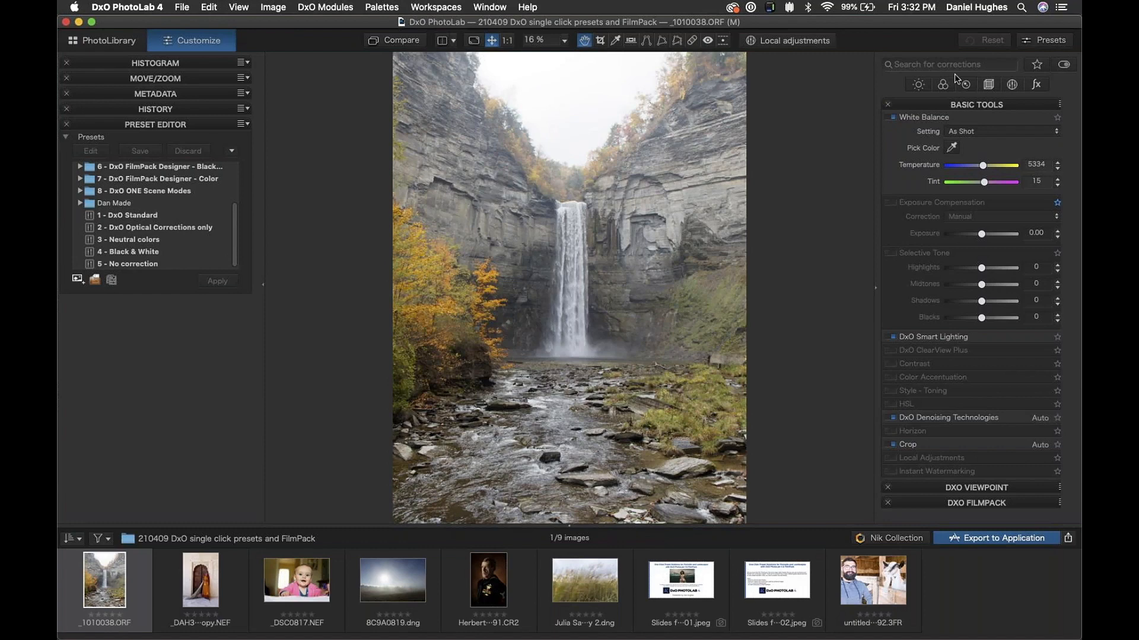
Step: Collapse the General purpose presets and apply the 6 - Landscape - Polarized postcard preset to the waterfall photo
click(1048, 43)
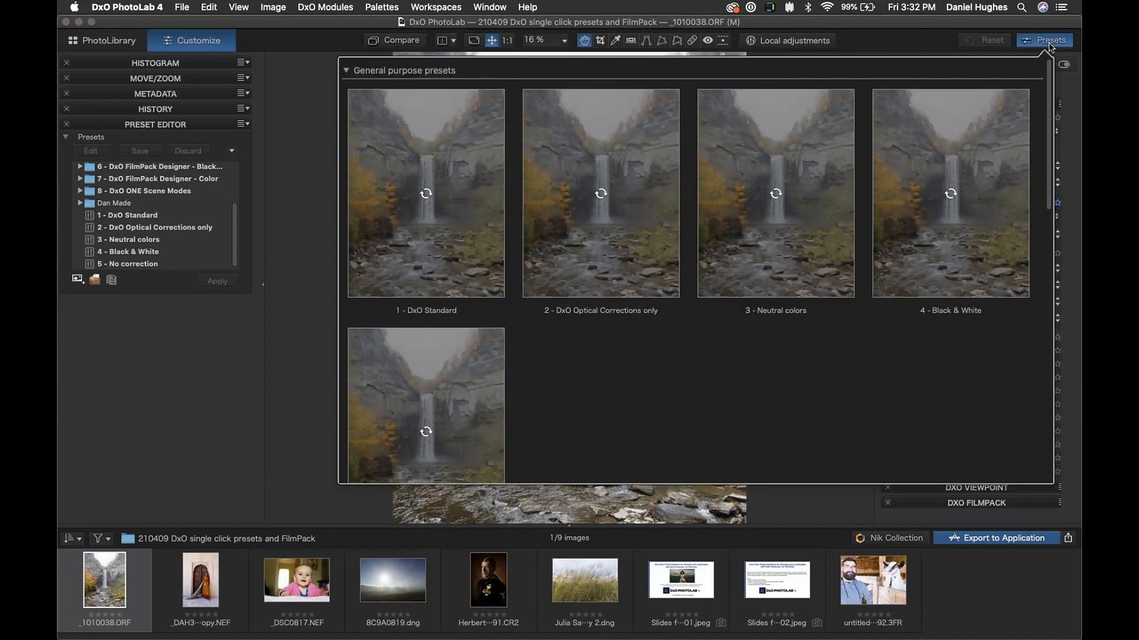
click(389, 70)
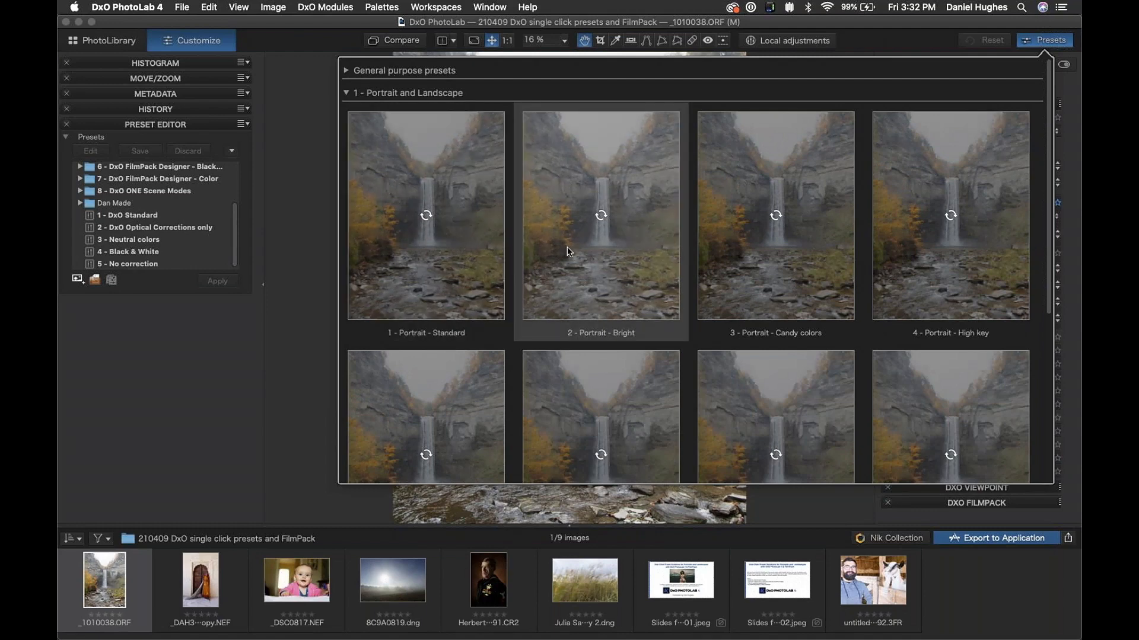
scroll(567, 246, down, 5)
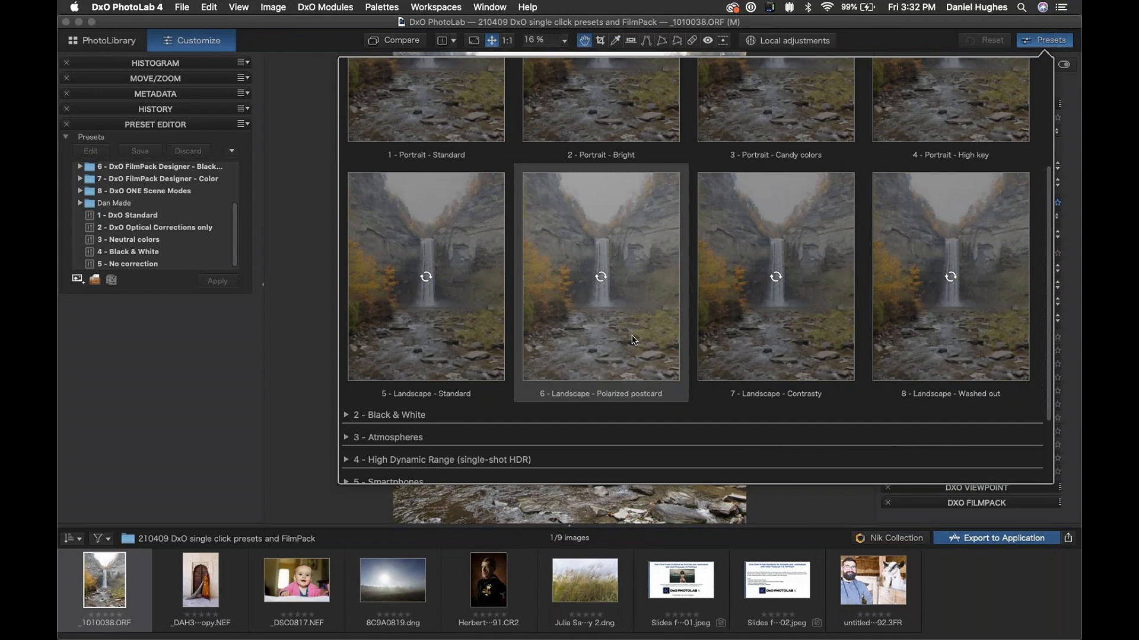
click(633, 340)
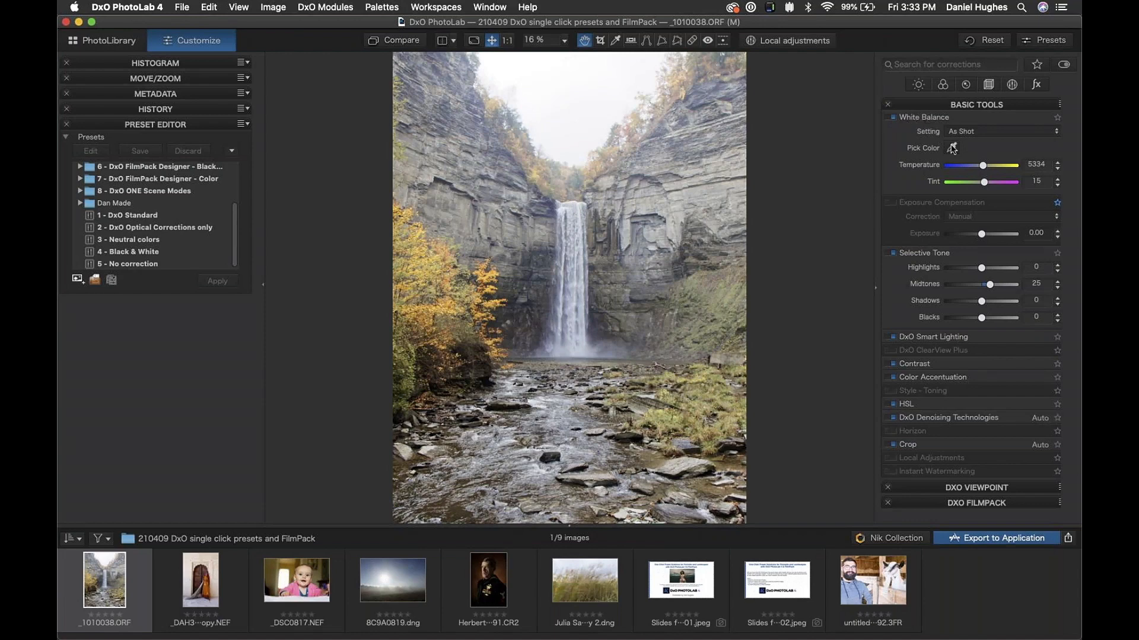
Step: Collapse the white balance correction and set the Color Accentuation saturation to 33 for the waterfall photo
click(934, 118)
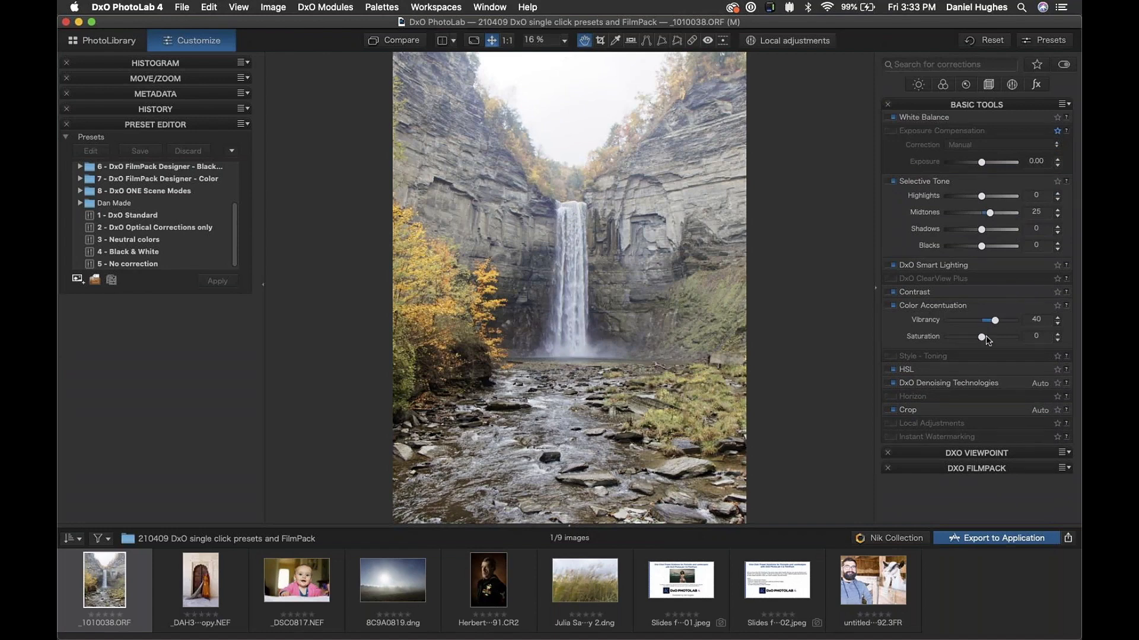
drag(981, 337, 995, 341)
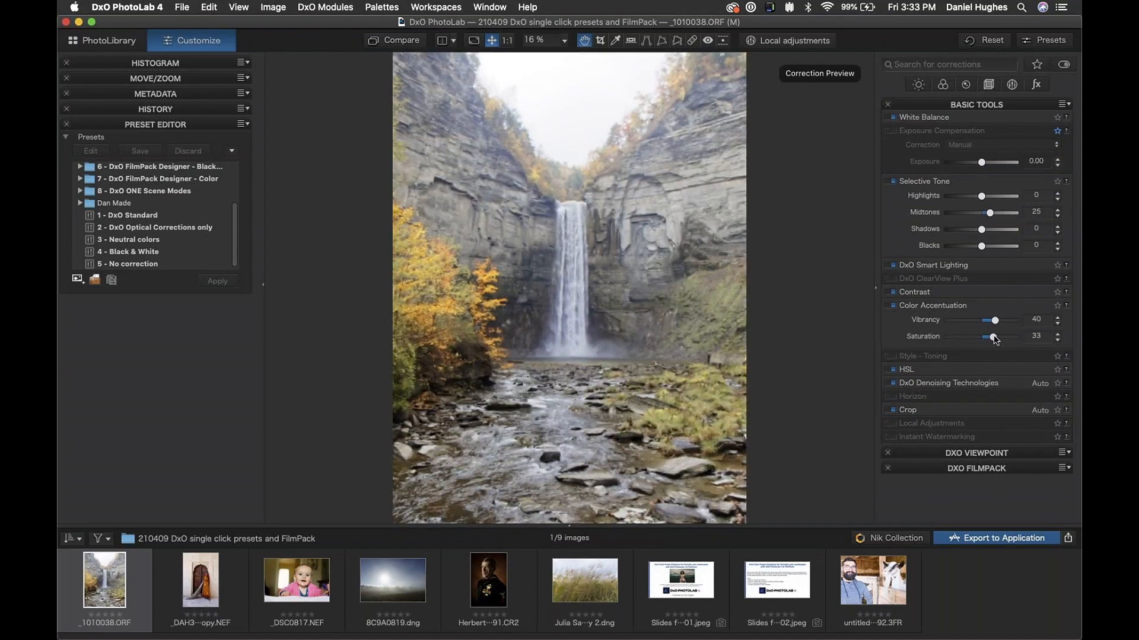
Step: In the HSL correction, set the blue channel's uniformity to -39
click(954, 370)
scroll(977, 309, down, 5)
scroll(958, 361, down, 2)
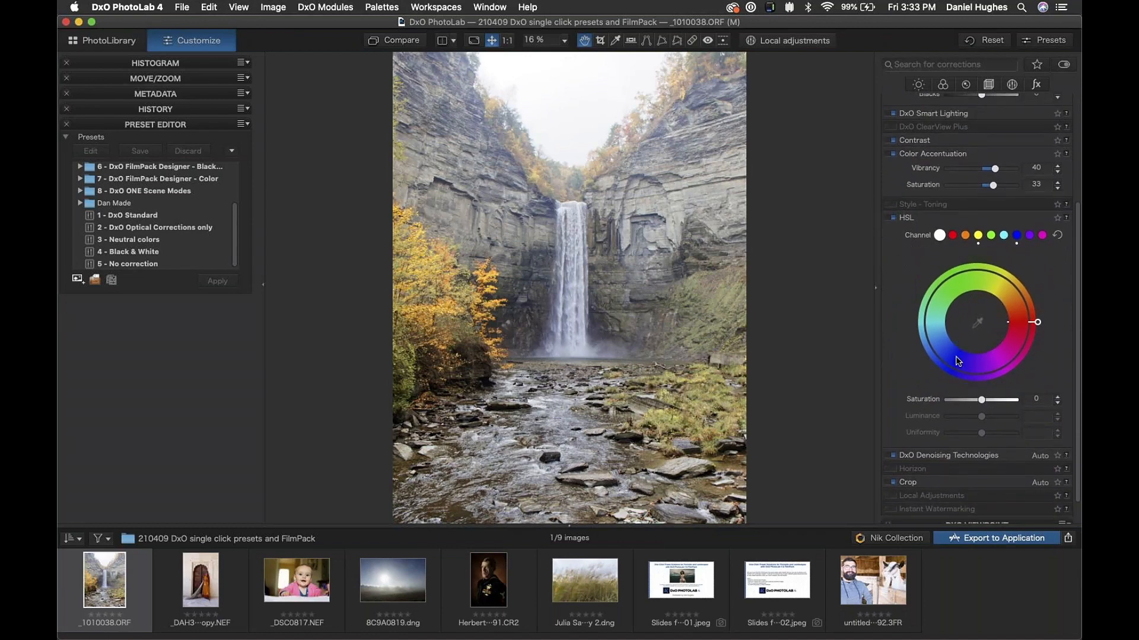
click(1017, 235)
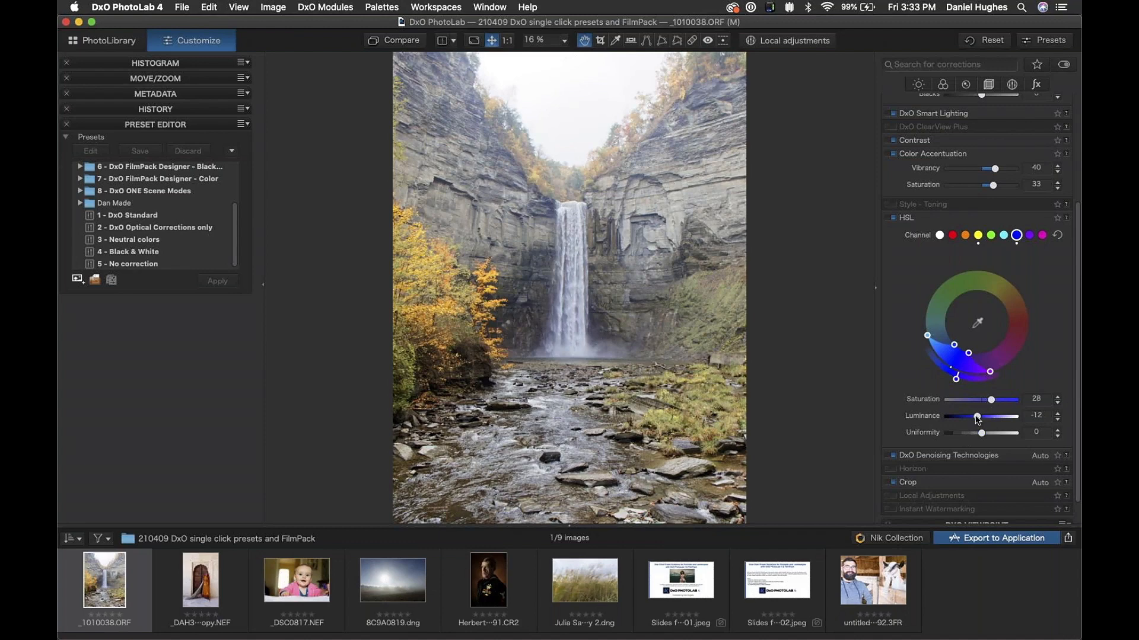
drag(981, 433, 946, 437)
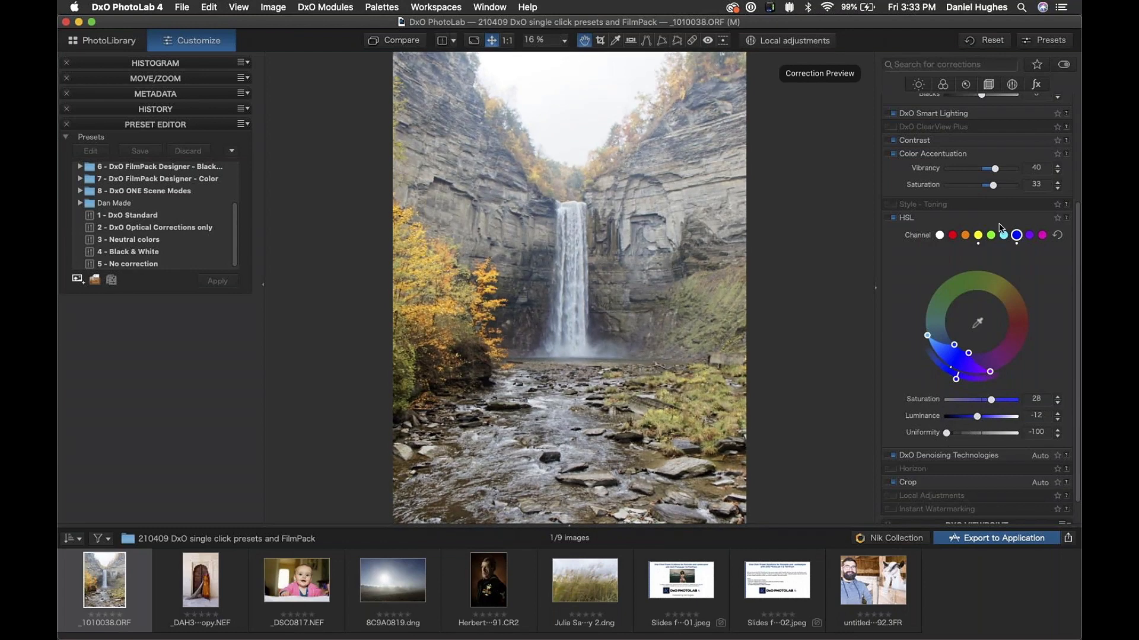
drag(947, 436, 969, 435)
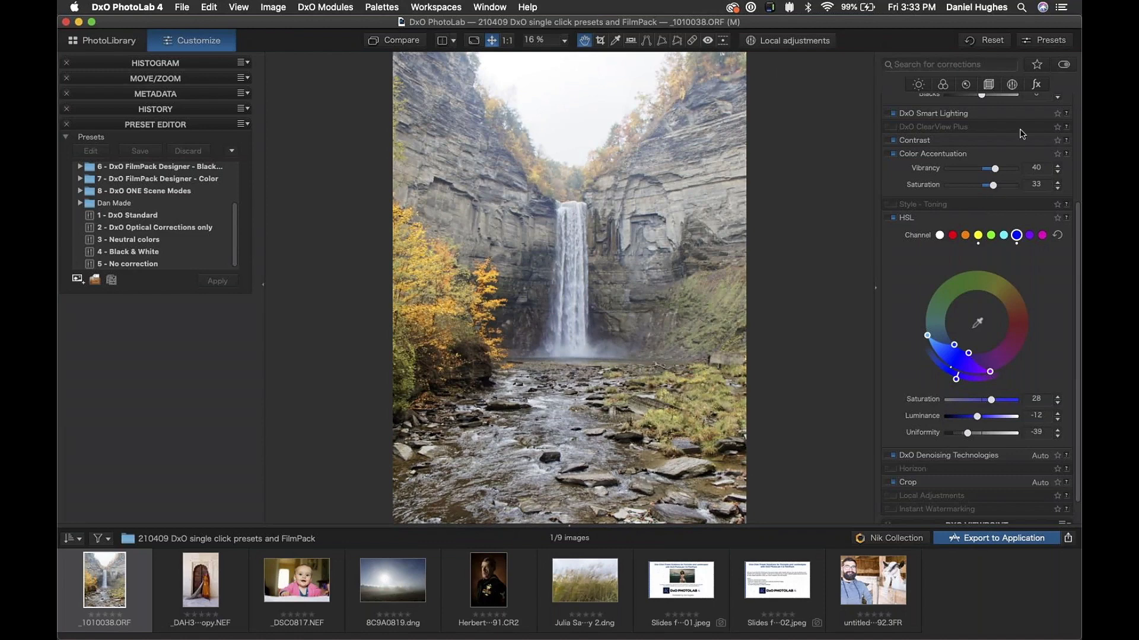
Step: Set the Selective Tone highlights to -38, and switch from the Basic Tools to the DxO FilmPack corrections
click(940, 217)
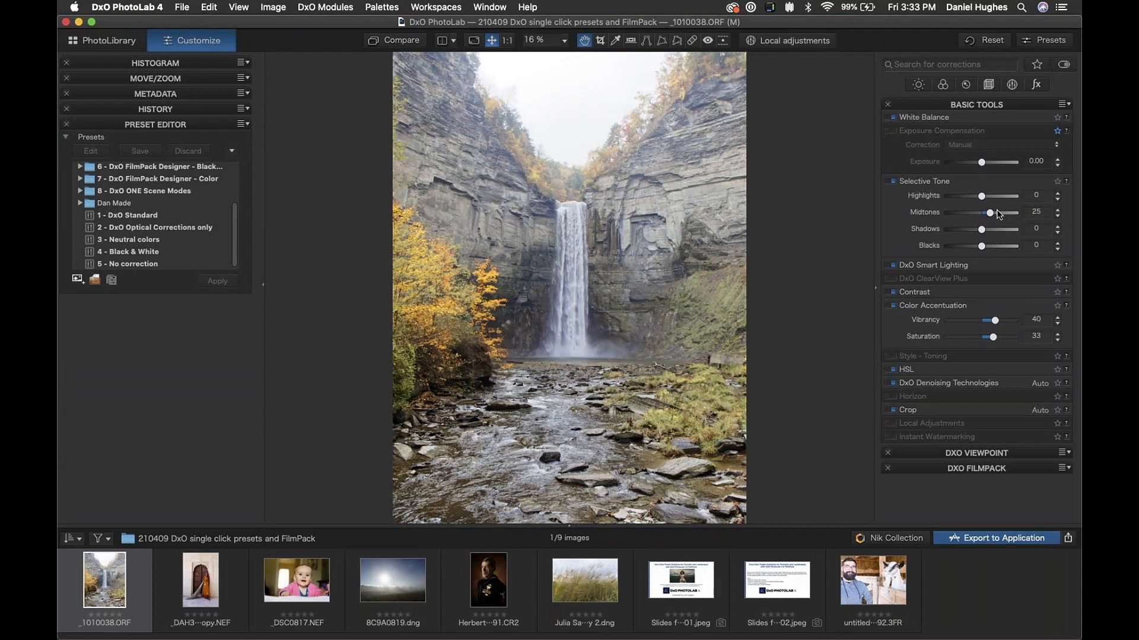
drag(983, 201, 970, 201)
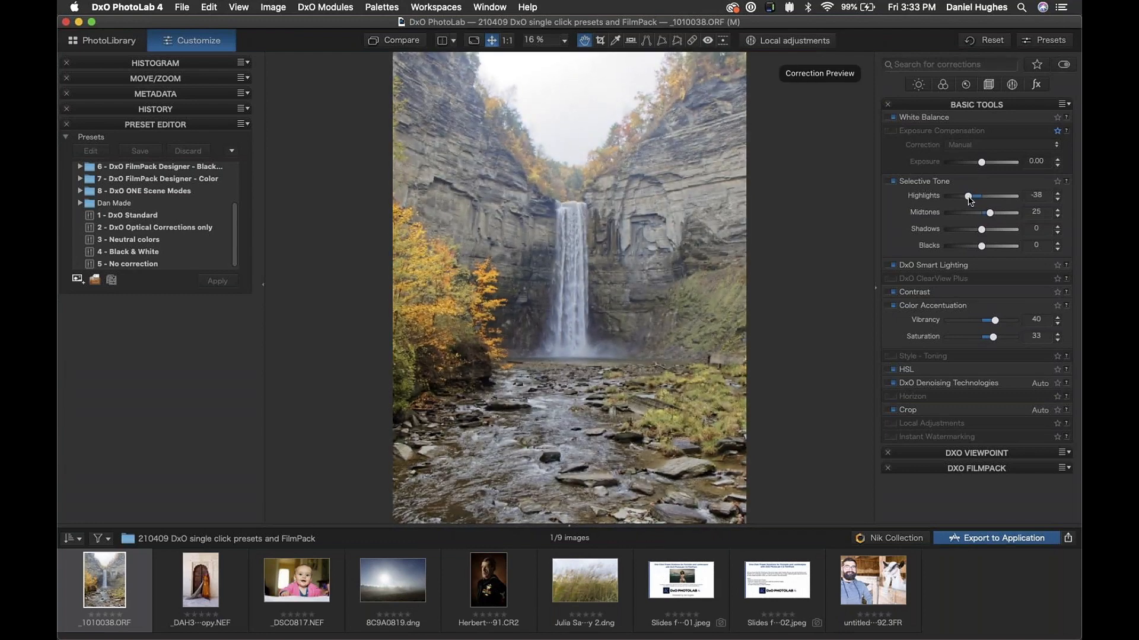
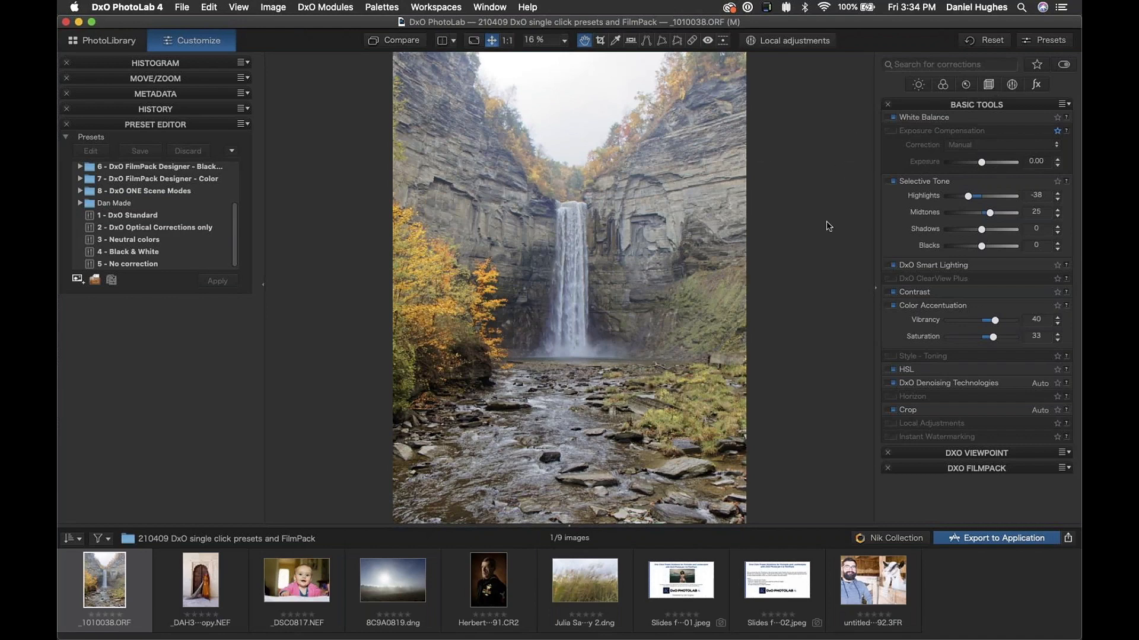
click(933, 106)
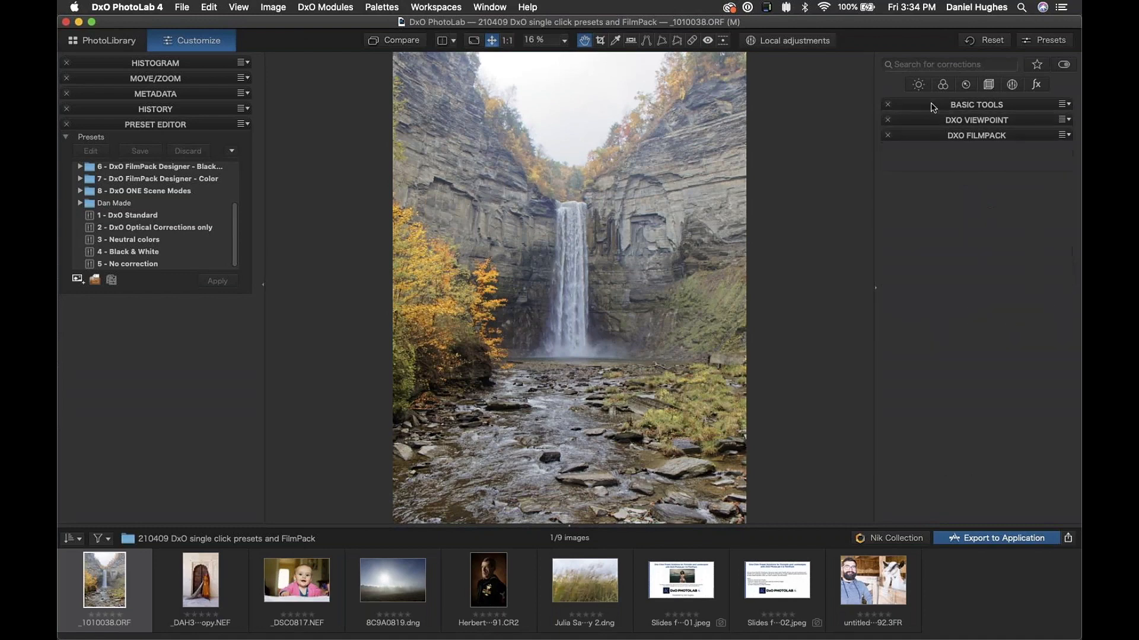
click(922, 139)
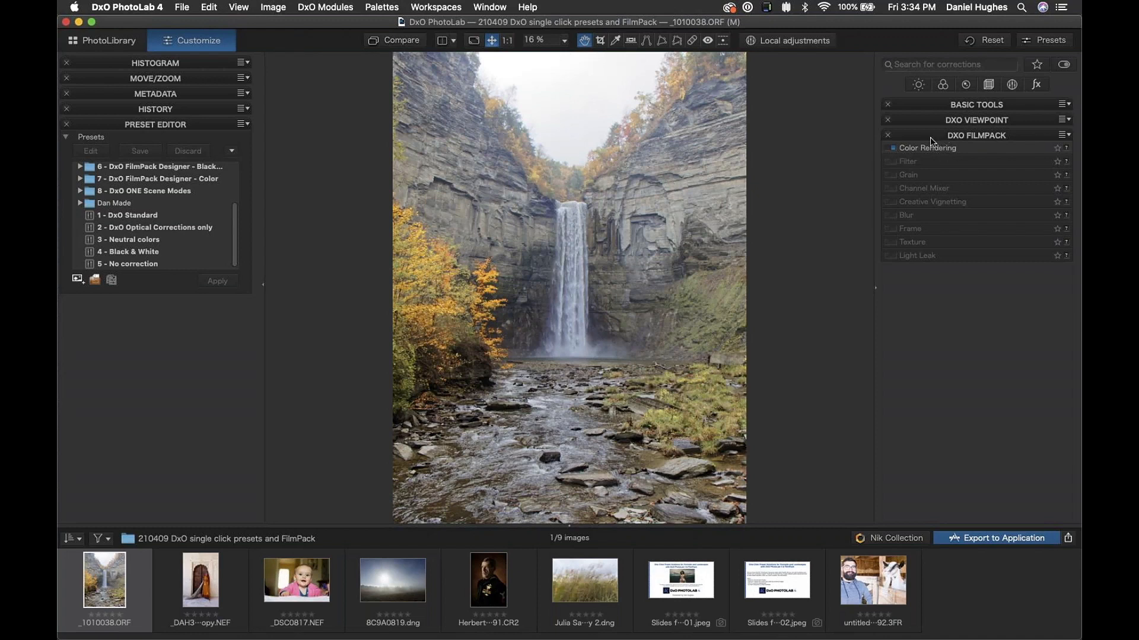
Step: Enable the FilmPack Filter, Grain, Channel Mixer, Creative Vignetting, Blur, Frame, Texture and Light Leak corrections on the waterfall photo
click(892, 163)
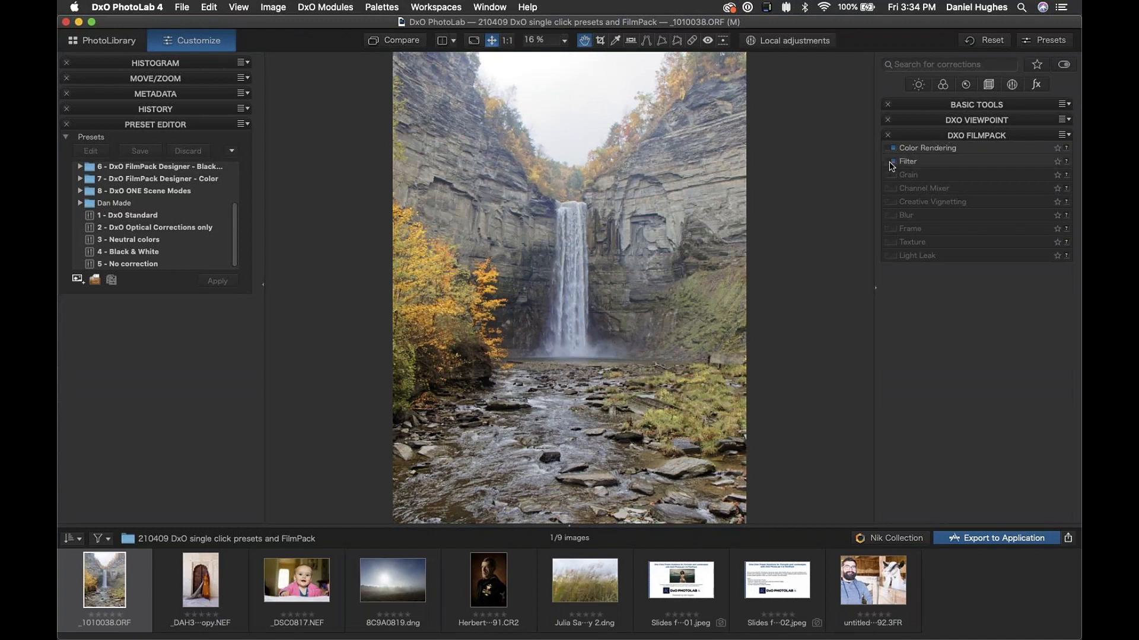
click(893, 175)
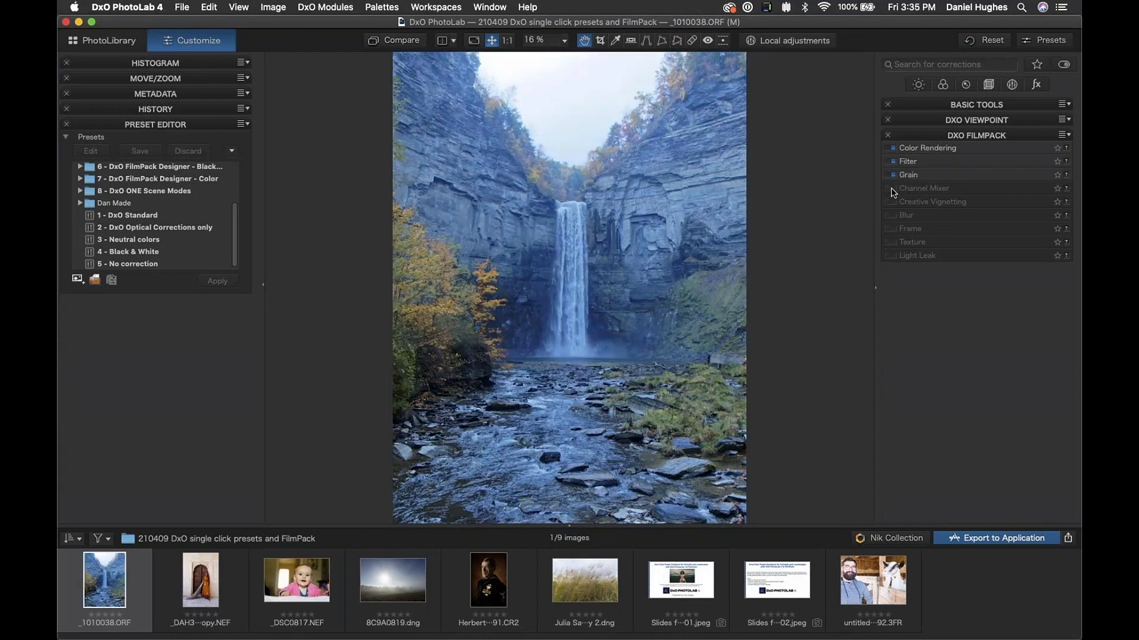
click(892, 189)
click(893, 202)
click(893, 215)
click(892, 229)
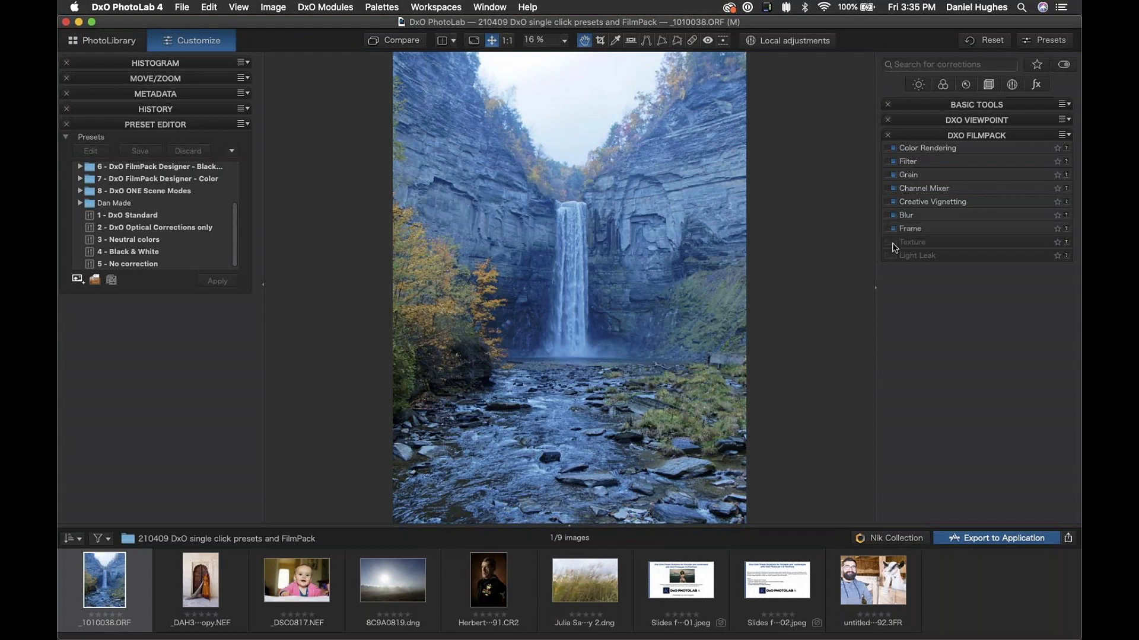
click(893, 242)
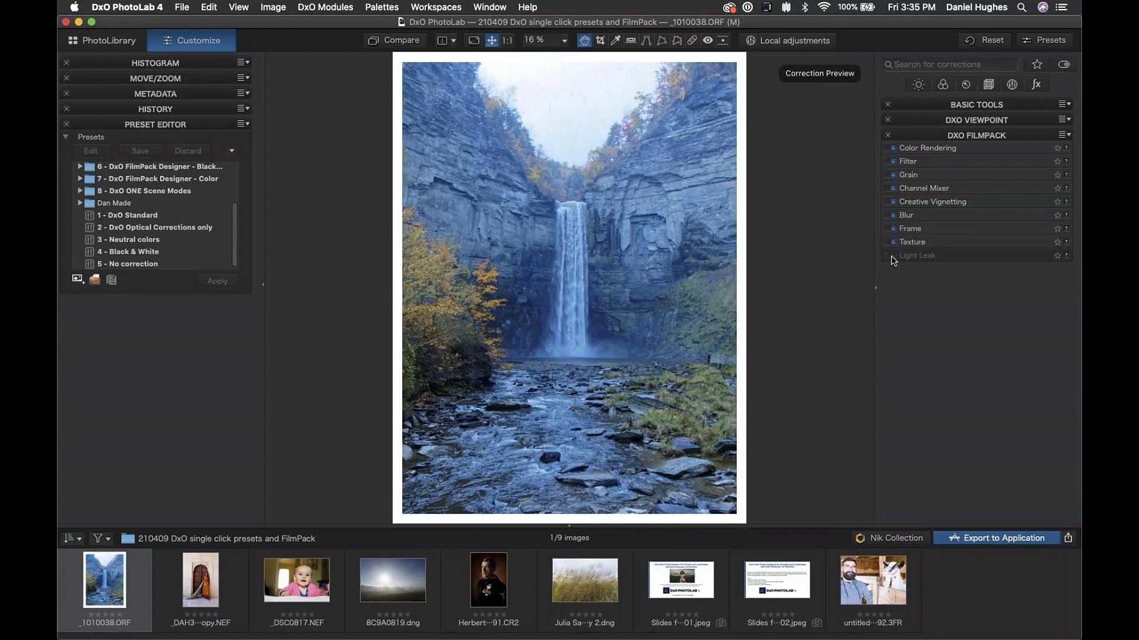
click(891, 257)
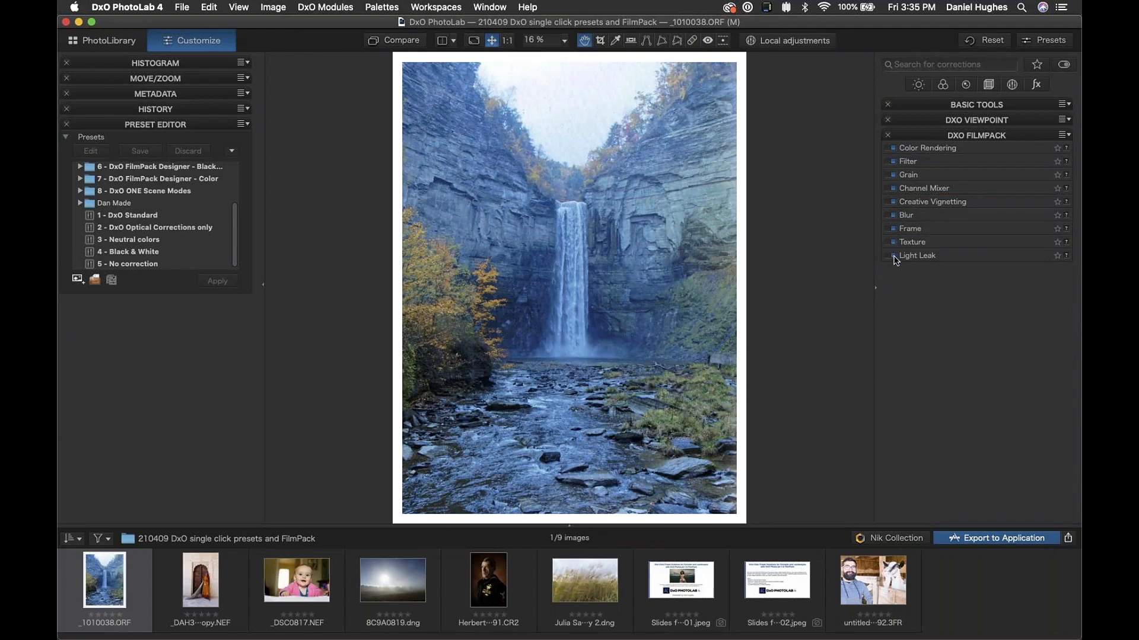
Step: Disable all FilmPack effects from Light Leak up through Filter, leaving only Color Rendering enabled
click(893, 257)
click(893, 243)
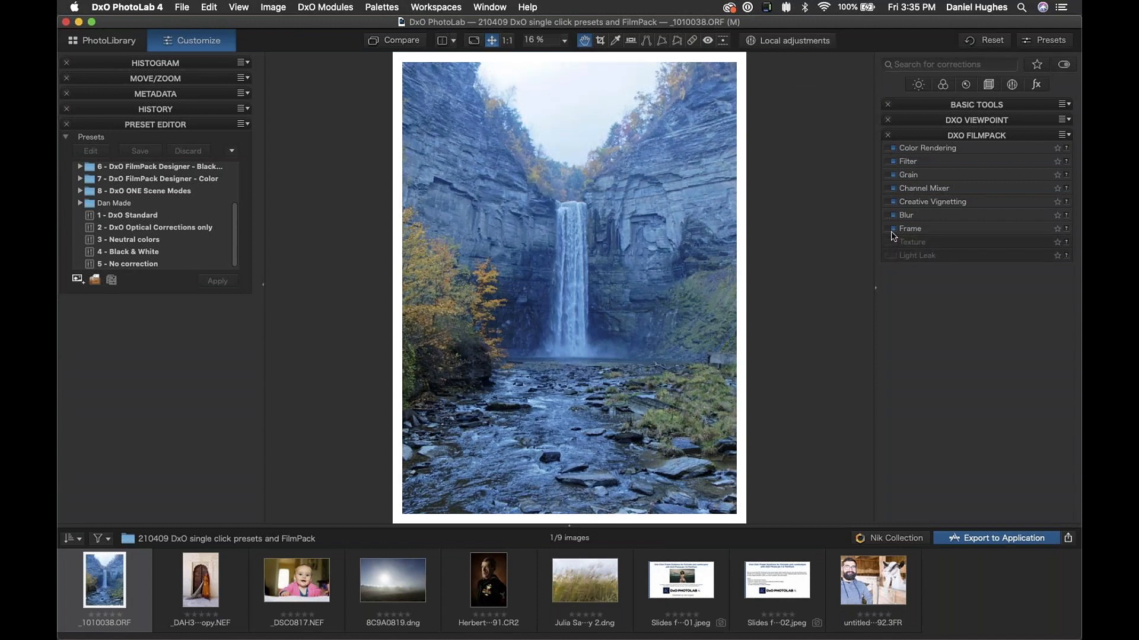
click(893, 230)
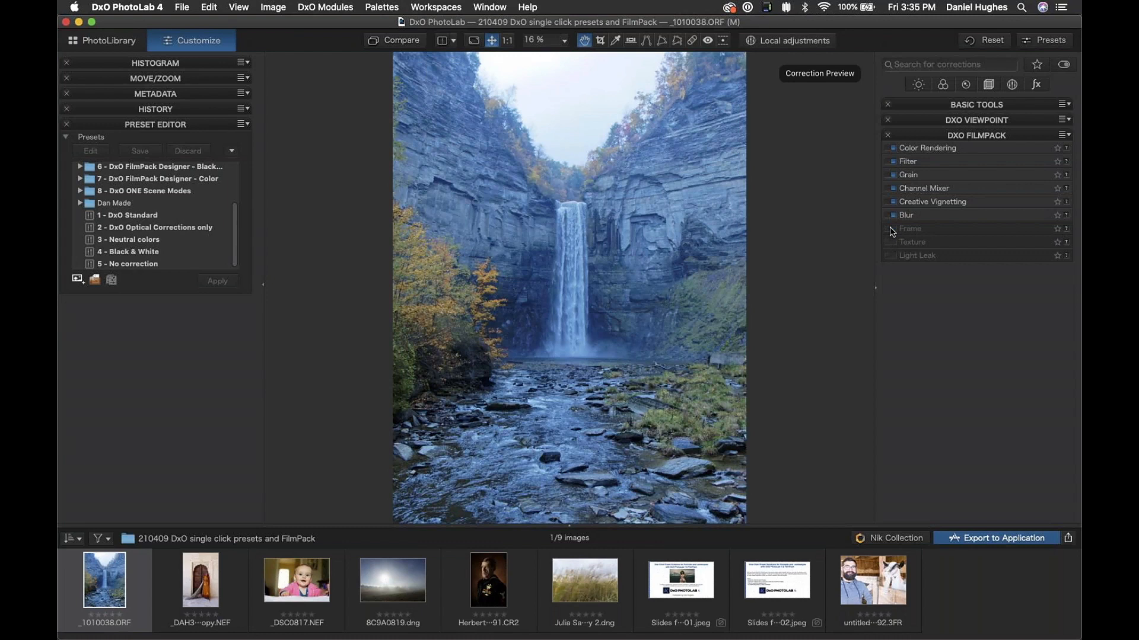
click(893, 215)
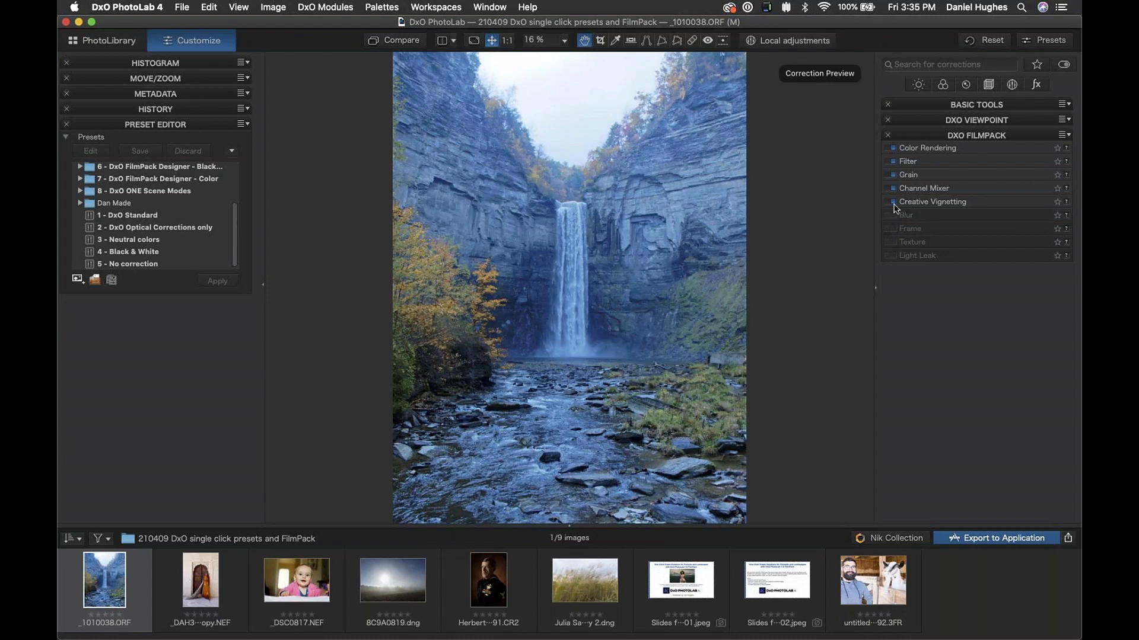
click(893, 201)
click(892, 188)
click(893, 175)
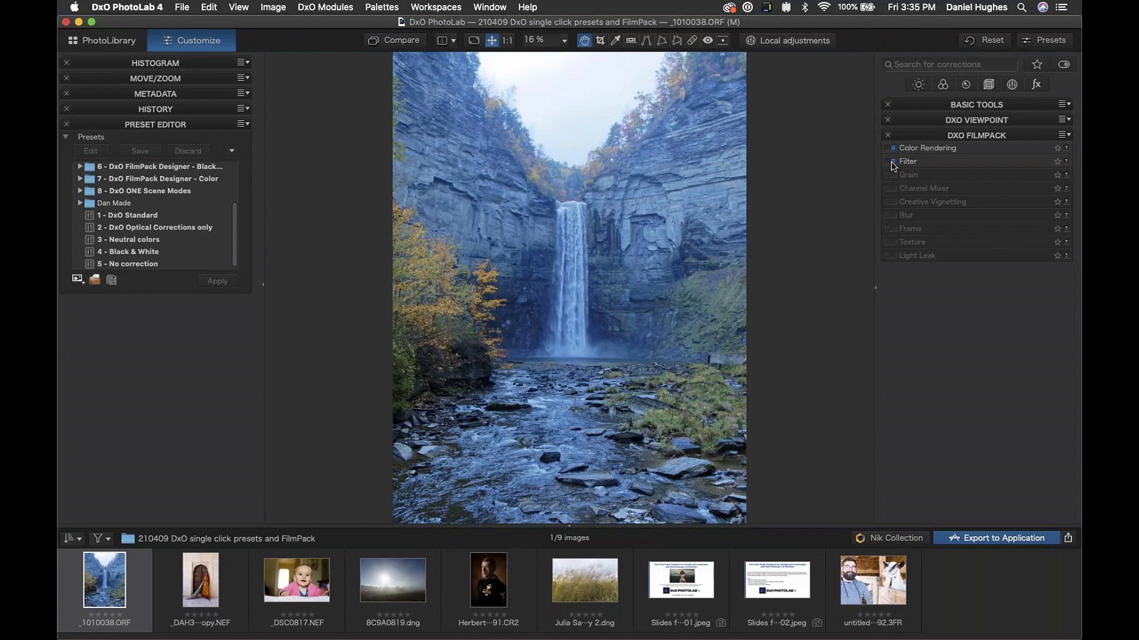
click(891, 162)
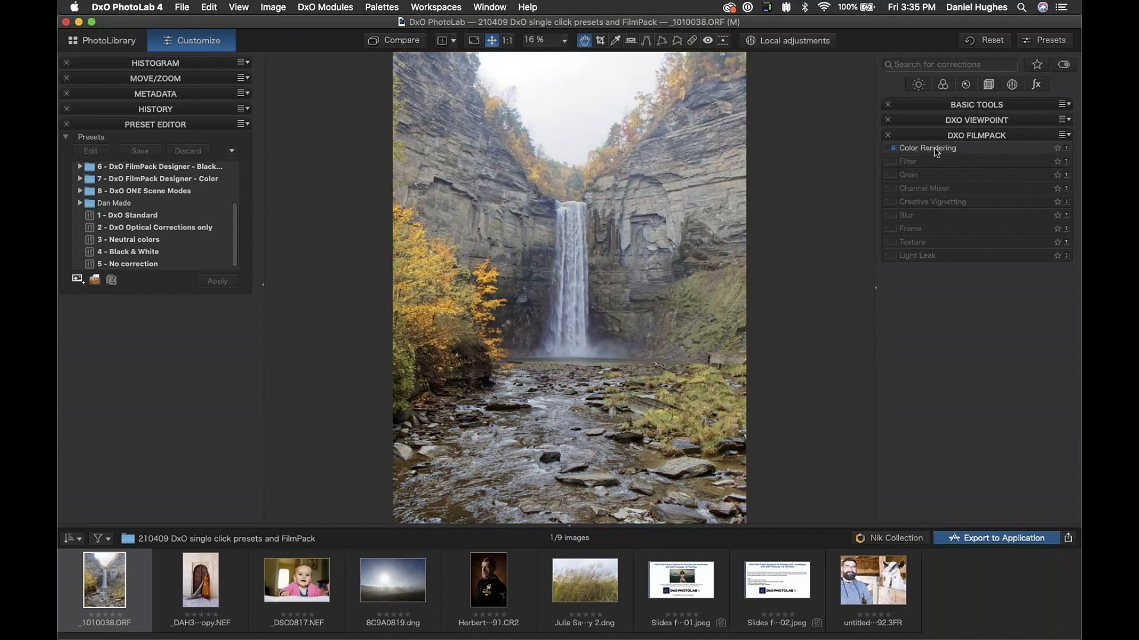
Step: Expand the Color Rendering correction and review its available categories and generic renderings
click(929, 149)
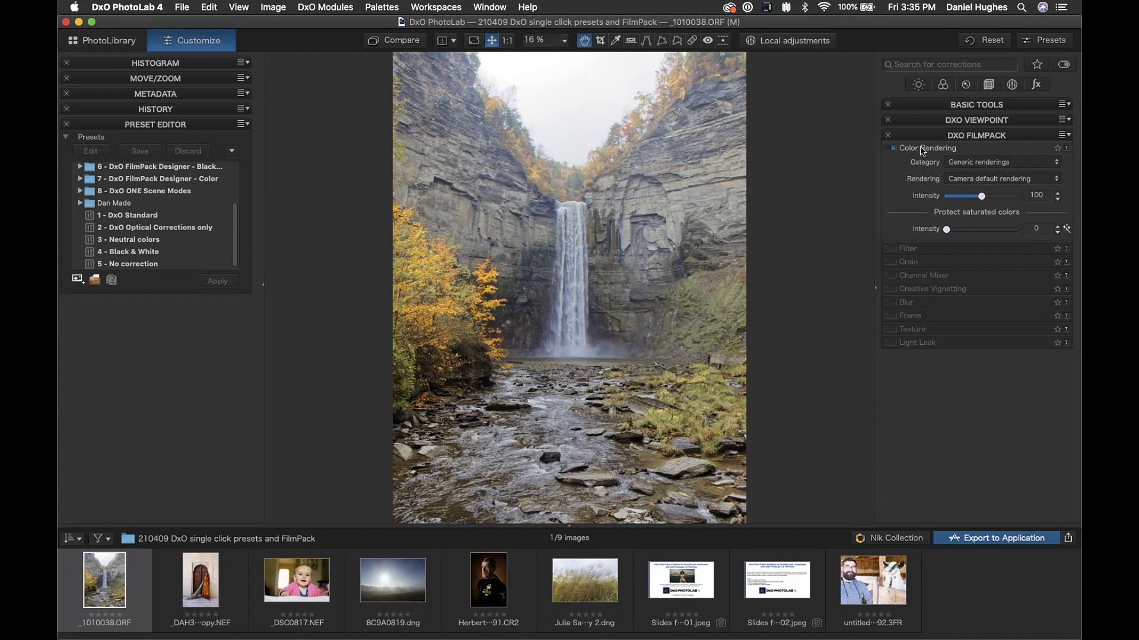
click(1041, 168)
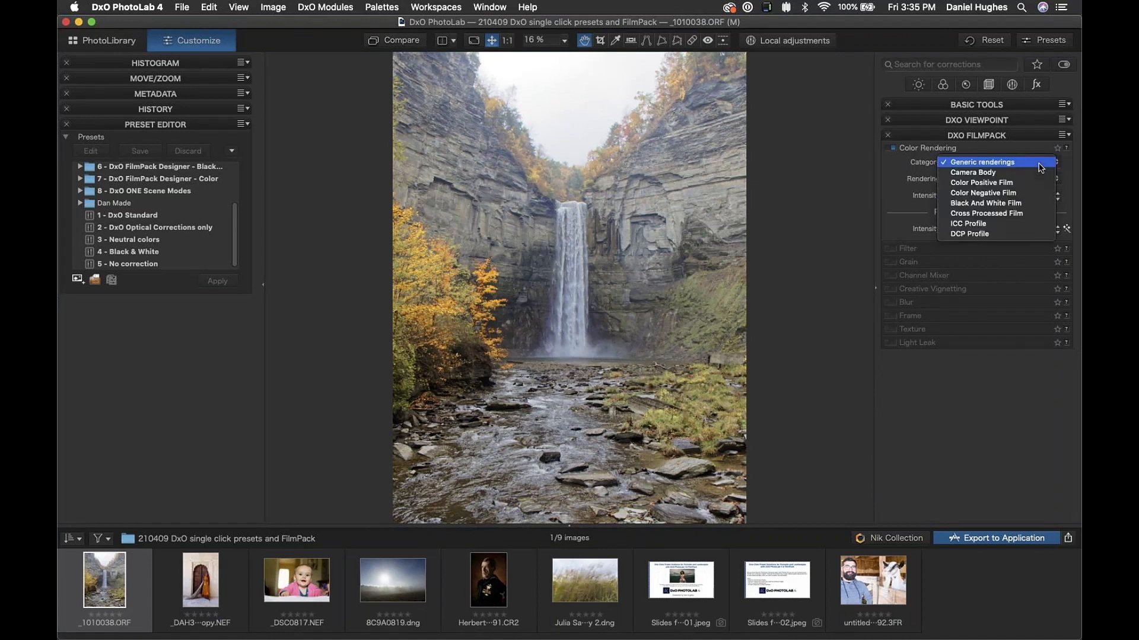
click(1039, 163)
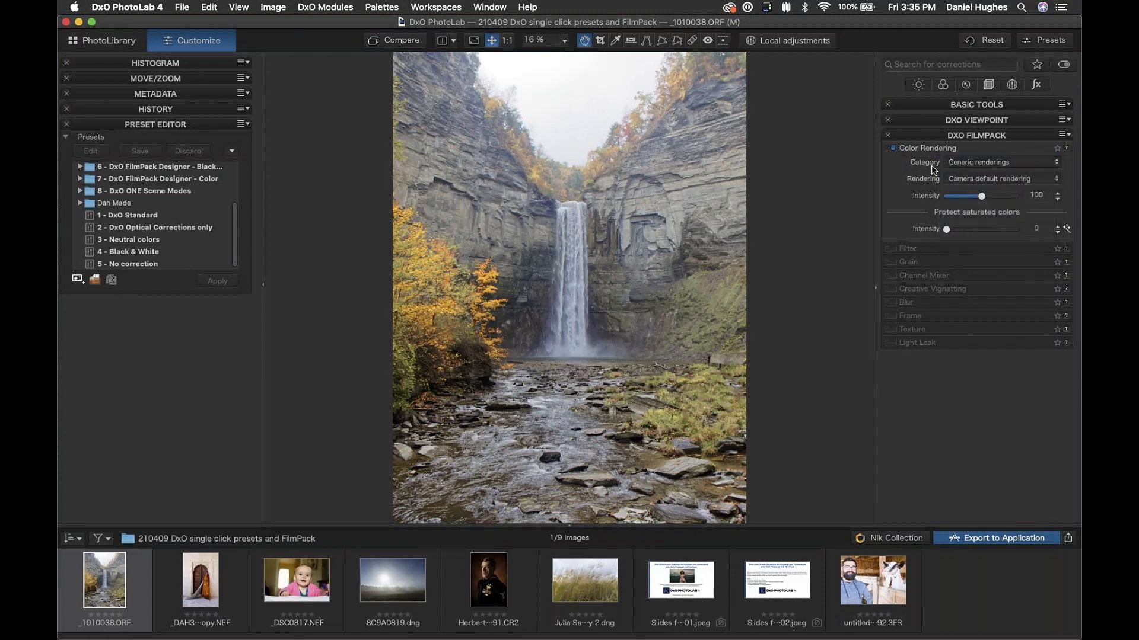
click(1014, 165)
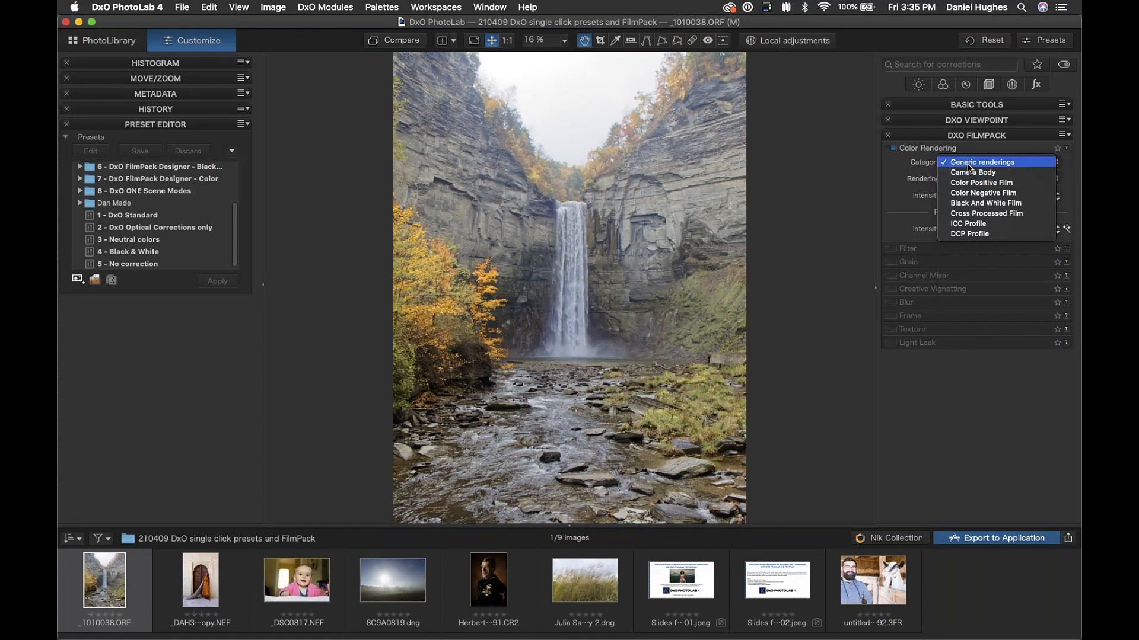
click(1001, 167)
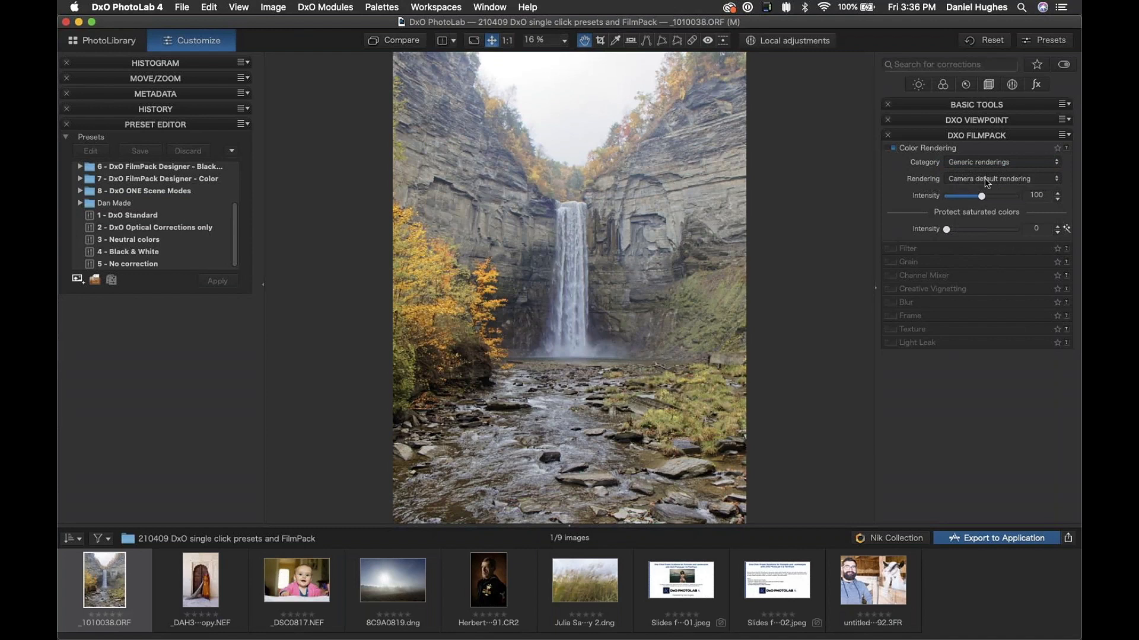
click(986, 180)
click(987, 180)
Step: Change the Color Rendering category to Color Positive Film, keeping the Agfa Precisa 100 rendering
click(1022, 167)
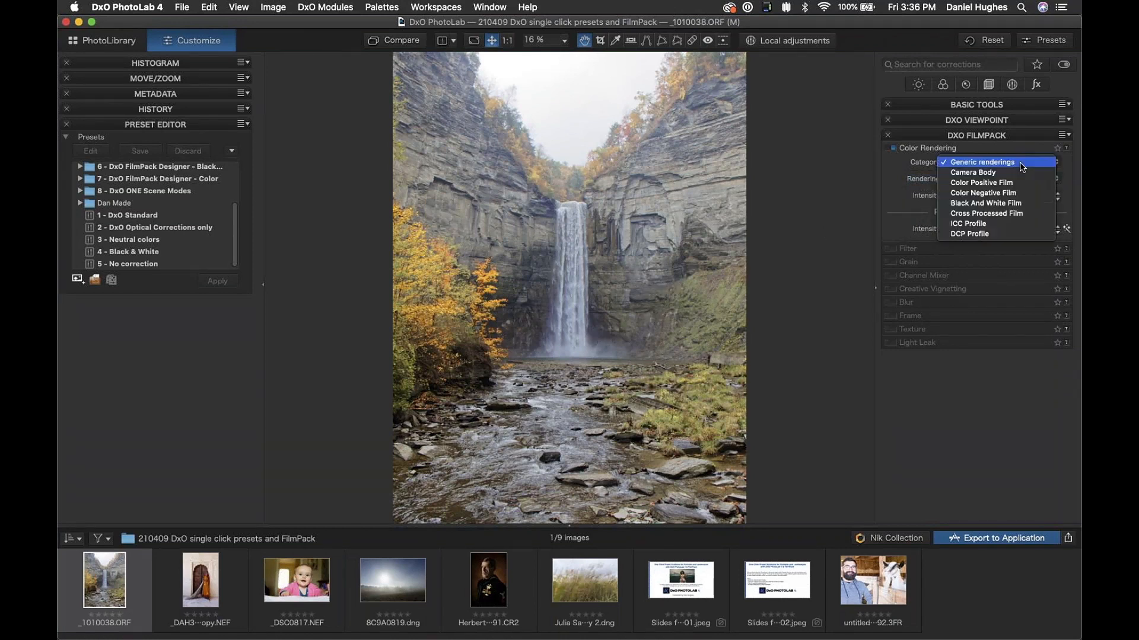
click(981, 184)
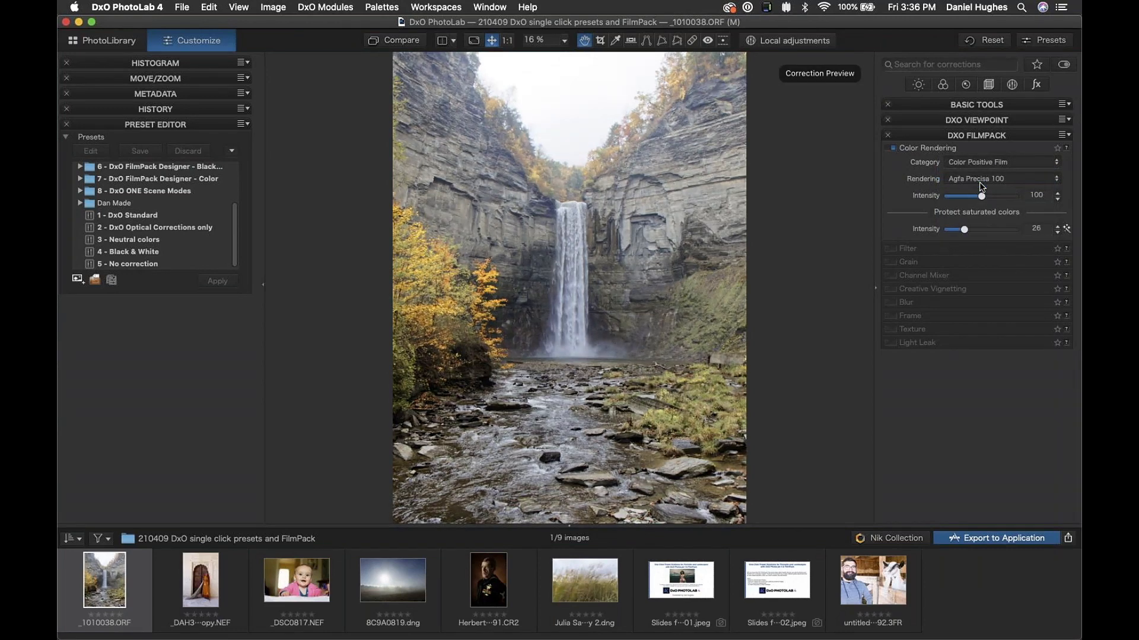
click(1031, 180)
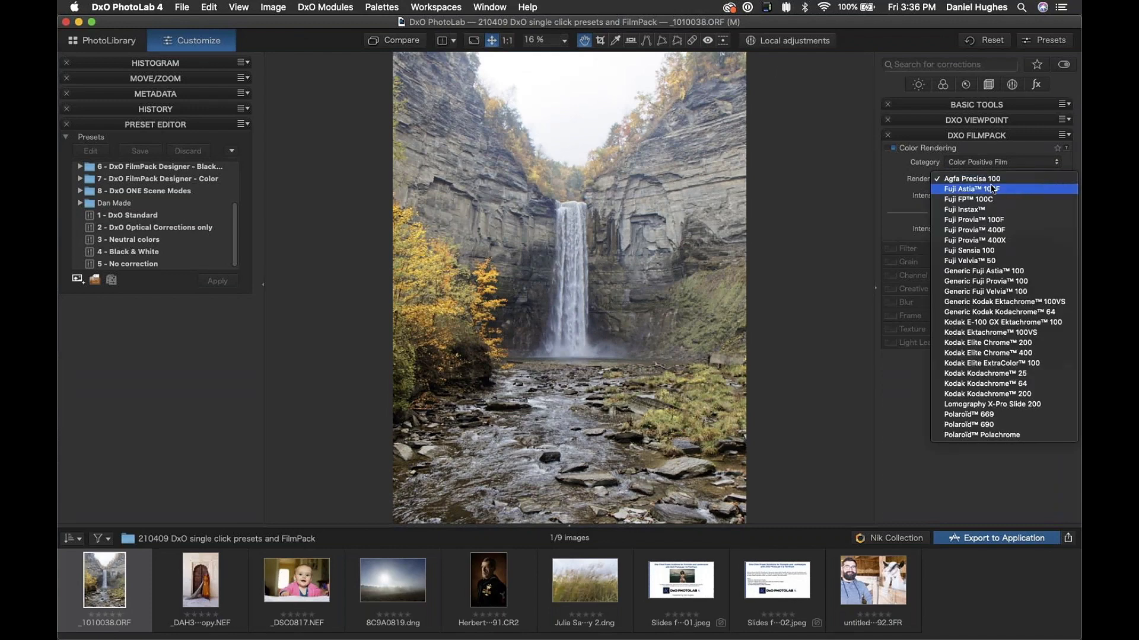
click(1043, 179)
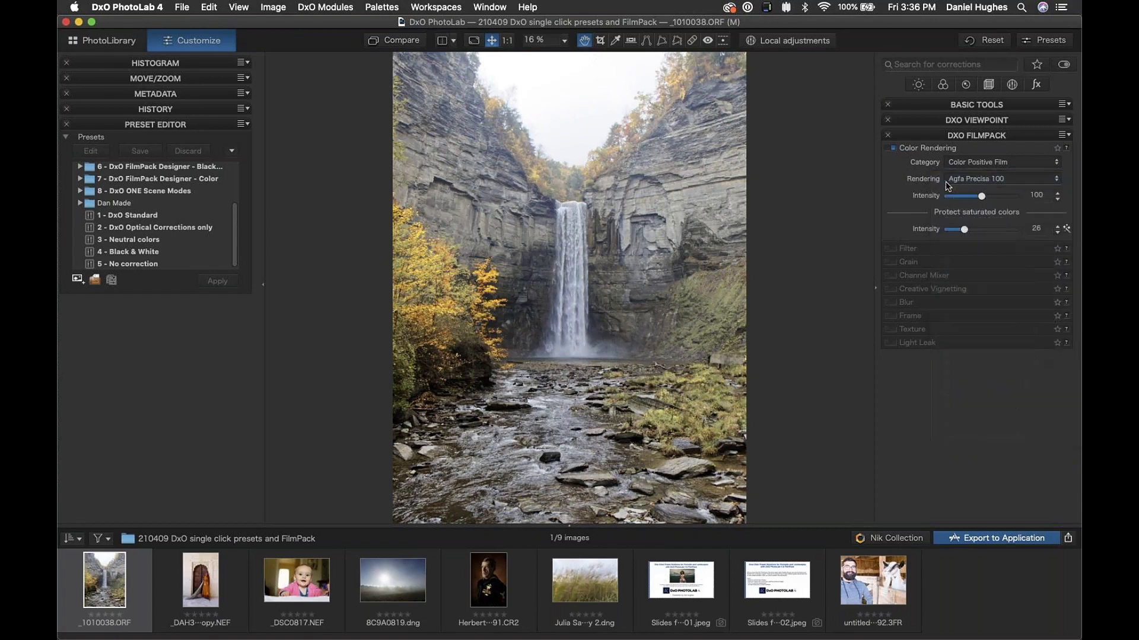
Step: Try the Fuji Provia 400X, Generic Fuji Astia 100 and Kodak Kodachrome 25 renderings on the waterfall photo
click(1020, 181)
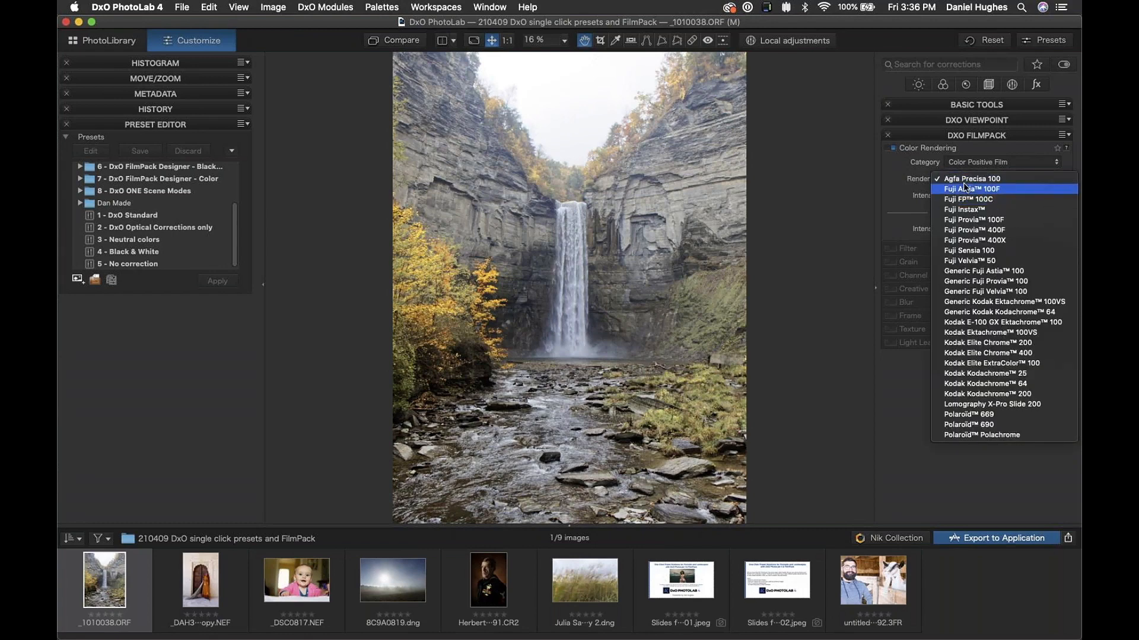
click(954, 240)
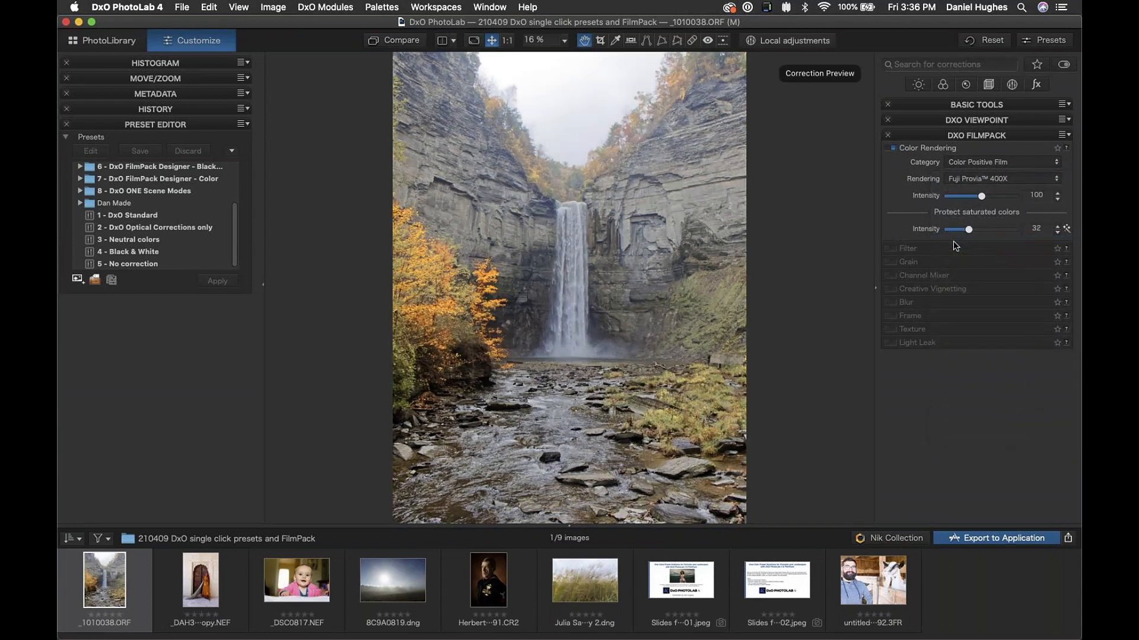
click(982, 178)
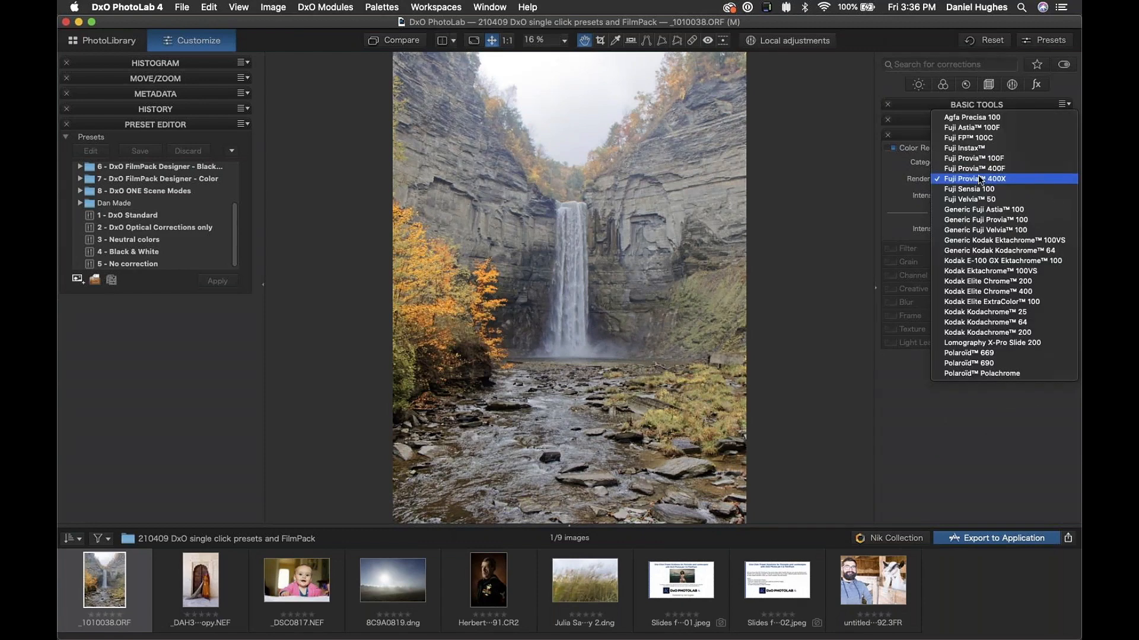
click(962, 210)
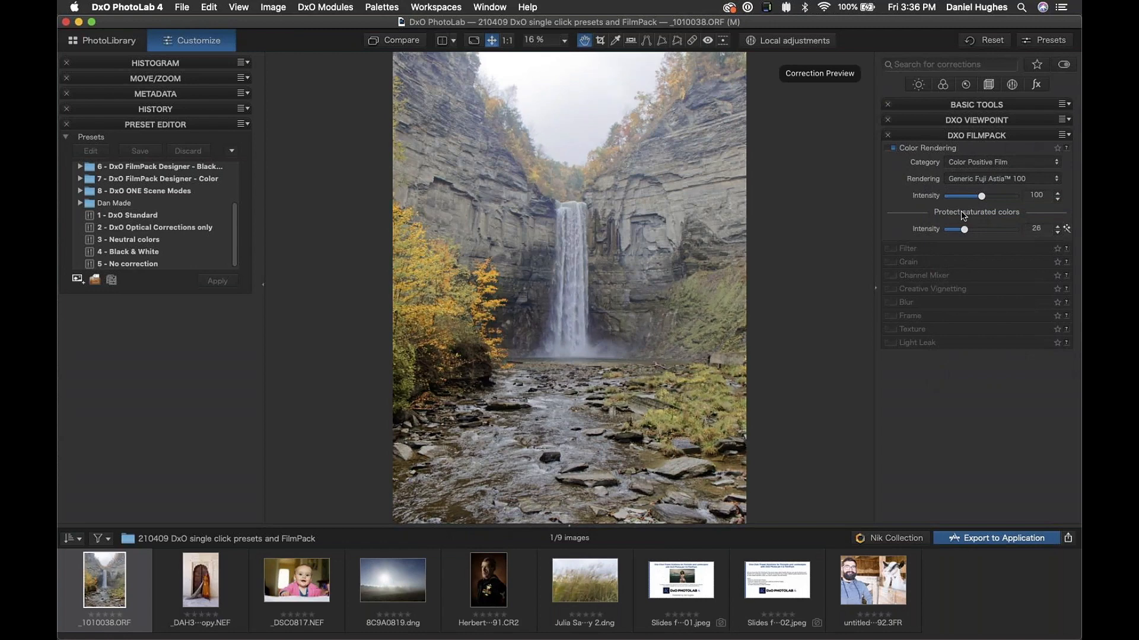
click(969, 178)
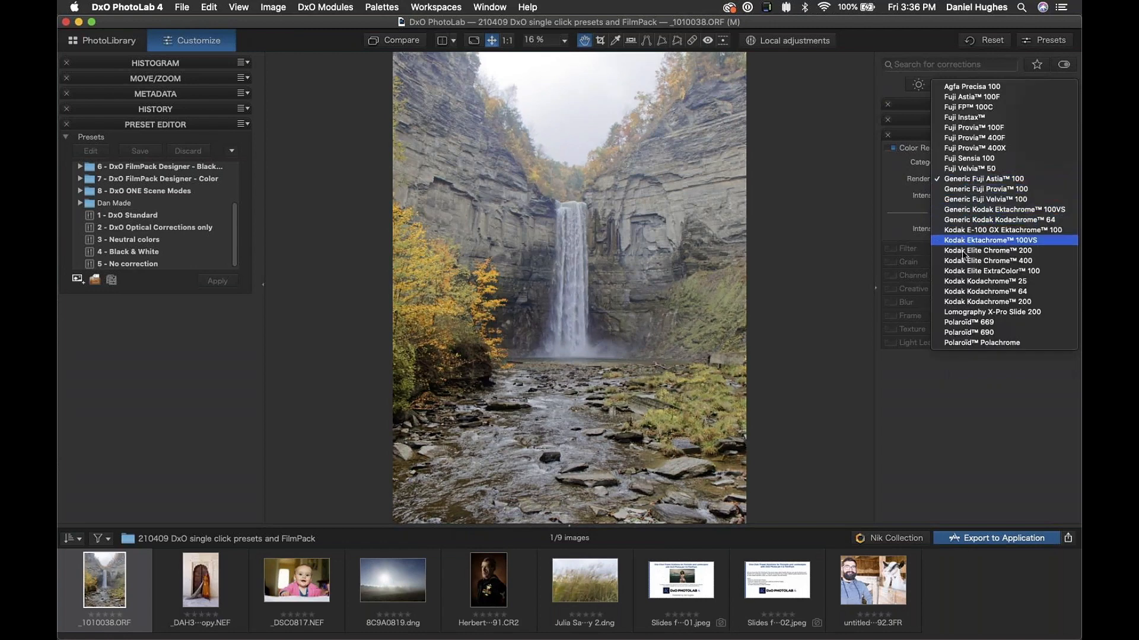
click(959, 281)
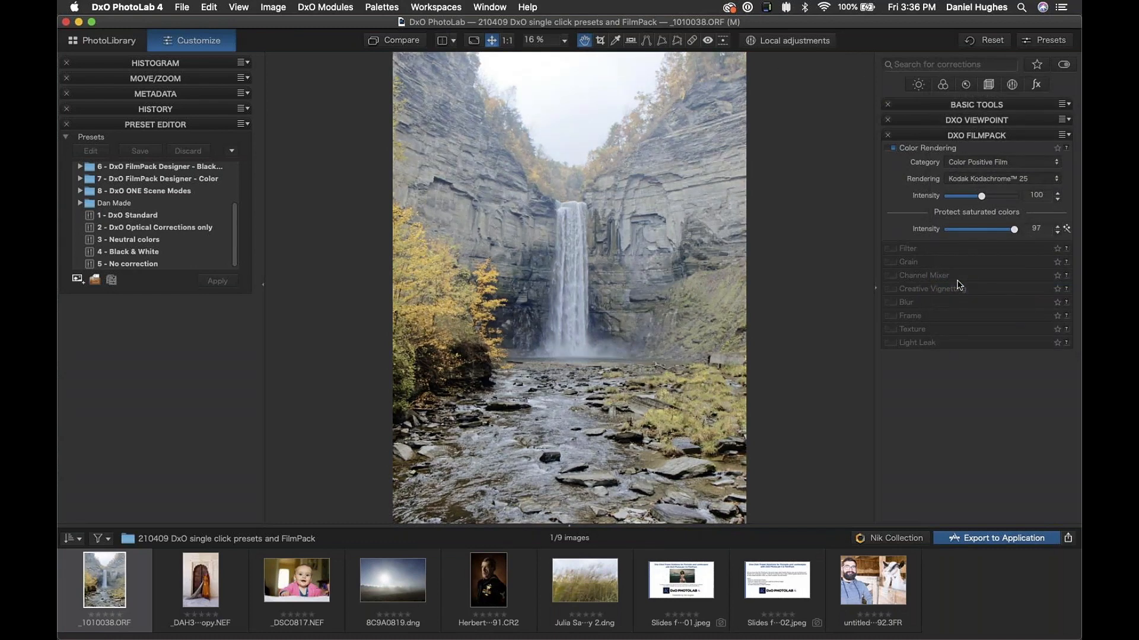
Step: Try the Kodak Kodachrome 200, Polaroid 690 and Polaroid 669 renderings on the waterfall photo
click(968, 182)
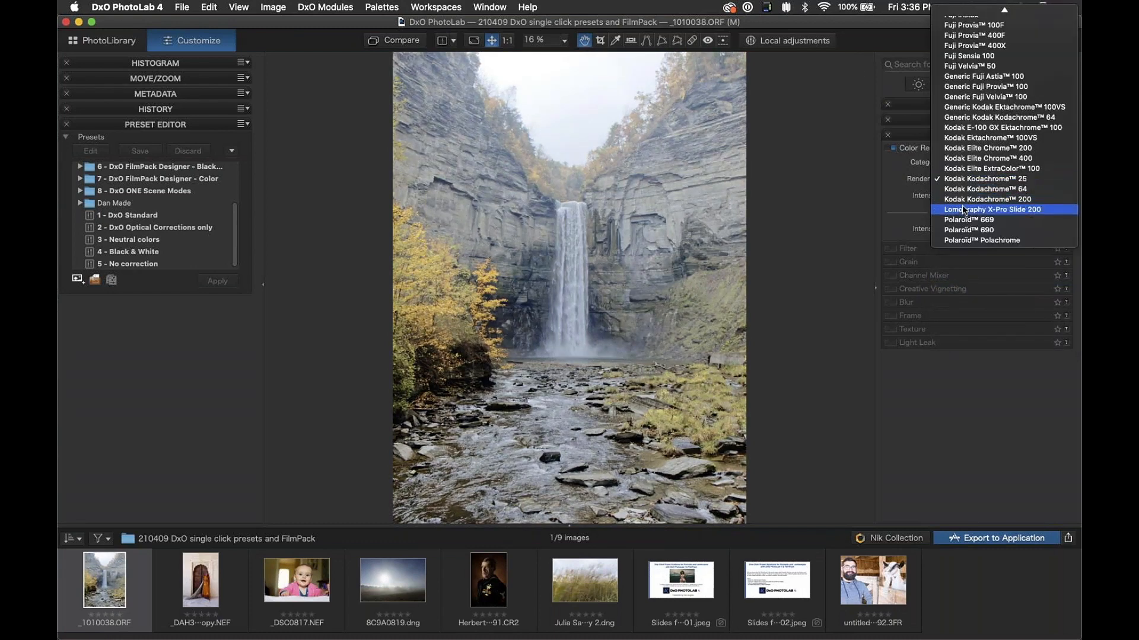
click(963, 201)
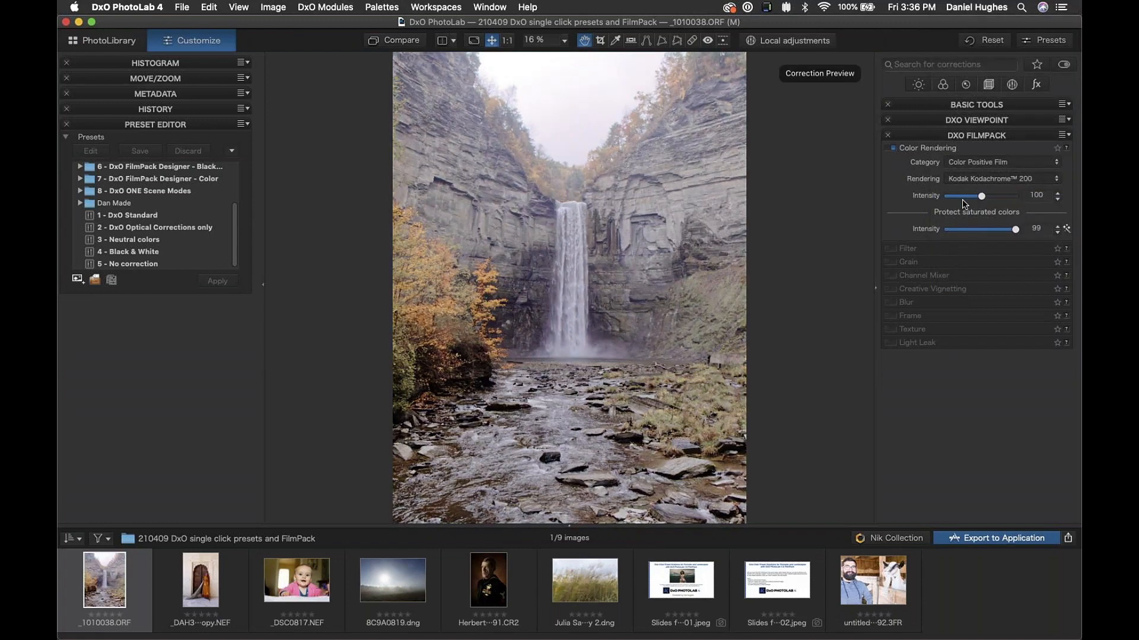
click(968, 180)
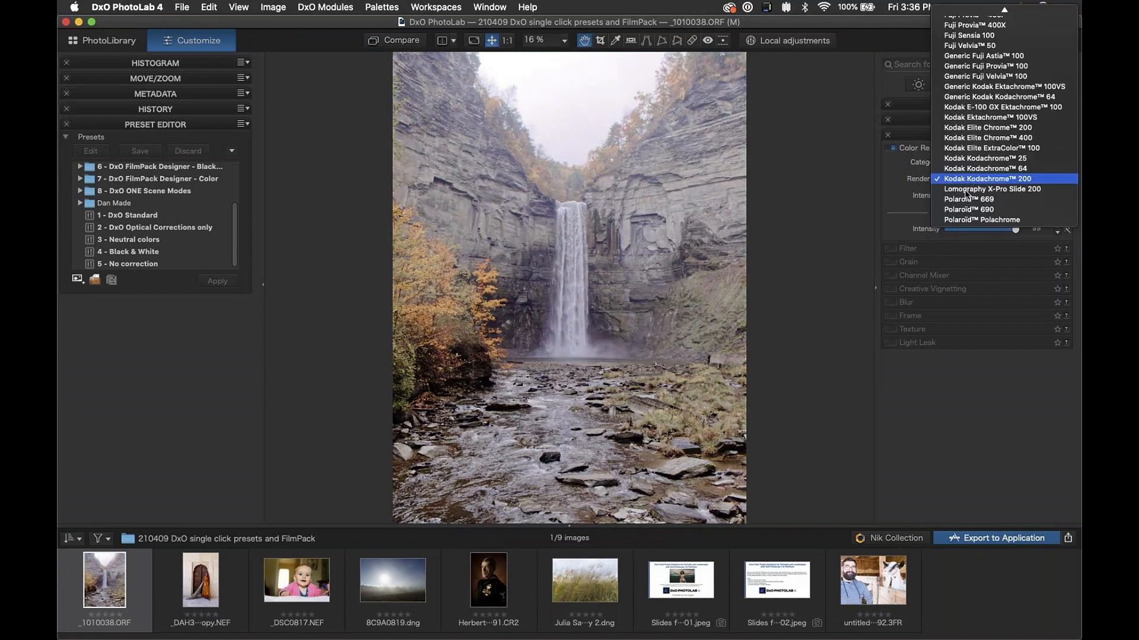
click(963, 210)
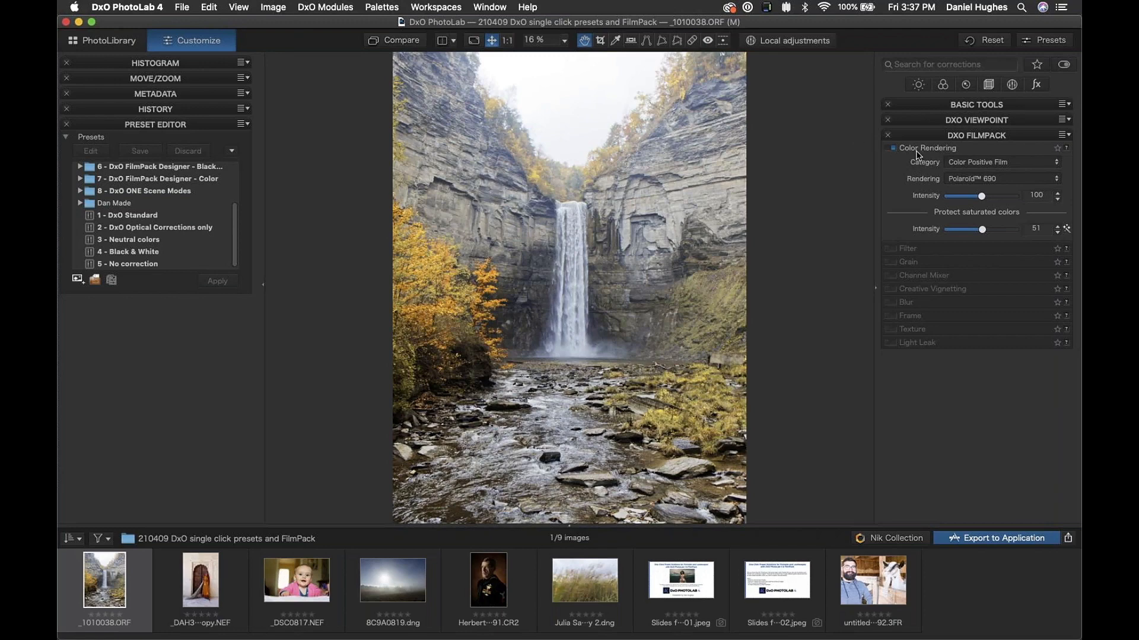
click(969, 180)
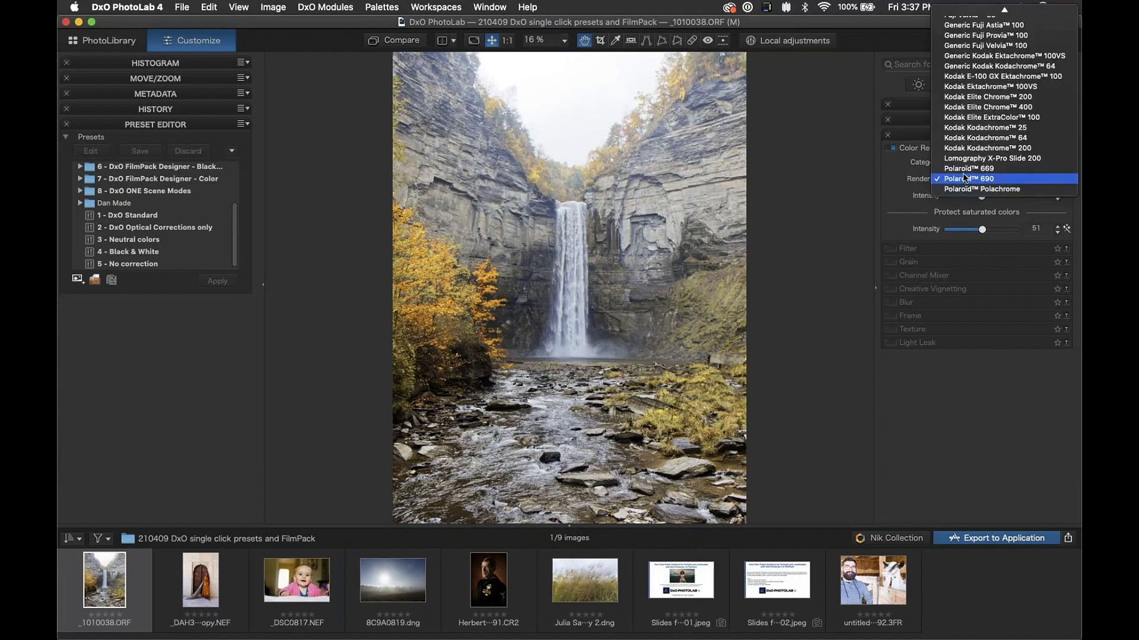
click(961, 169)
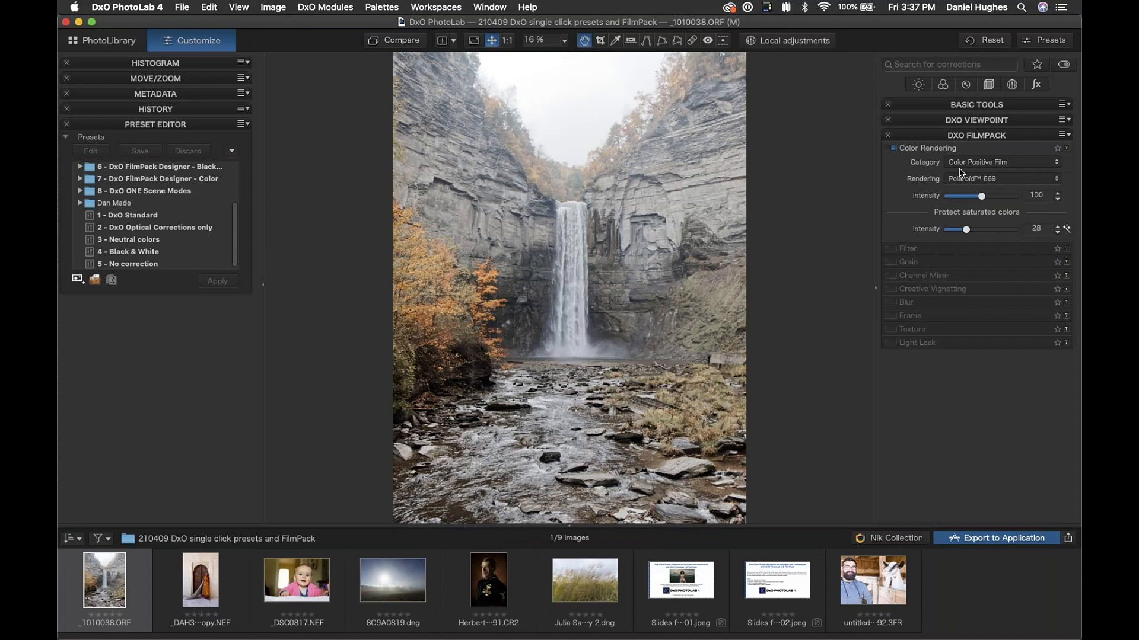
Step: Change the Color Rendering category to Color Negative Film and set the Selective Tone Highlights to -50
click(962, 163)
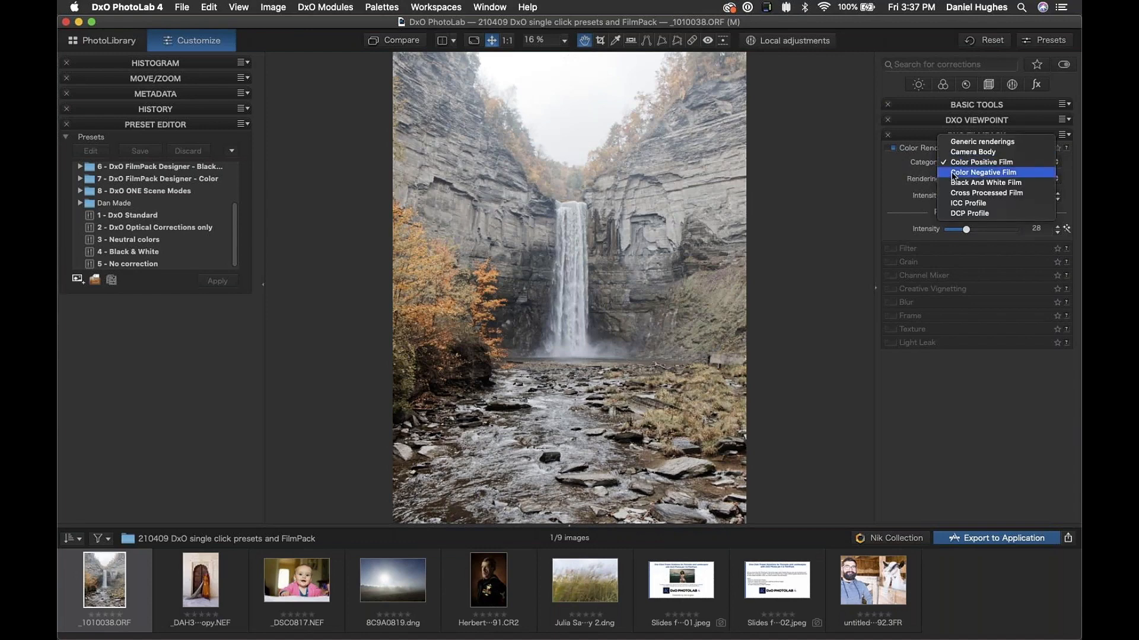
click(953, 172)
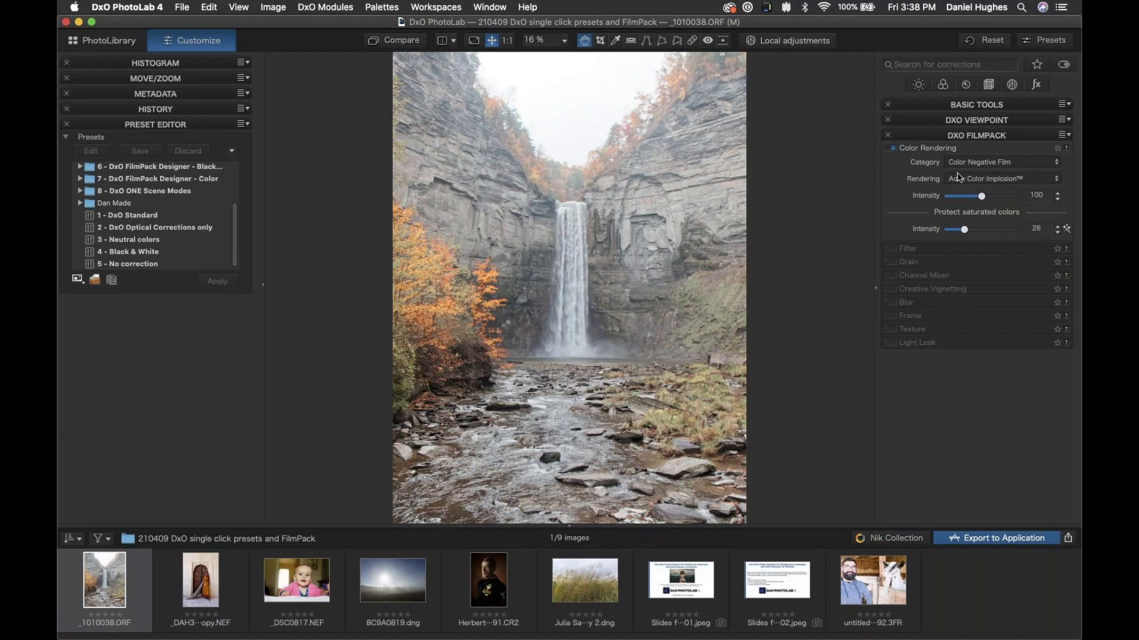
click(926, 105)
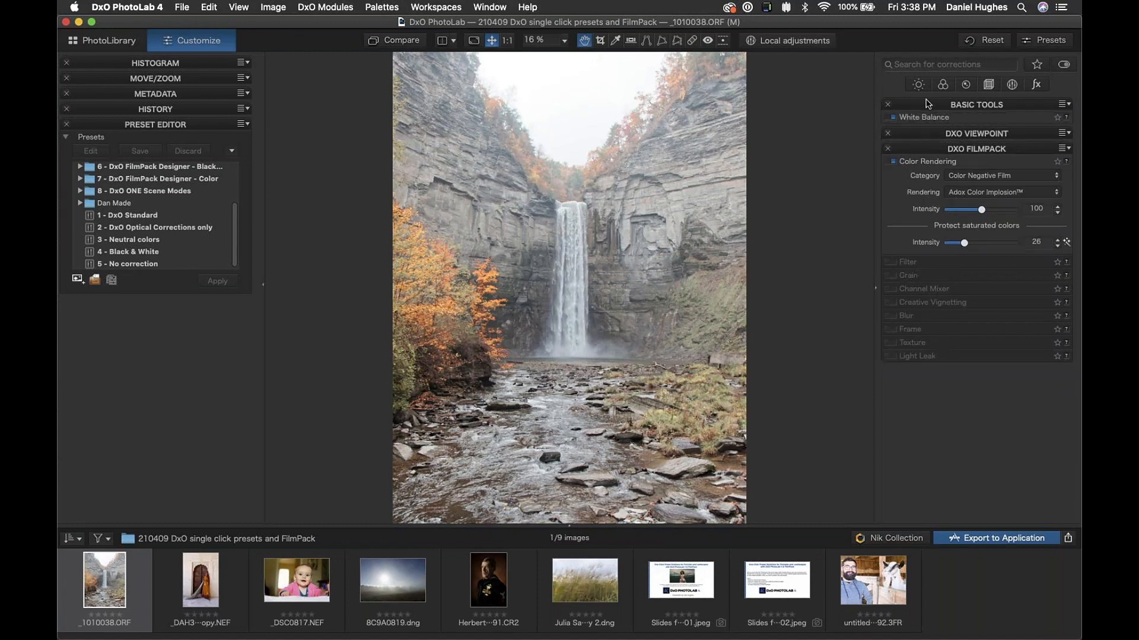
mouse_move(973, 200)
mouse_down()
mouse_move(942, 207)
mouse_move(968, 212)
mouse_up()
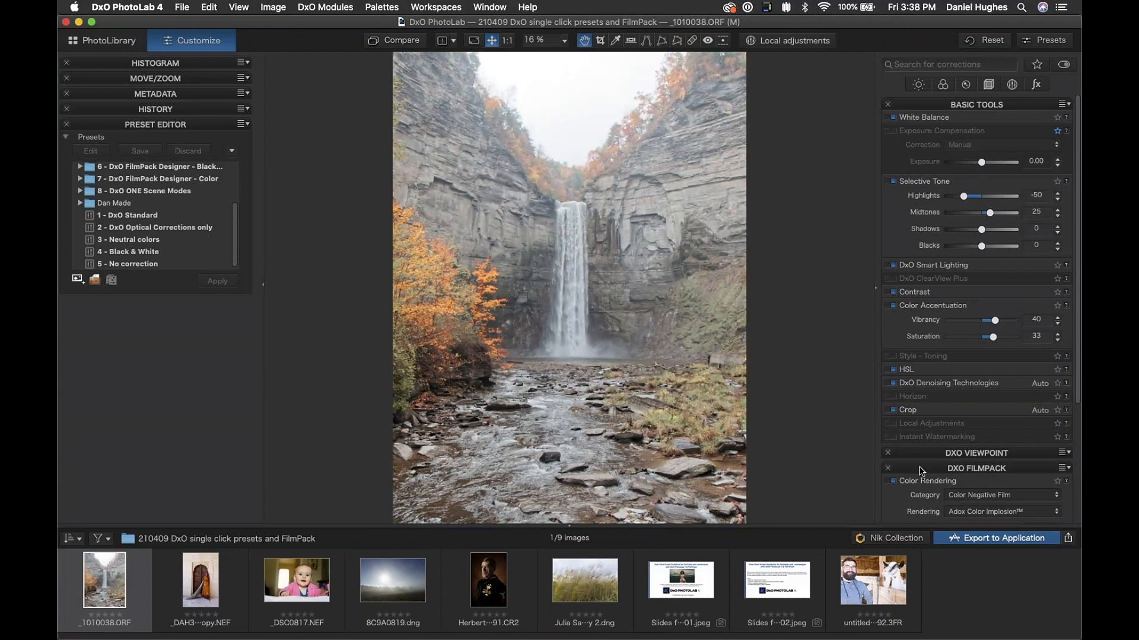
click(930, 109)
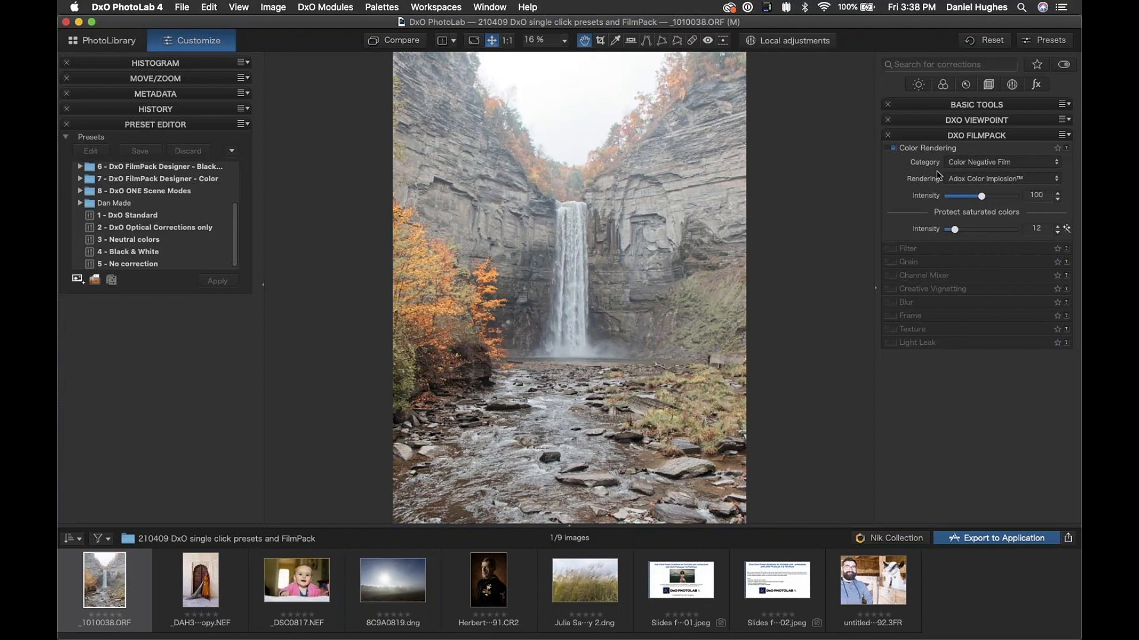
Step: Try the Lomography Redscale 100 rendering, and settle on Kodak Portra 400 for the waterfall photo
click(962, 178)
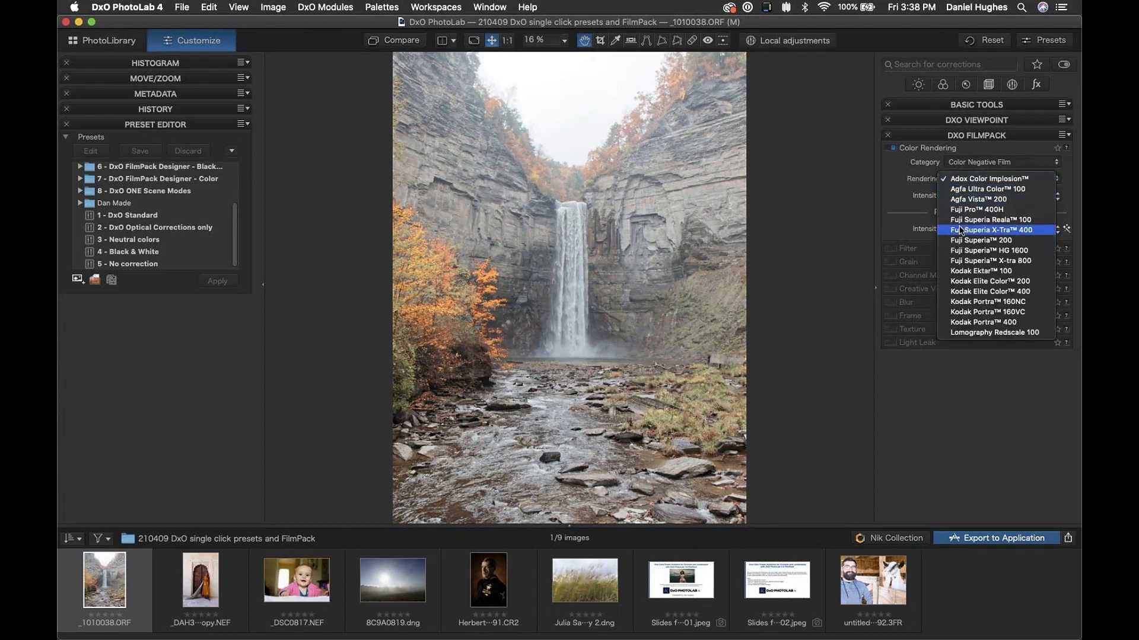
click(964, 333)
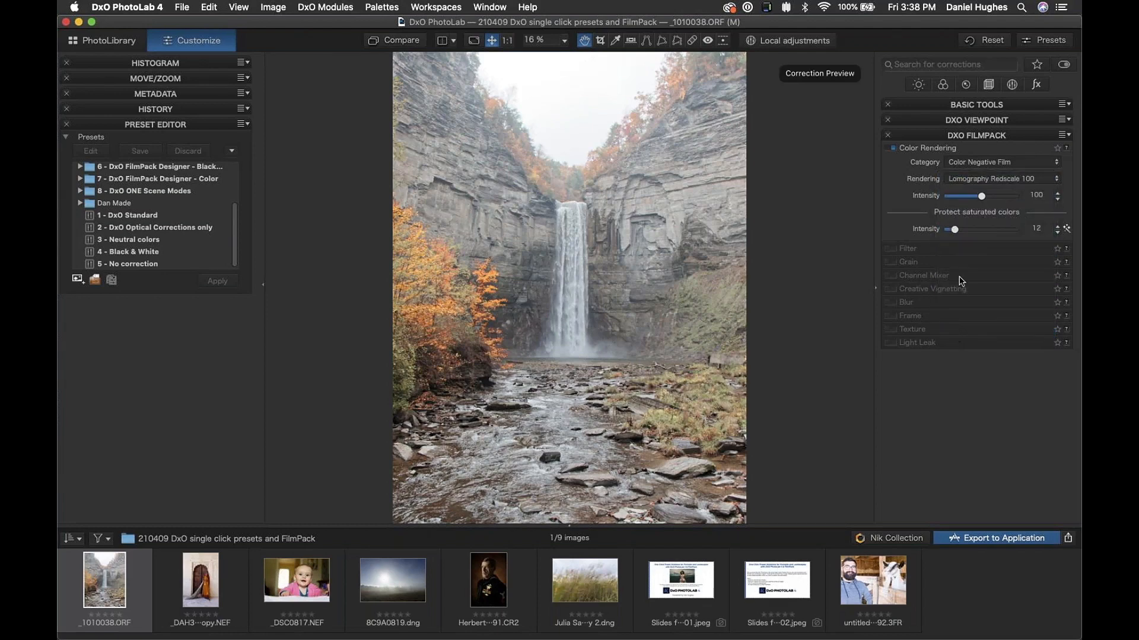
click(961, 177)
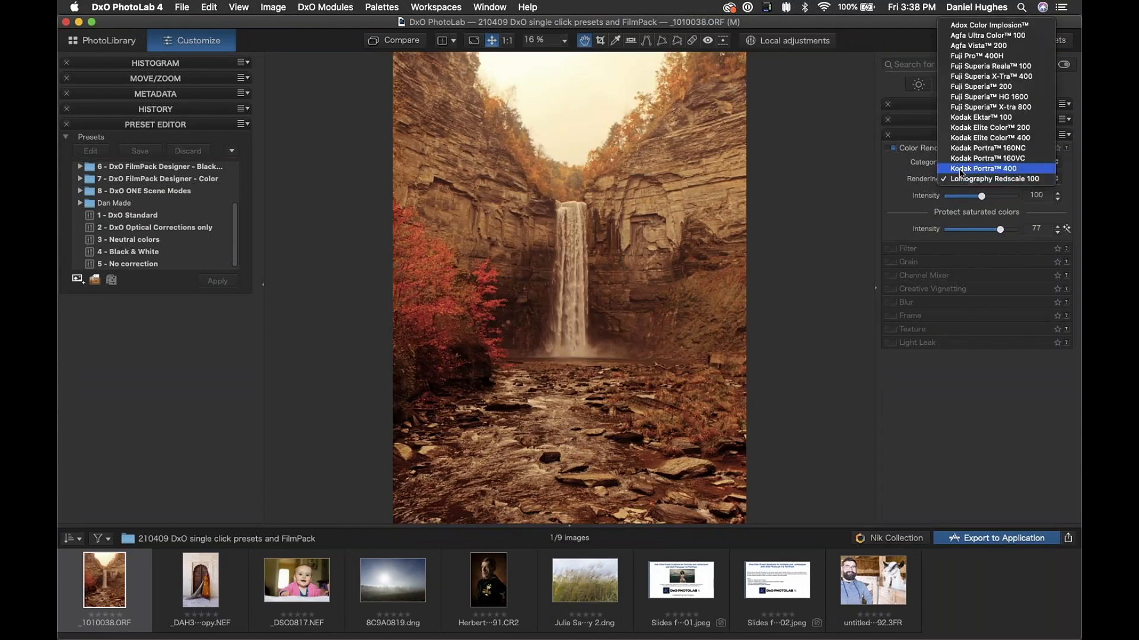
click(960, 171)
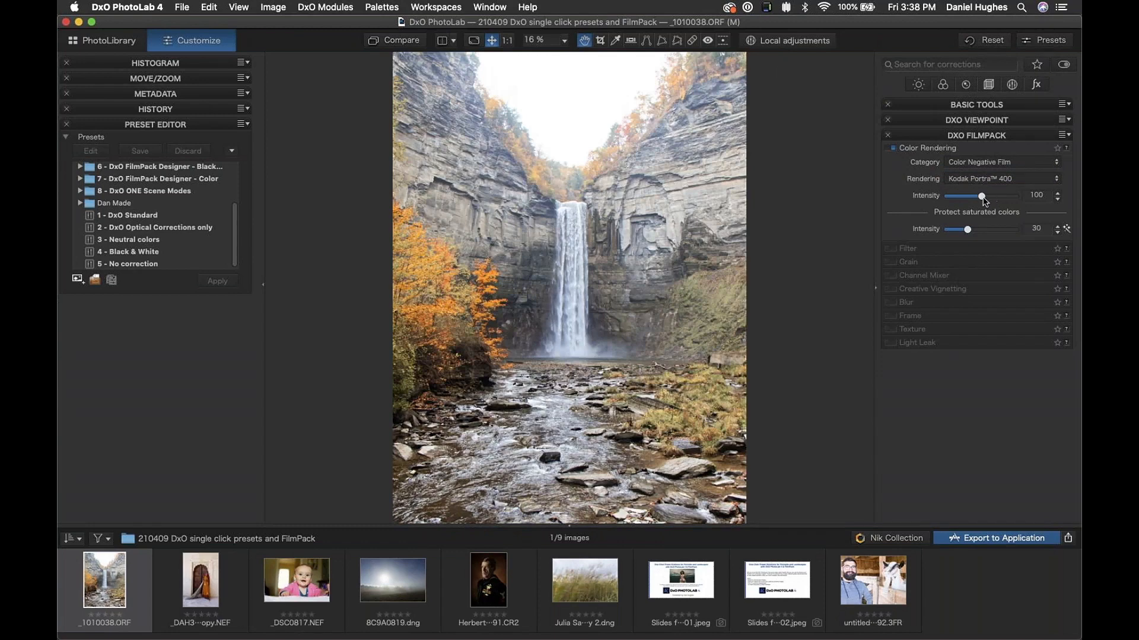
Step: Set the Kodak Portra 400 rendering intensity to 85 and the Protect saturated colors intensity to 27
drag(983, 200, 977, 201)
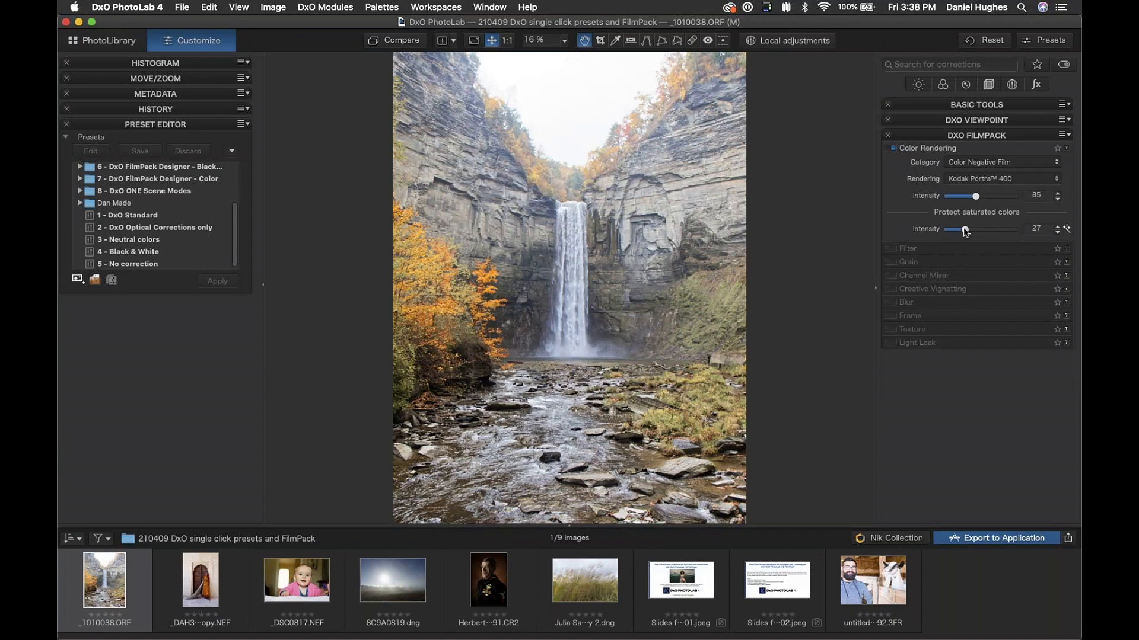
drag(965, 232, 1011, 233)
drag(1011, 234, 965, 231)
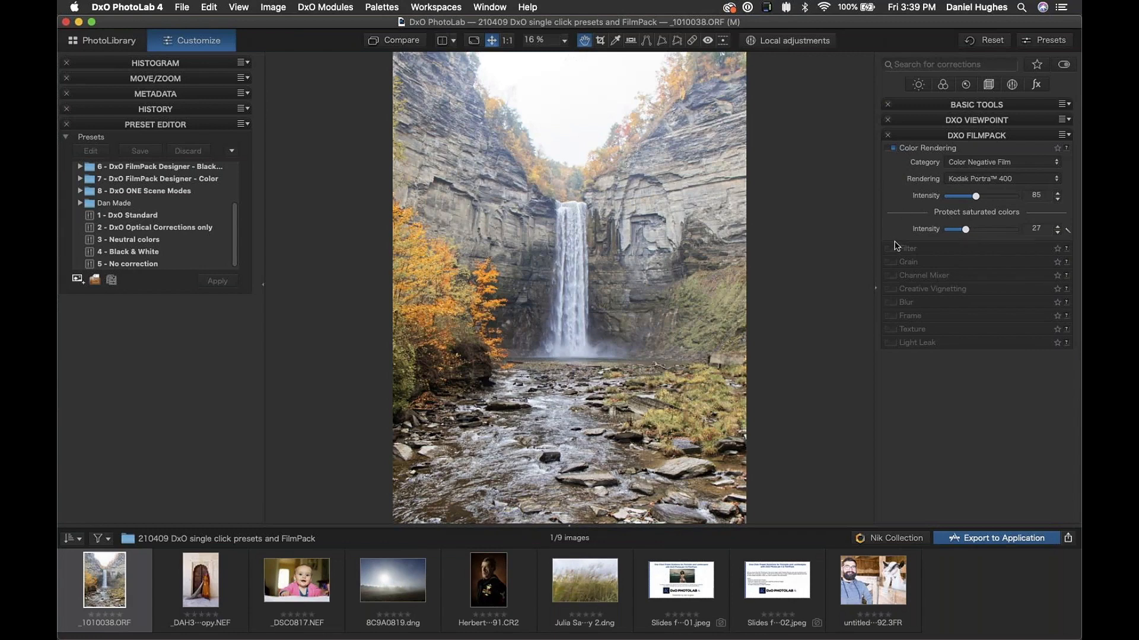
Step: Enable the FilmPack Filter correction with the Cool tone filter and set its density to 52
click(916, 250)
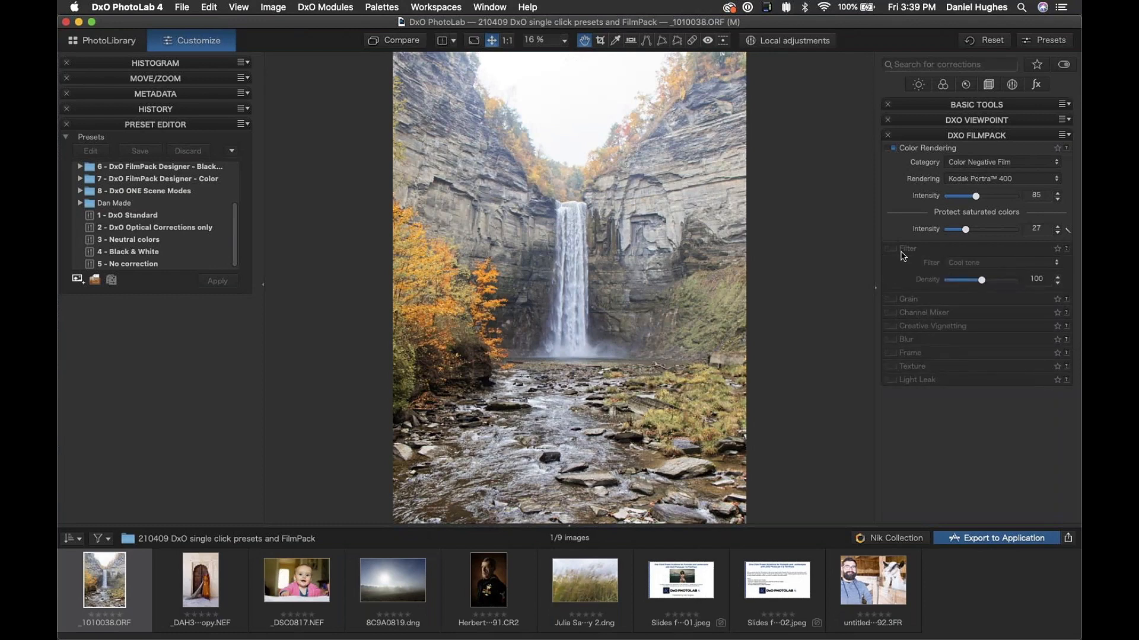
click(892, 250)
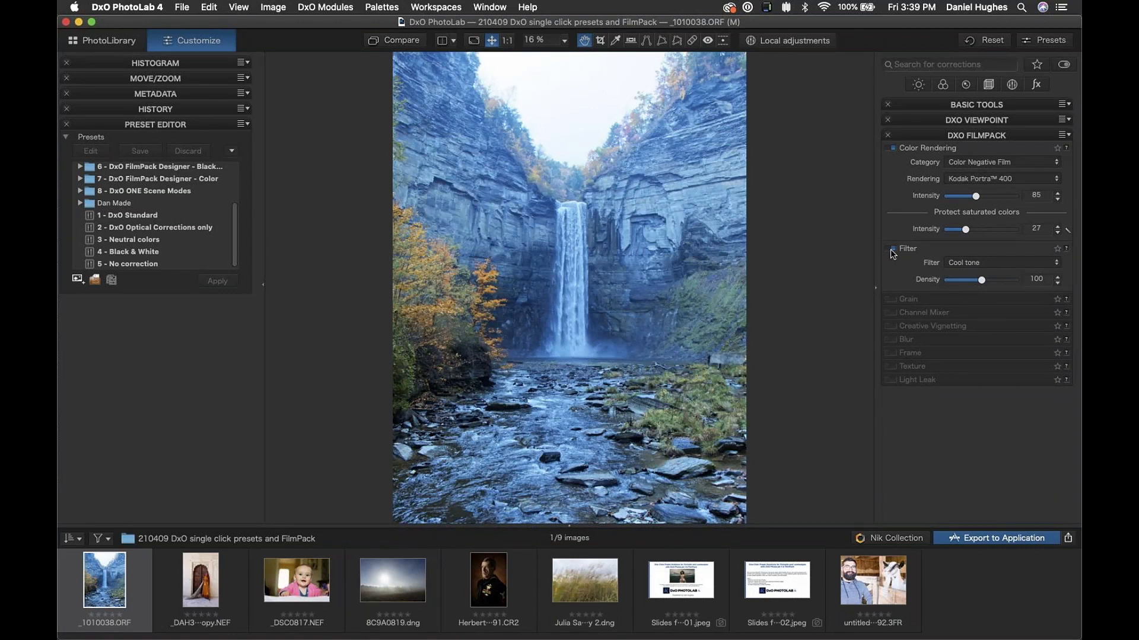
click(968, 165)
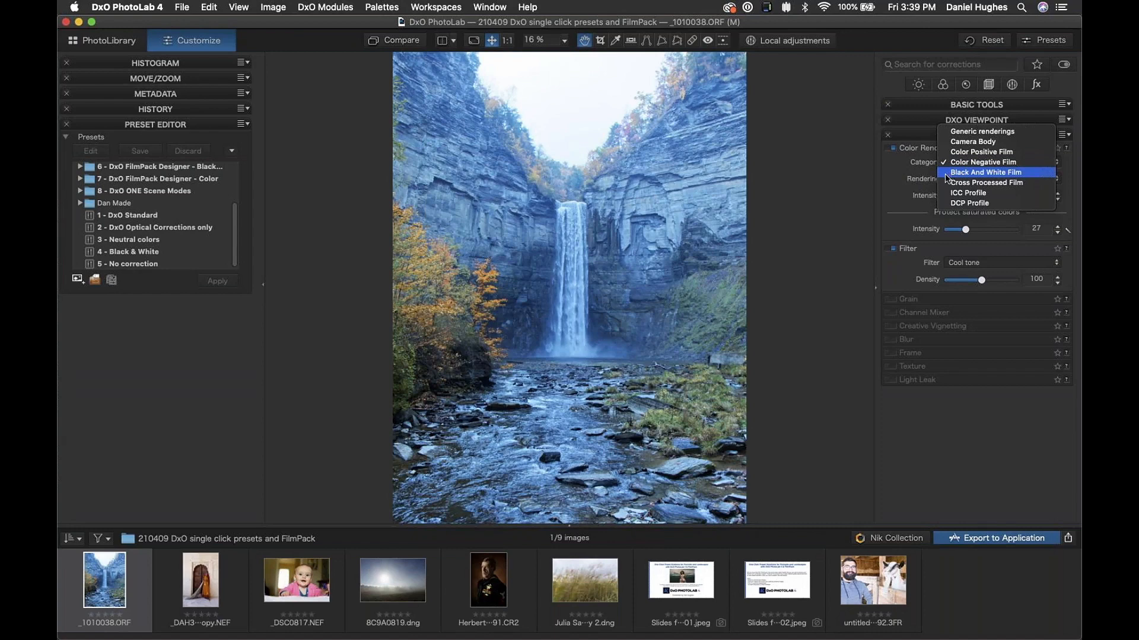
click(905, 207)
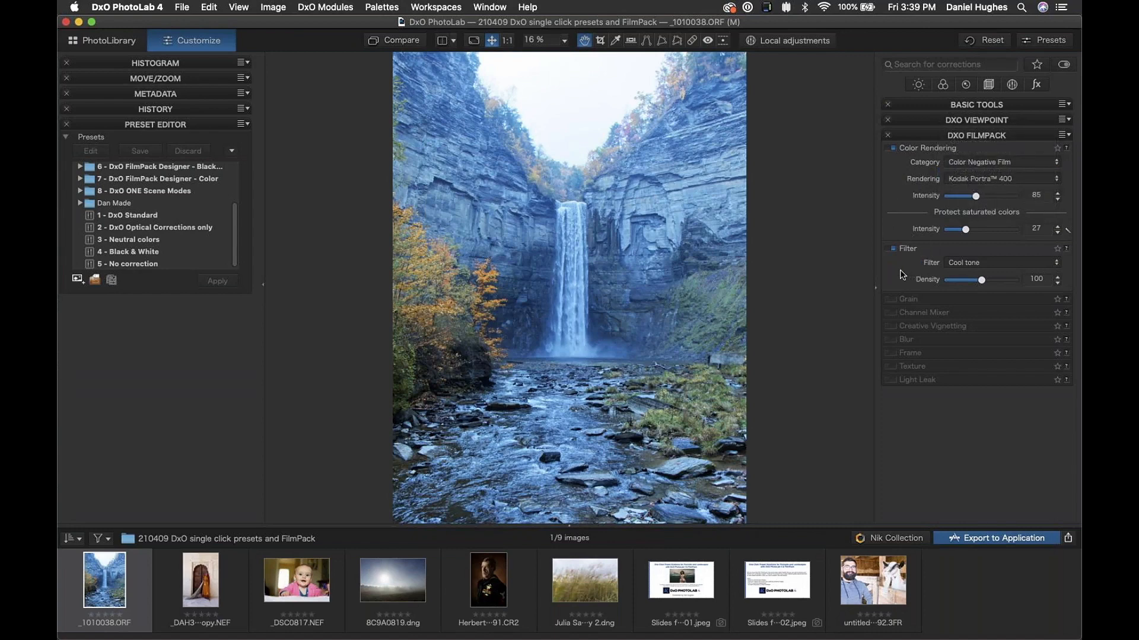
drag(982, 283, 967, 285)
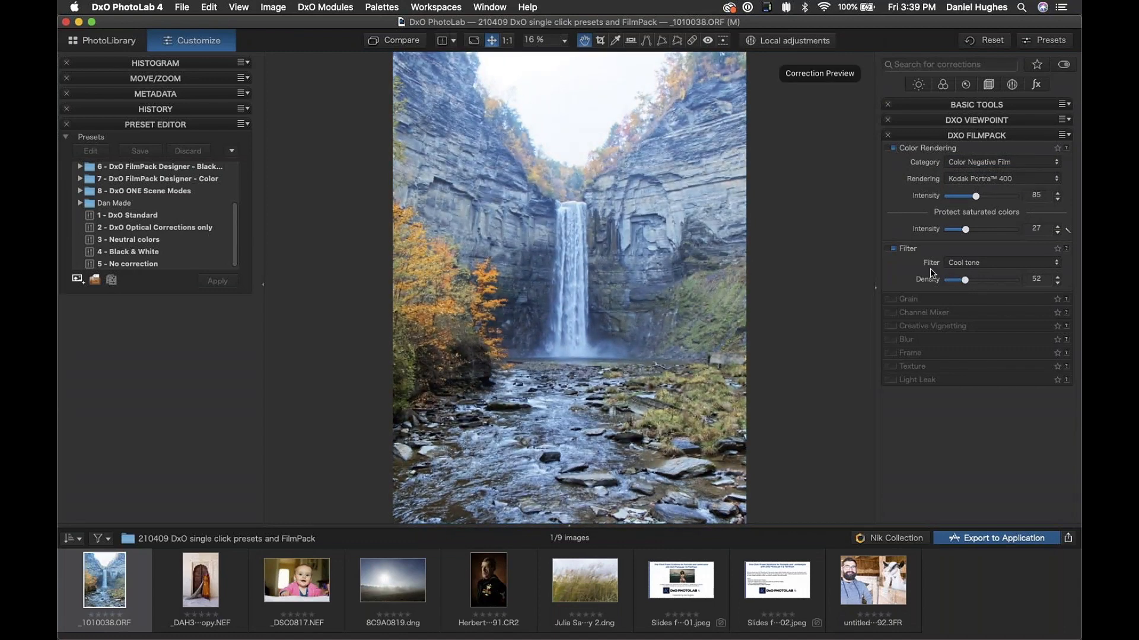
Step: Try the Warm tone and Yellow color filters on the waterfall photo
click(1010, 265)
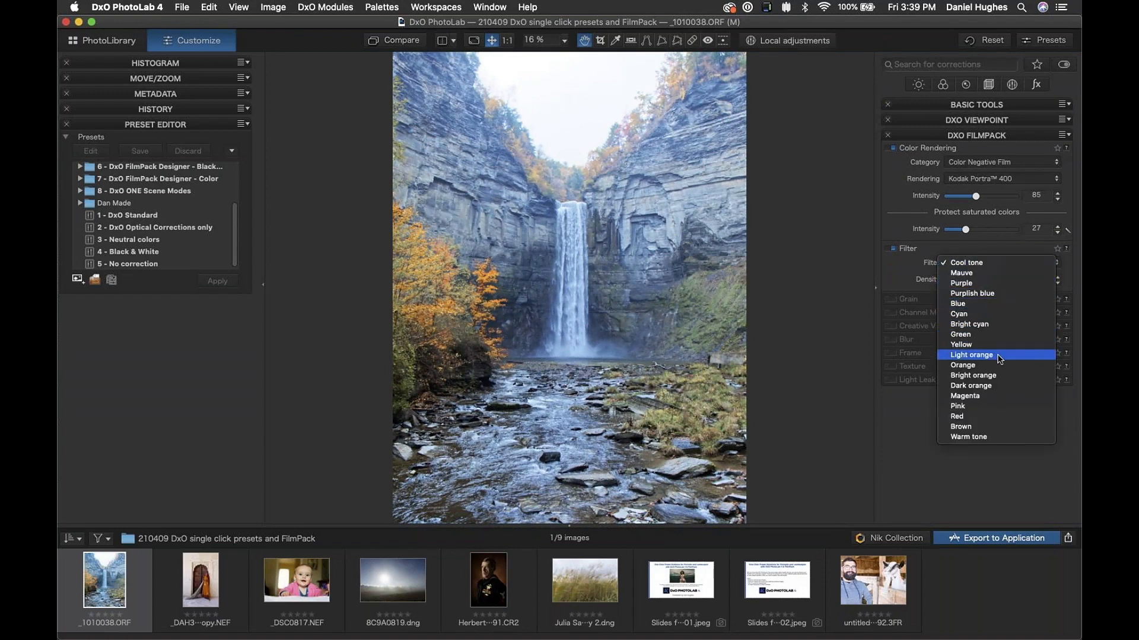
click(963, 437)
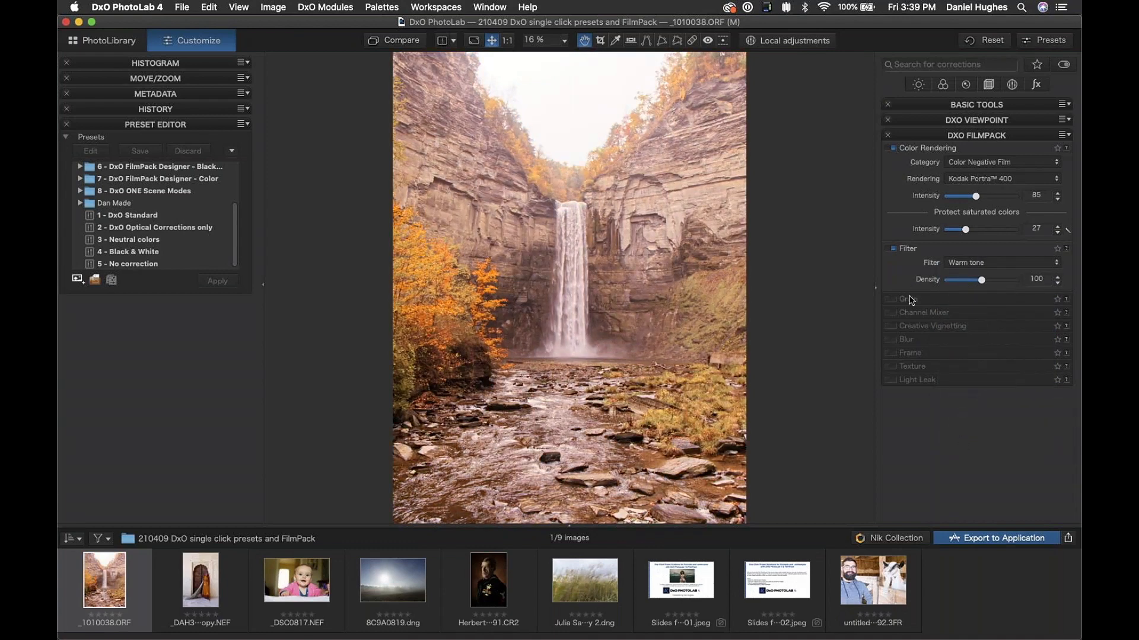
click(964, 263)
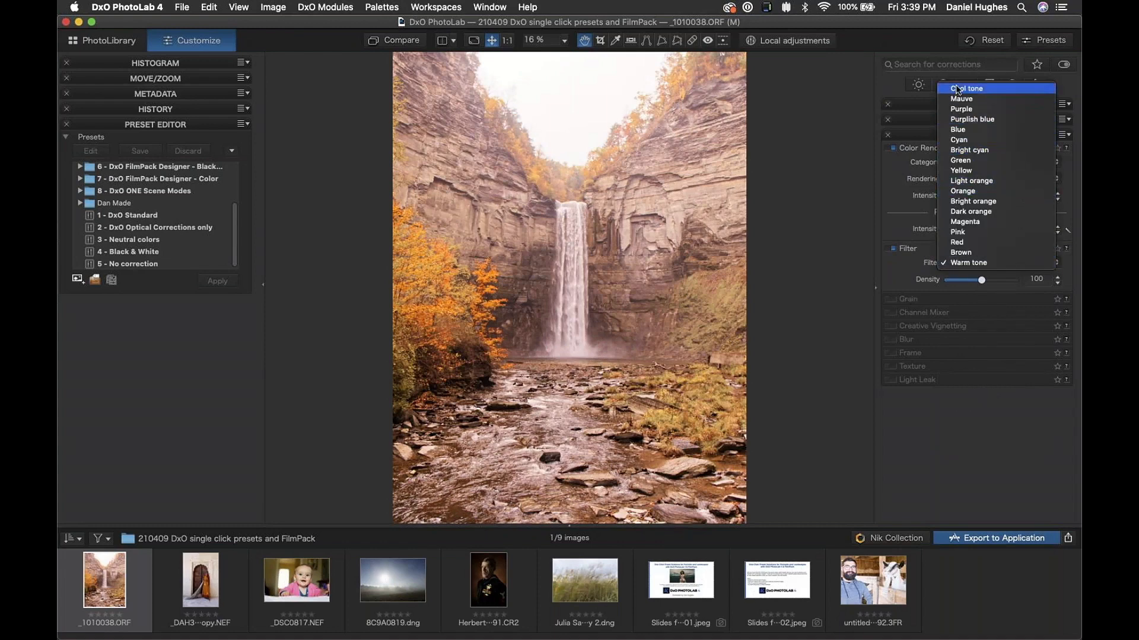
click(953, 171)
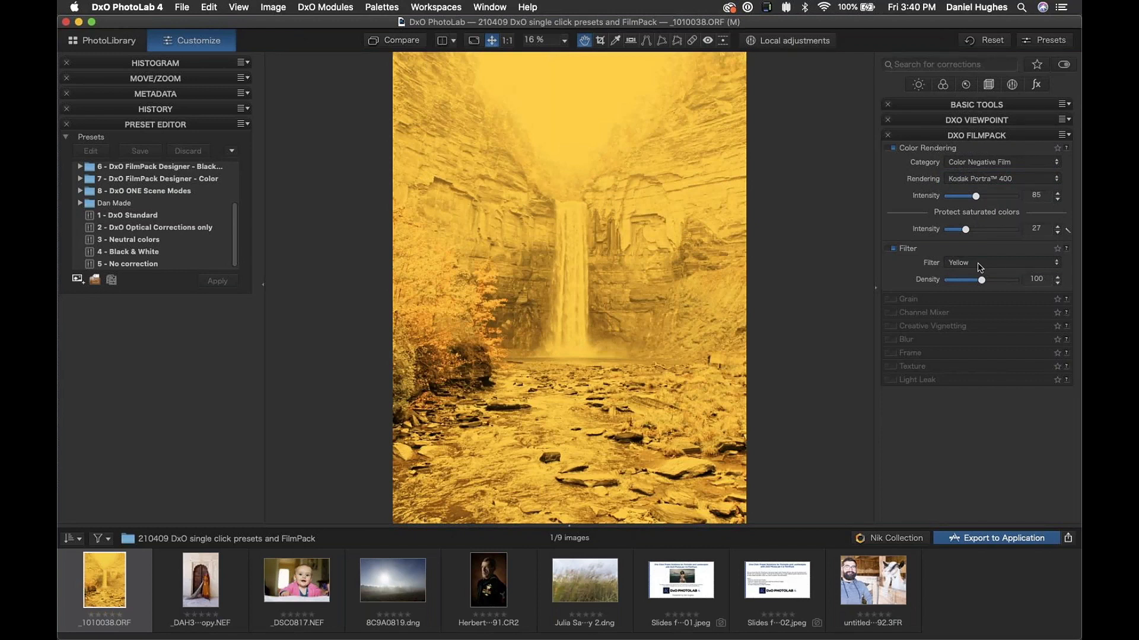
Step: Set the FilmPack color filter to Warm tone with a density of 20
click(978, 263)
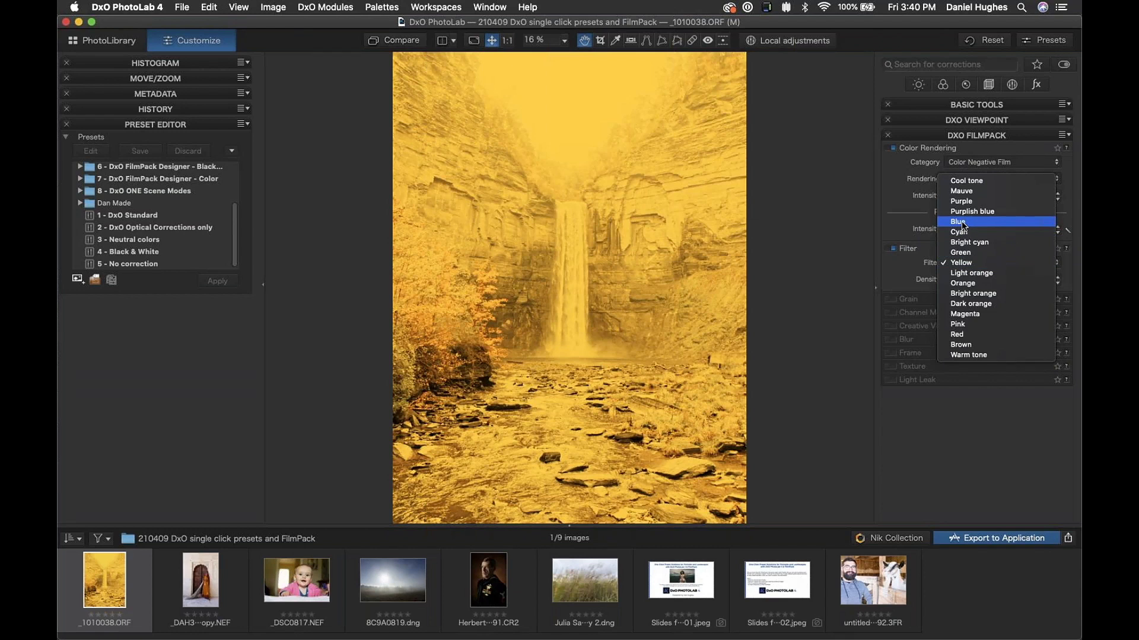
click(955, 355)
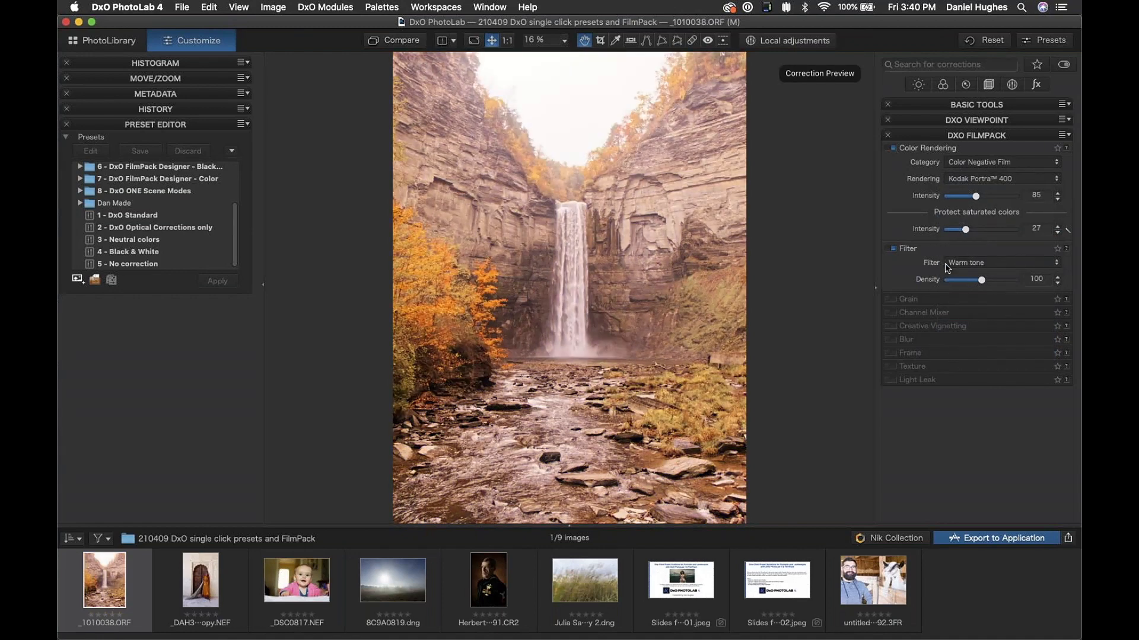
drag(982, 284, 955, 282)
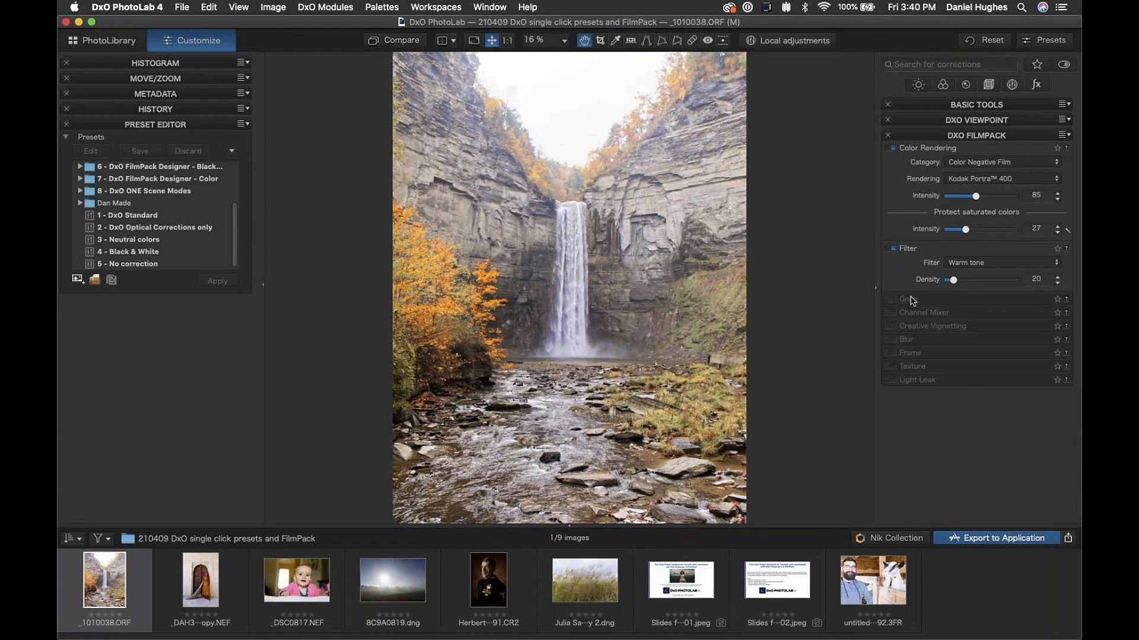
Step: Enable the FilmPack Grain correction with the Color Positive Film category and the Fuji Velvia 50 film
click(889, 300)
click(890, 300)
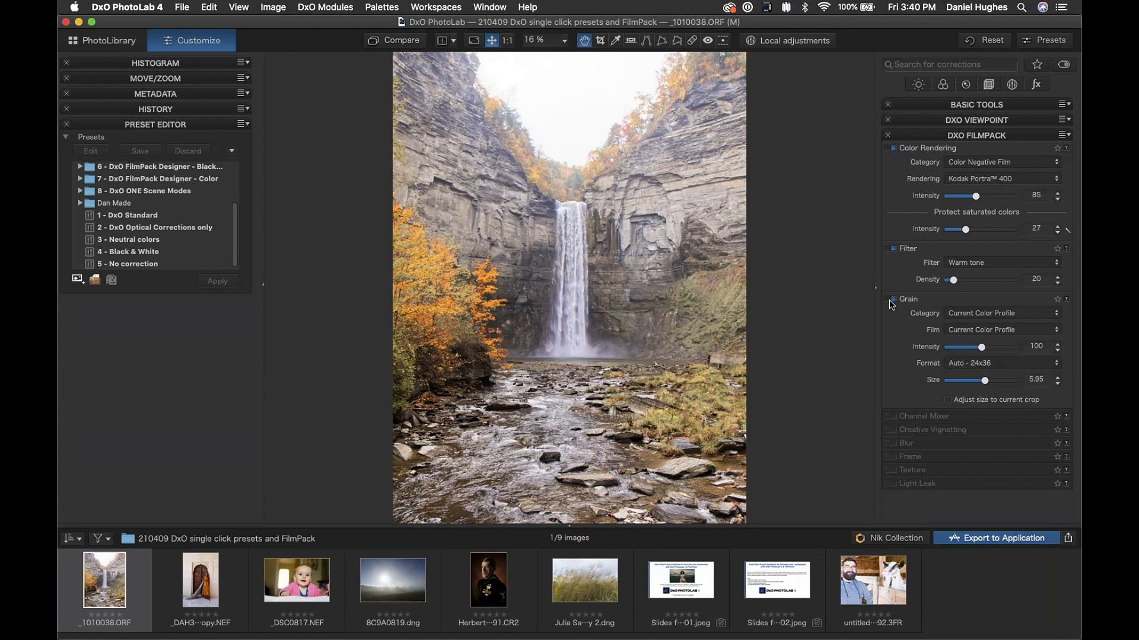
click(920, 249)
click(927, 148)
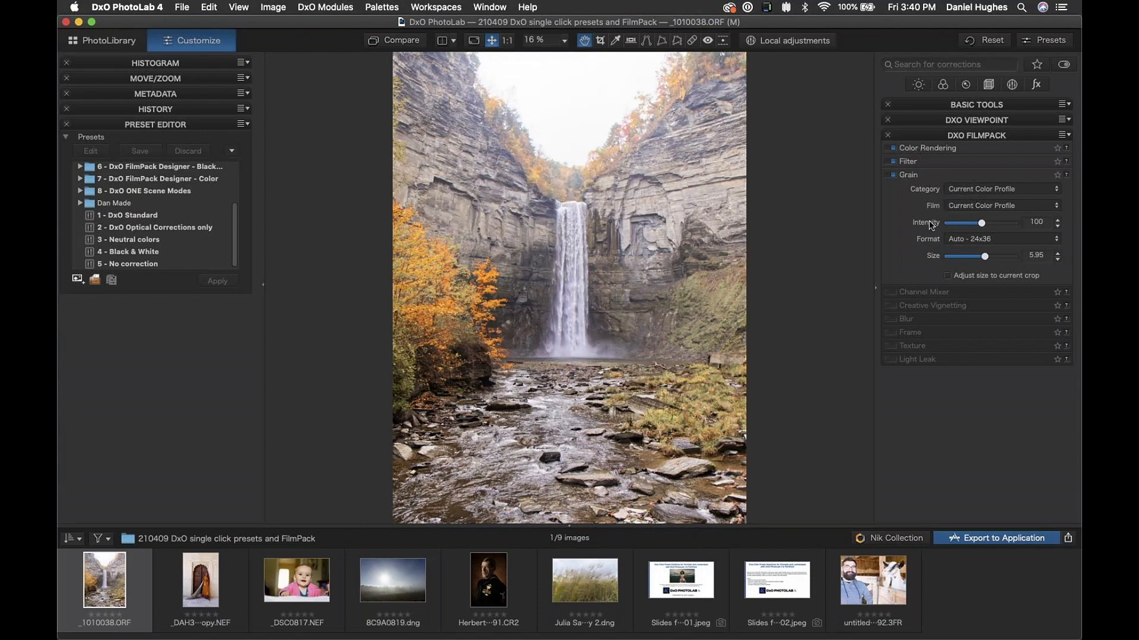
click(969, 191)
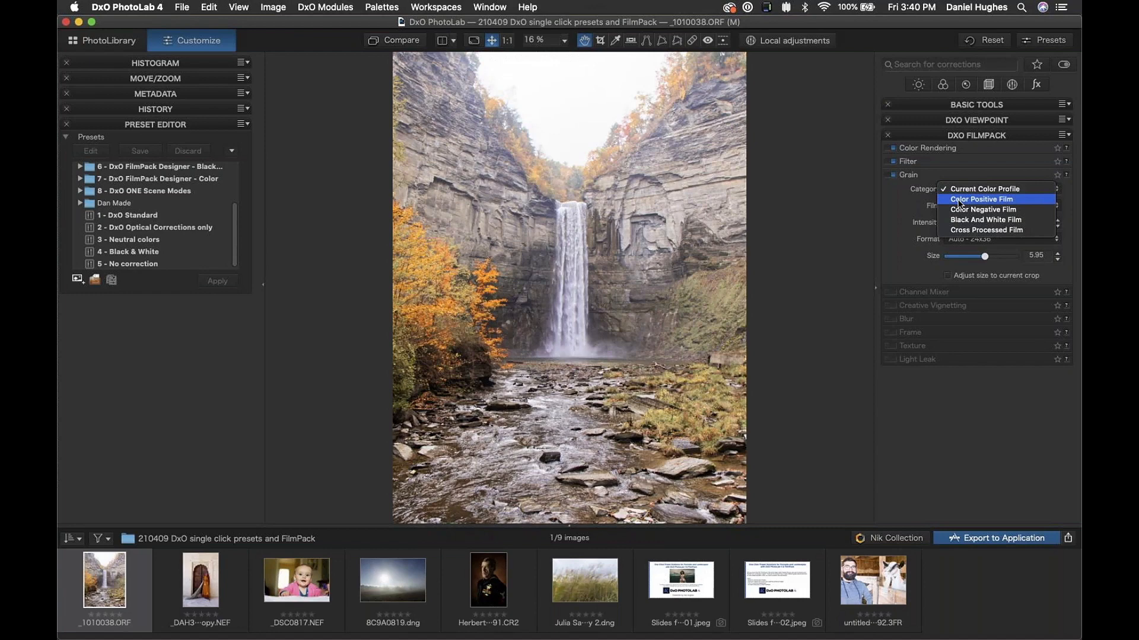
click(959, 200)
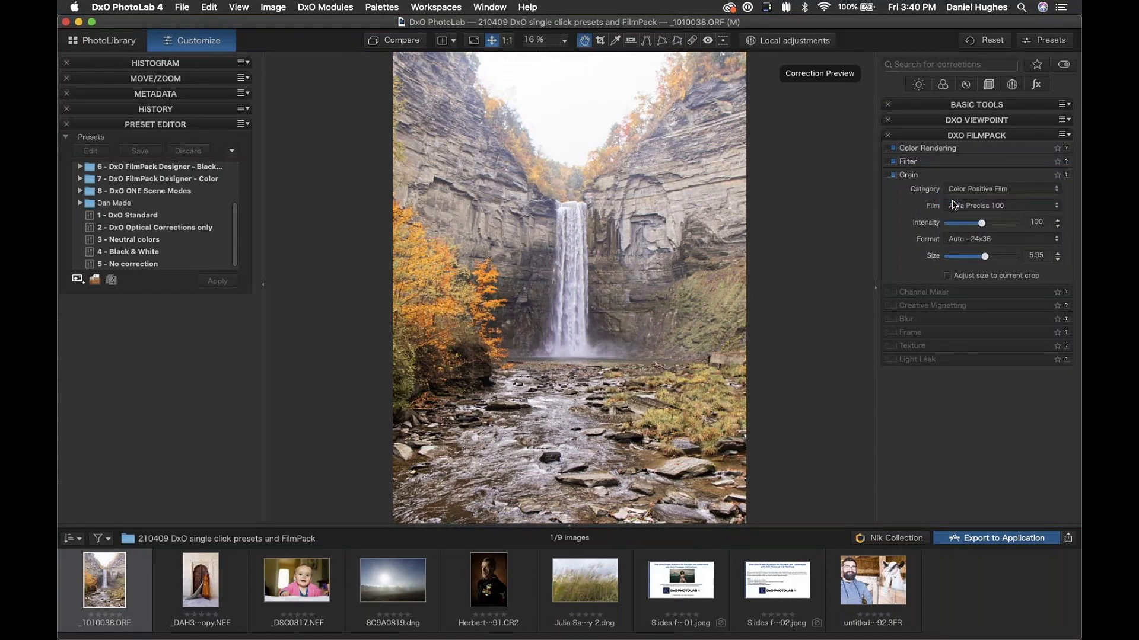
click(957, 209)
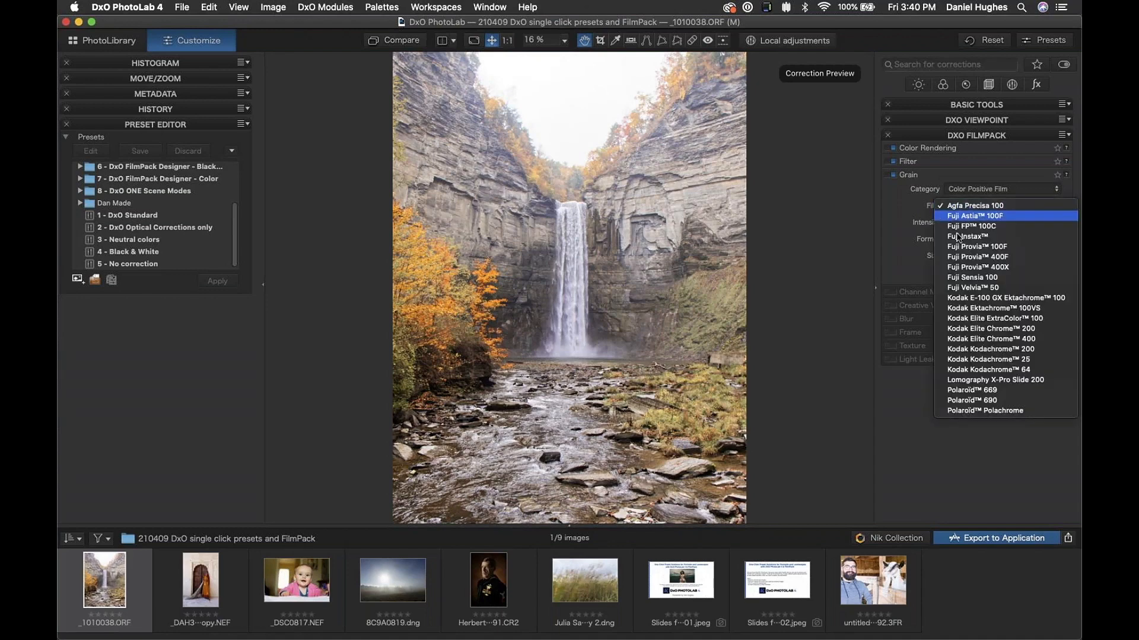
click(953, 288)
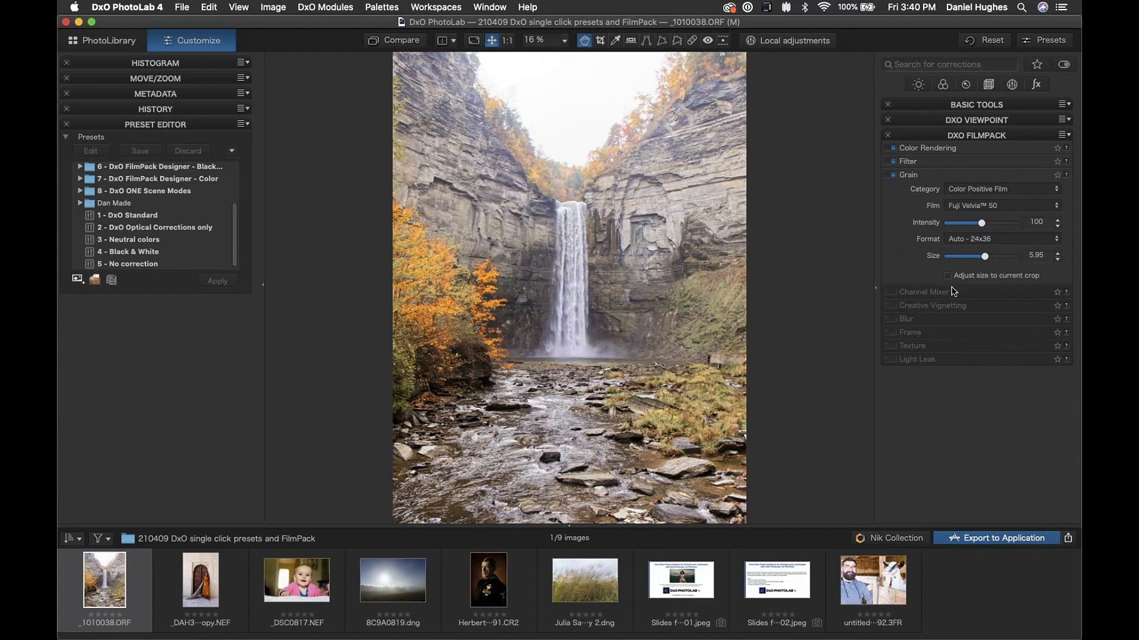
Step: Set the grain format to Auto - Medium Format, with Fuji Provia 400X film and an intensity of 160
click(964, 239)
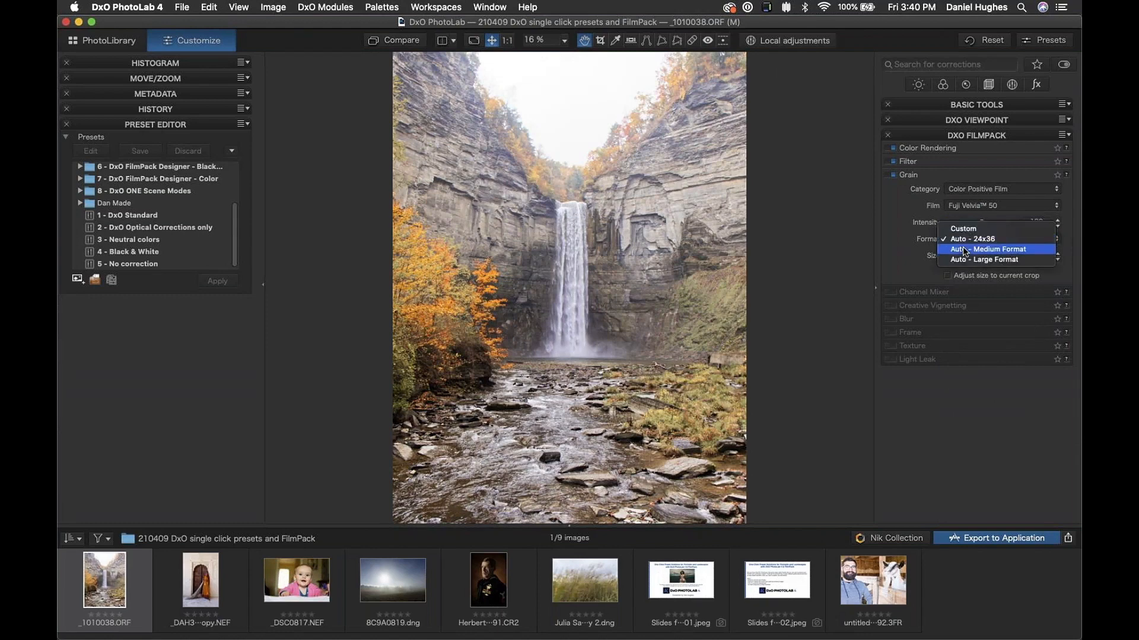
click(964, 249)
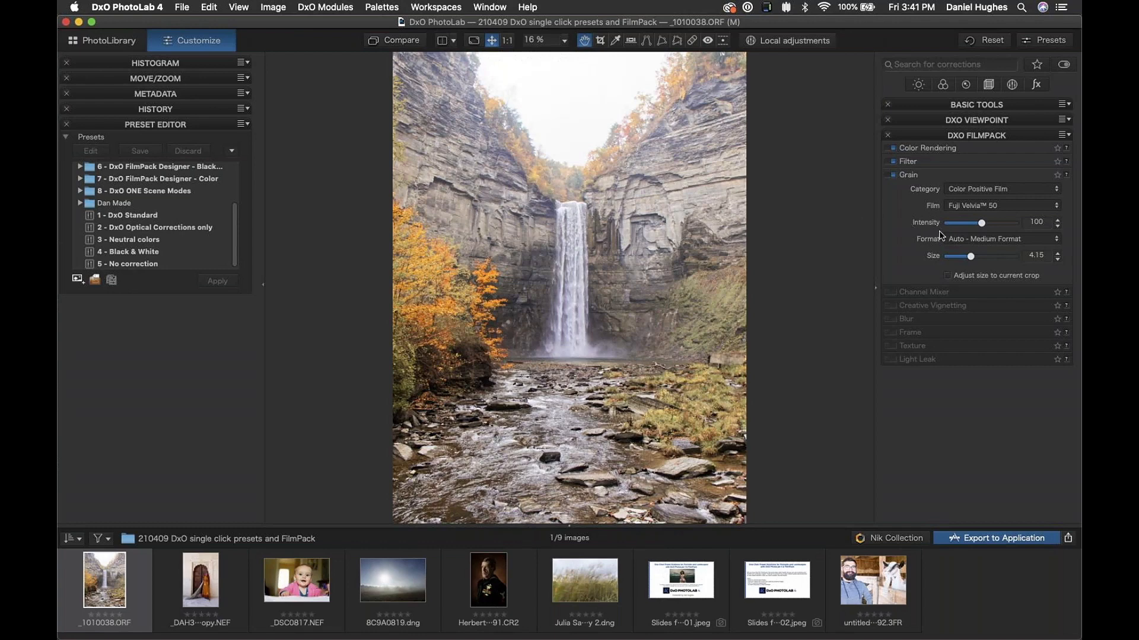
click(977, 206)
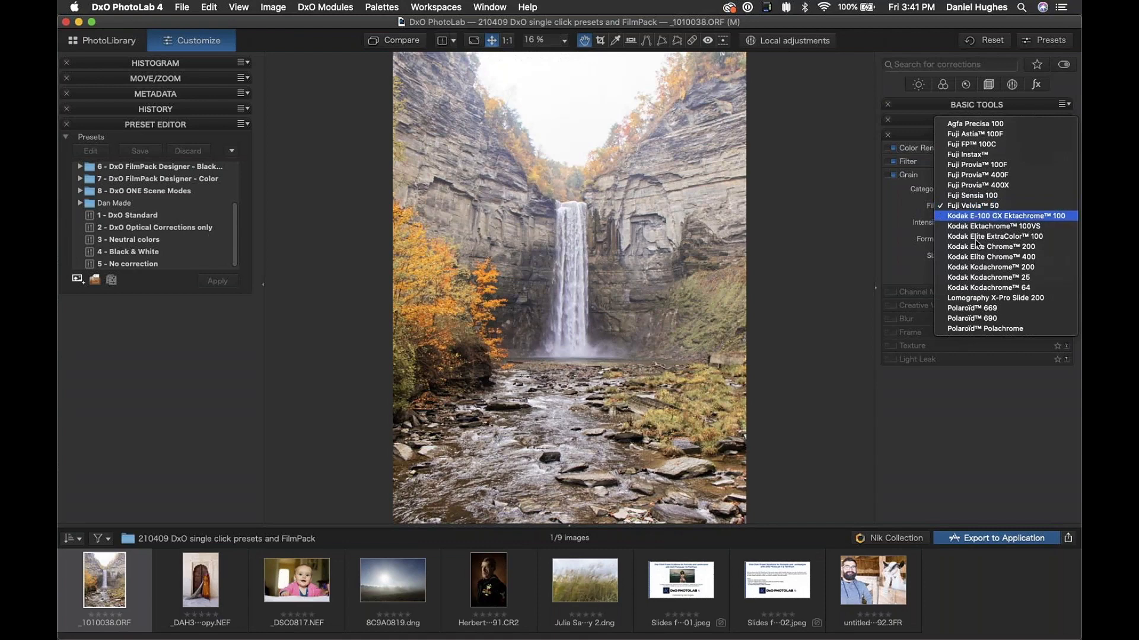
click(956, 186)
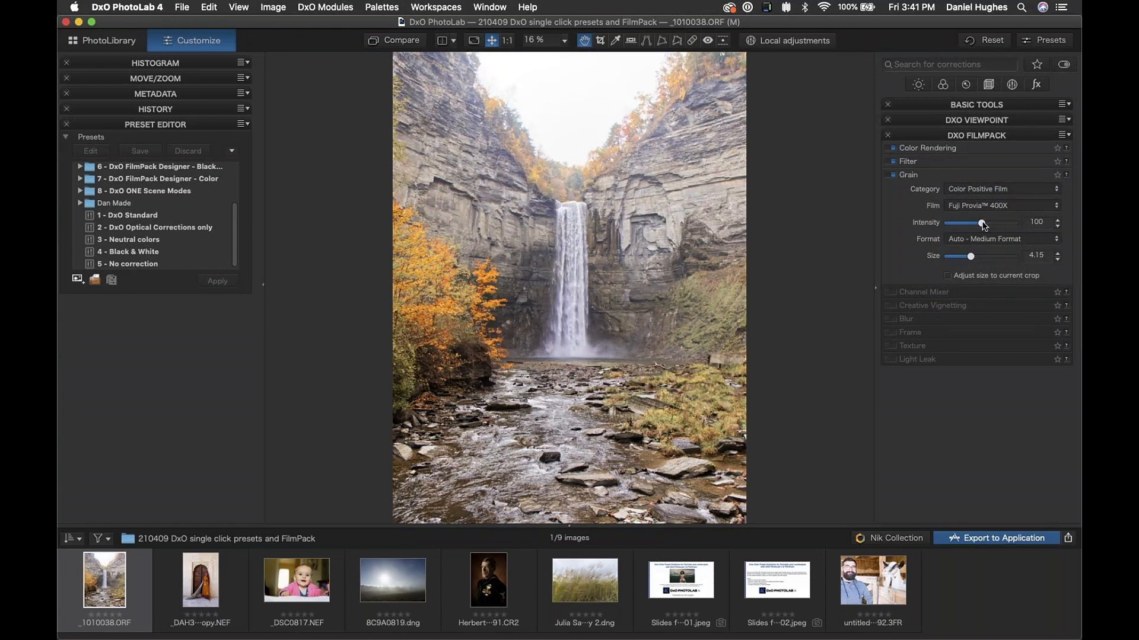
drag(982, 225, 1003, 224)
Step: Compare the waterfall at 100% magnification with the Grain correction off and back on
scroll(576, 275, up, 5)
scroll(527, 240, up, 3)
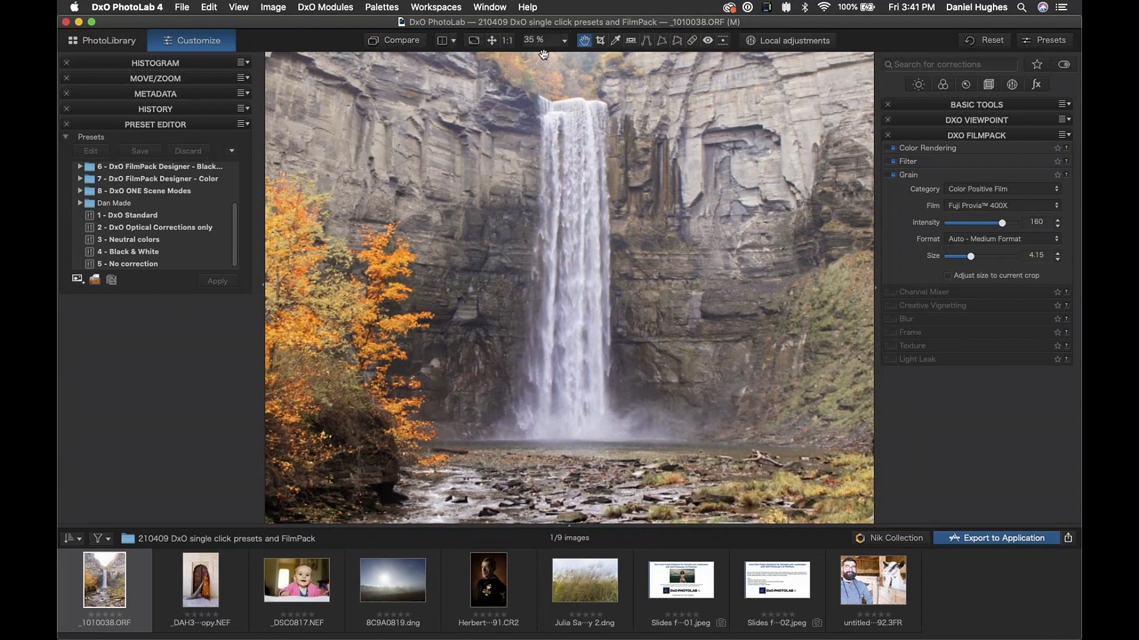
click(564, 41)
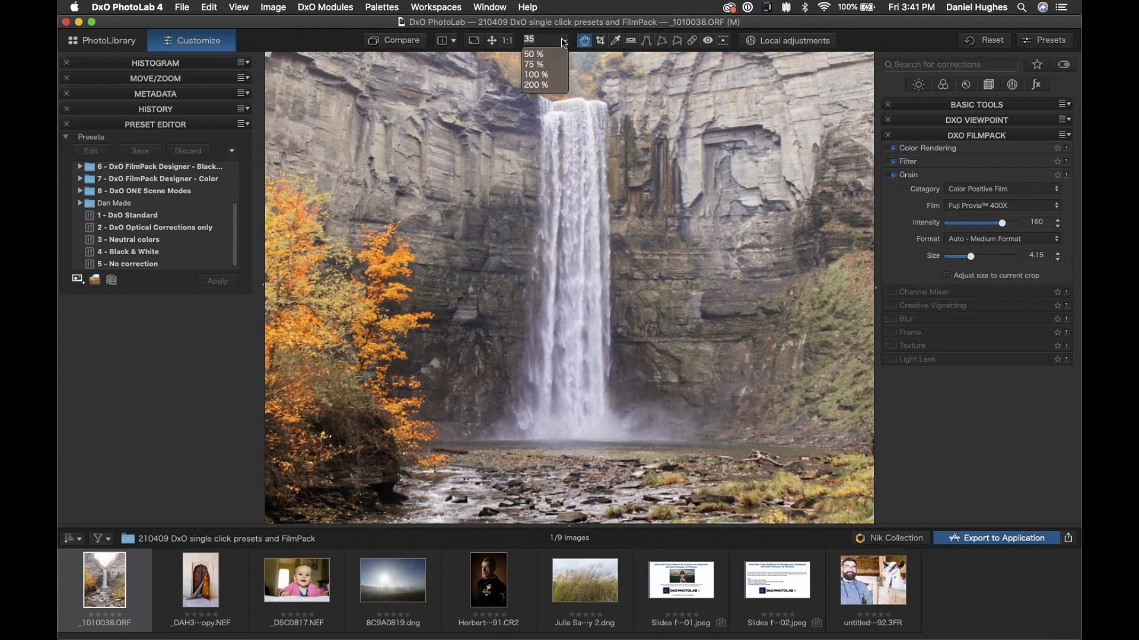
click(536, 74)
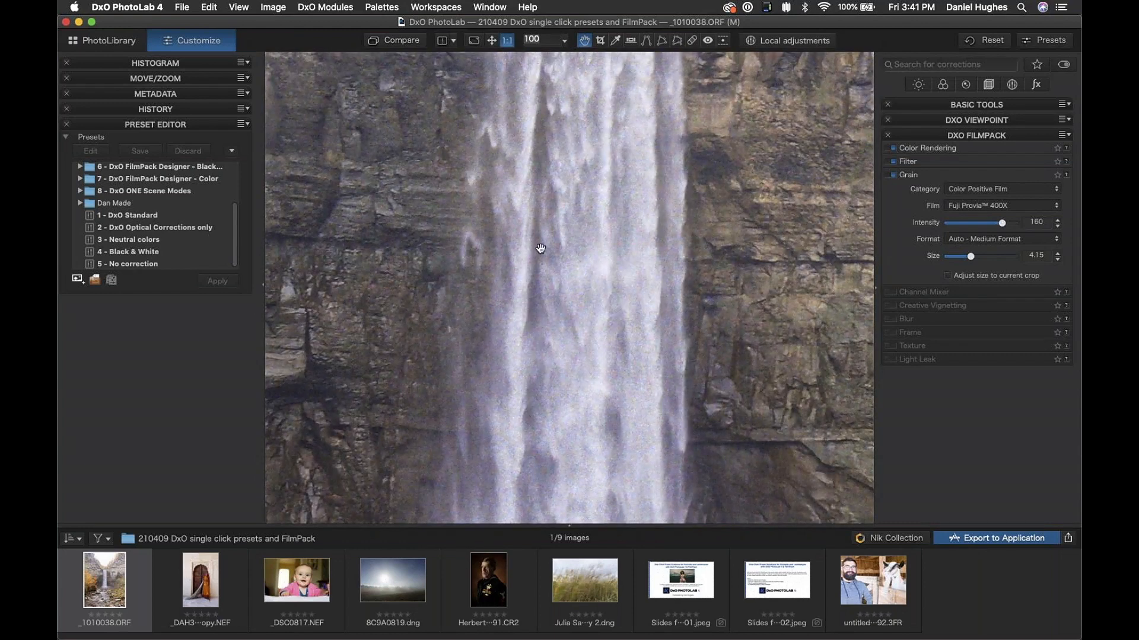
click(894, 175)
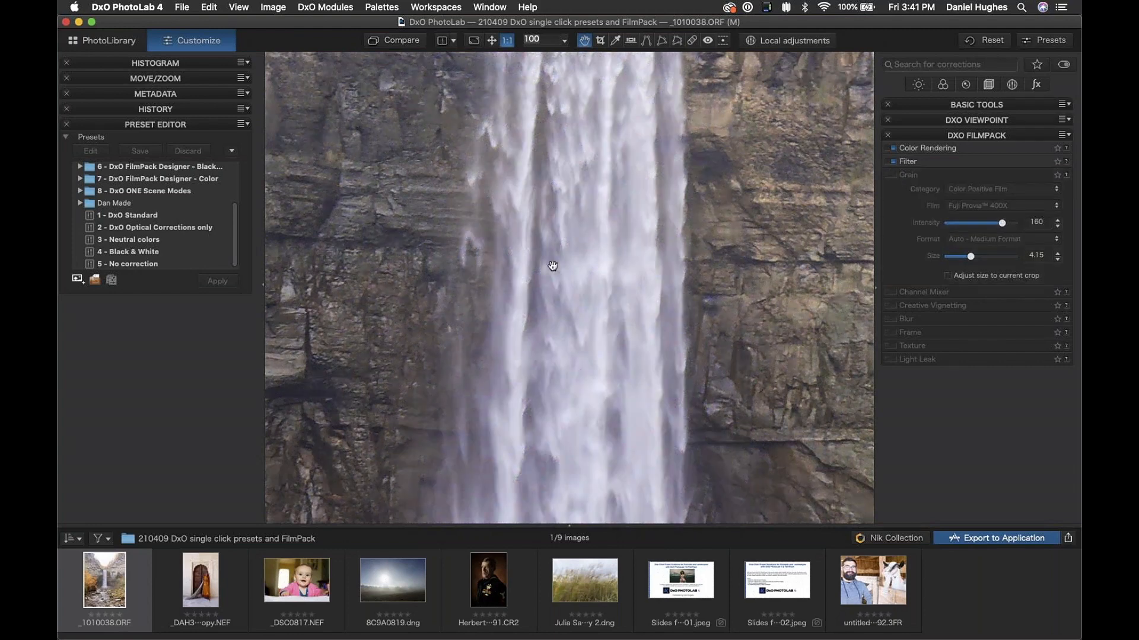
click(893, 176)
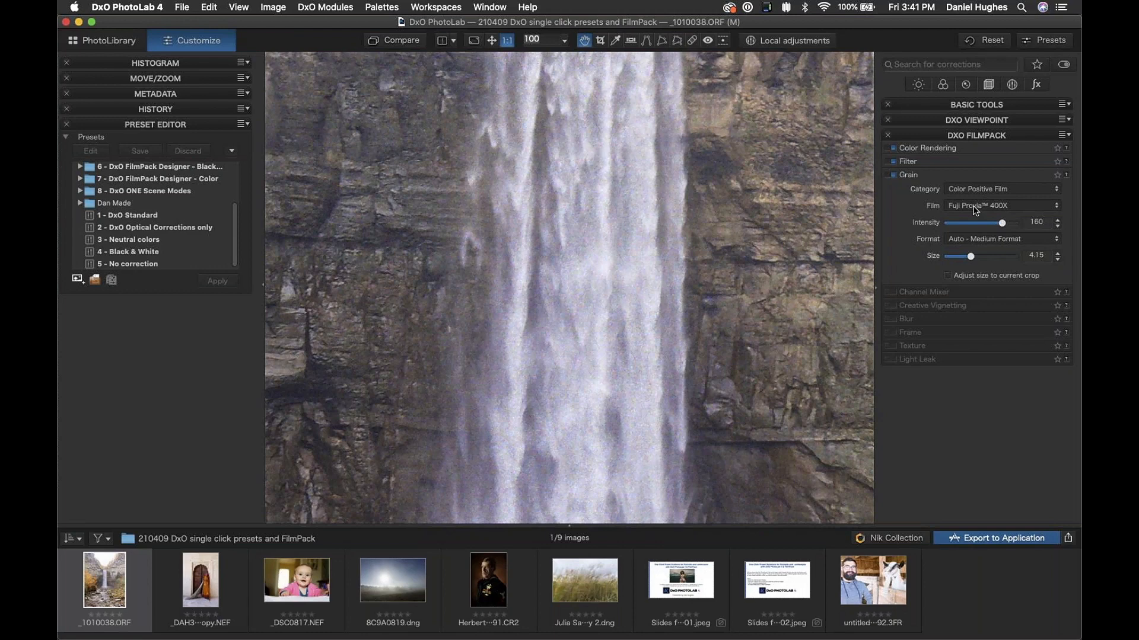
Step: Try the Fuji Instax and Fuji Astia 100F film grains on the waterfall
click(975, 207)
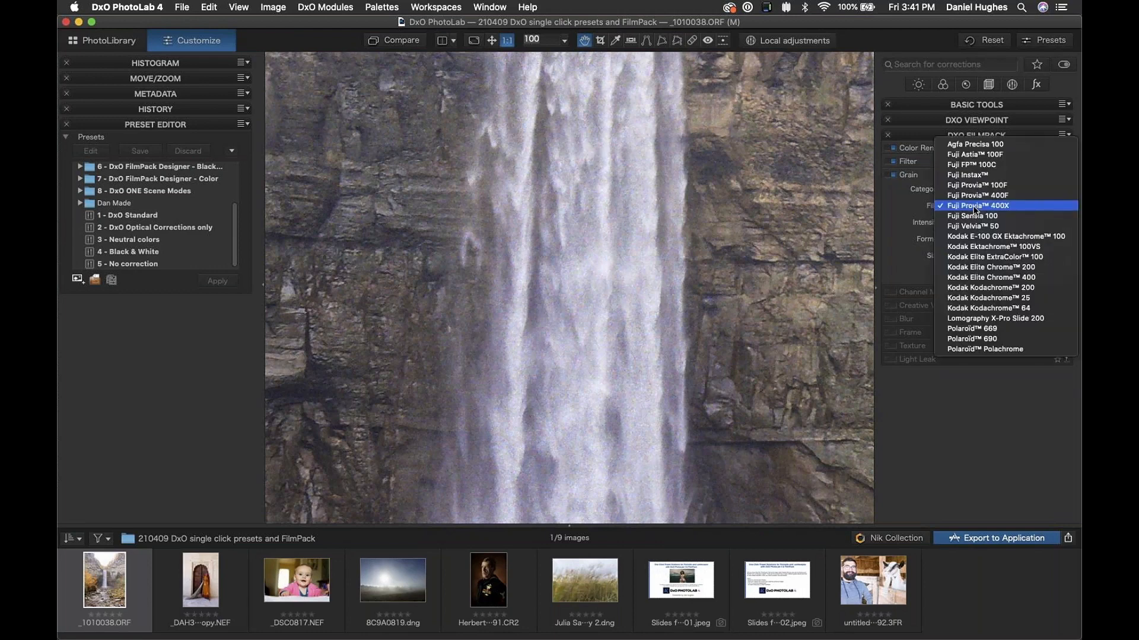
click(967, 175)
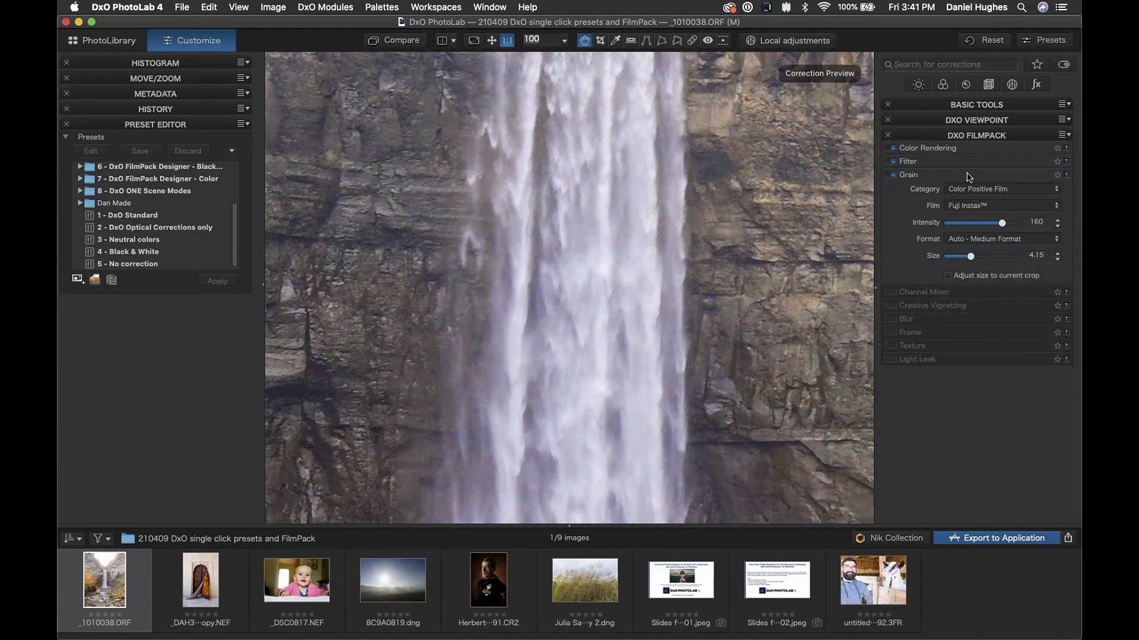
click(976, 204)
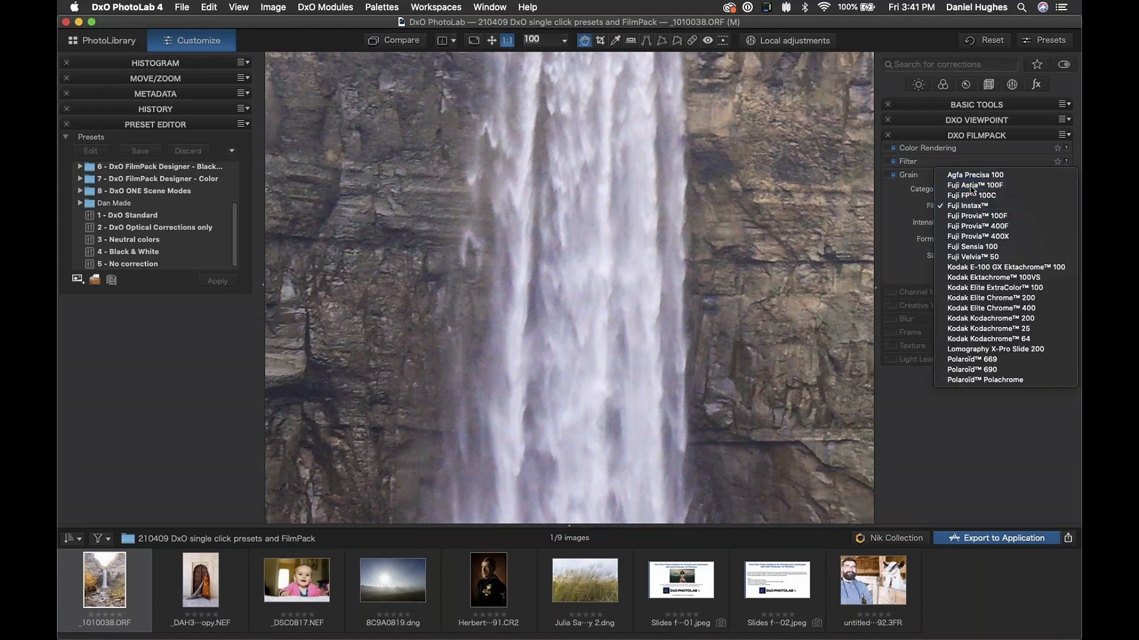
click(970, 185)
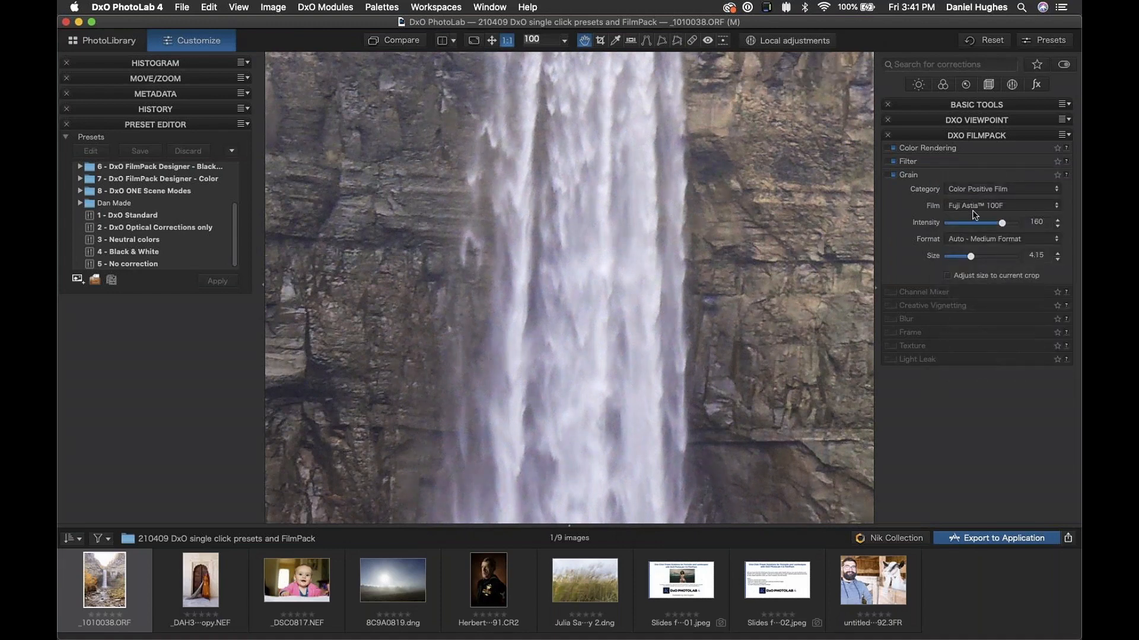
Step: Set the grain film to Lomography X-Pro Slide 200 with an intensity of 106, and return to the full-image view
click(975, 206)
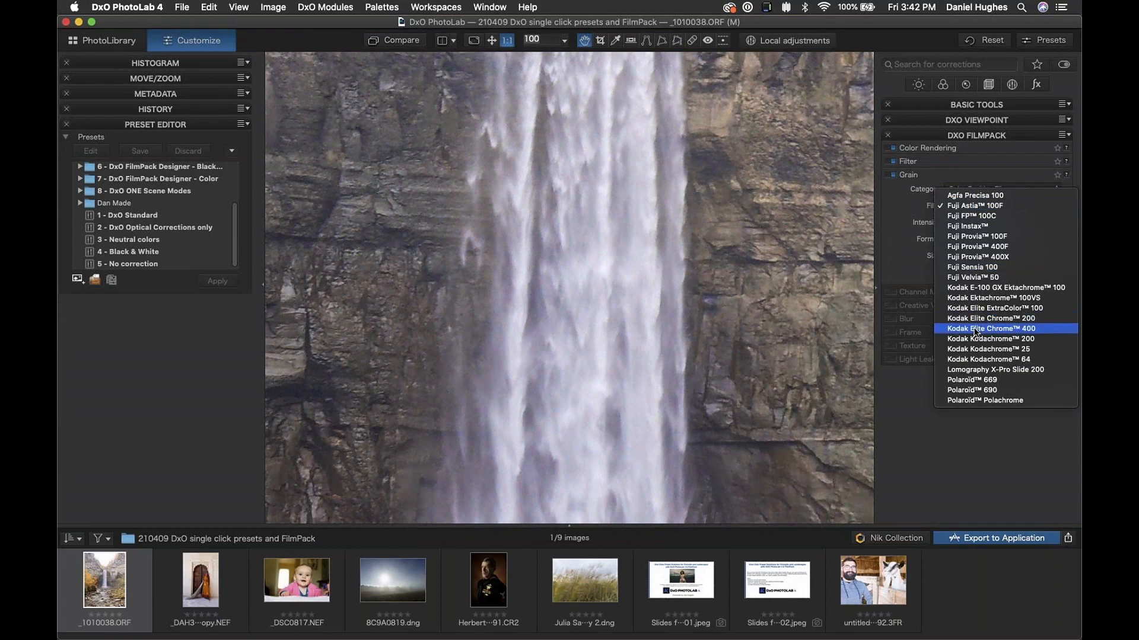
click(969, 369)
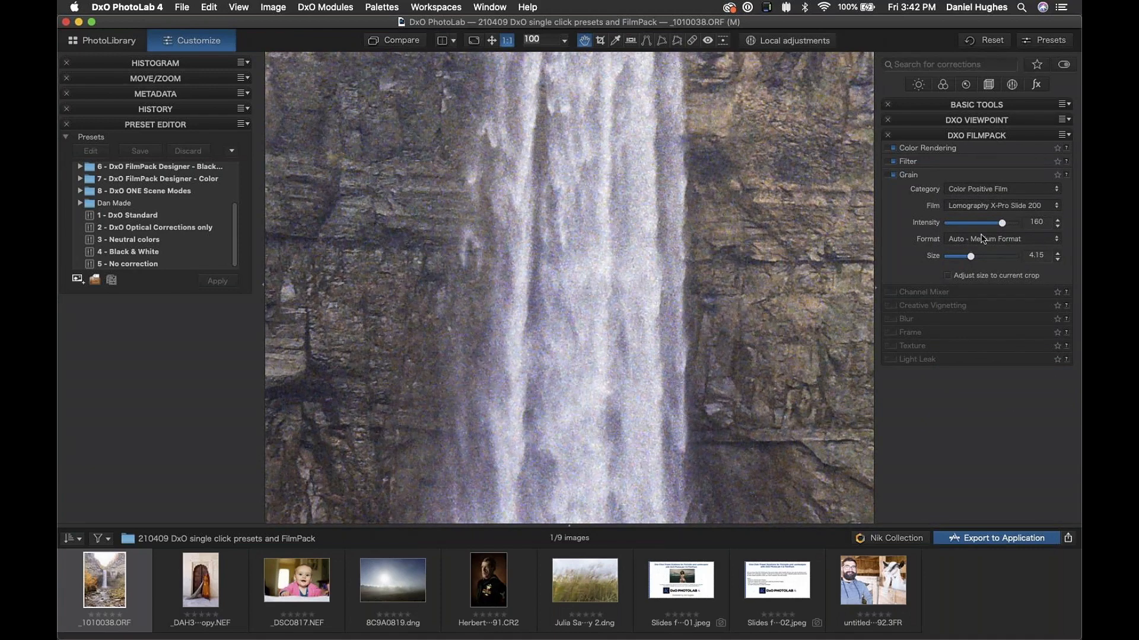
mouse_move(1002, 223)
mouse_down()
mouse_move(973, 224)
mouse_move(985, 224)
mouse_up()
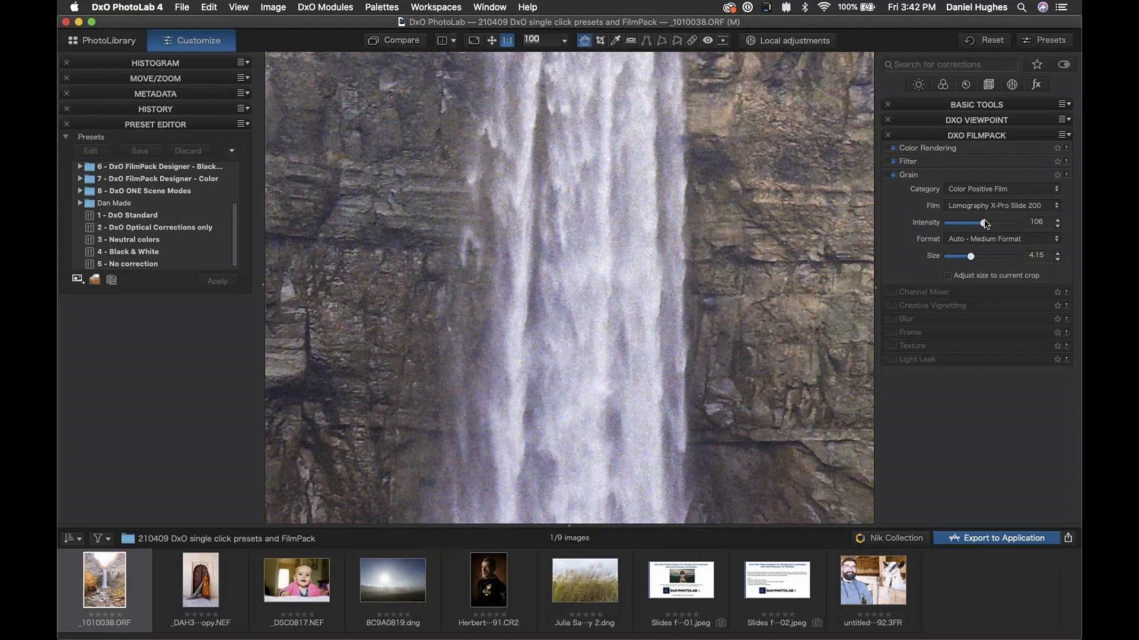
key(super+0)
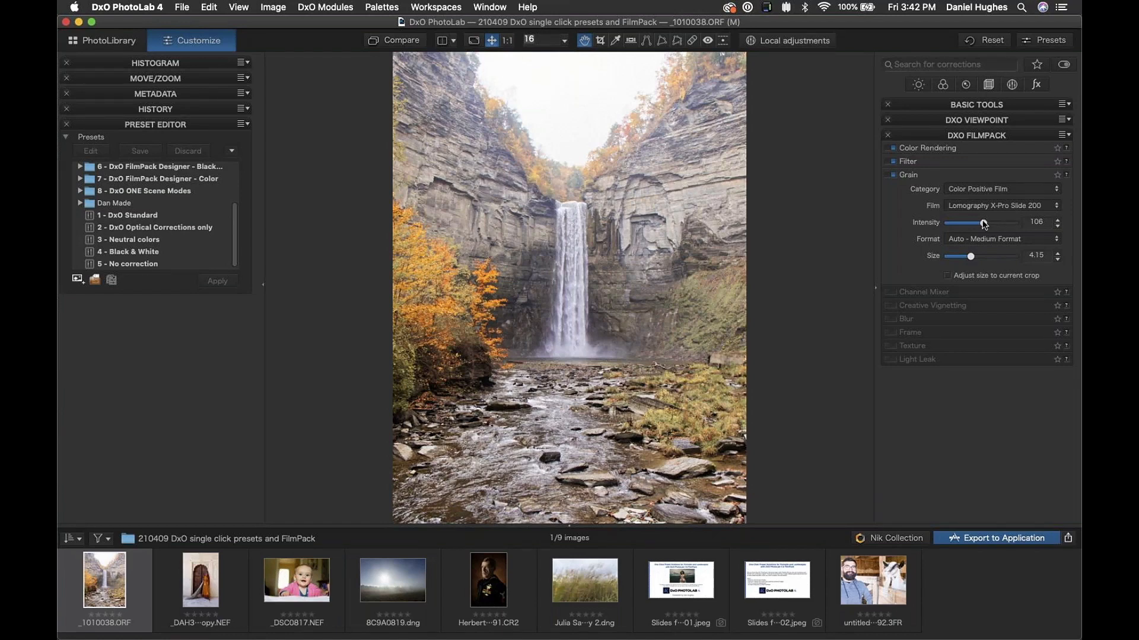
click(944, 176)
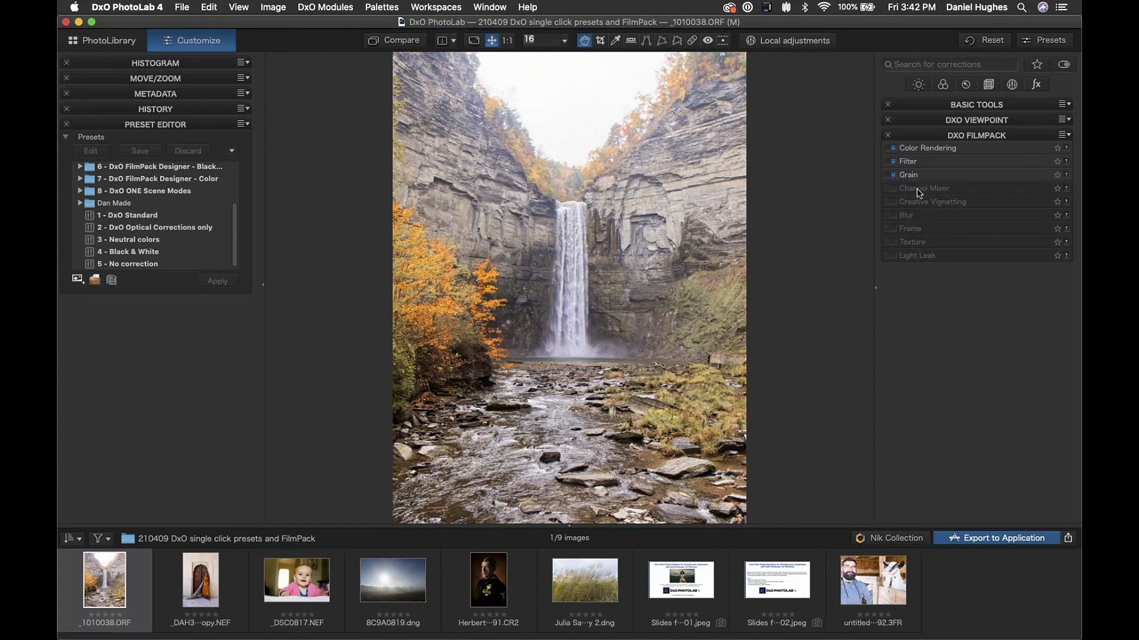
Step: Try a strongly reduced Red value in the Channel Mixer and reset it to 0
click(918, 190)
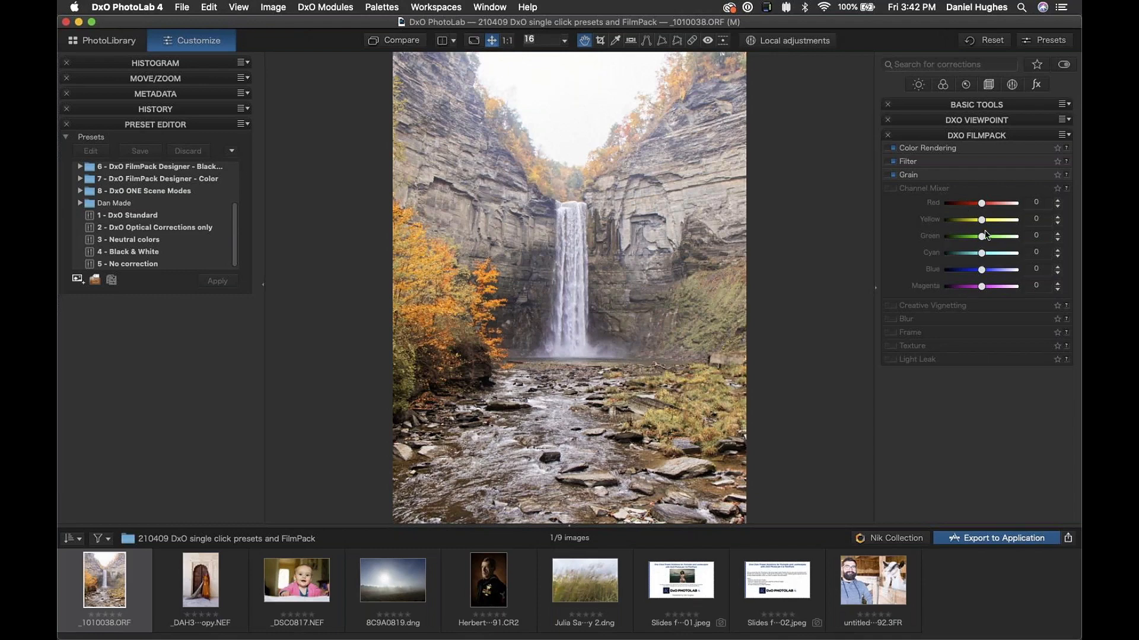
drag(981, 204, 949, 204)
double_click(949, 205)
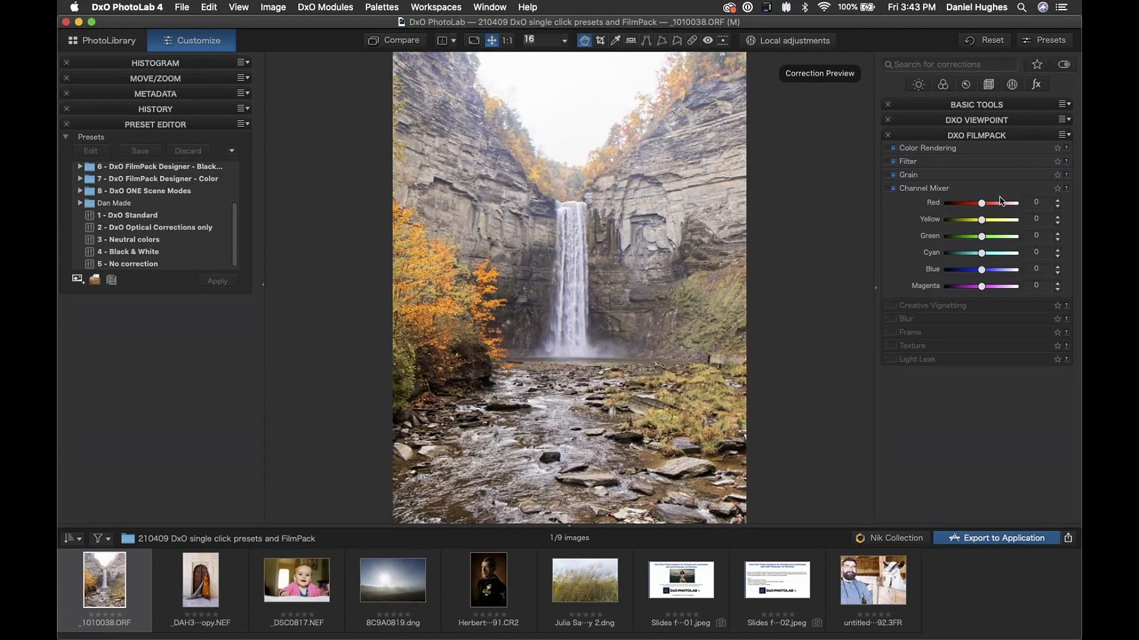
click(915, 191)
Step: Enable Creative Vignetting on the waterfall photo with an intensity of -100
click(915, 205)
click(893, 203)
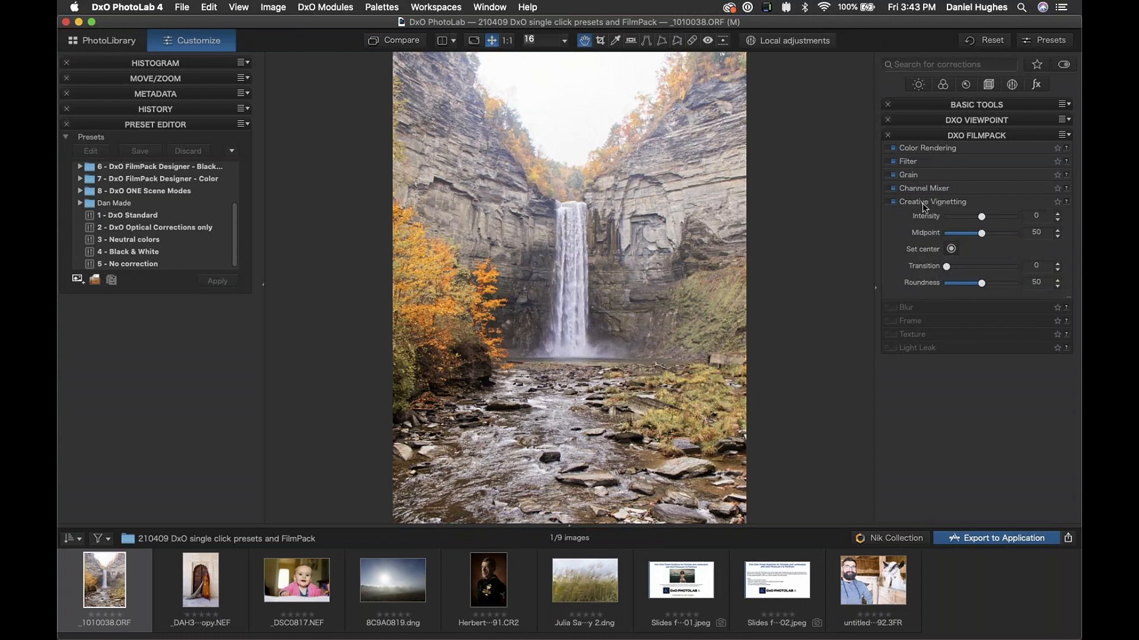
drag(982, 217, 972, 219)
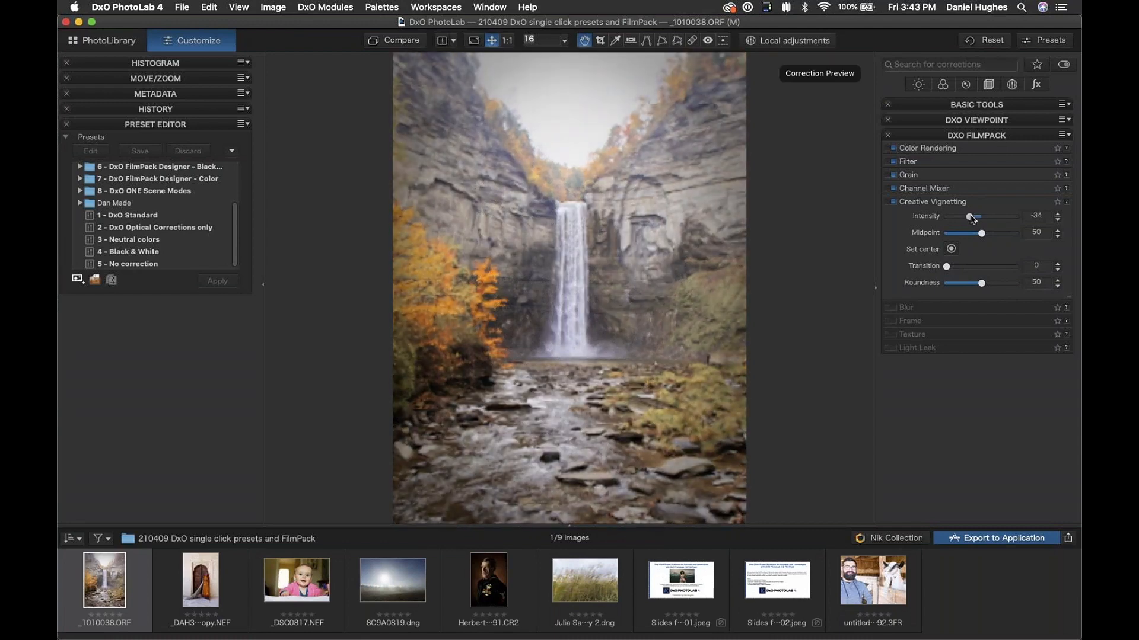
drag(969, 217, 922, 221)
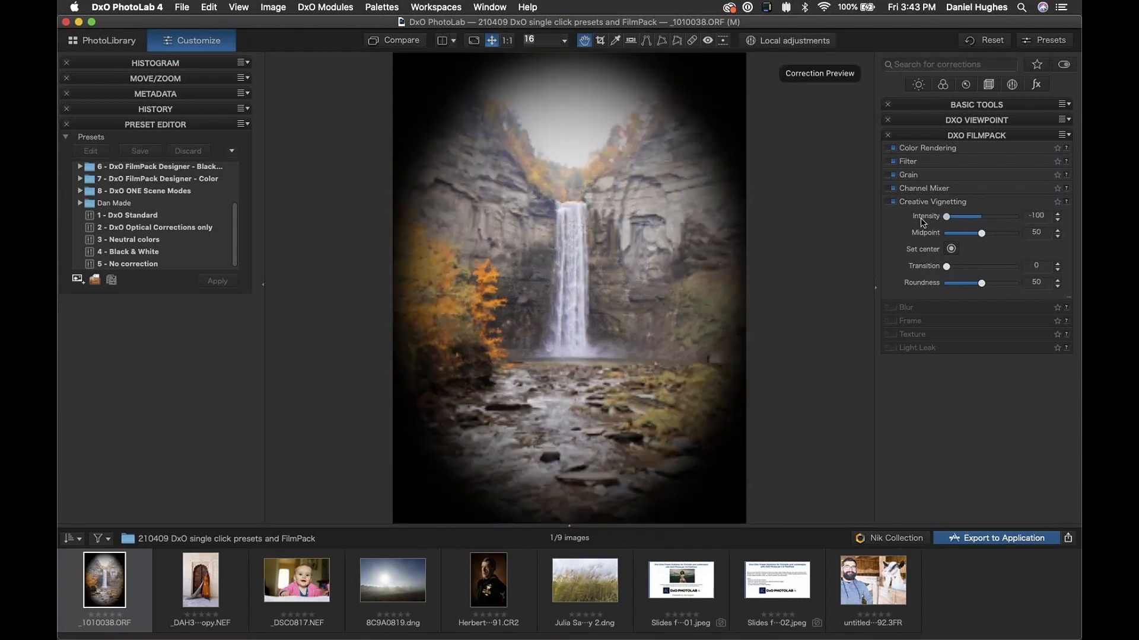
Step: Set the Creative Vignetting midpoint to 53, transition to 0 and roundness to 39
click(981, 233)
drag(982, 233, 924, 280)
mouse_move(974, 234)
mouse_down()
mouse_move(997, 236)
mouse_move(984, 236)
mouse_up()
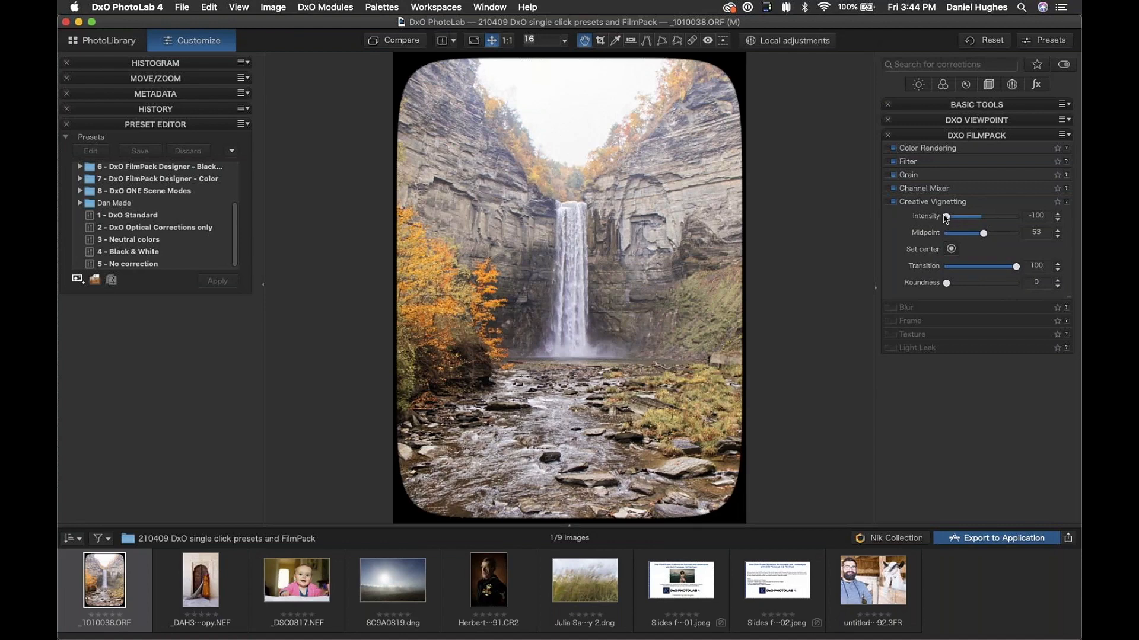
drag(1016, 266, 973, 283)
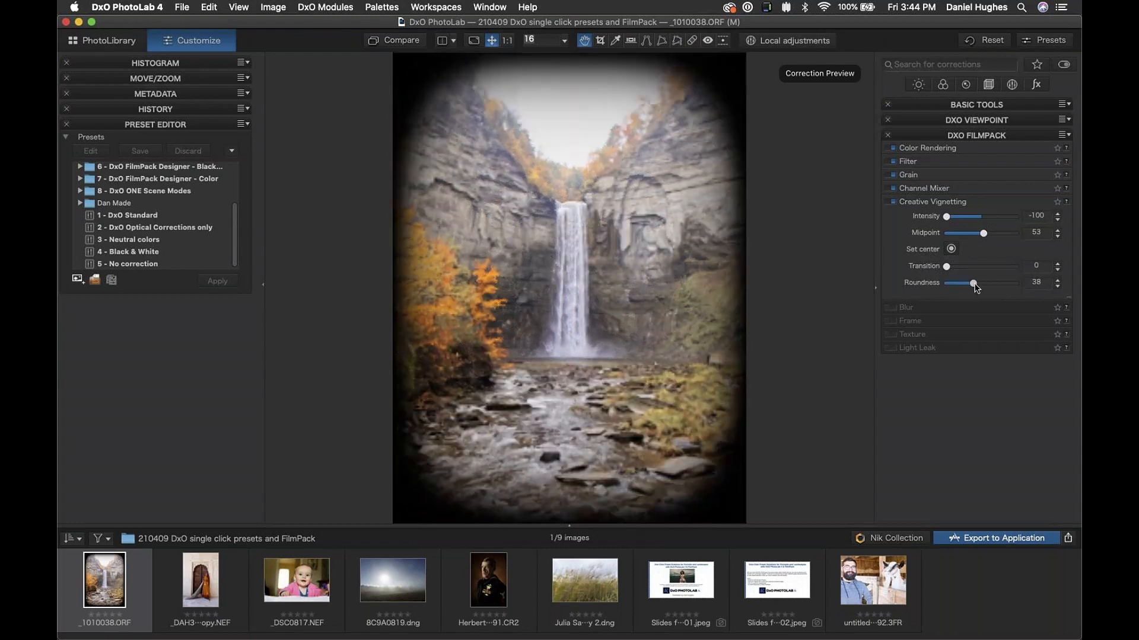
Step: Try the vignetting center low on the stream and move it back to the middle of the waterfall
click(951, 249)
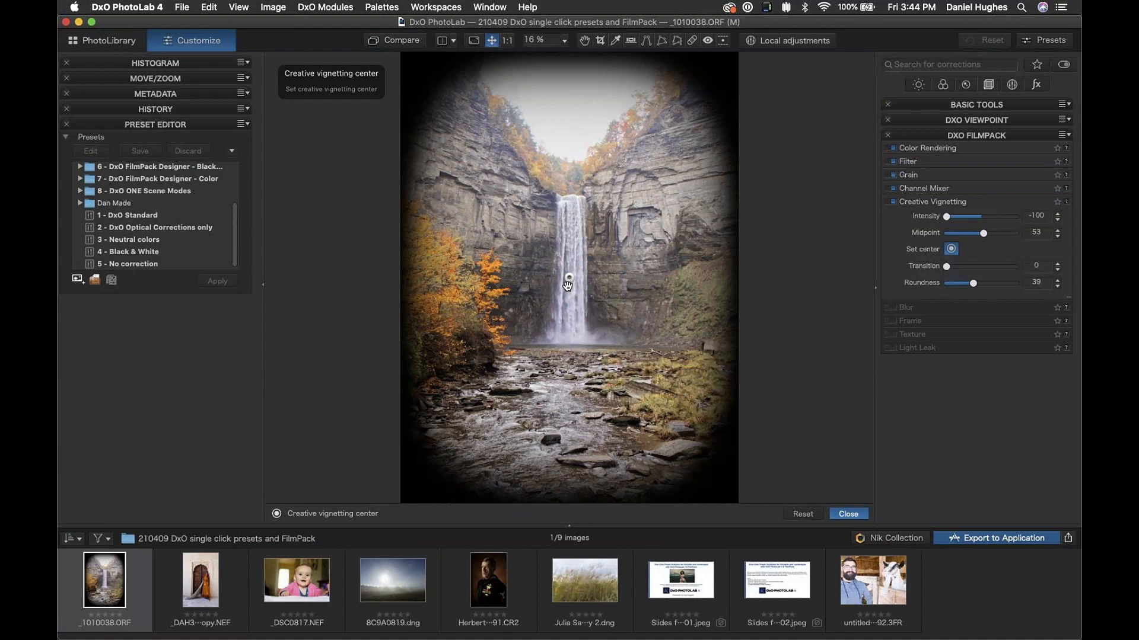
drag(567, 284, 568, 488)
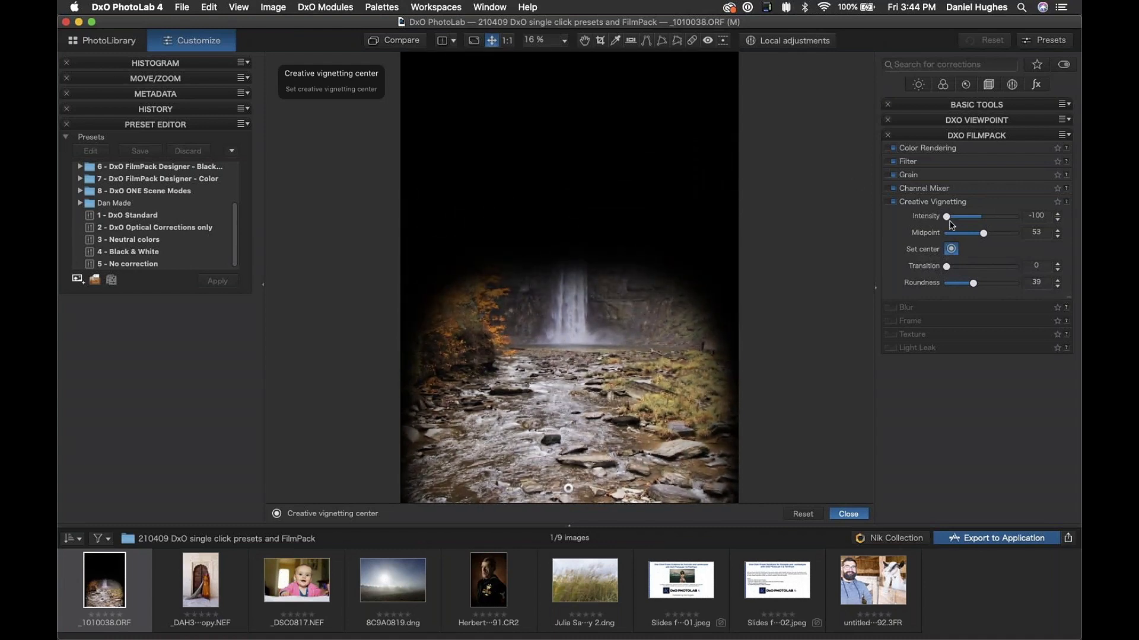
mouse_move(951, 221)
mouse_down()
mouse_move(960, 219)
mouse_move(924, 225)
mouse_up()
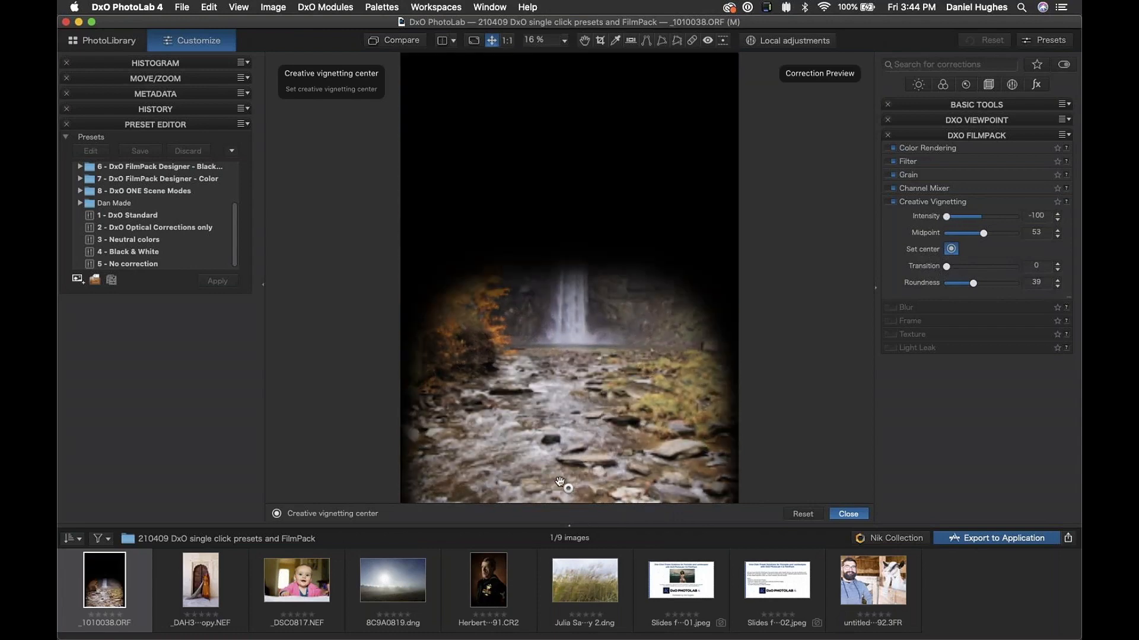
drag(568, 489, 565, 278)
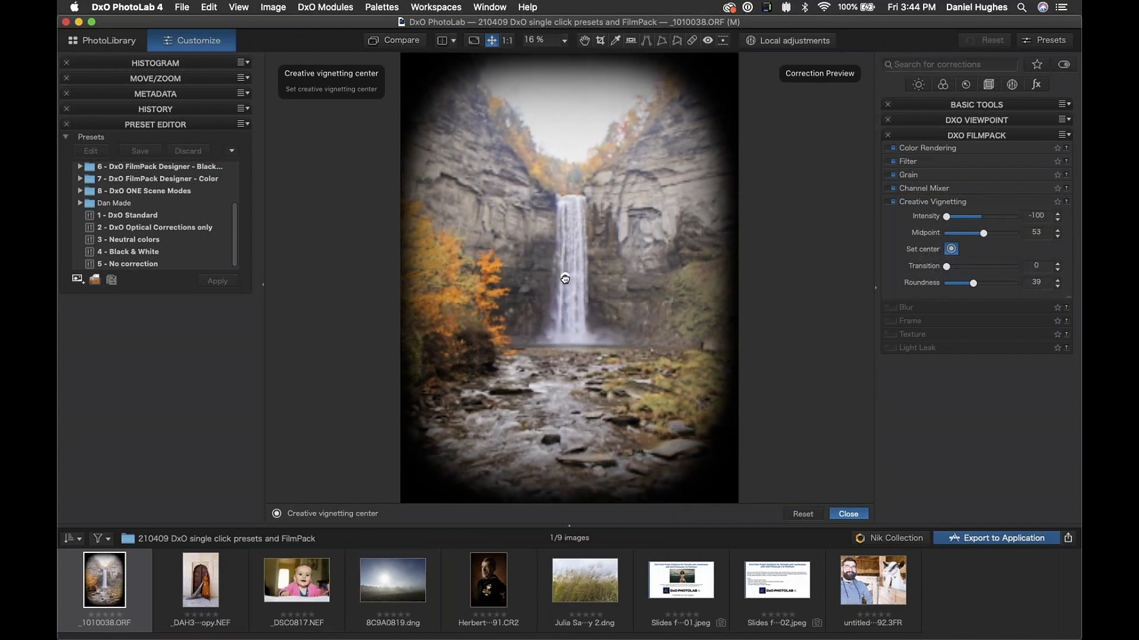
Step: Set the Creative Vignetting transition to 100 and move the vignette center slightly up the waterfall
drag(947, 265, 1077, 267)
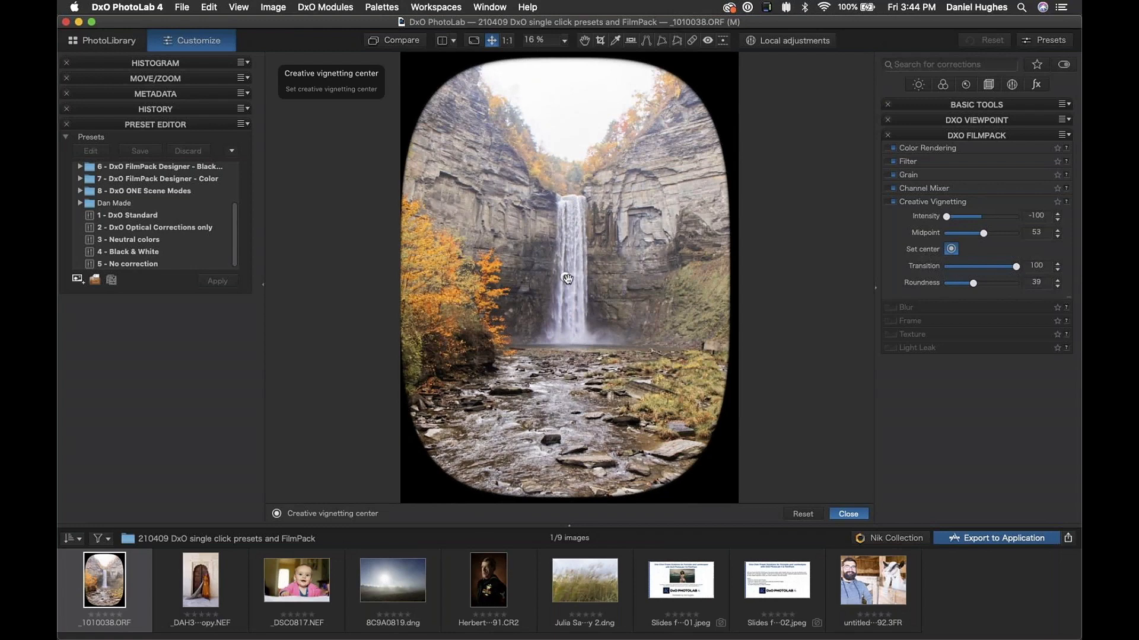
drag(567, 278, 567, 274)
Step: Enable Blur in Soft Focus mode with an intensity of 57 and a diffusion of 24
click(891, 307)
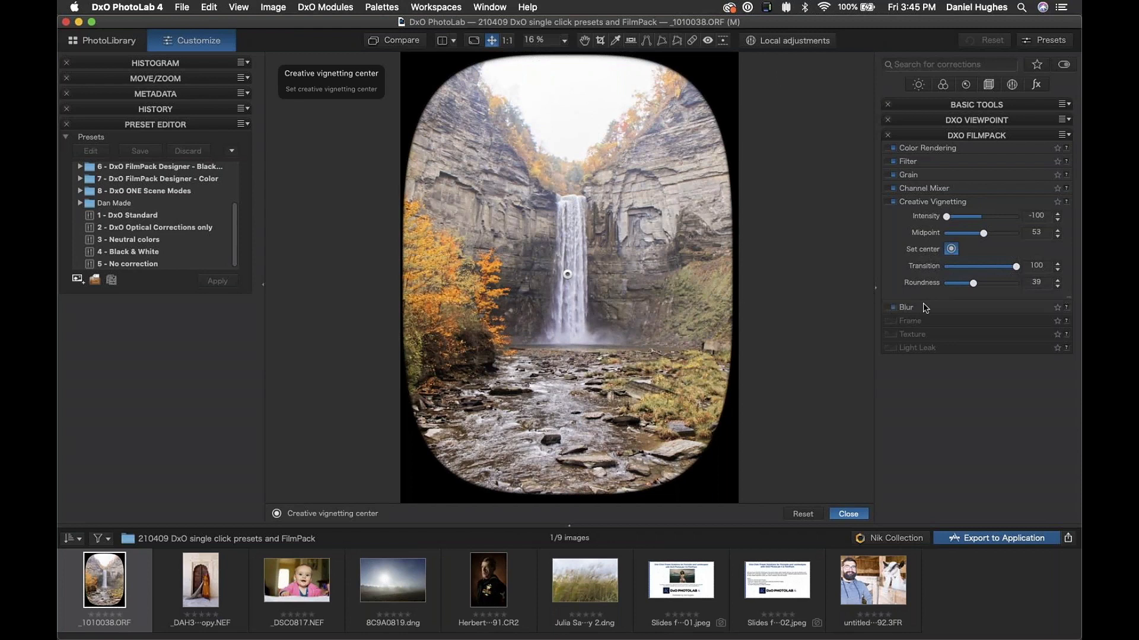
click(923, 306)
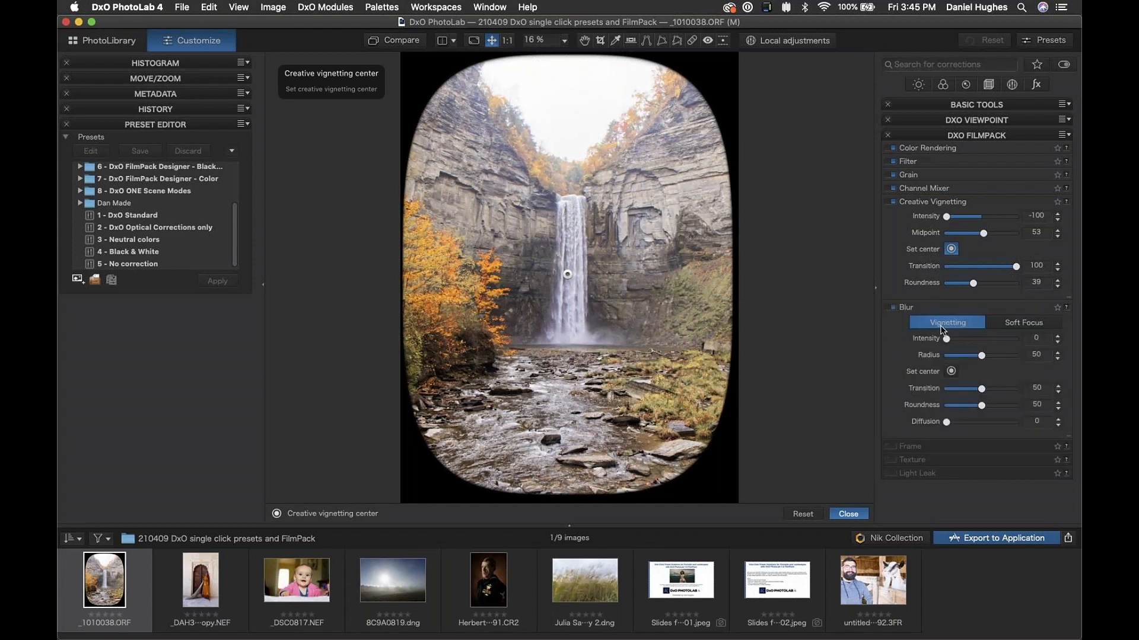
click(1010, 325)
drag(946, 338, 962, 356)
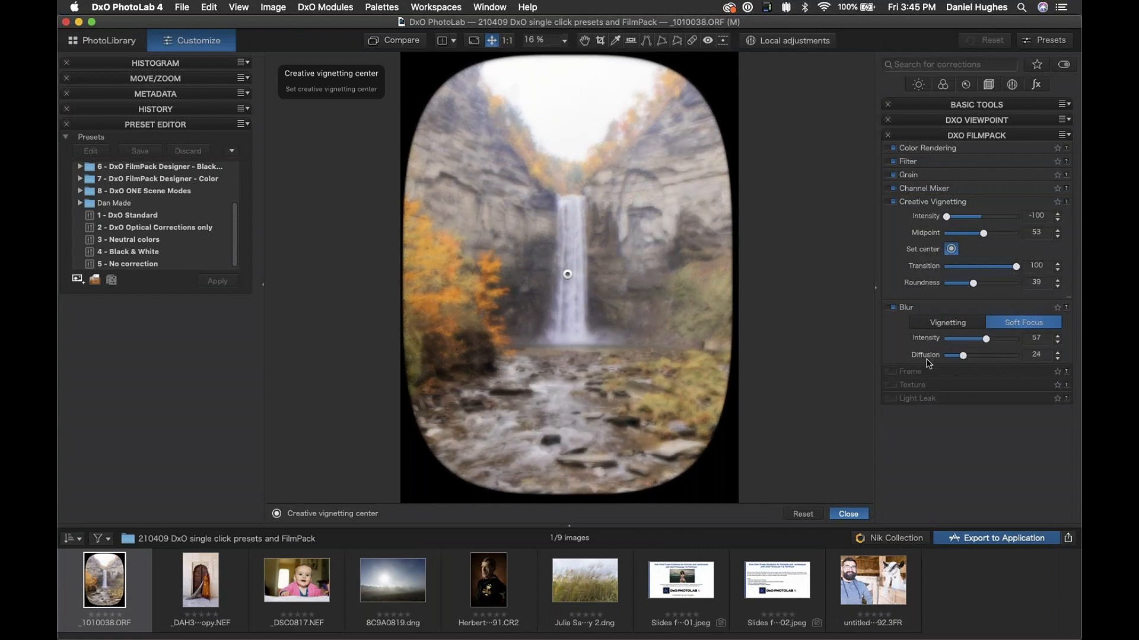
Step: Try Soft Focus with intensity 12 and diffusion 50, and turn the Blur effect off
mouse_move(986, 339)
mouse_down()
mouse_move(955, 340)
mouse_move(981, 355)
mouse_up()
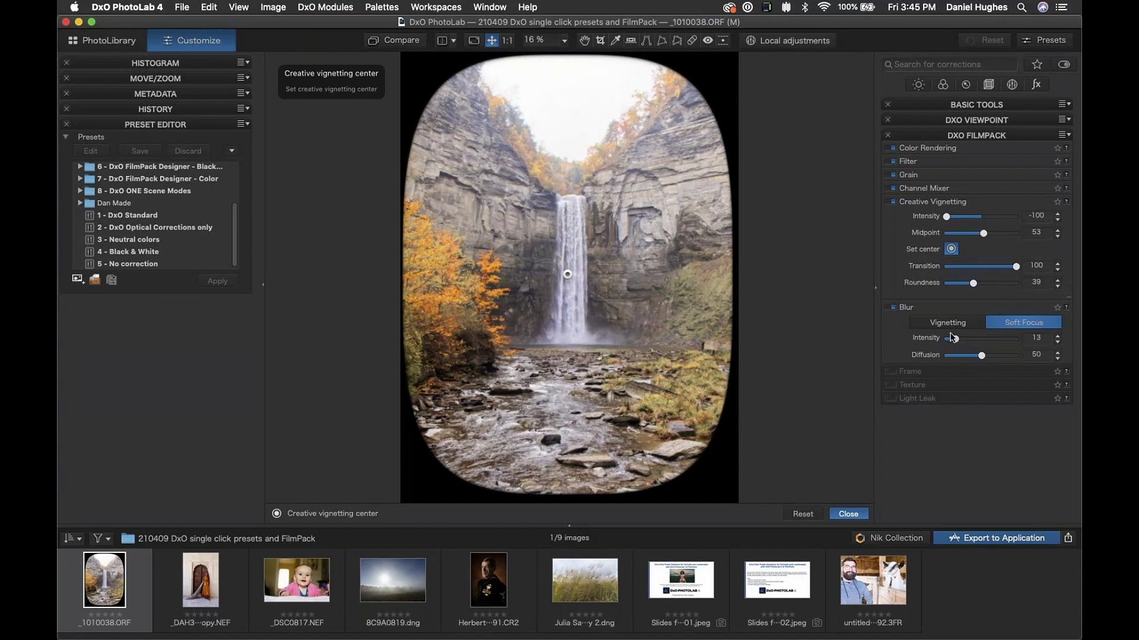
drag(959, 343, 958, 344)
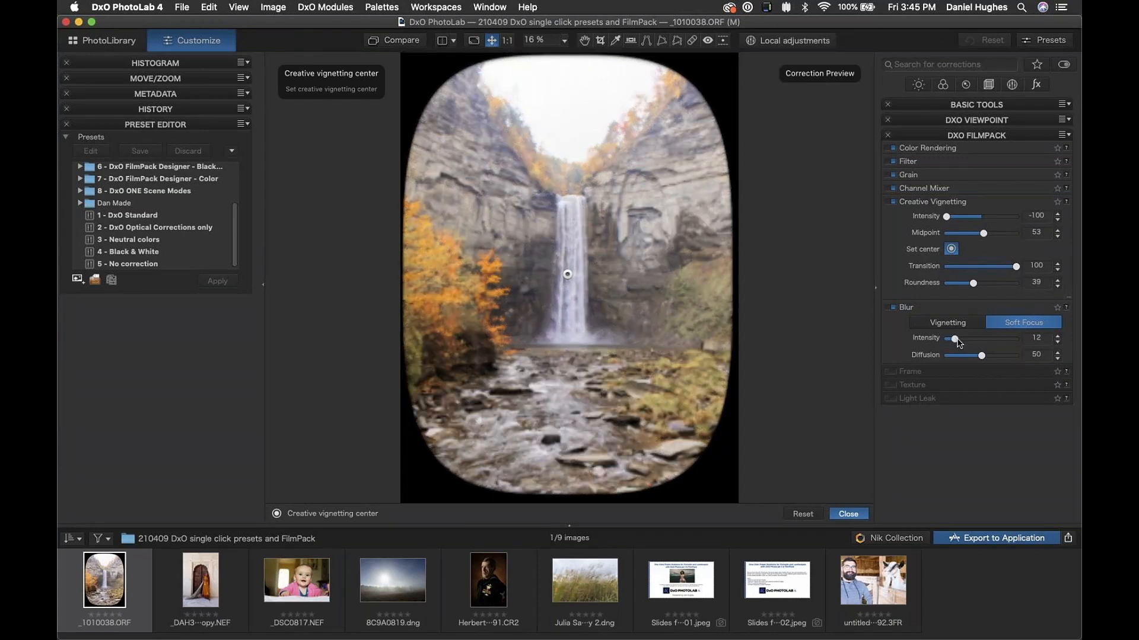
click(894, 308)
Step: Apply the Darkroom 1 frame to the waterfall photo and turn off Creative Vignetting
click(890, 371)
click(957, 386)
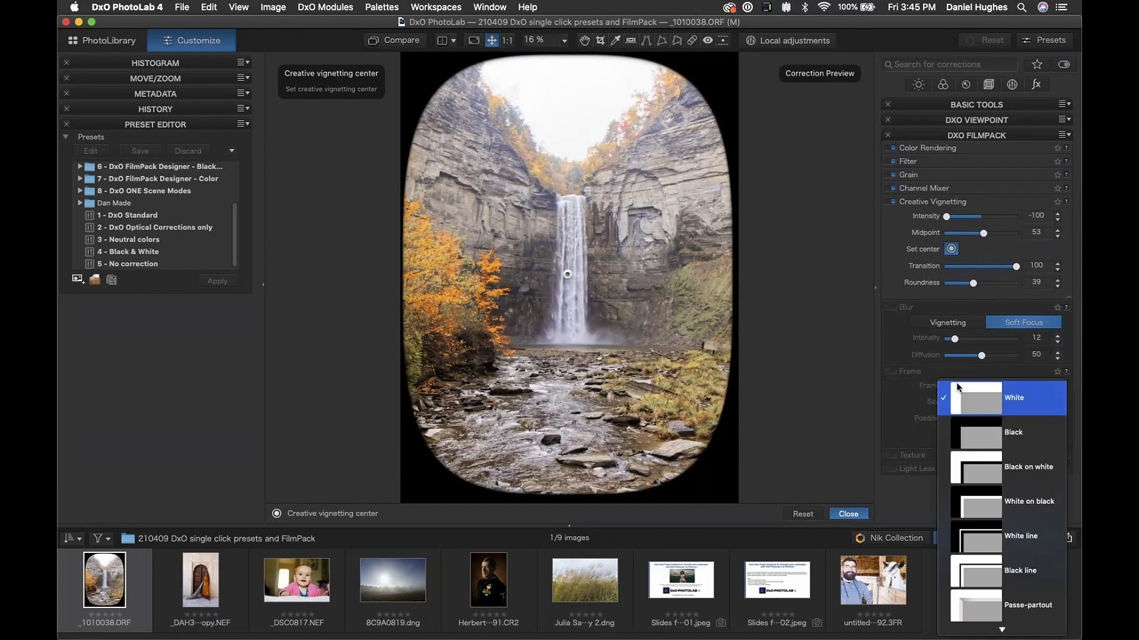
scroll(971, 442, down, 5)
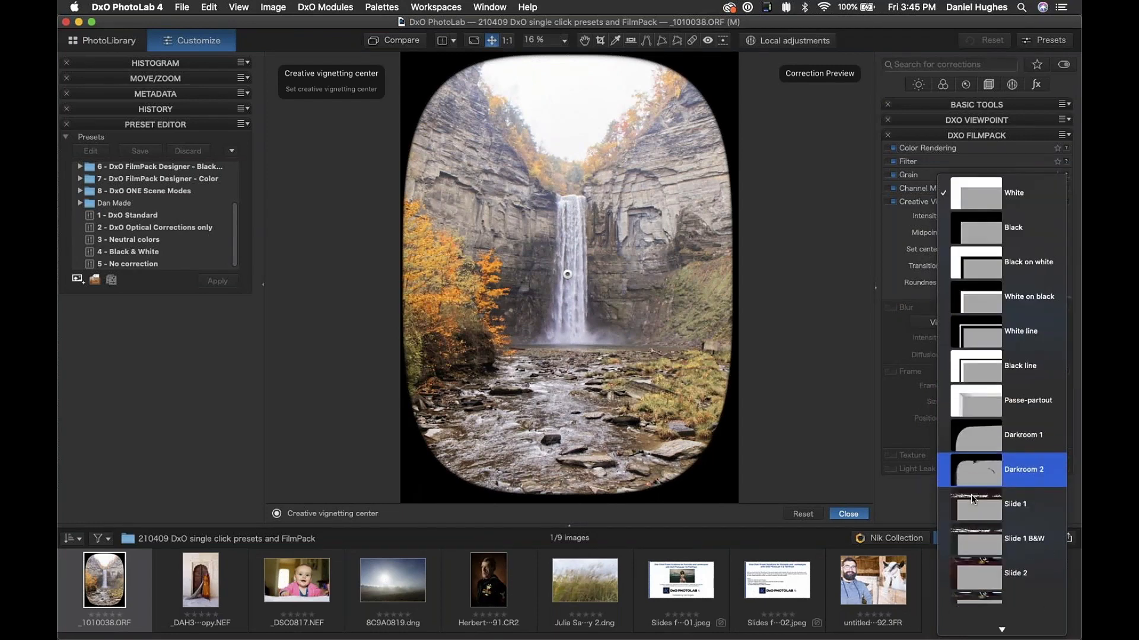
click(971, 304)
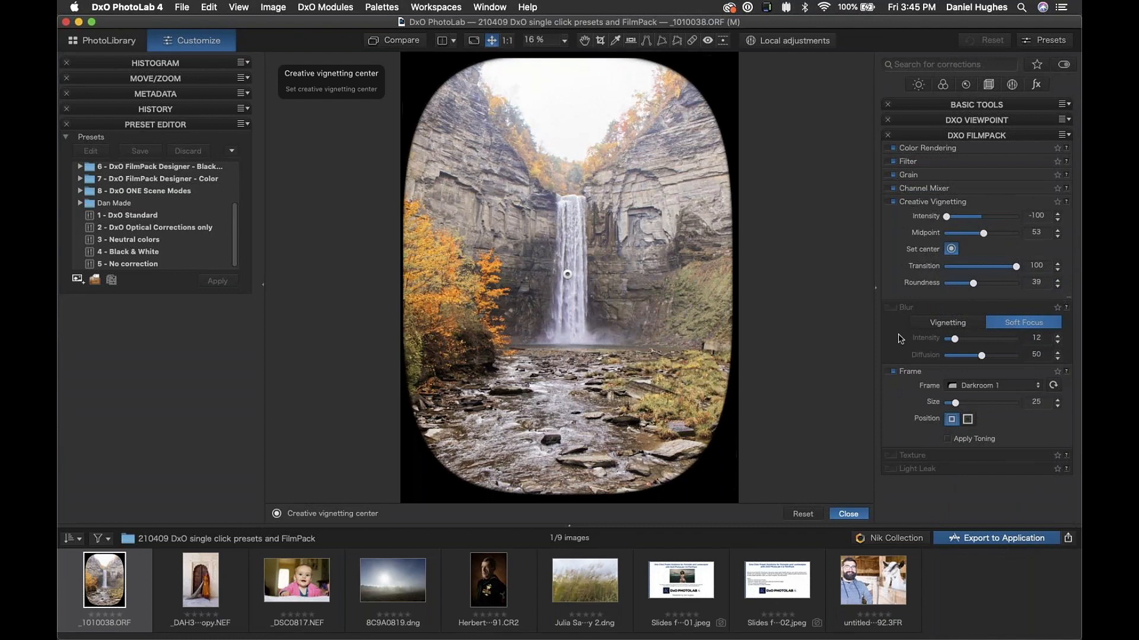
click(893, 203)
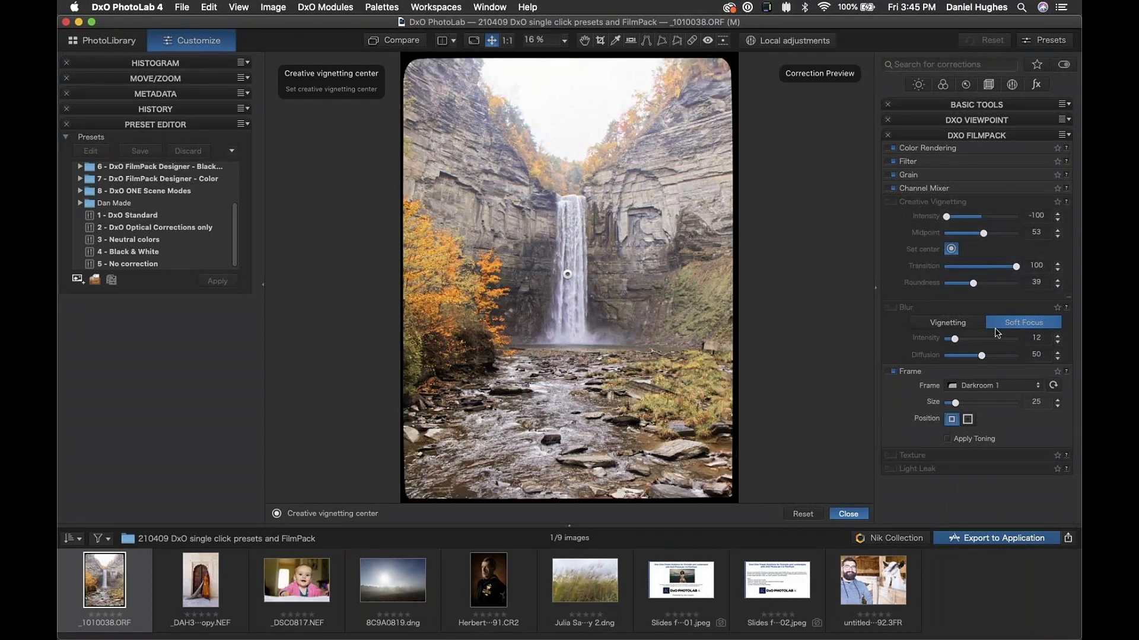
Step: Change the photo's frame to Slide 2 and set its size to 200
click(931, 203)
click(929, 218)
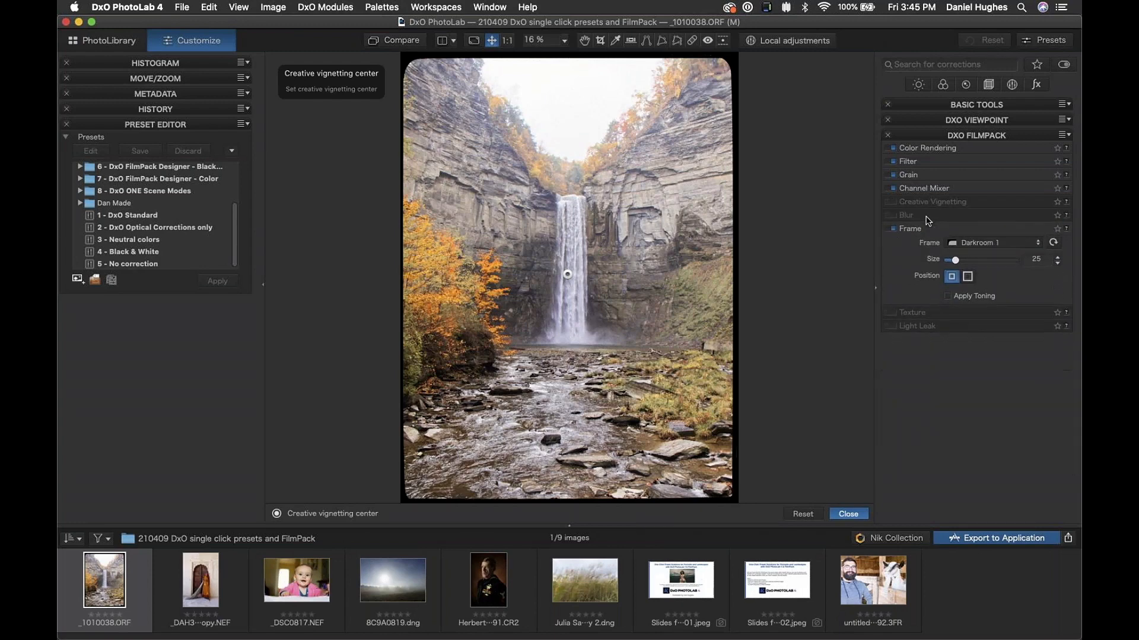
click(1001, 244)
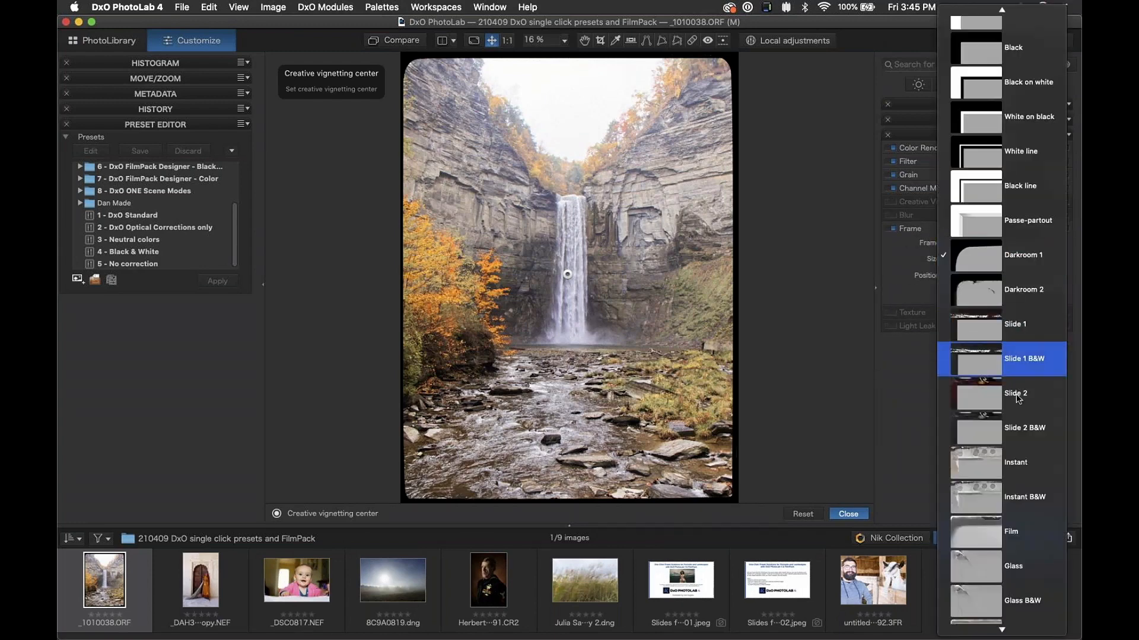
click(1019, 395)
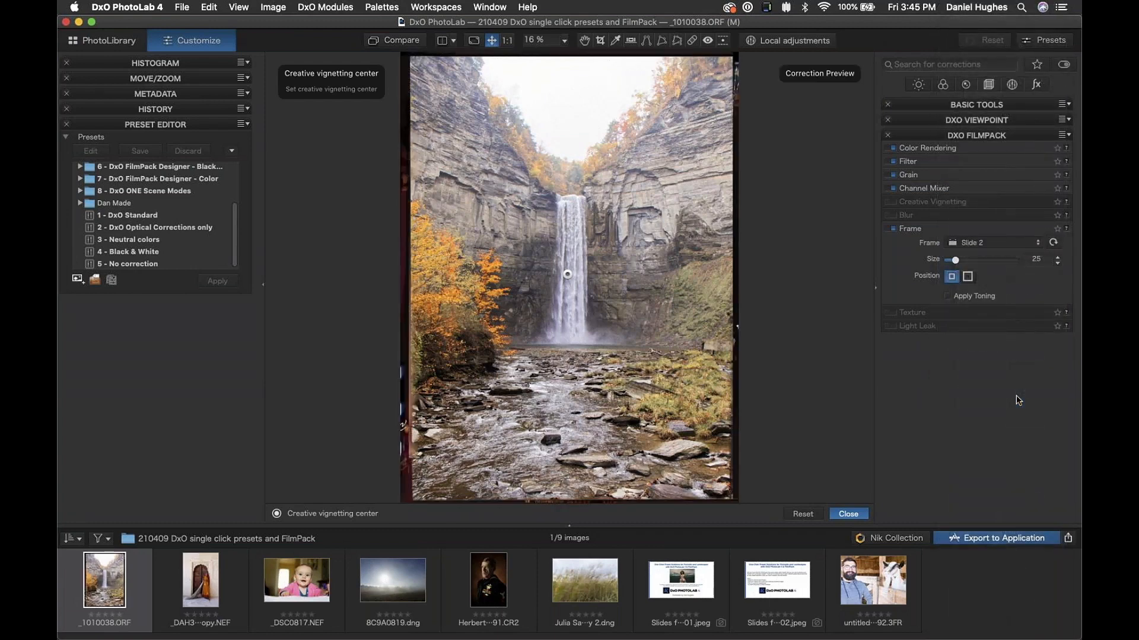
drag(956, 261, 1015, 260)
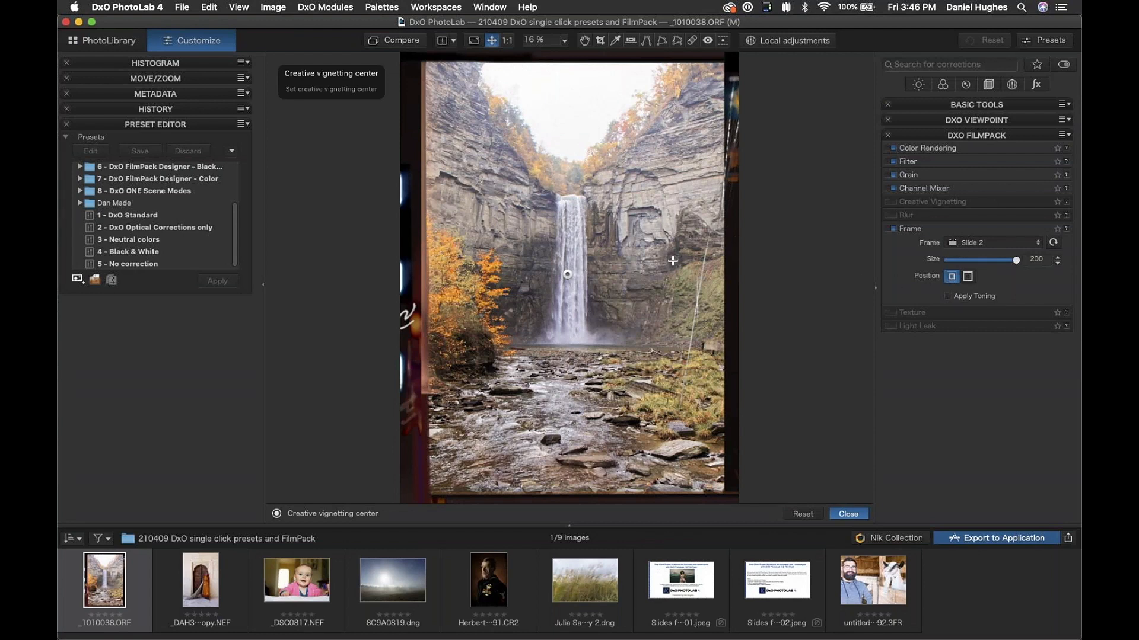
Step: Set the Slide 2 frame size to 97 and compare the inside and outside positions, keeping outside
click(968, 277)
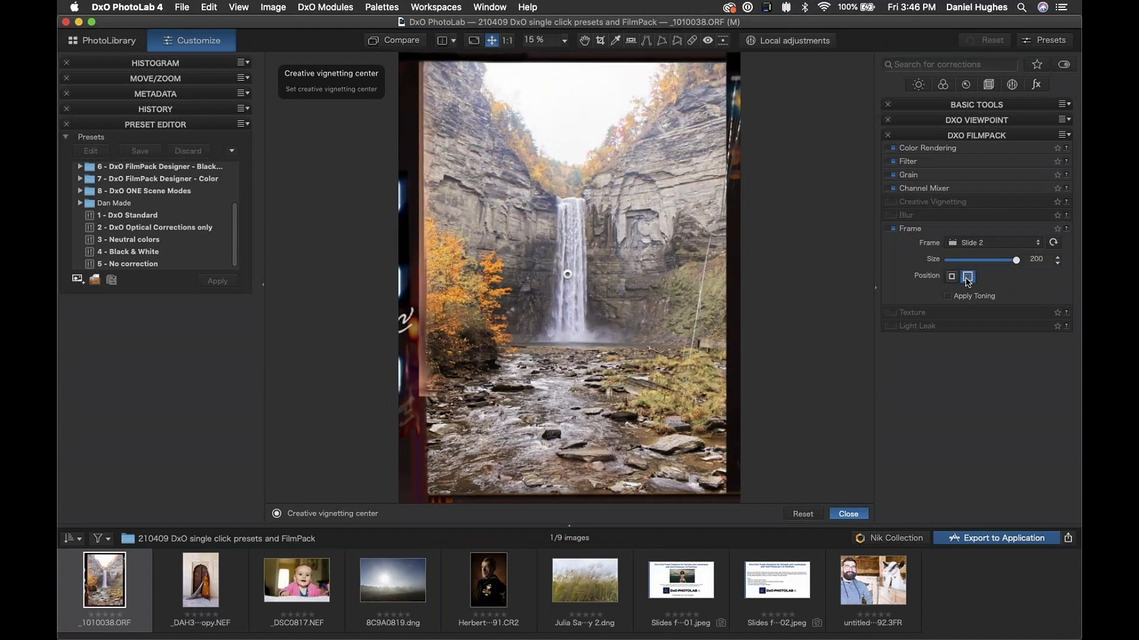
drag(1016, 260, 982, 271)
click(952, 276)
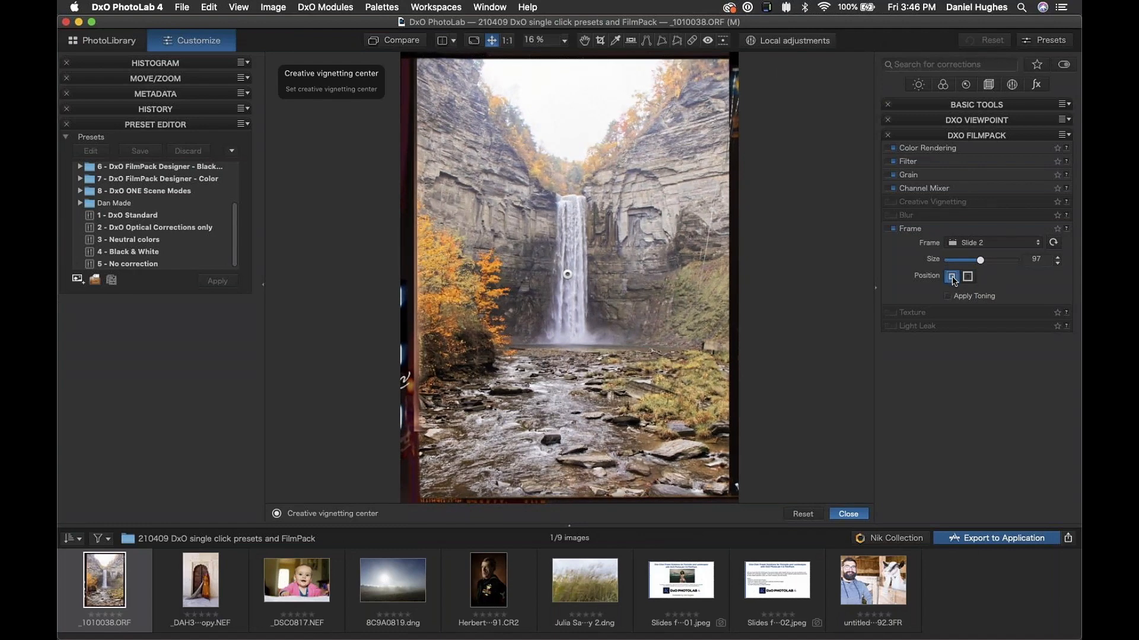
click(968, 276)
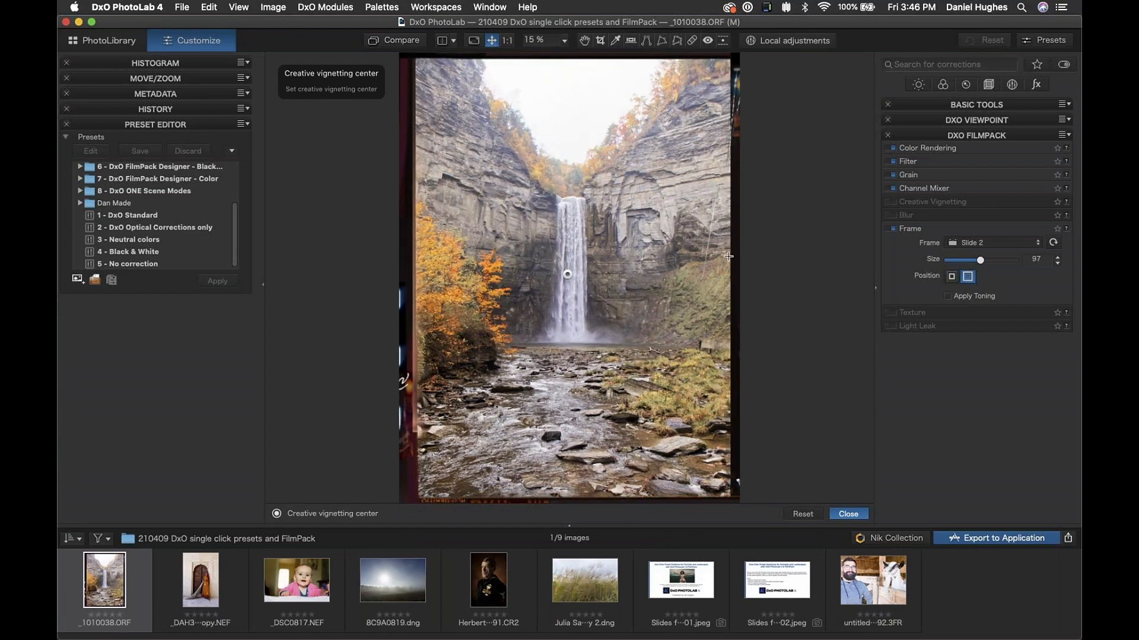
Step: Enable Texture on the waterfall photo, using Stains 1 with an intensity of 25
click(922, 228)
click(923, 244)
click(892, 242)
click(973, 263)
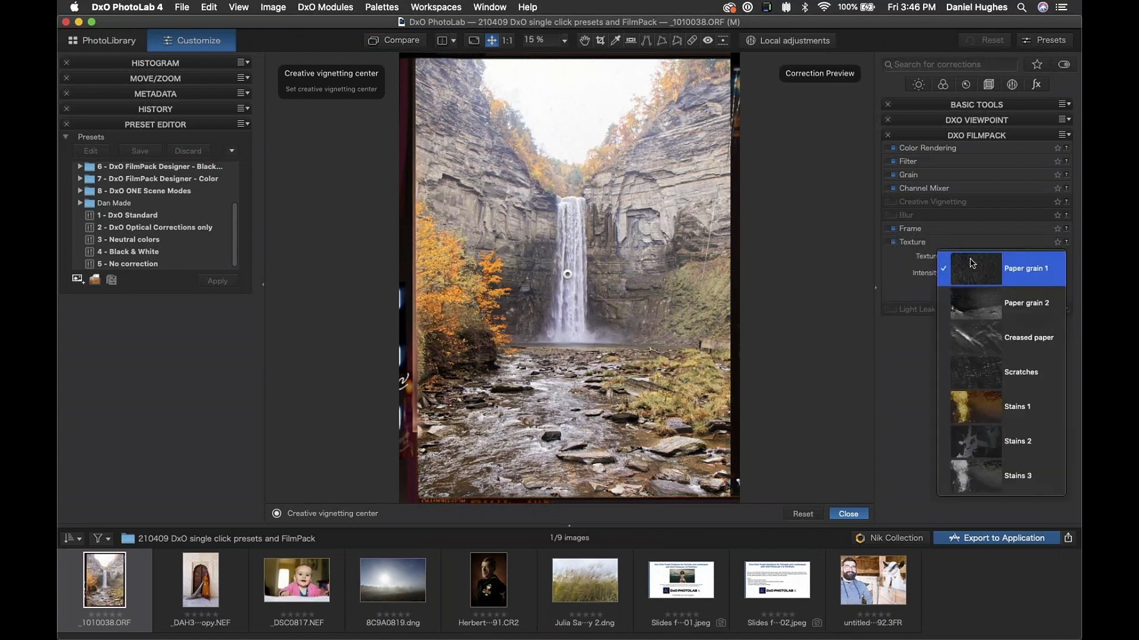
click(976, 408)
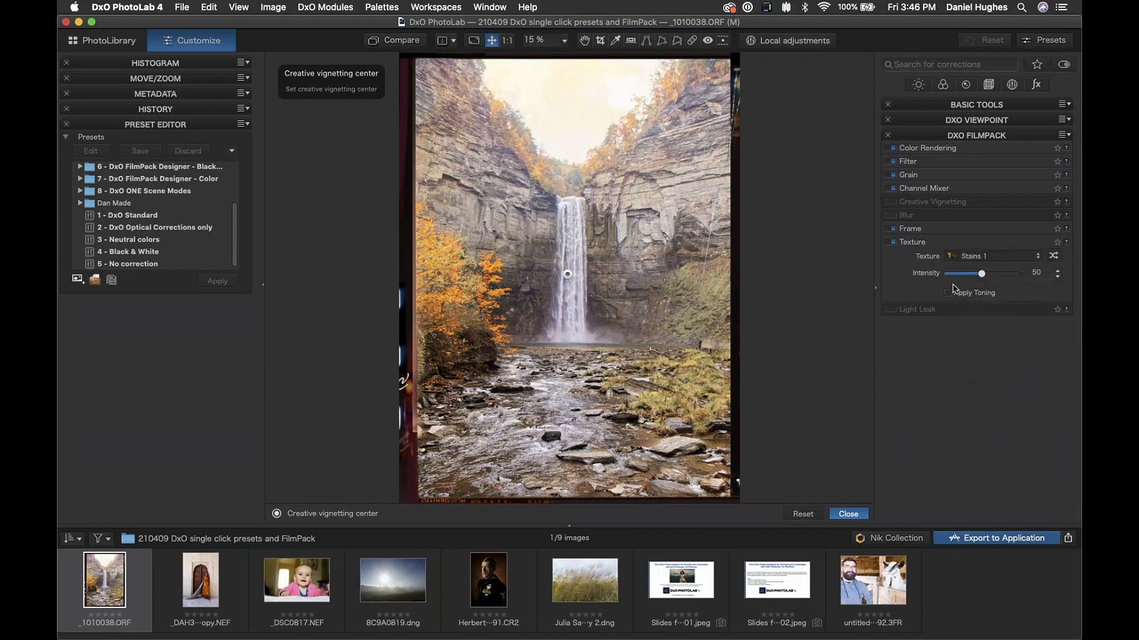
drag(981, 274, 966, 279)
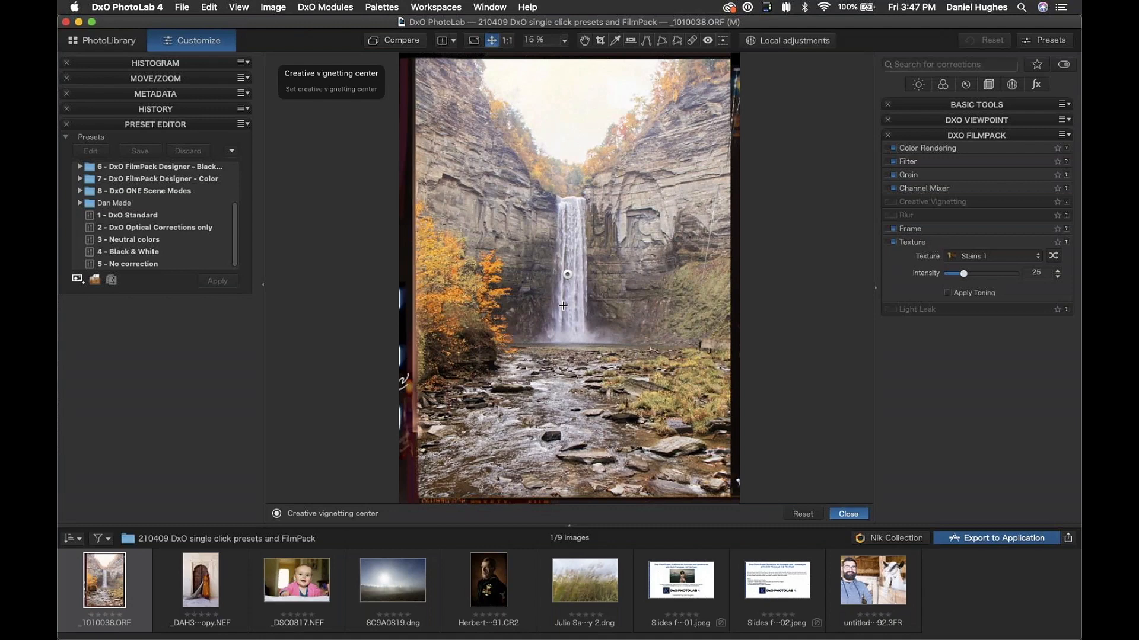
drag(566, 274, 616, 348)
key(super+z)
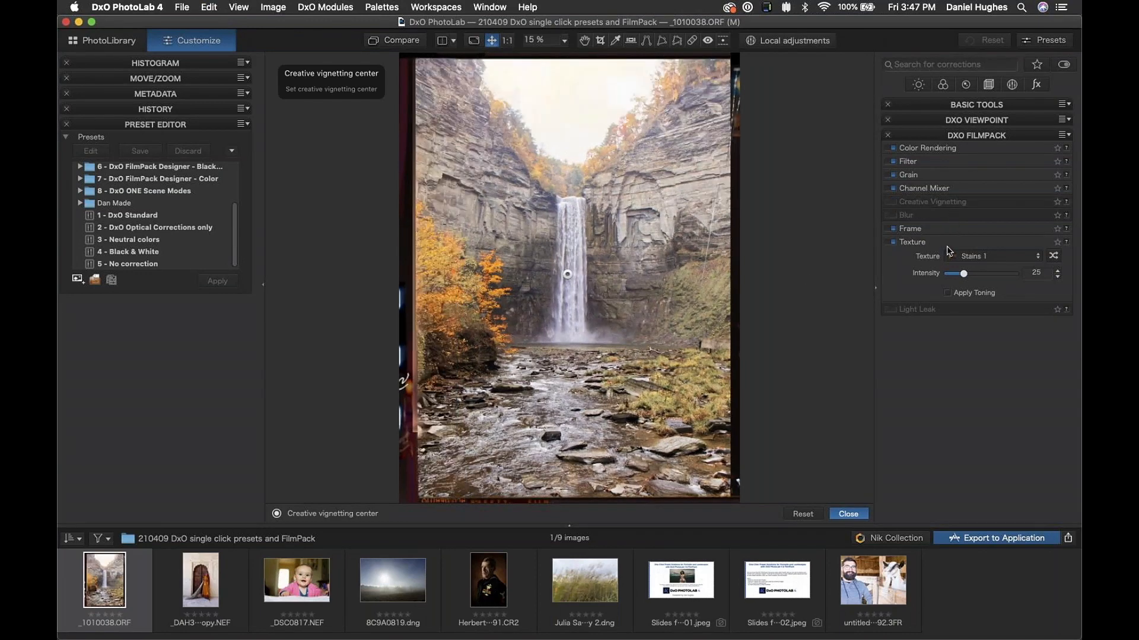
click(948, 247)
click(935, 245)
Step: Change the texture to Stains 2 and set its intensity to 65
click(985, 257)
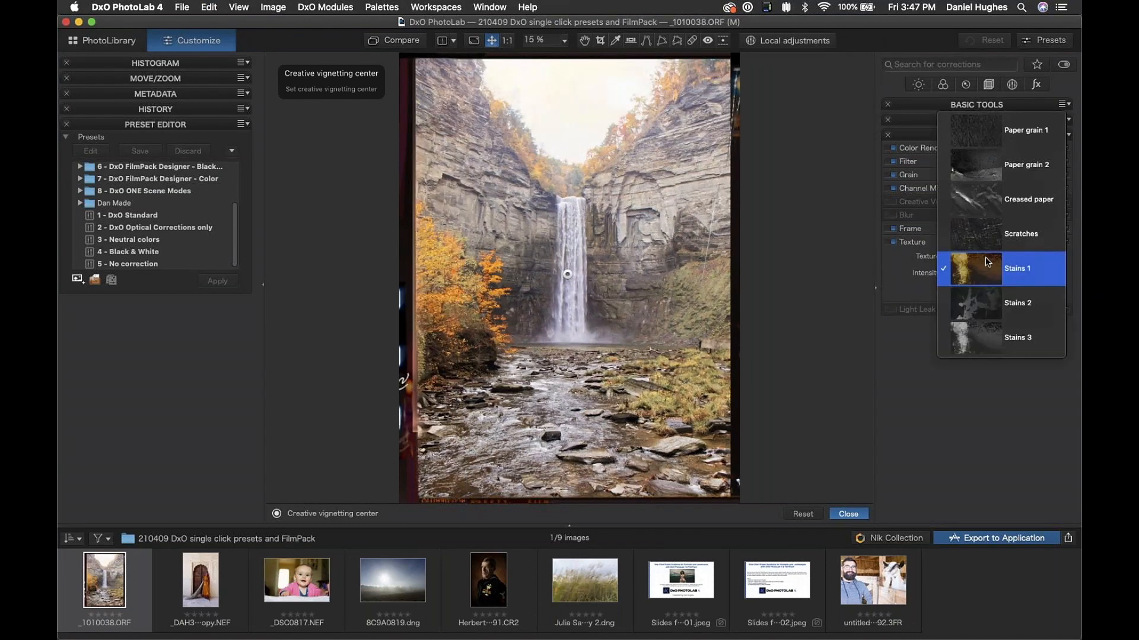
click(985, 303)
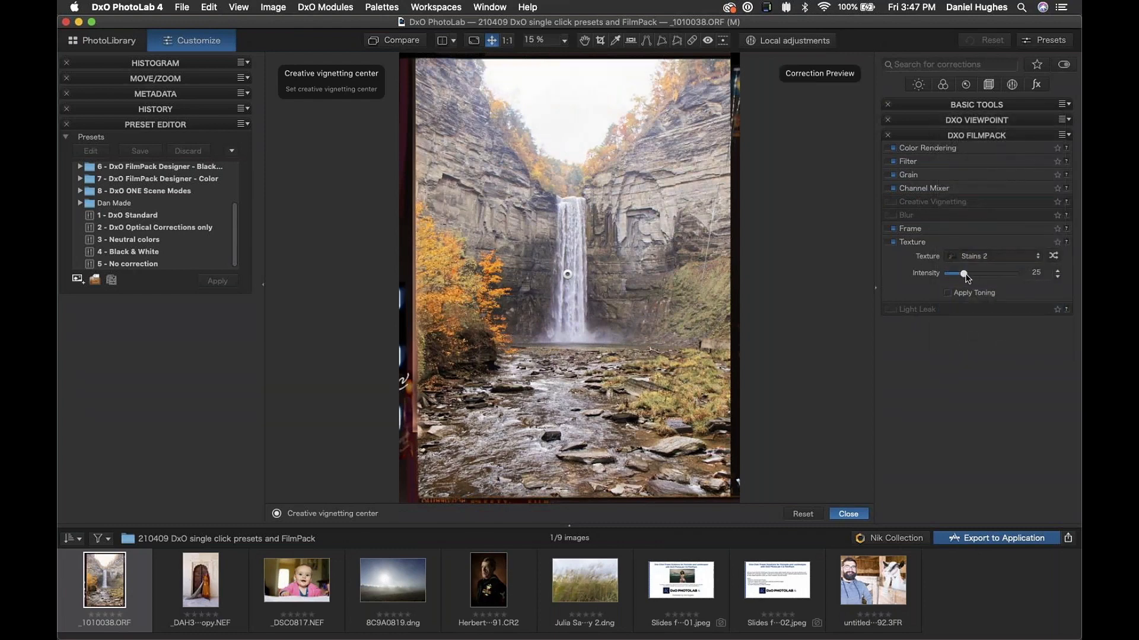
drag(985, 275, 994, 274)
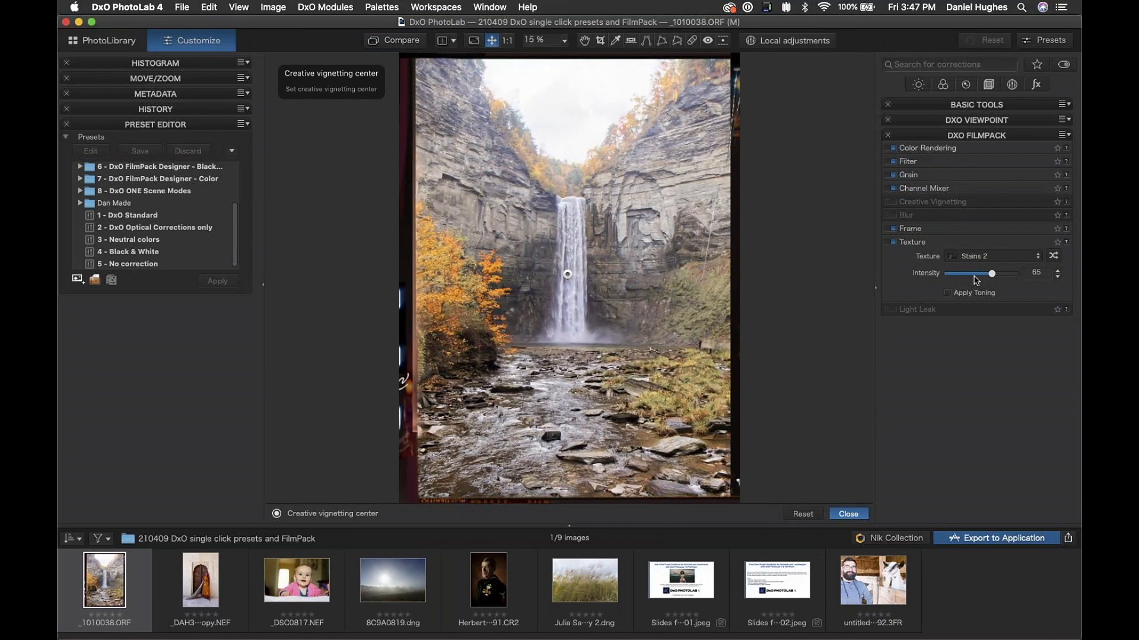
click(913, 243)
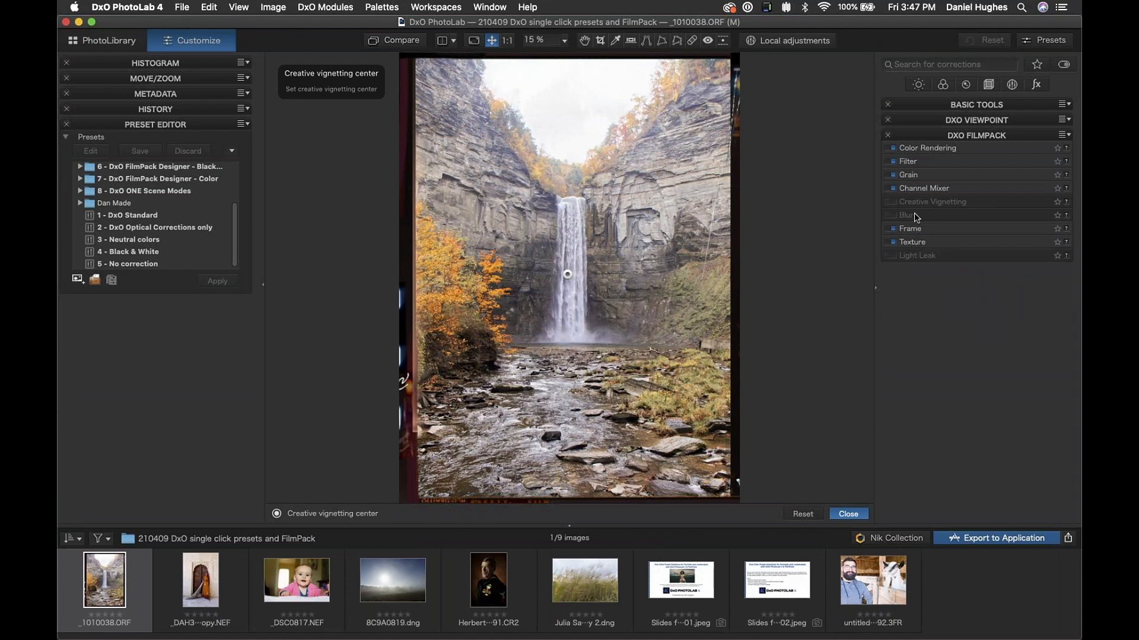
Step: Enable Light Leak with Color leak 2 at an intensity of 100
click(891, 255)
click(923, 258)
click(978, 271)
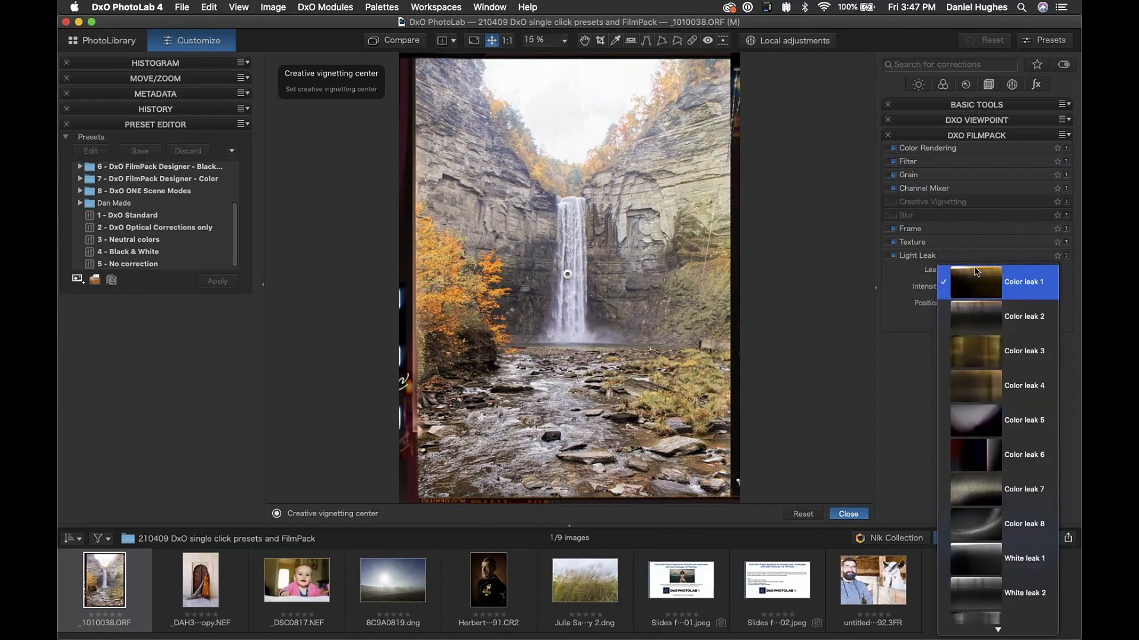
click(989, 329)
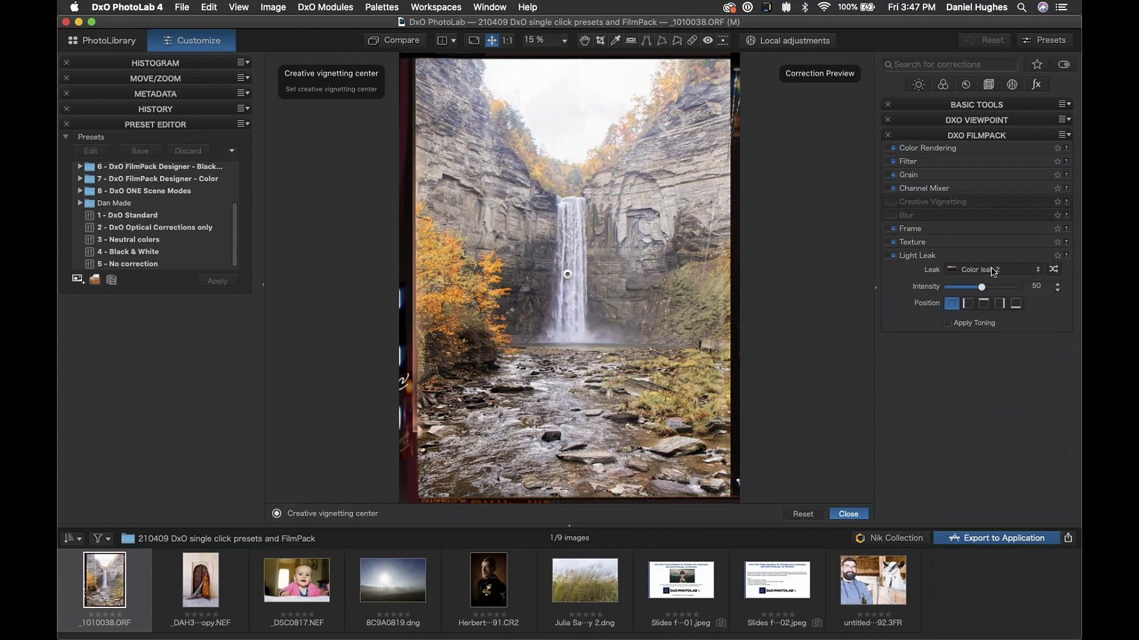
drag(982, 287, 1017, 288)
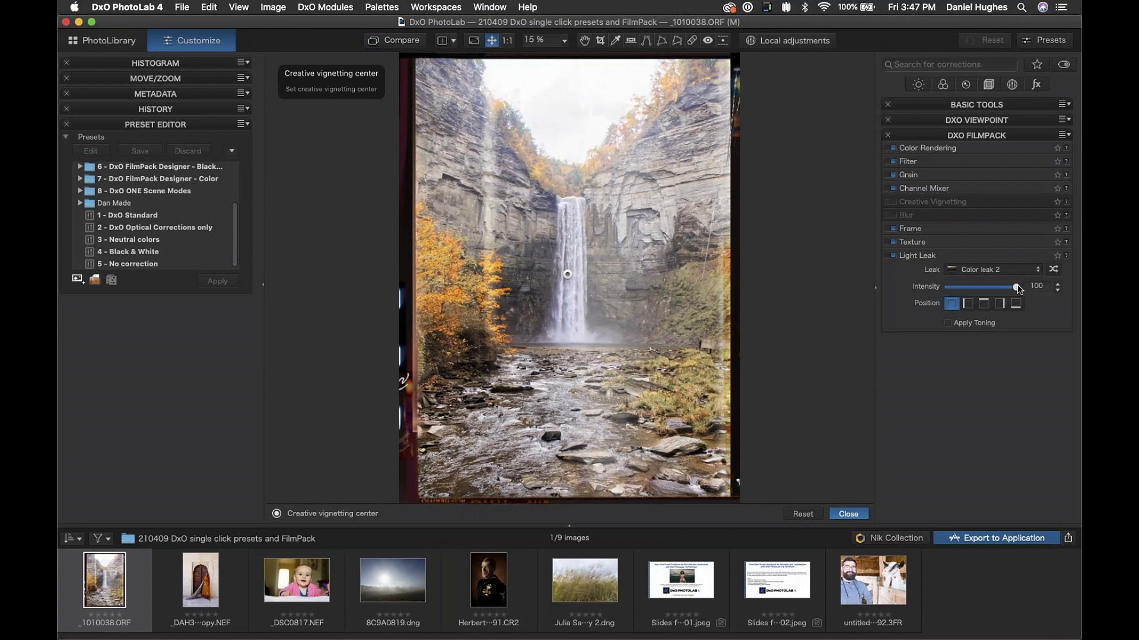
Step: Try the top, right and bottom light leak positions, restore the default position, and turn Light Leak off
click(985, 305)
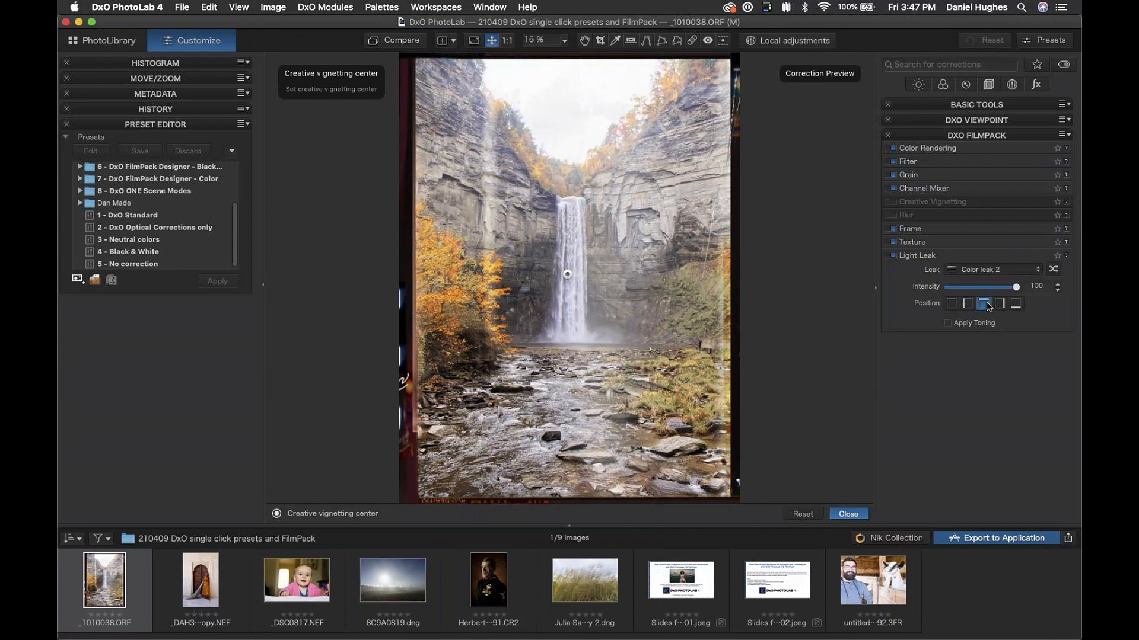
click(1000, 304)
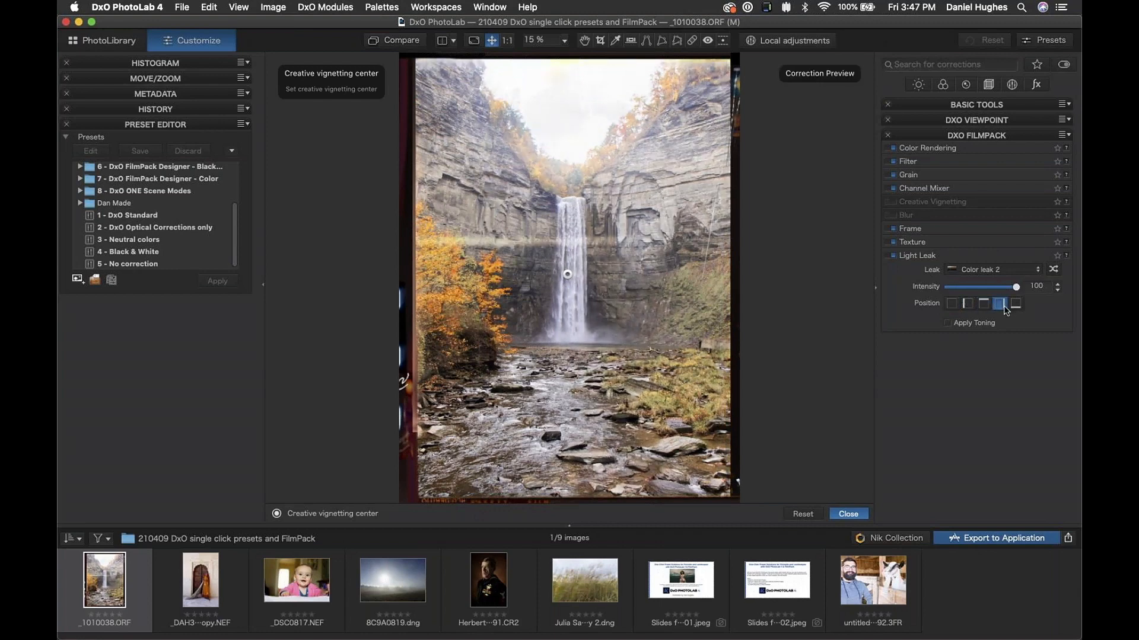
click(1016, 307)
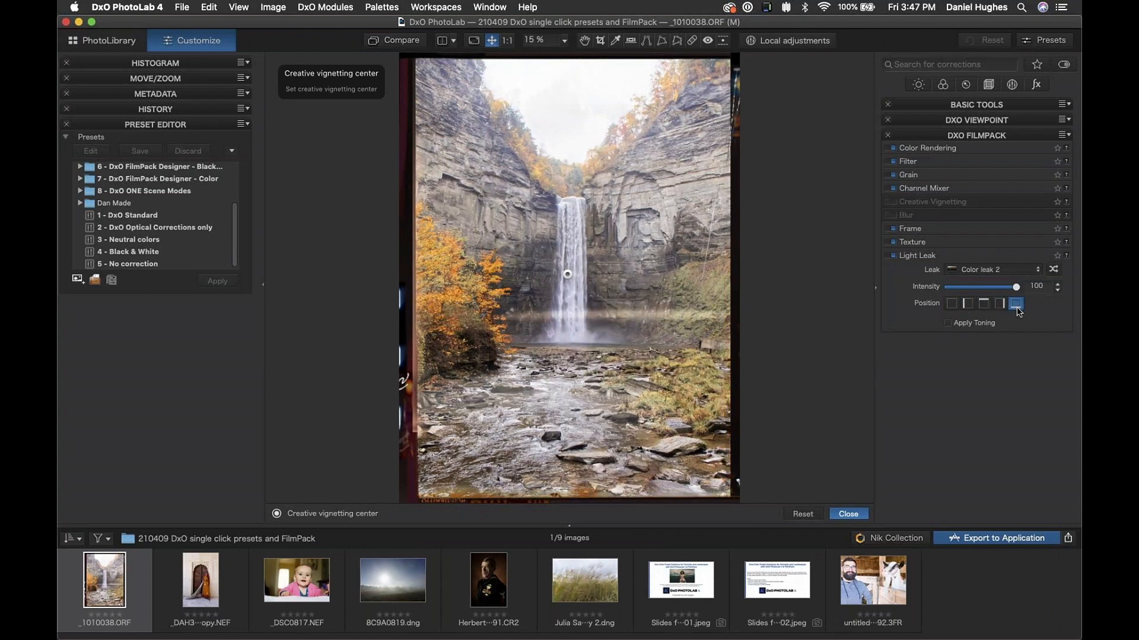
click(949, 306)
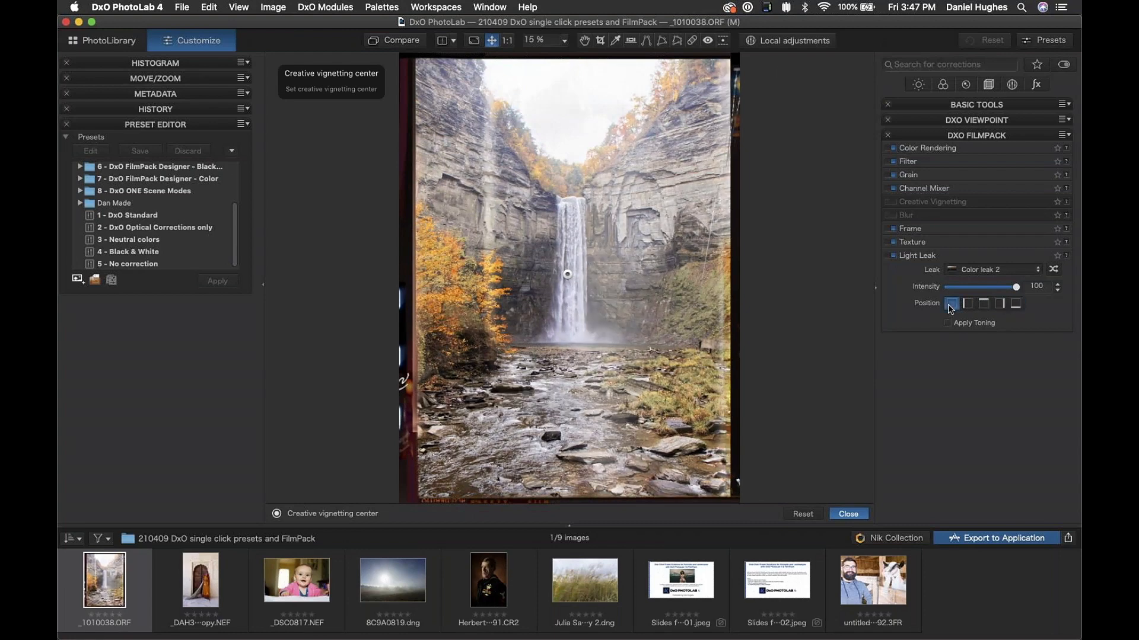
click(894, 257)
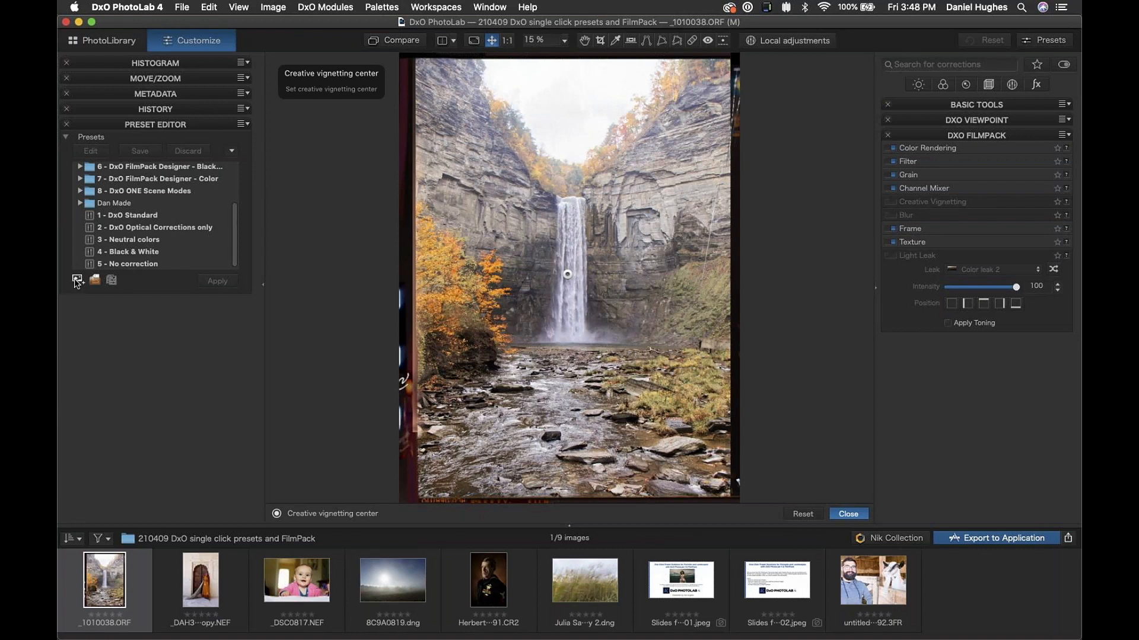
Step: Save the waterfall photo's current look as a new preset named "Kodak Portra 400 custom" in the personal presets folder
click(88, 204)
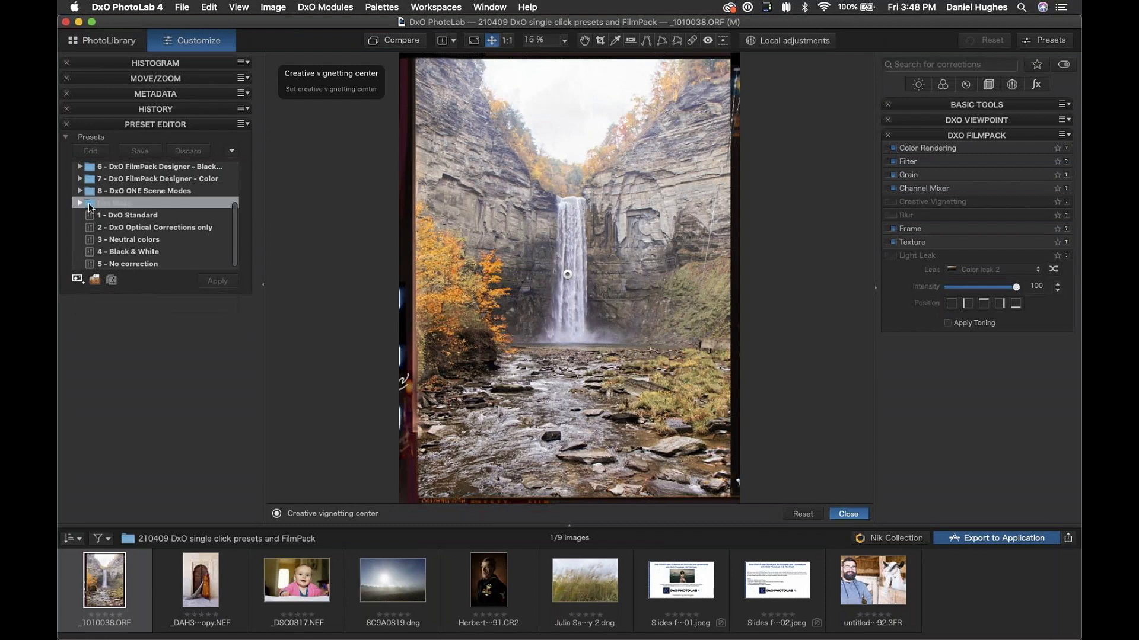
click(78, 280)
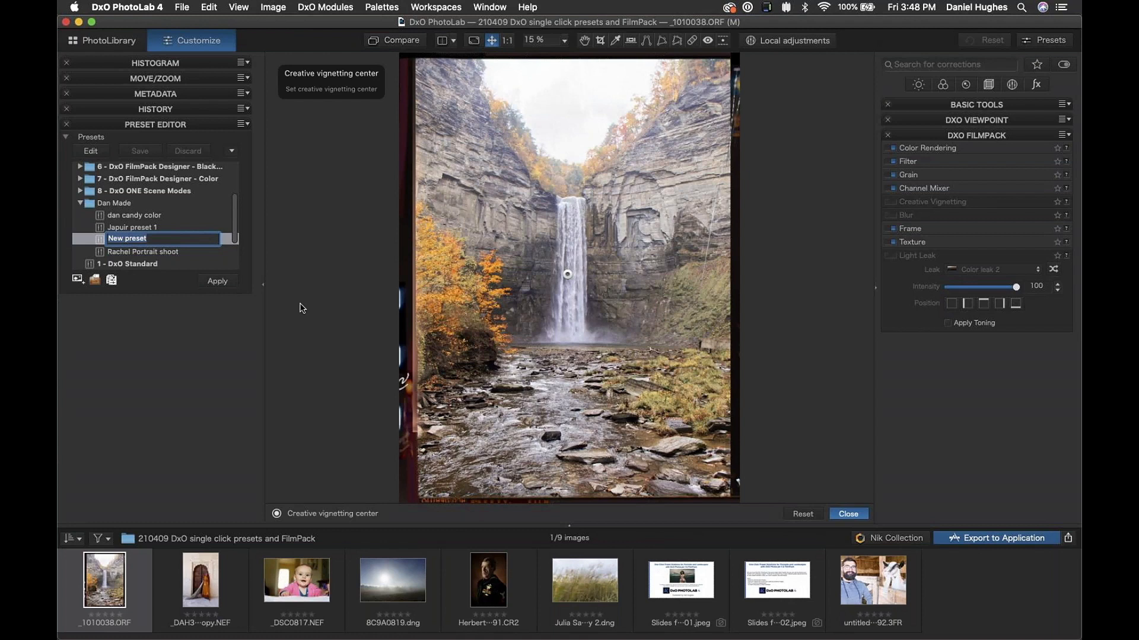
text(Fuji Pro)
key(BackSpace)
key(BackSpace)
text(Kodak Portra 400)
key(Return)
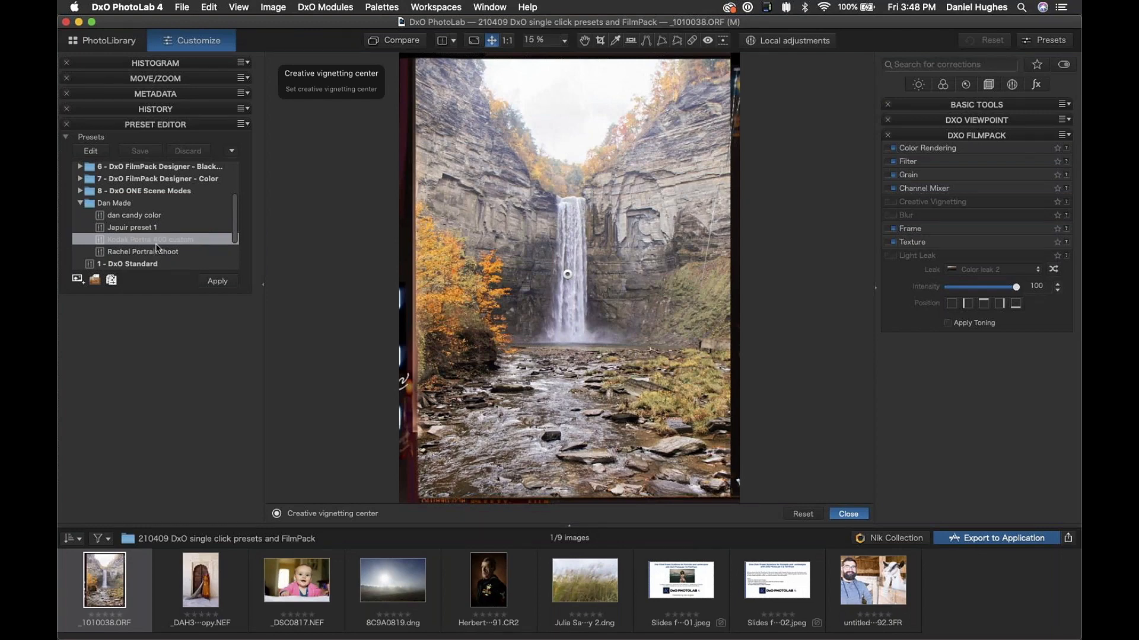
Step: Apply the Kodak Portra 400 custom preset to the baby photo _DSC0817.NEF
click(300, 587)
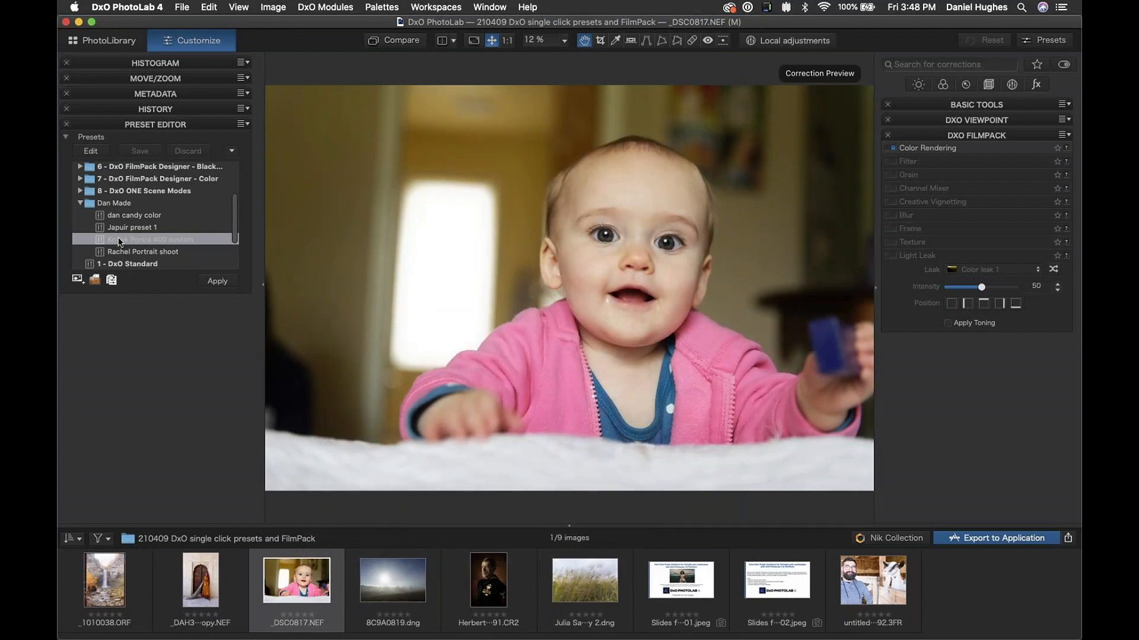
click(230, 282)
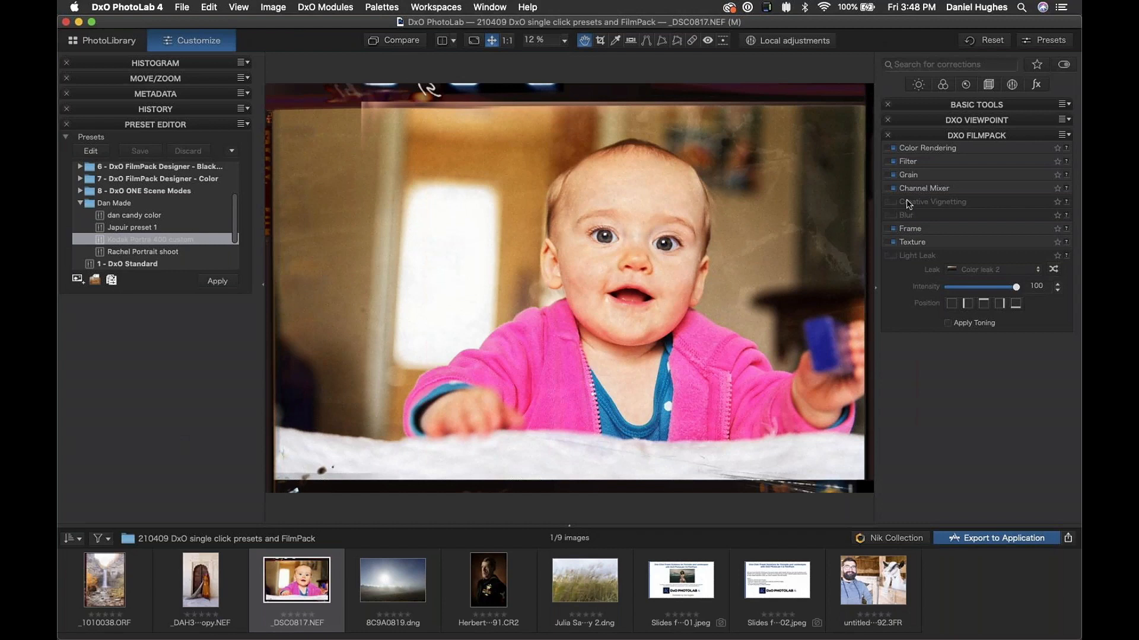
Step: Turn off the Warm tone filter on the baby photo and set the Color Rendering intensity to 25
click(919, 150)
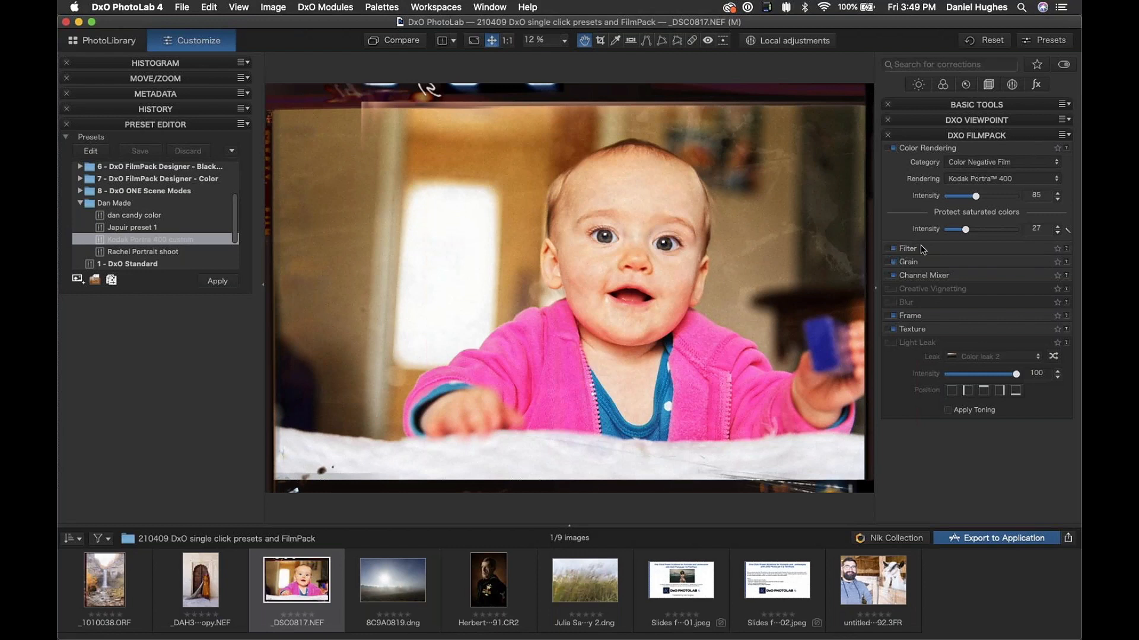
click(945, 252)
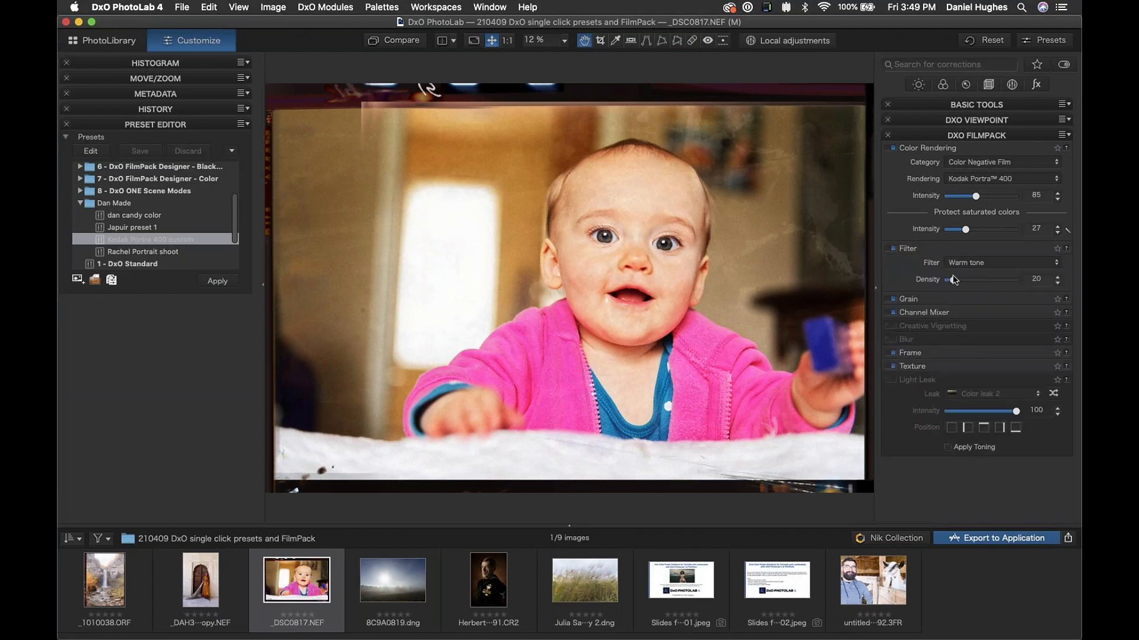
click(894, 249)
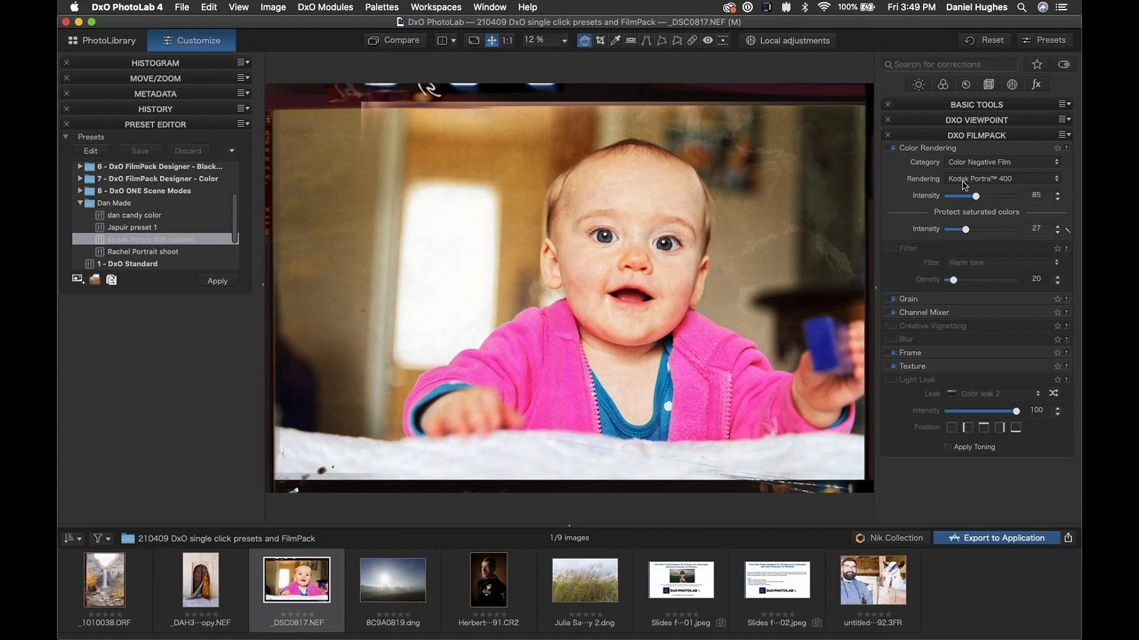
drag(977, 200, 957, 202)
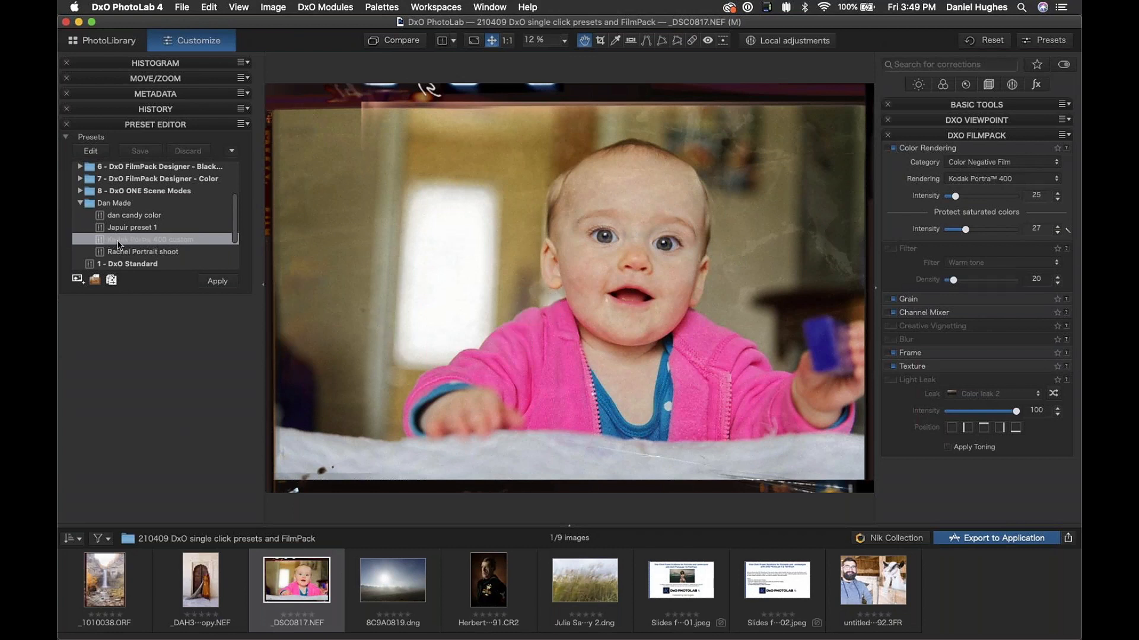
Step: Start editing the Kodak Portra 400 custom preset and set its Color Rendering intensity to 15
click(111, 280)
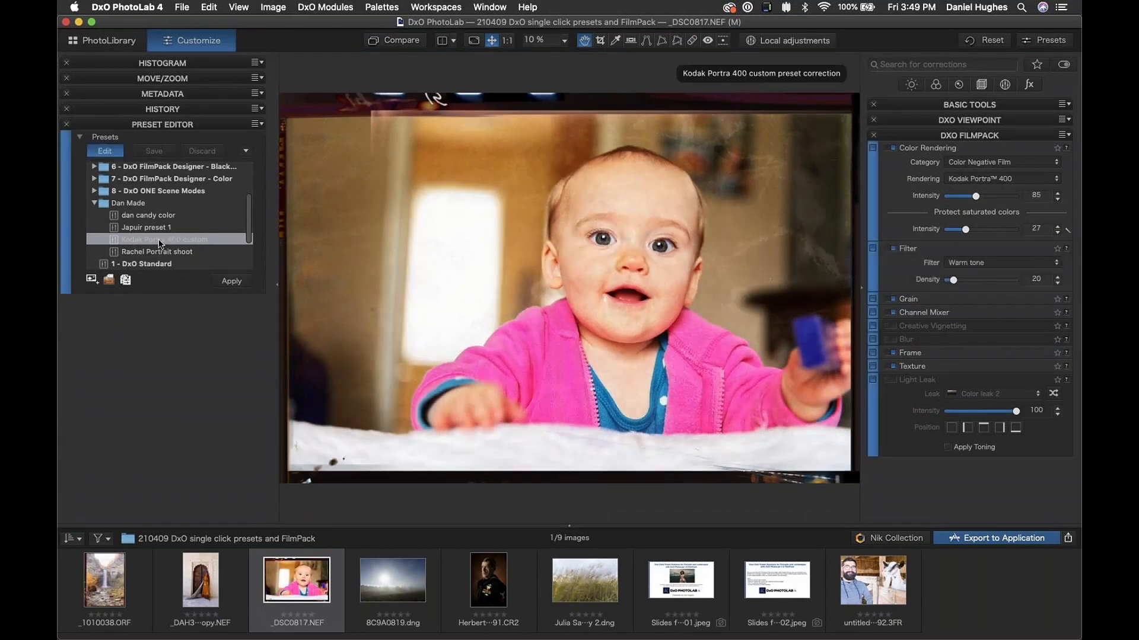
right_click(165, 244)
click(145, 243)
drag(975, 196, 953, 201)
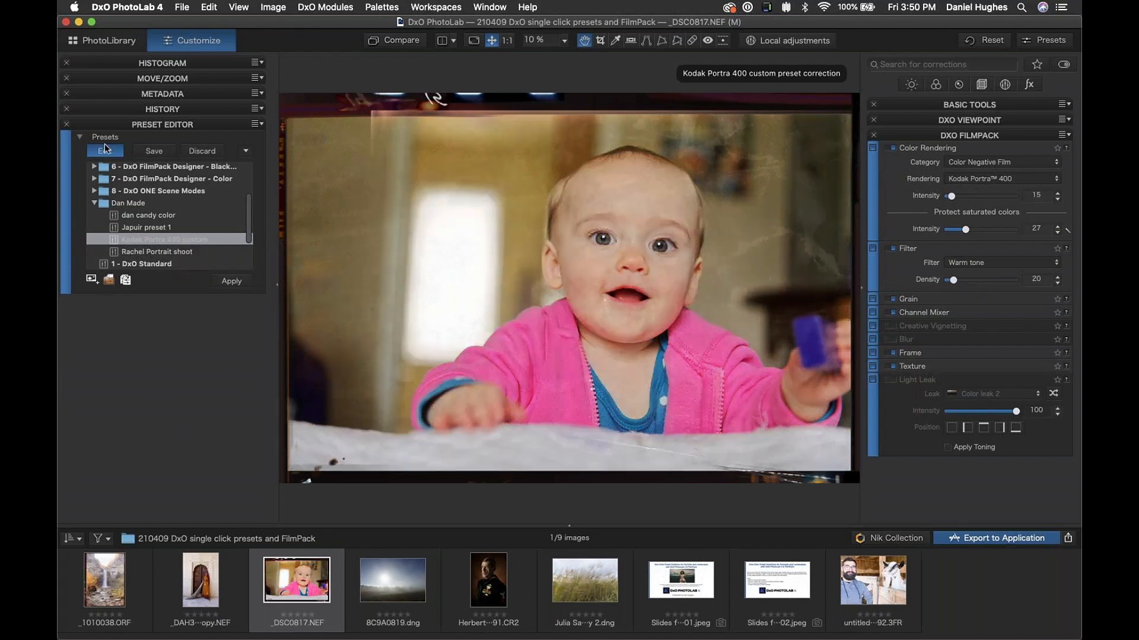